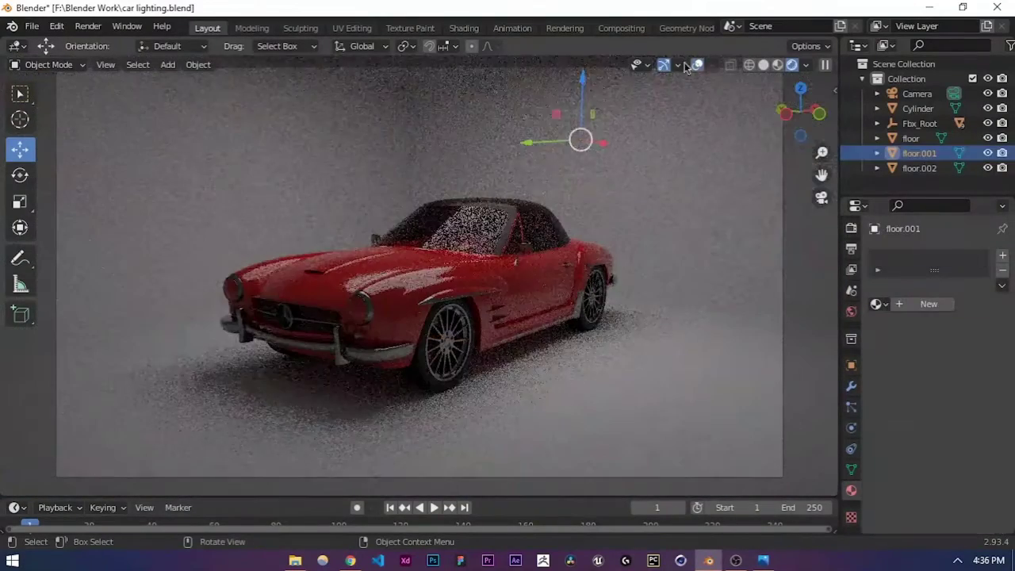
Step: Save the car lighting file and switch to the Shading workspace
left_click(662, 64)
key("ctrl+s")
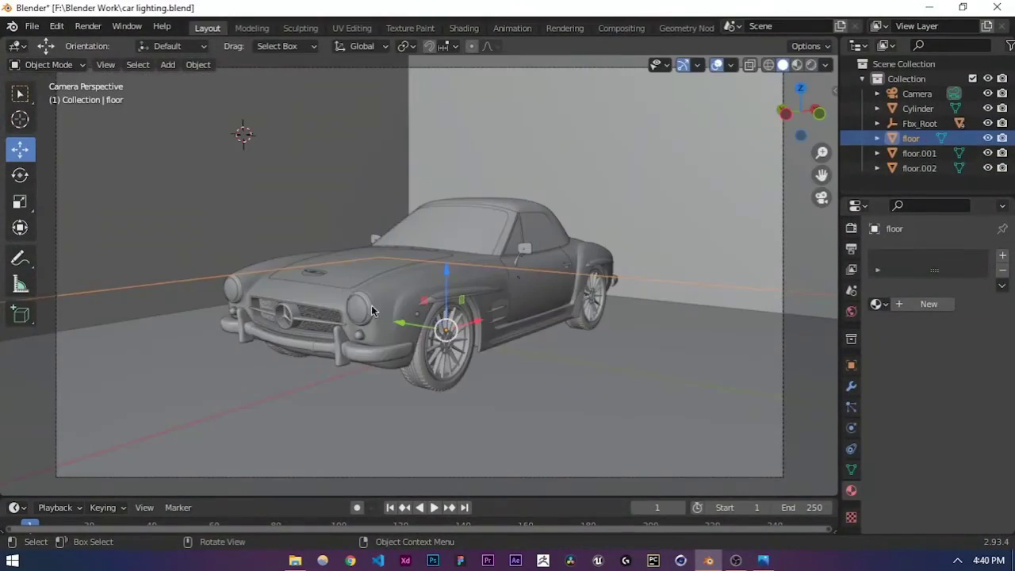
key("ctrl+s")
left_click(464, 31)
key("ctrl+s")
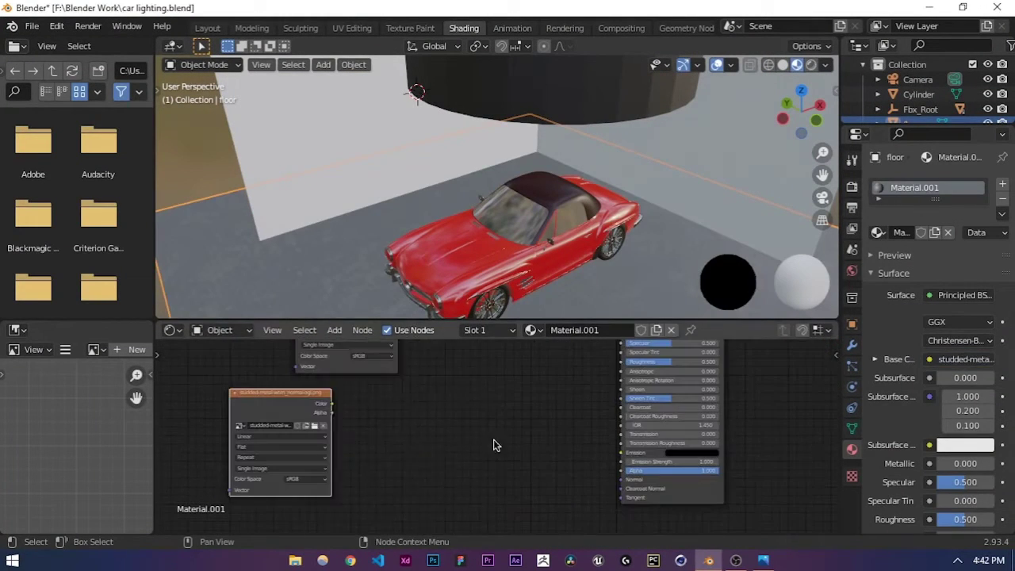
Step: Add a Normal Map node to the floor material and link its Normal output to the Principled BSDF's Normal input
key("shift+a")
left_click(388, 376)
left_click(432, 435)
left_click_drag(507, 377, 711, 423)
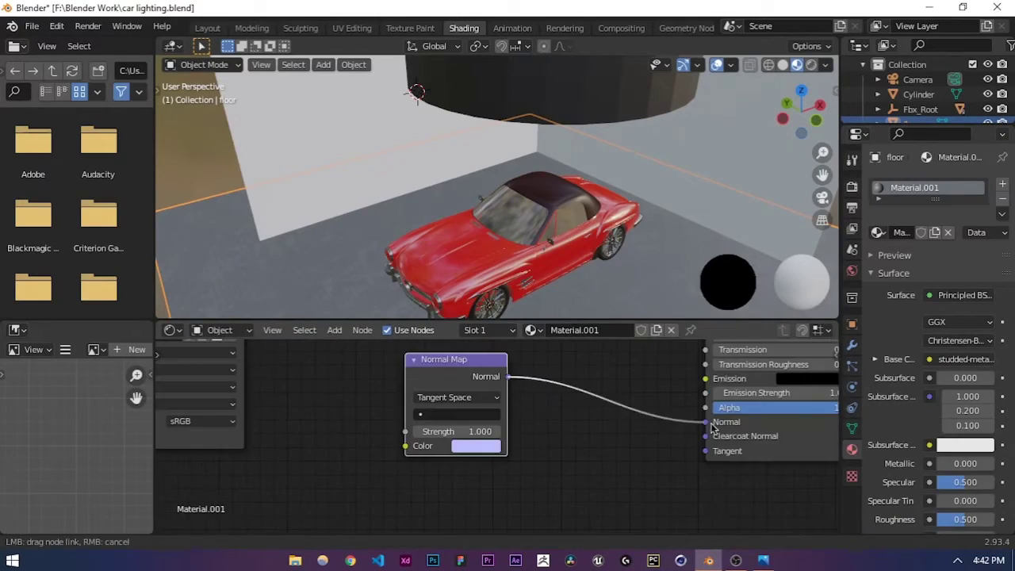
scroll(602, 412, "down", 3)
middle_click_drag(634, 349, 485, 441)
scroll(487, 419, "up", 3)
middle_click_drag(420, 459, 658, 387)
left_click_drag(546, 494, 399, 360)
scroll(485, 467, "down", 5)
scroll(489, 227, "up", 8)
scroll(489, 226, "down", 3)
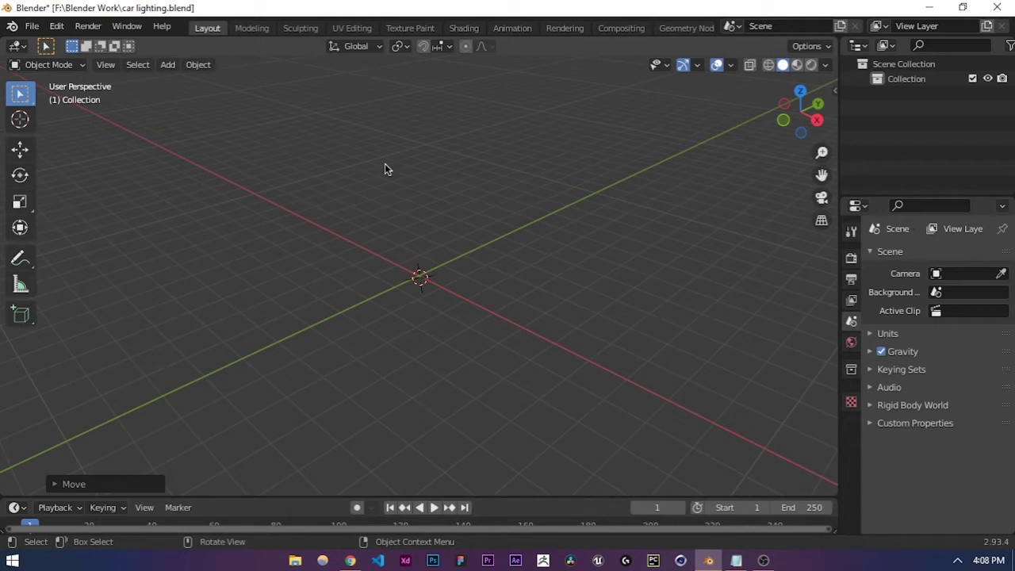
Step: Switch to Chrome and open the CGTrader "Free Car 3D Models" search result in a new tab
right_click(341, 170)
key("Escape")
left_click(350, 561)
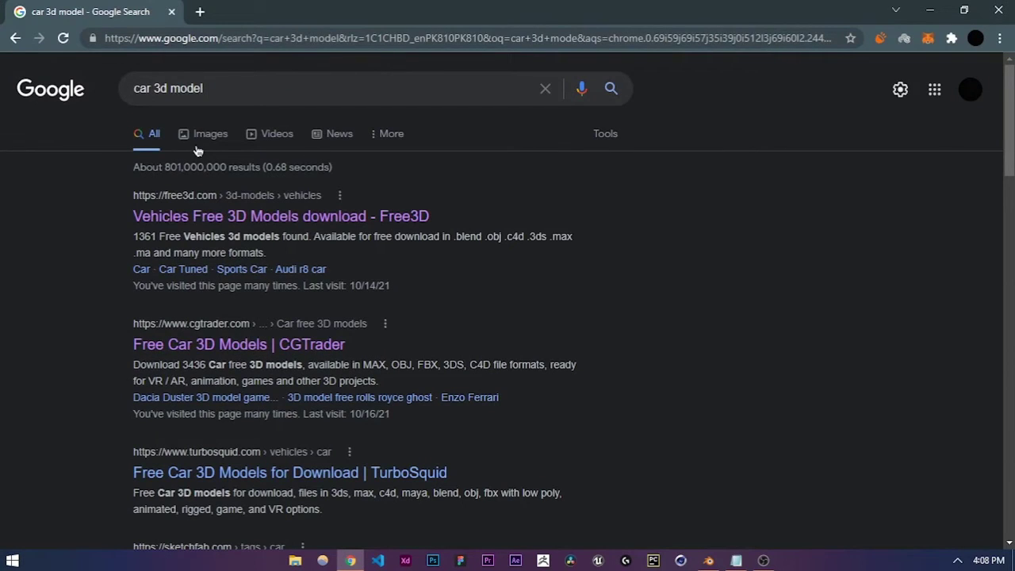
right_click(210, 337)
left_click(242, 351)
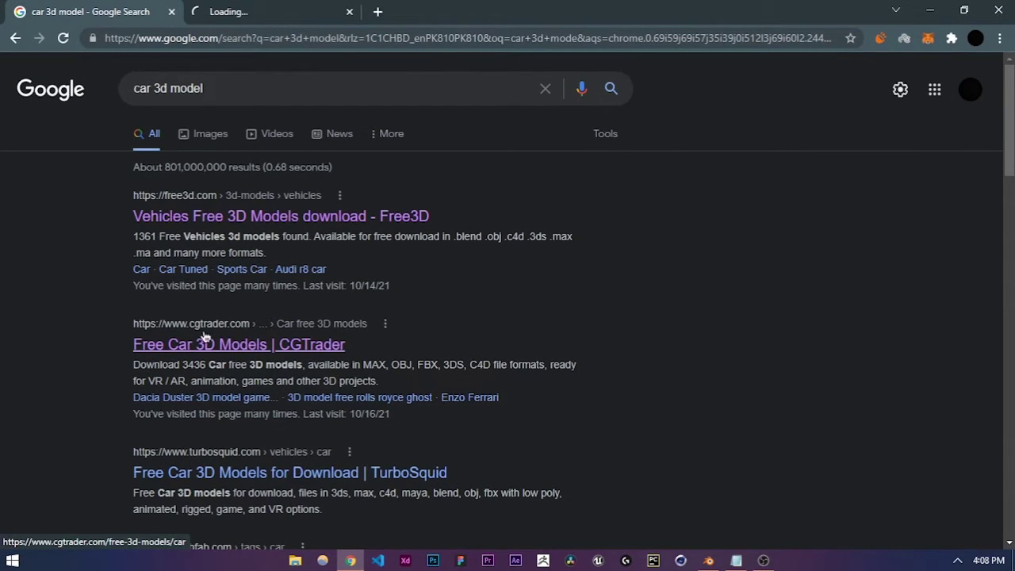
left_click(242, 8)
Step: Find the Duesen Bayern Mystar 190 SL among the free car models and open its page in a new tab
scroll(343, 252, "down", 3)
scroll(343, 252, "down", 5)
scroll(212, 242, "down", 10)
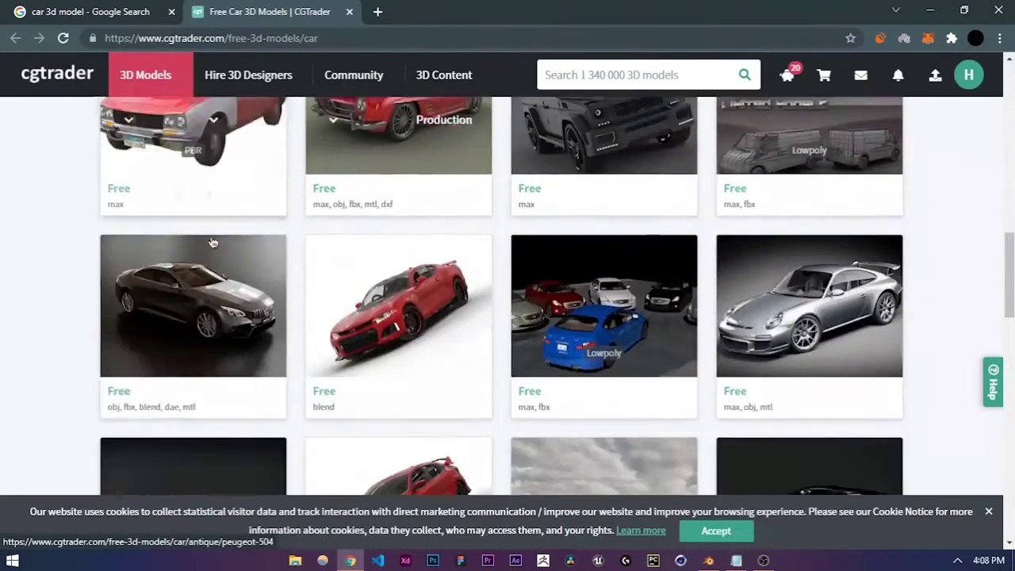
scroll(212, 242, "up", 2)
middle_click(369, 234)
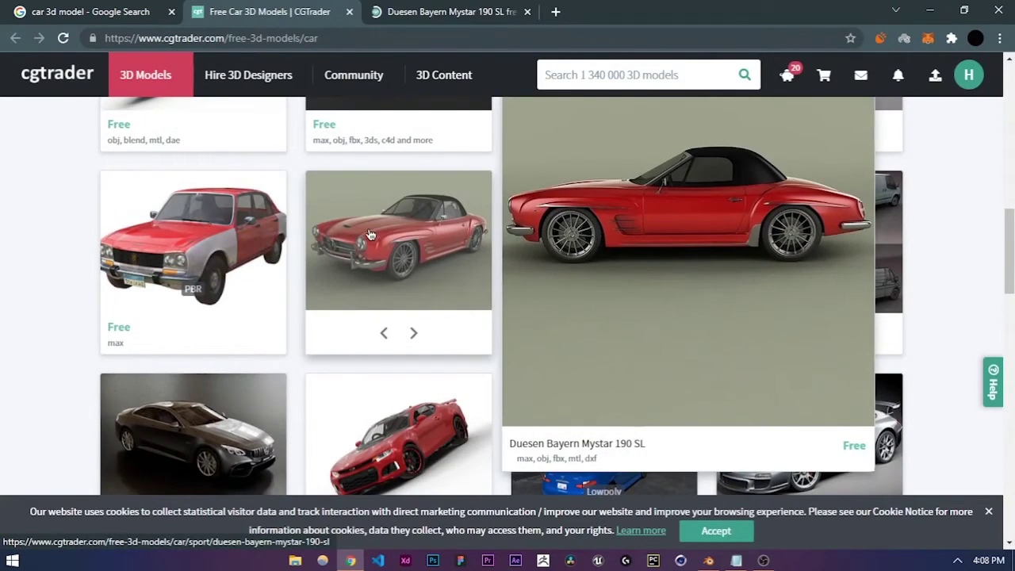
key("ctrl+Tab")
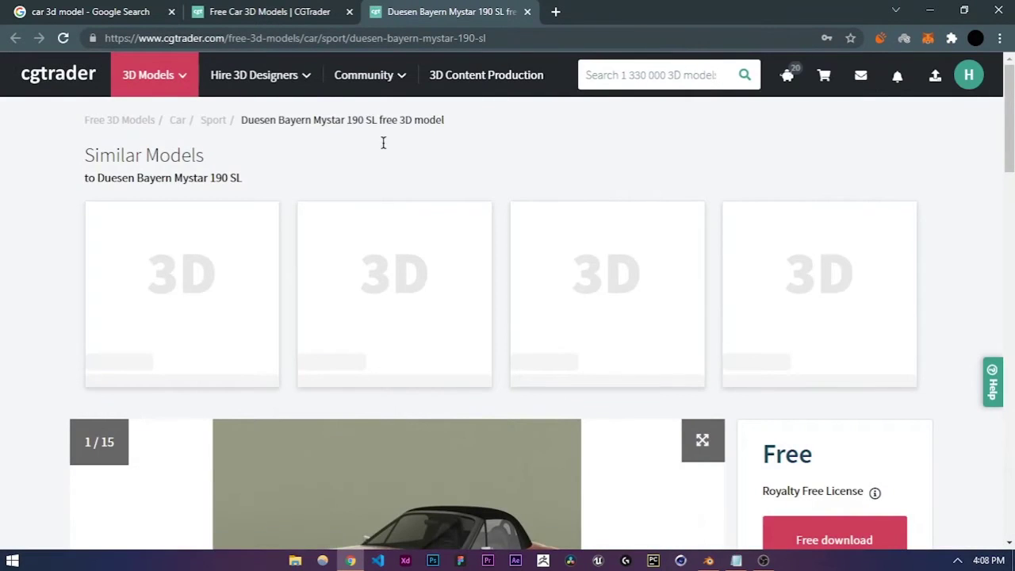
Step: View the front and rear preview images of the Duesen Bayern Mystar 190 SL and accept the cookie notice
scroll(372, 317, "down", 4)
scroll(238, 313, "down", 2)
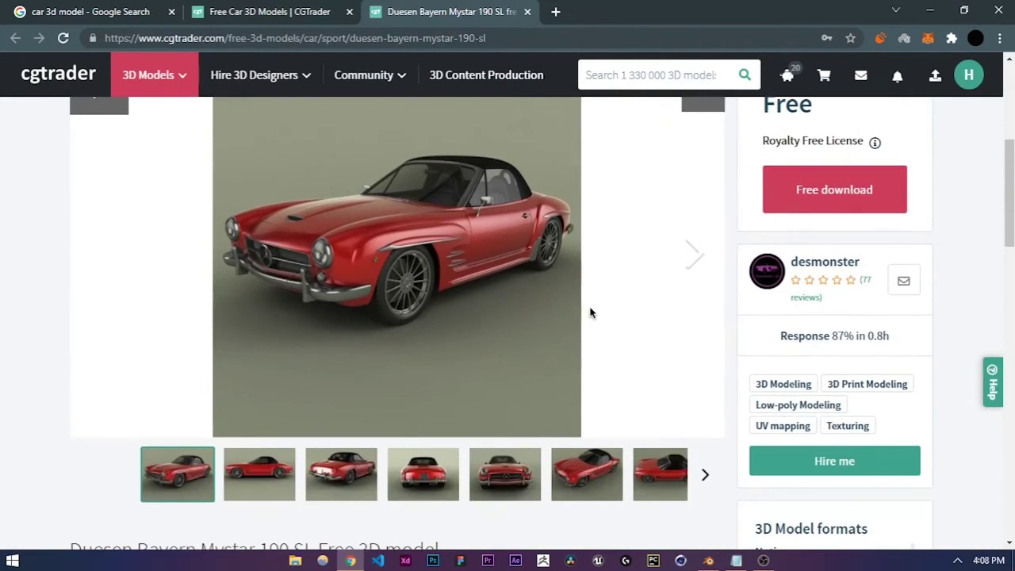
left_click(523, 479)
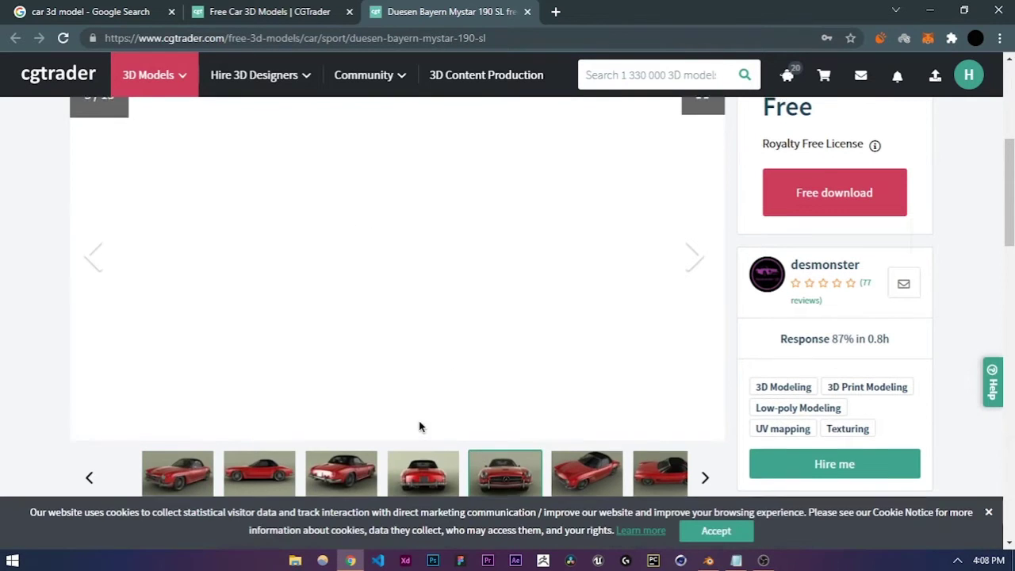
left_click(714, 530)
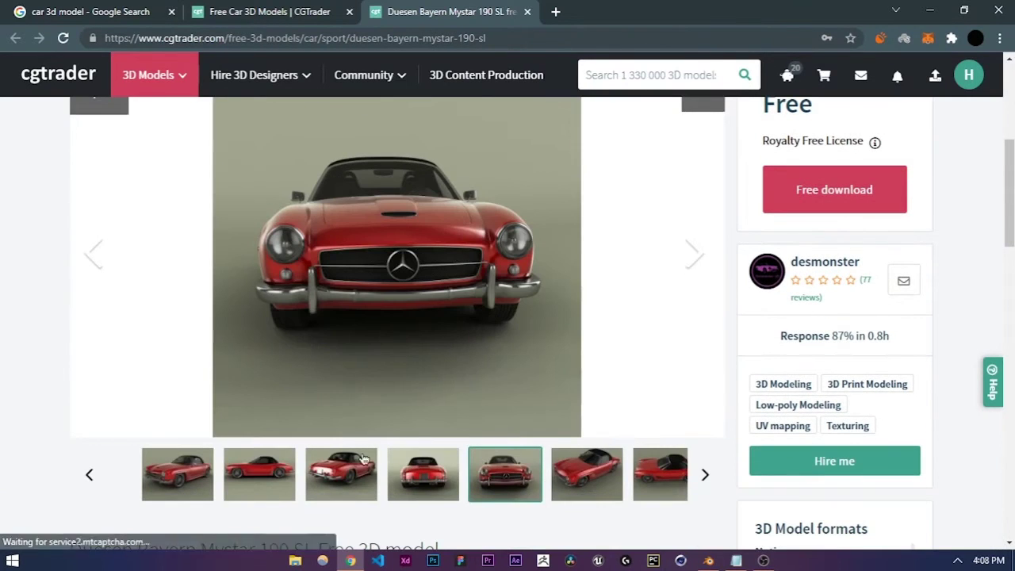
left_click(424, 473)
Step: Return to the CGTrader car listing and remove the Free filter
left_click(254, 9)
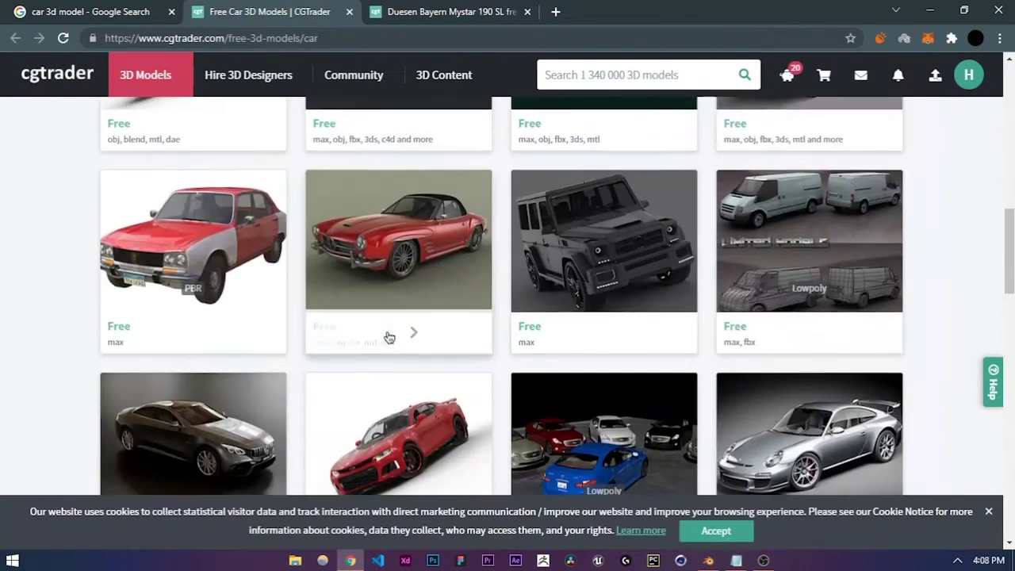
scroll(389, 336, "down", 3)
scroll(56, 337, "up", 10)
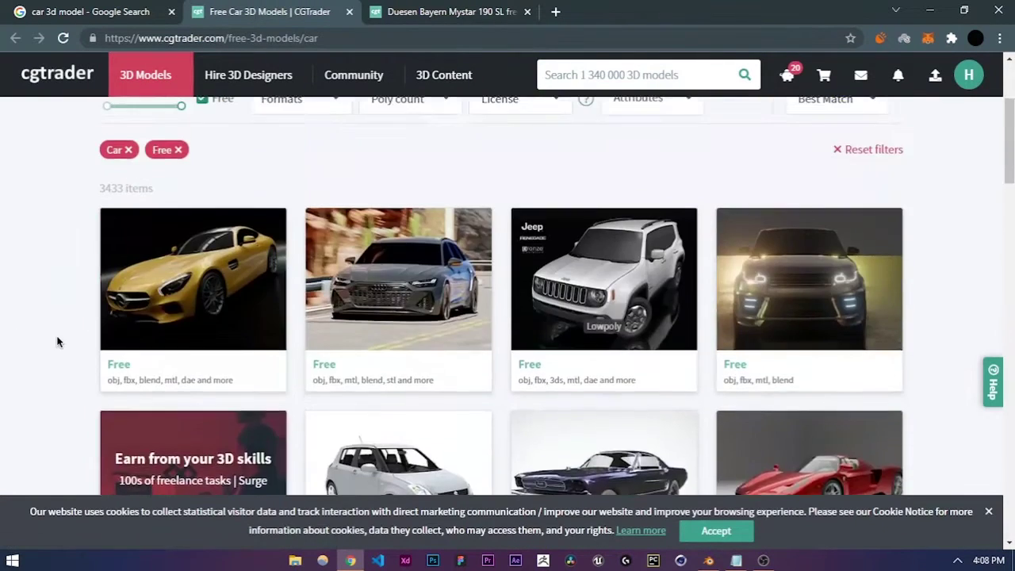
left_click(179, 346)
Step: Look through the unfiltered car listing to examine the paid models and their prices
scroll(376, 255, "down", 3)
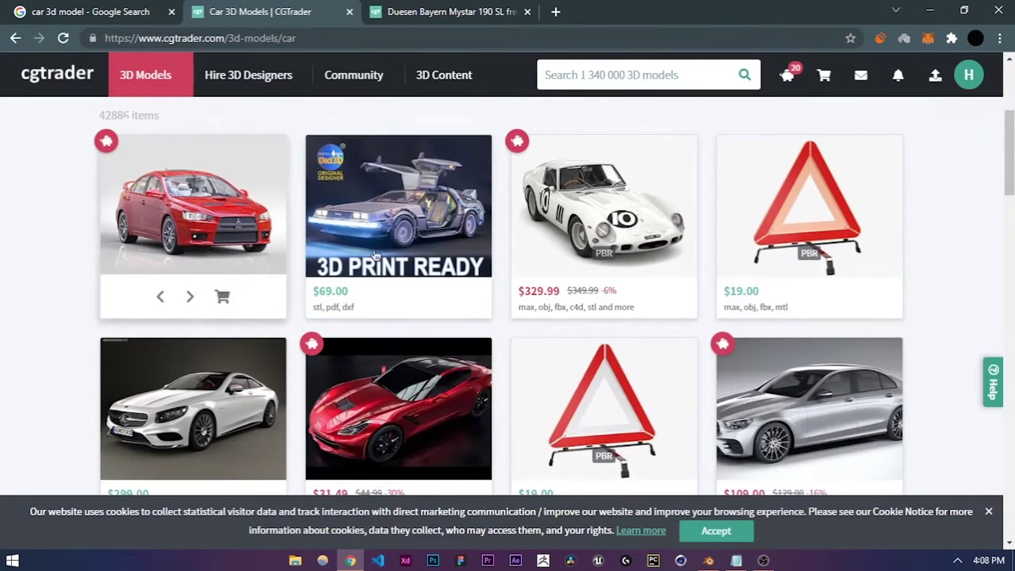
scroll(34, 237, "down", 2)
scroll(34, 236, "up", 2)
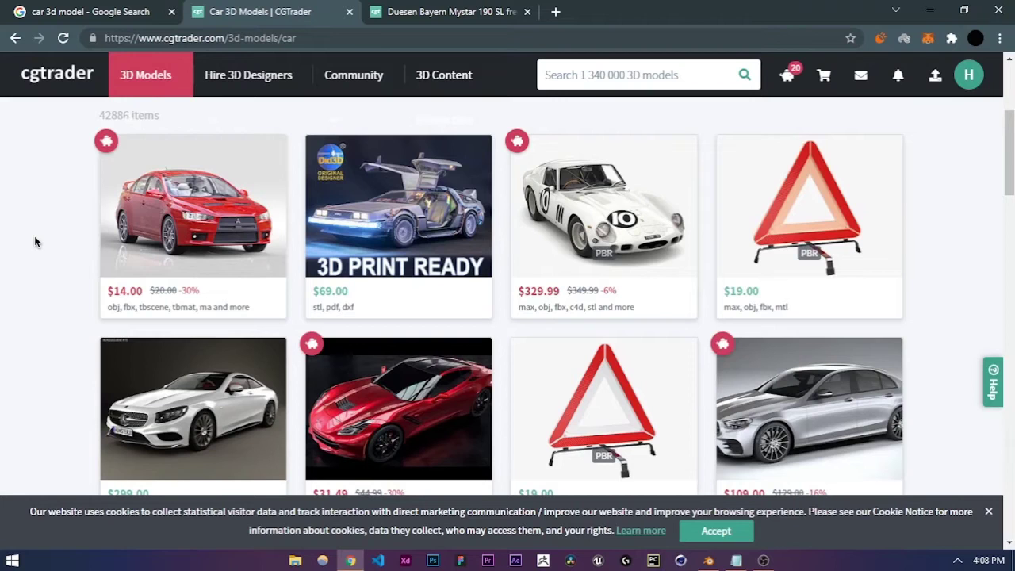
scroll(34, 235, "down", 3)
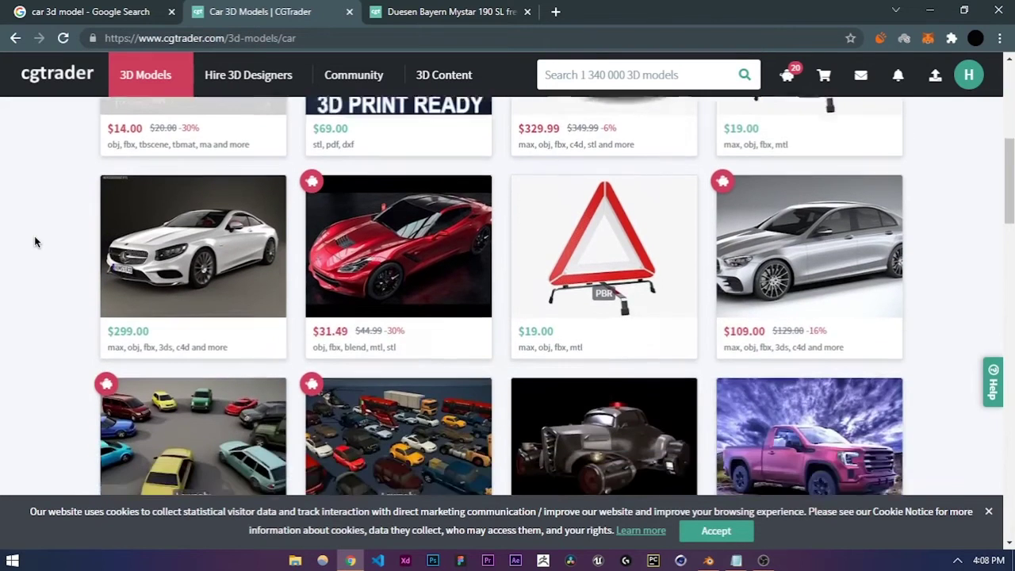
scroll(34, 235, "down", 2)
scroll(34, 235, "down", 5)
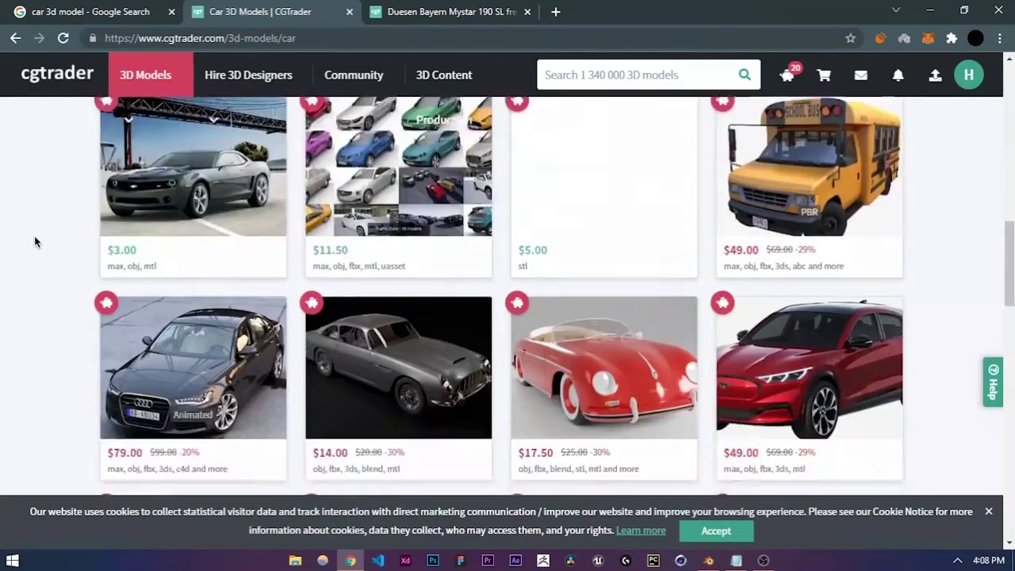
scroll(34, 235, "down", 5)
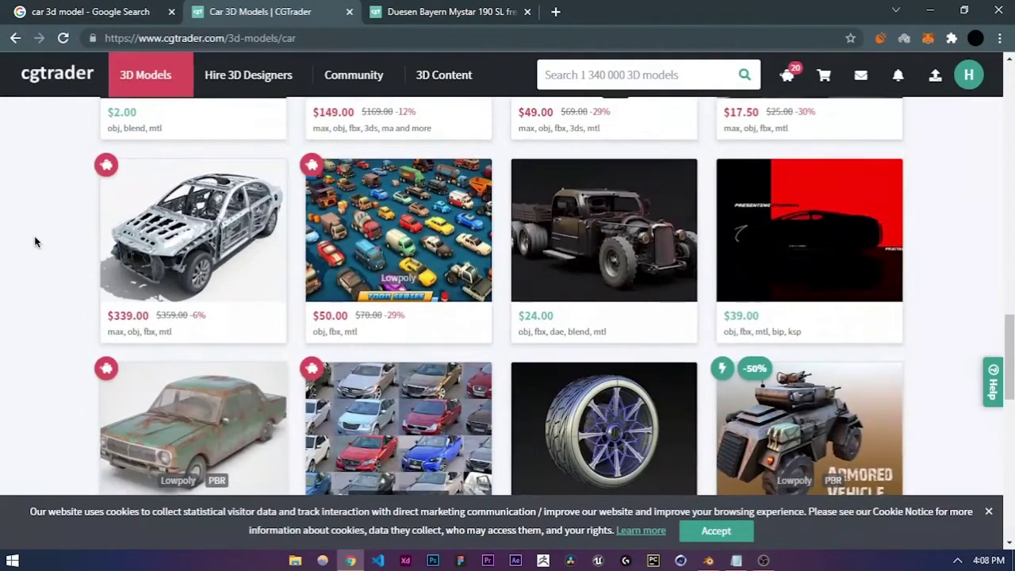
scroll(35, 235, "down", 3)
Step: Return to the Duesen Bayern Mystar 190 SL page, show its first preview image and request the free download
left_click(390, 10)
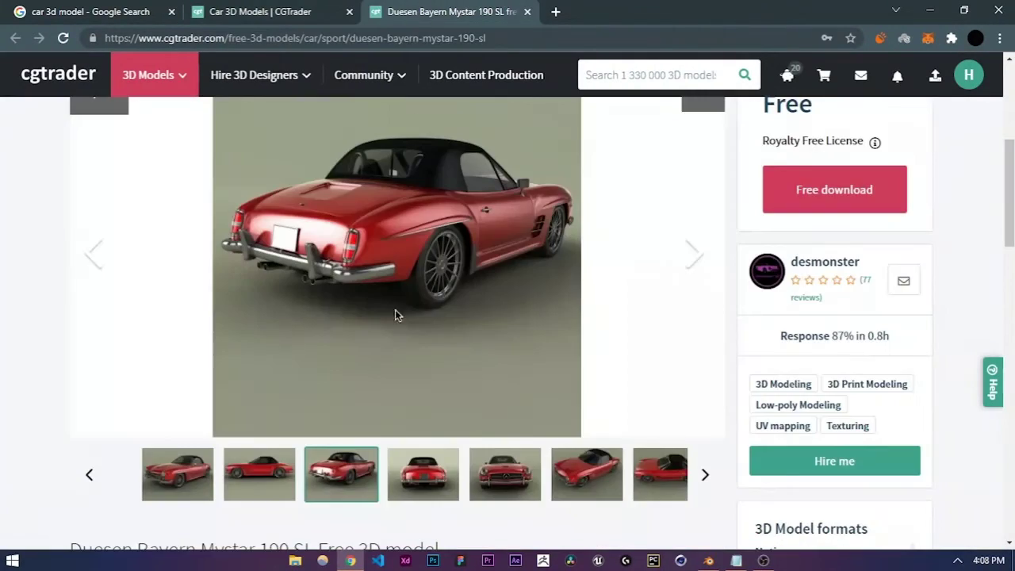
scroll(391, 362, "up", 2)
scroll(391, 364, "down", 2)
left_click(183, 472)
scroll(361, 345, "up", 1)
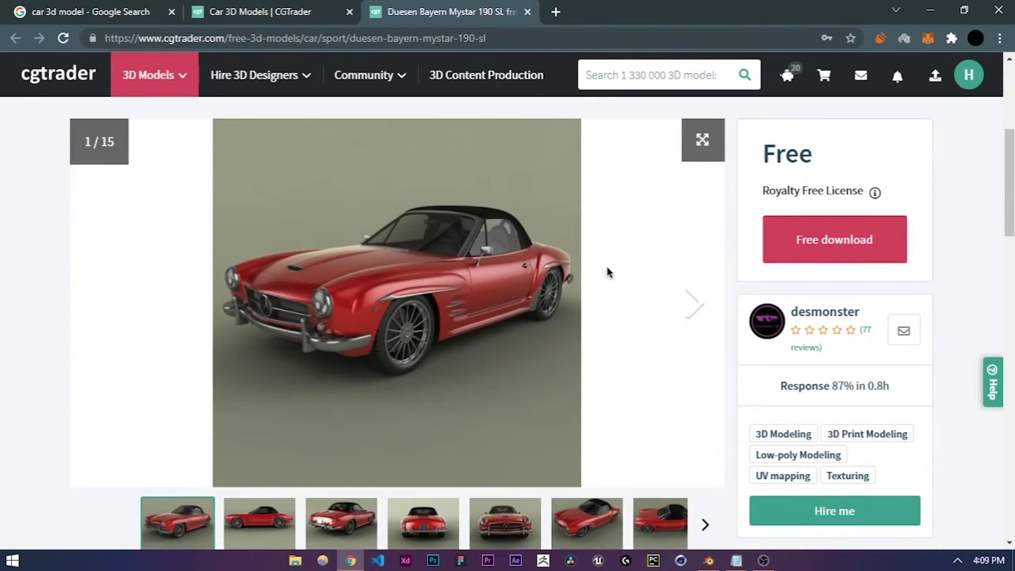
left_click(838, 242)
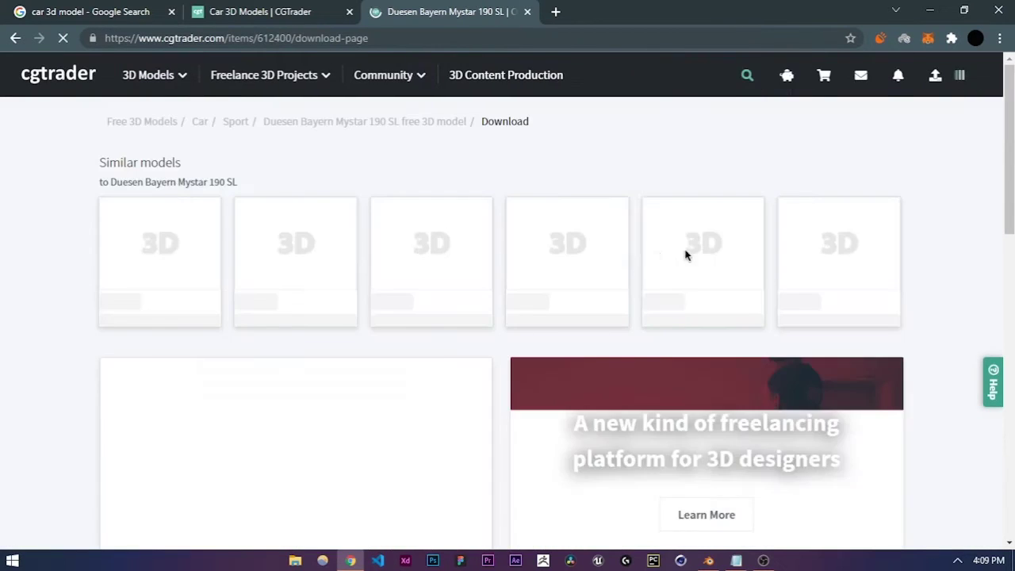
scroll(497, 264, "down", 3)
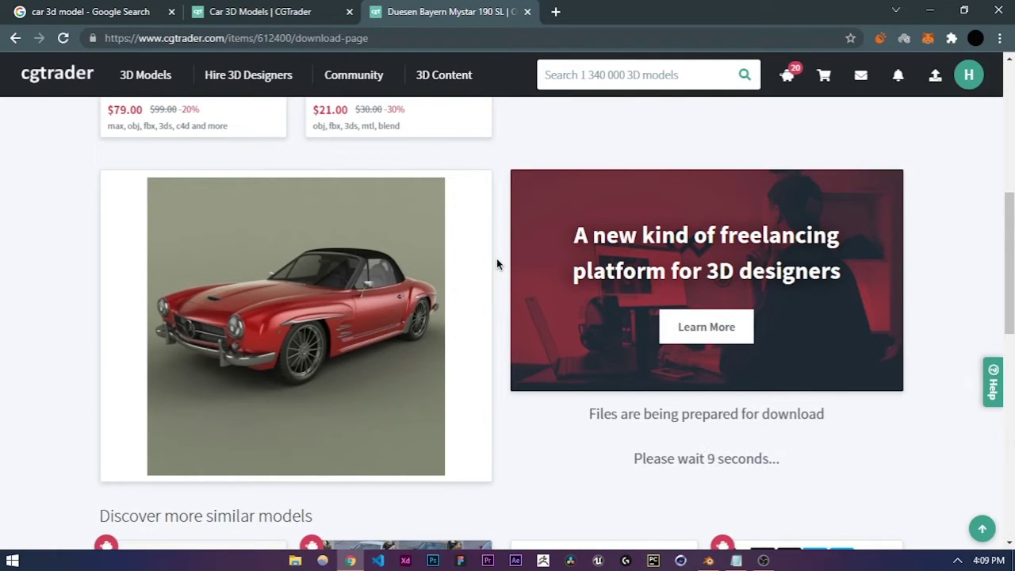
Step: Look through the "car 3d model" Google results for other websites offering car models
left_click(278, 16)
left_click(67, 6)
left_click(262, 11)
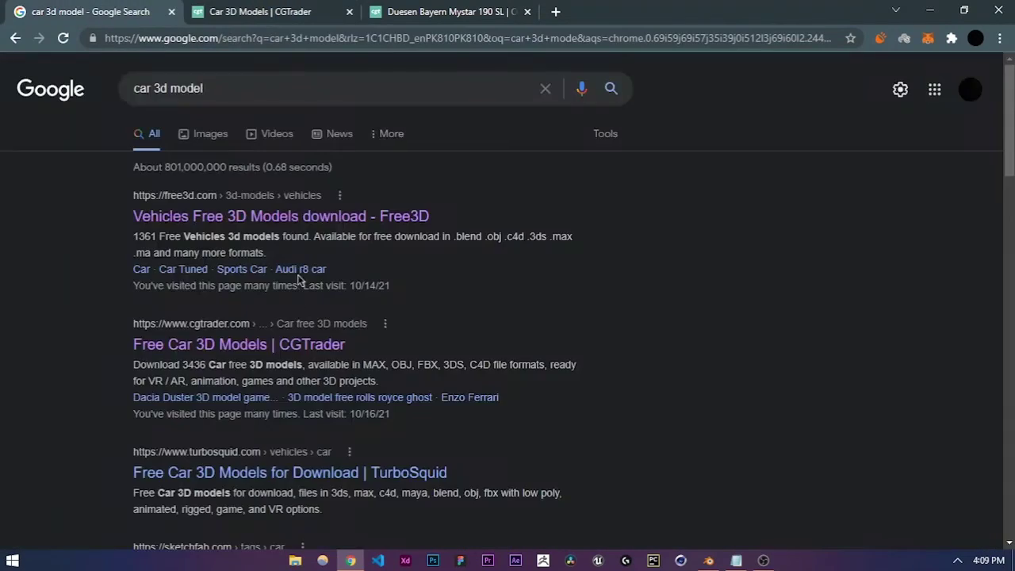
scroll(300, 279, "down", 5)
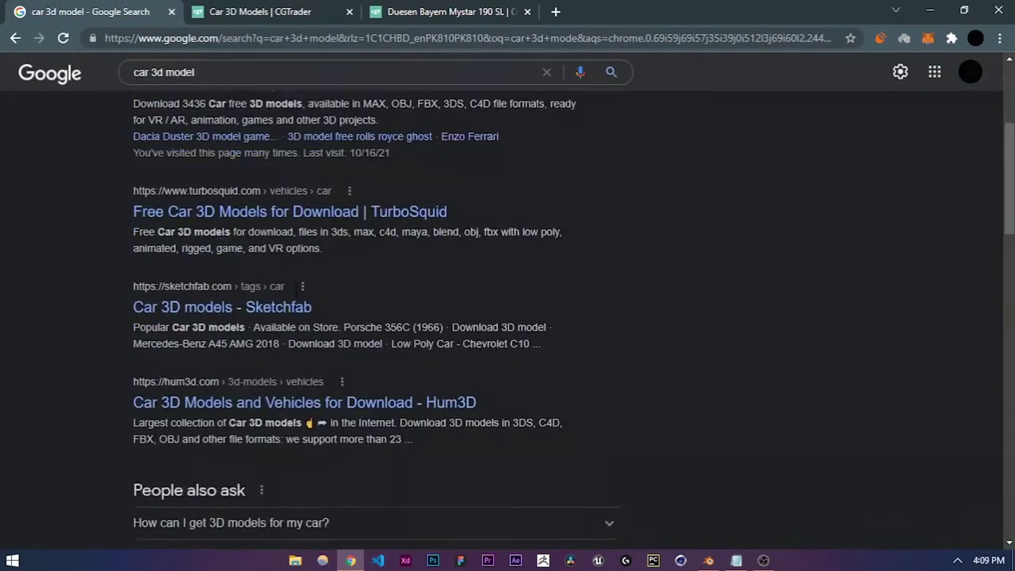
scroll(300, 279, "up", 3)
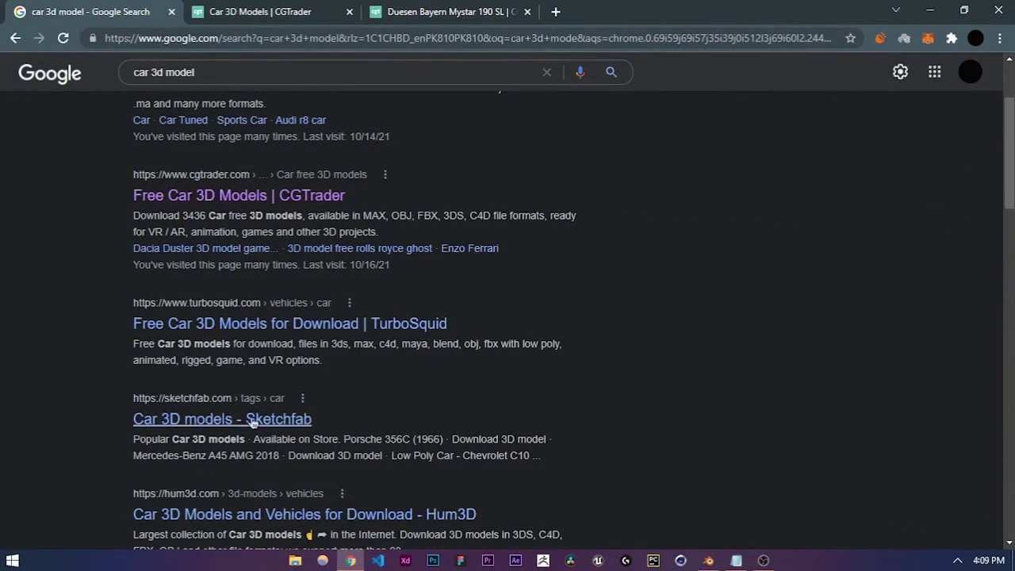
scroll(234, 332, "up", 2)
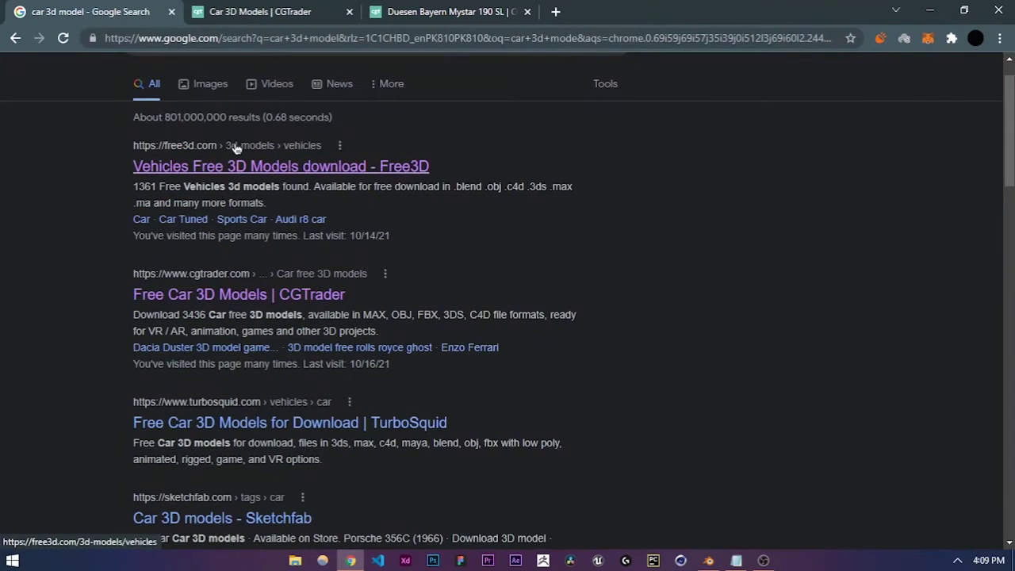
scroll(518, 328, "down", 6)
scroll(175, 340, "down", 9)
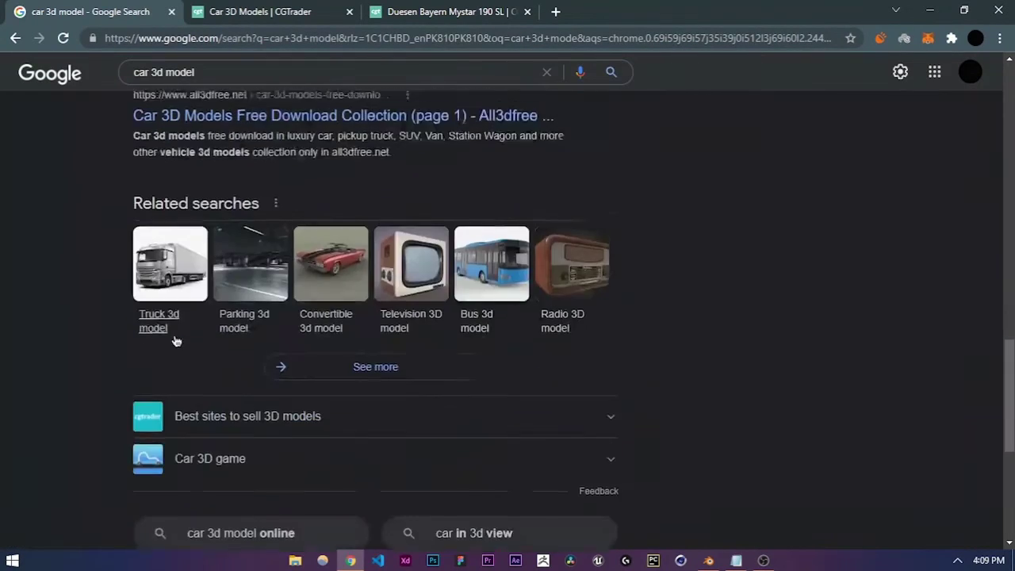
scroll(197, 329, "up", 3)
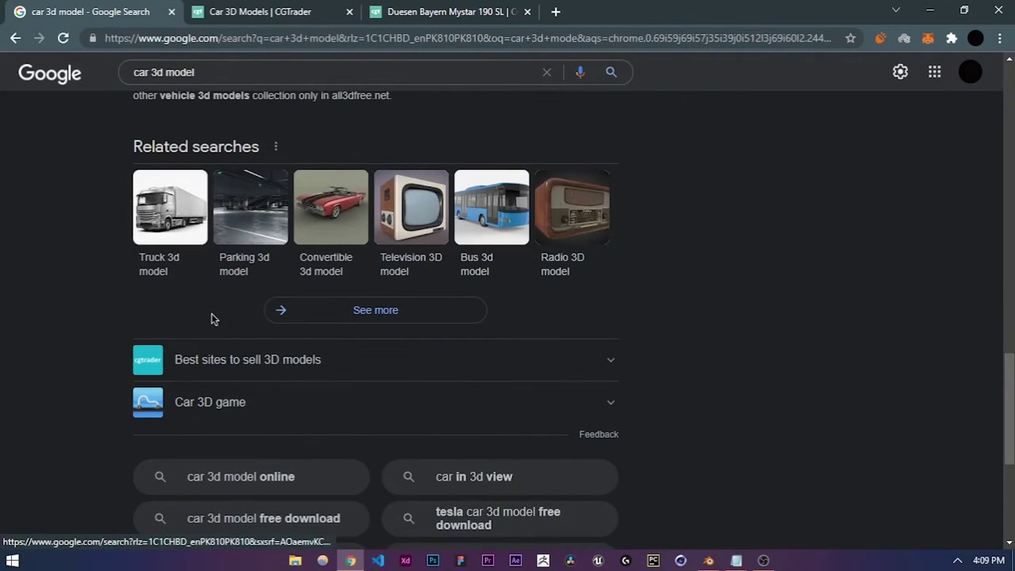
Step: Download Z3_FBX.rar from the Duesen Bayern Mystar 190 SL model files
left_click(476, 11)
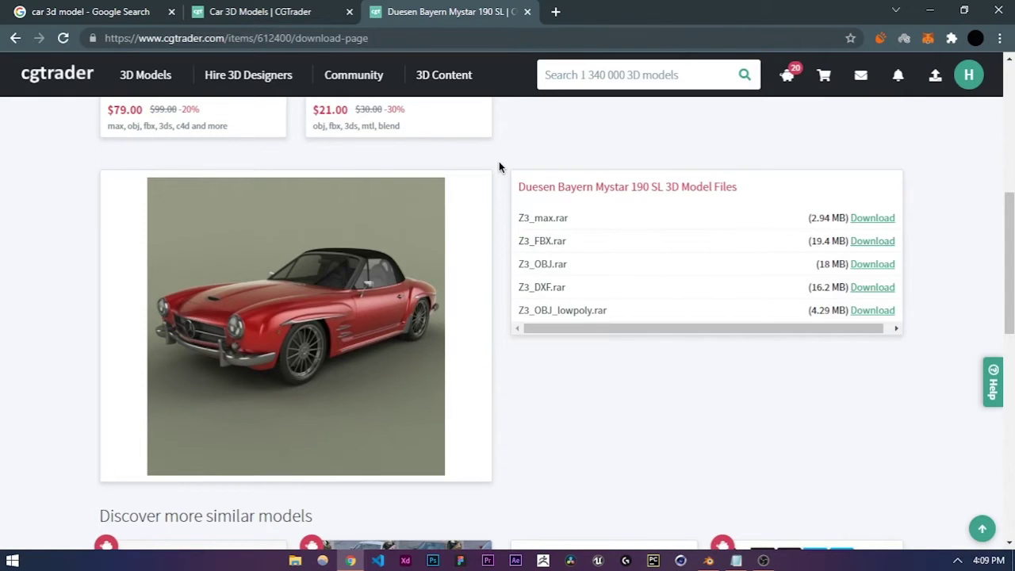
scroll(499, 163, "down", 1)
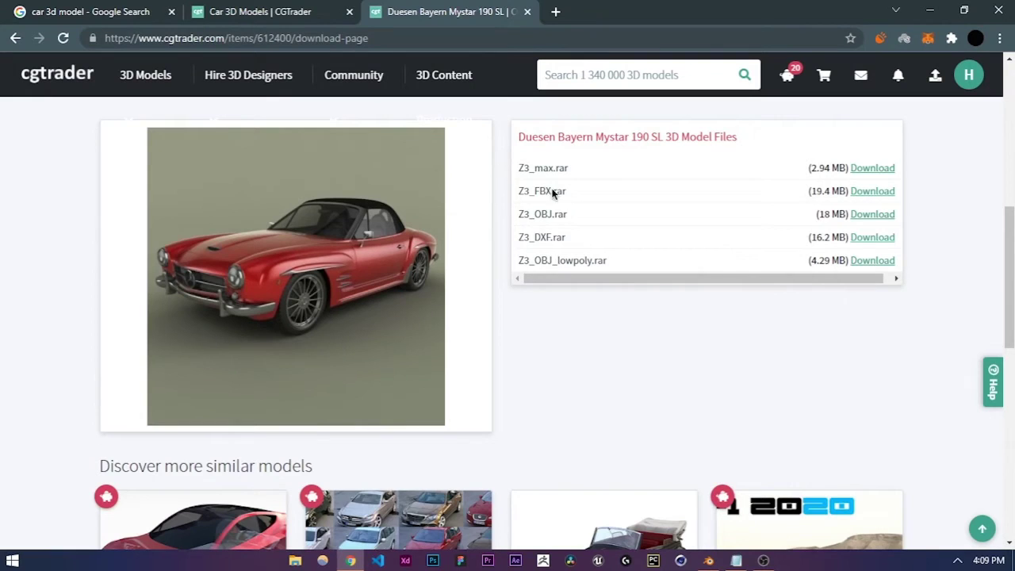
left_click_drag(520, 190, 603, 193)
left_click(561, 189)
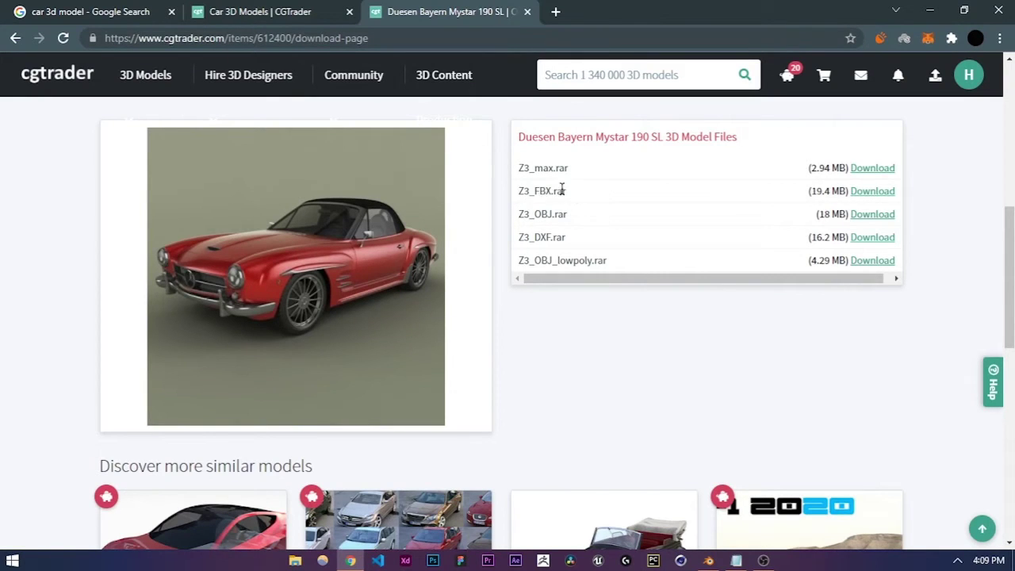
left_click(869, 193)
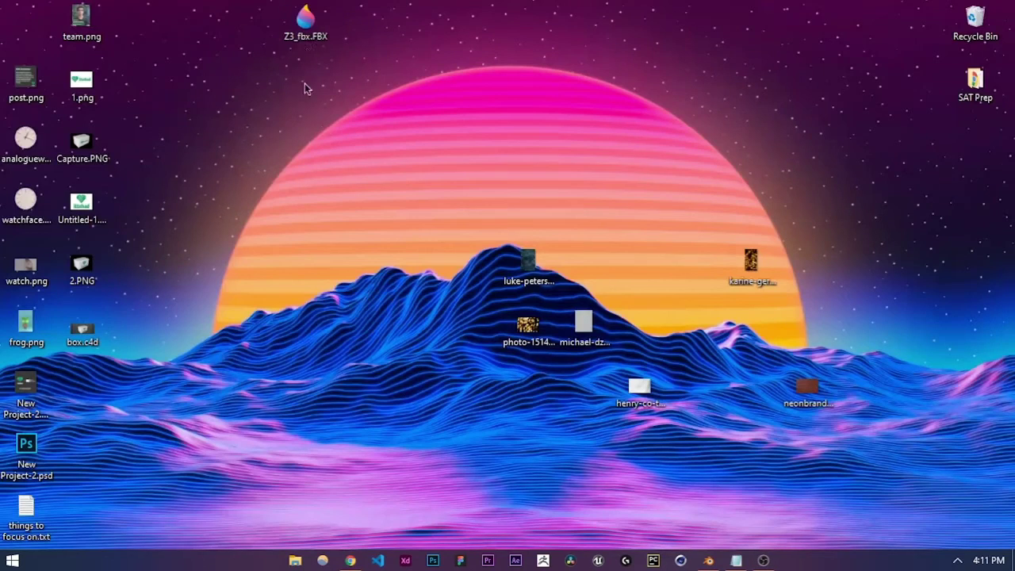
Step: Reposition the Z3_fbx.FBX file in an empty area of the desktop
left_click_drag(299, 27, 238, 104)
left_click_drag(302, 27, 246, 152)
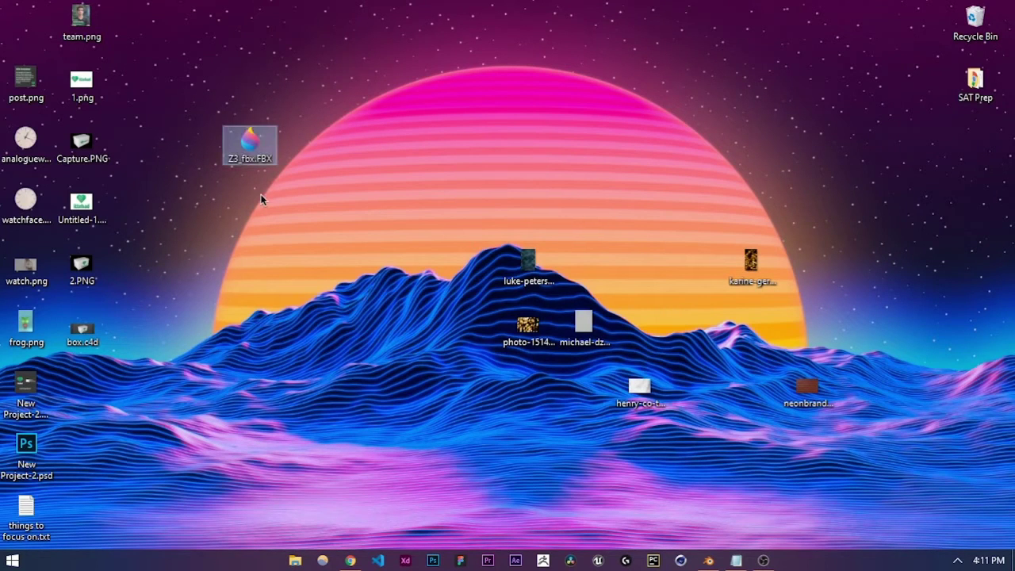
right_click(263, 198)
left_click(266, 236)
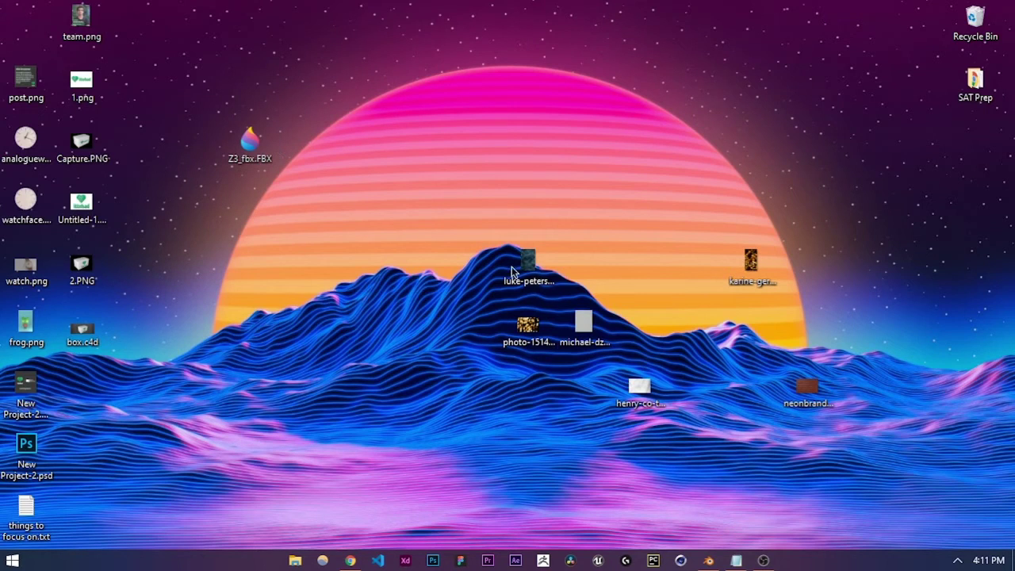
Step: Switch to Blender and try to import Z3_fbx.FBX from the Desktop folder as an FBX
left_click(708, 561)
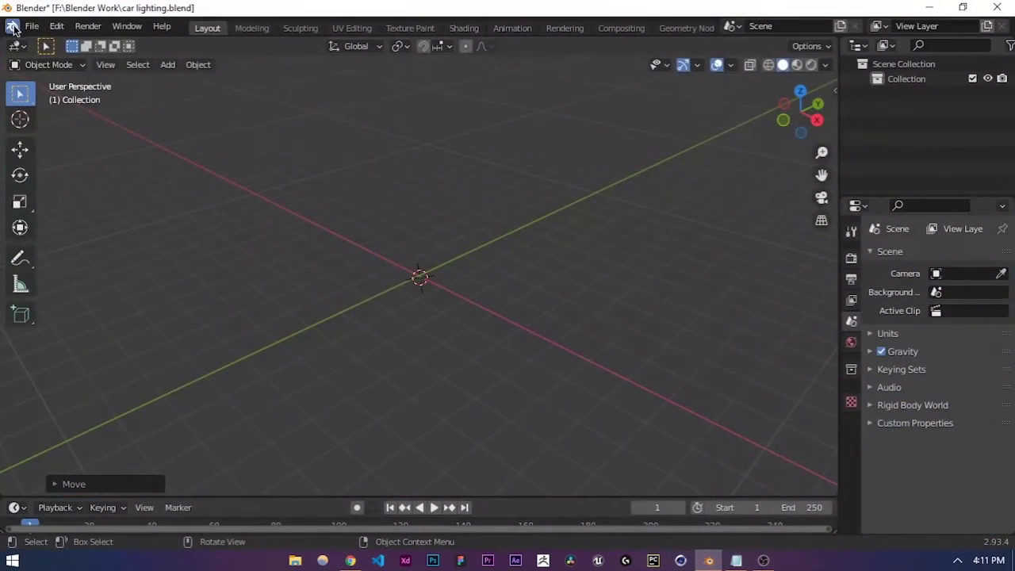
left_click(32, 27)
mouse_move(43, 230)
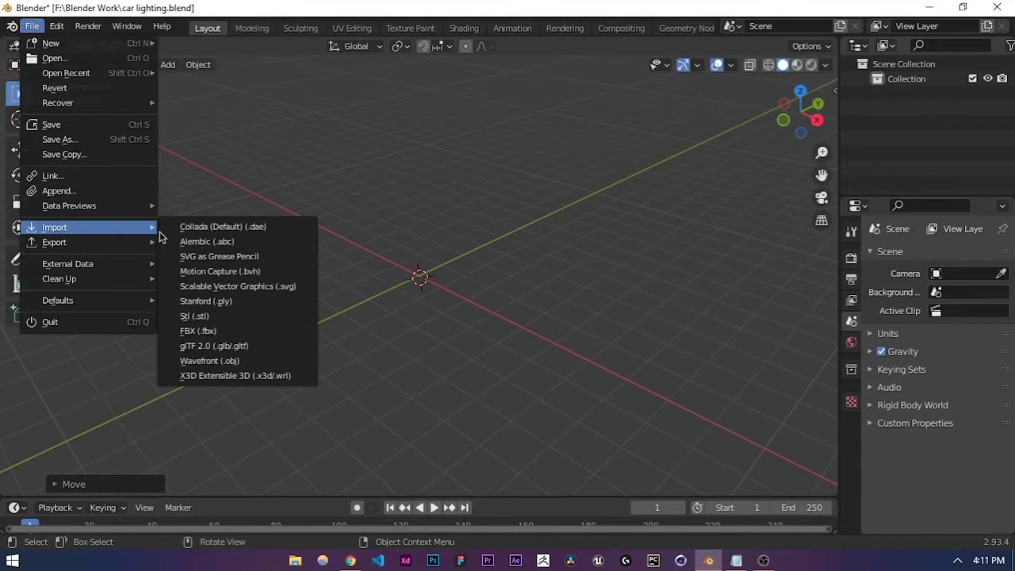
left_click(194, 332)
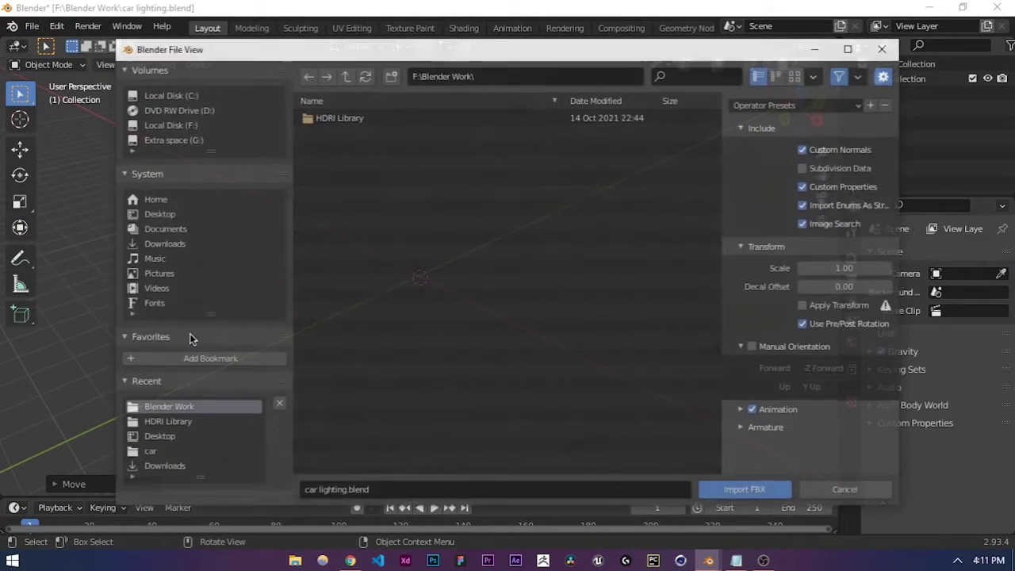
left_click(156, 216)
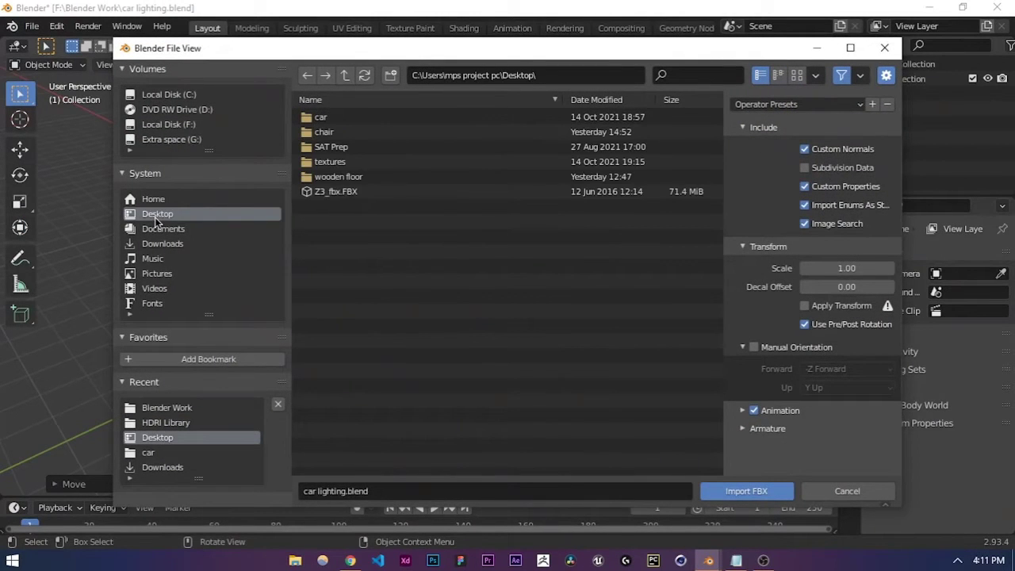
left_click(331, 192)
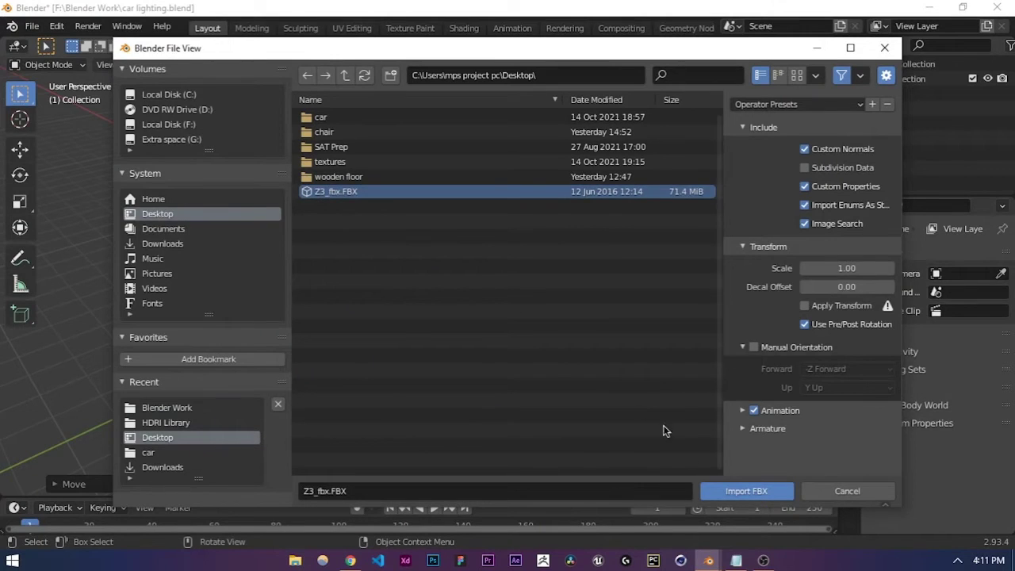
left_click(725, 489)
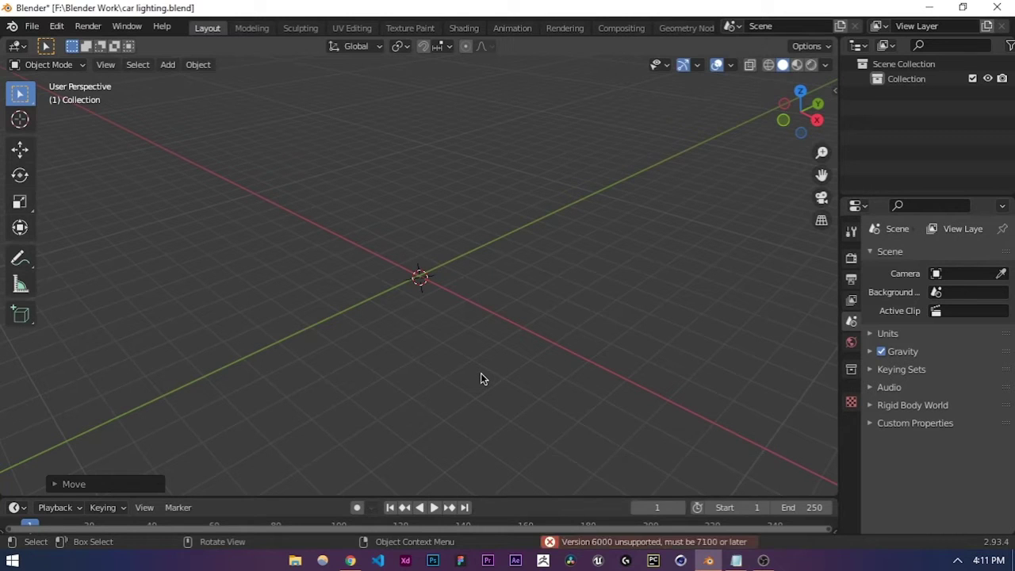
Step: Open the info log to read the FBX import error in full, and close it
left_click(567, 544)
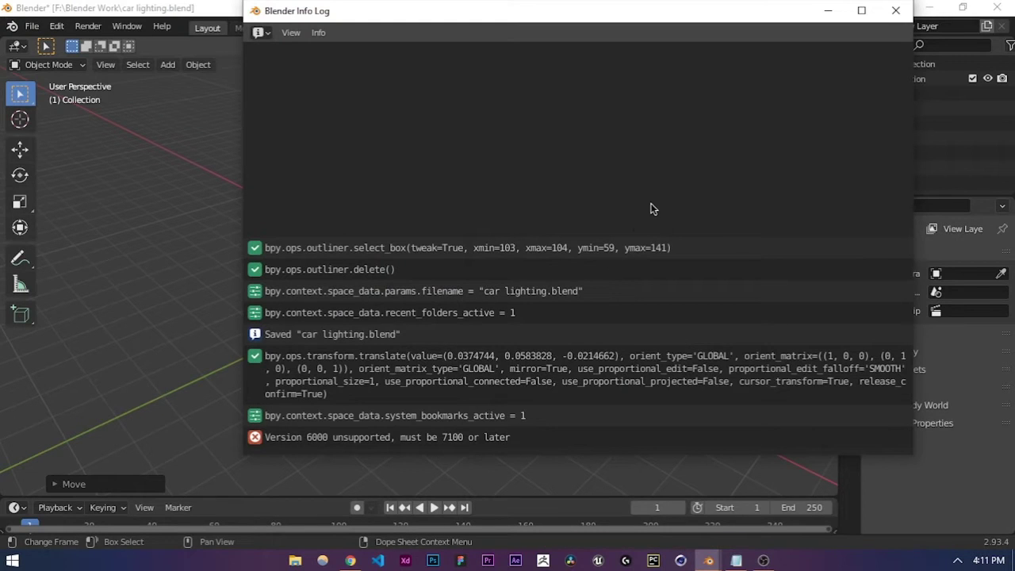
left_click(895, 10)
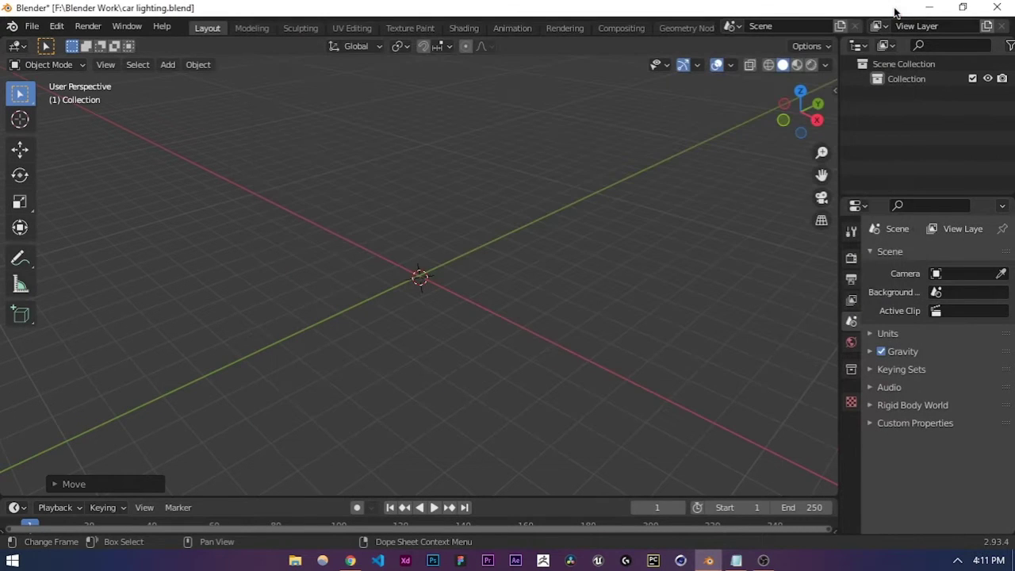
middle_click_drag(412, 347, 448, 355)
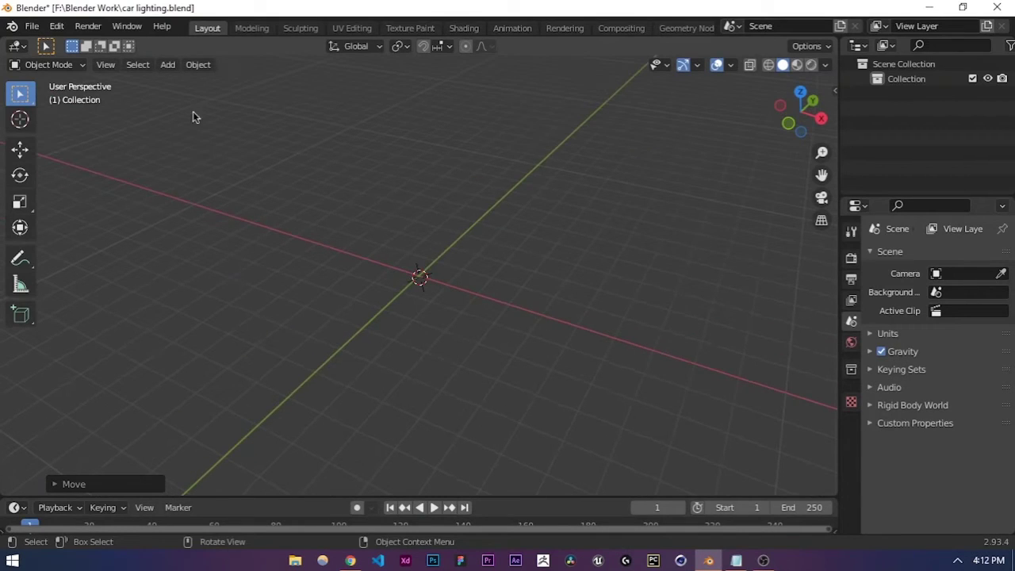
Step: Return to the desktop where the Z3_fbx.FBX file is stored and refresh it
left_click(927, 6)
right_click(441, 133)
left_click(479, 177)
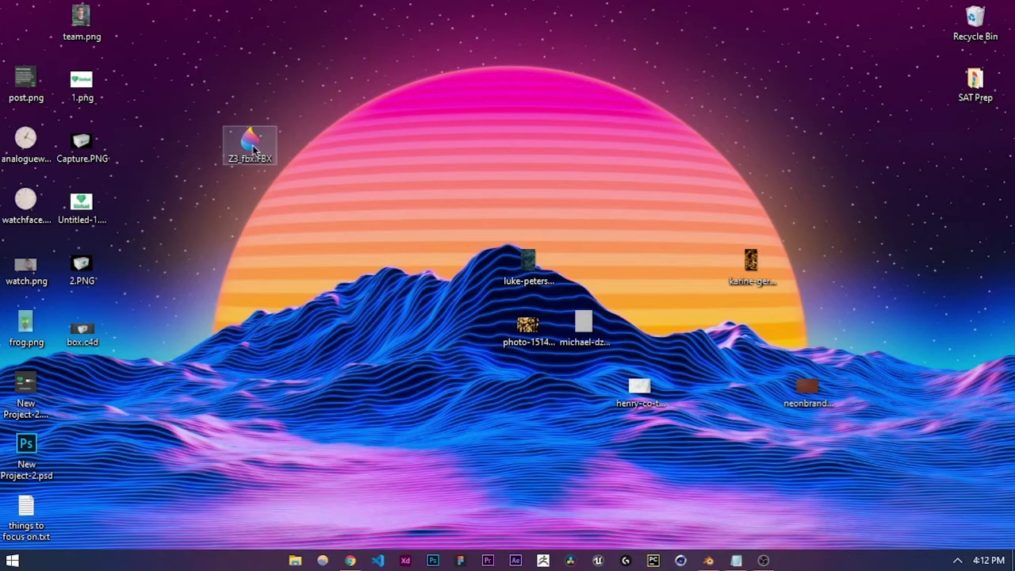
right_click(303, 81)
left_click(334, 124)
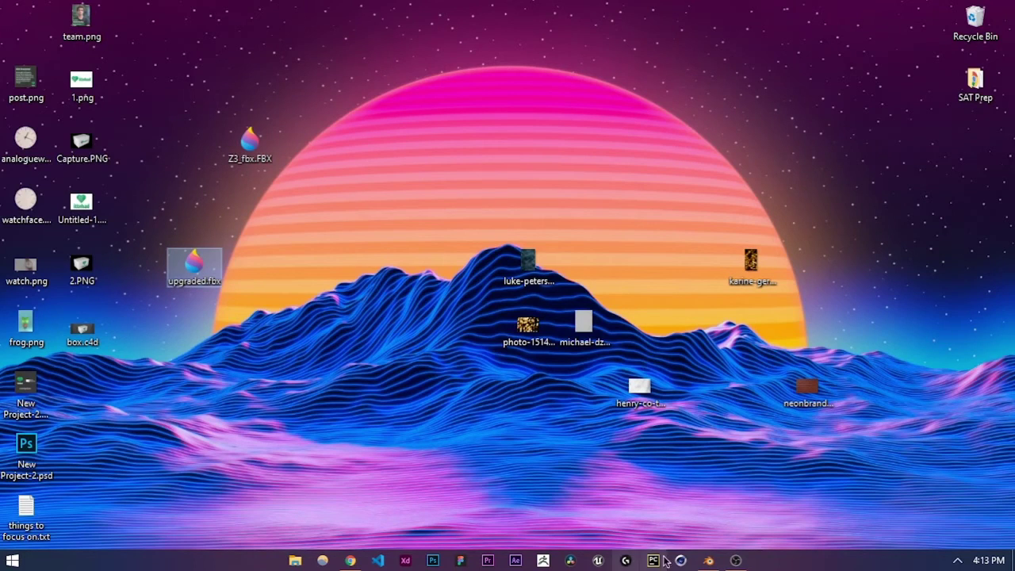
Step: Switch back to Blender and import the upgraded.fbx car model from the Desktop folder
left_click(708, 561)
left_click(34, 26)
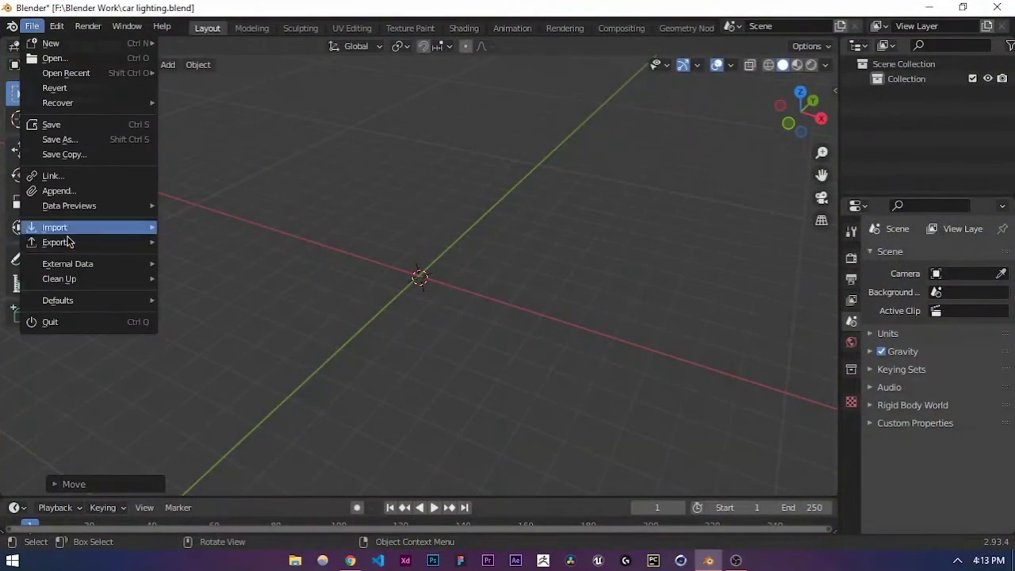
mouse_move(60, 228)
left_click(207, 320)
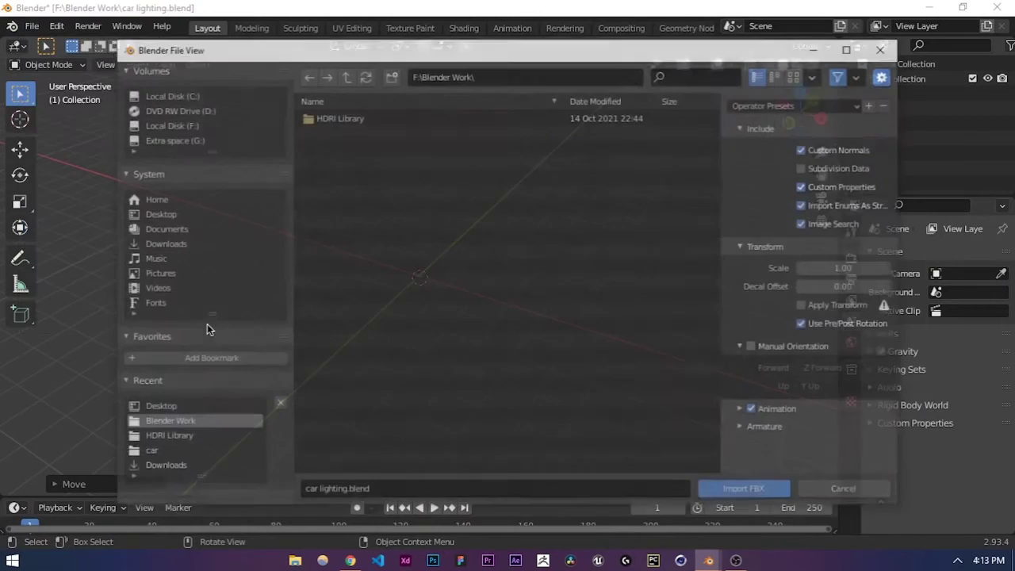
left_click(156, 214)
left_click(348, 194)
left_click(730, 489)
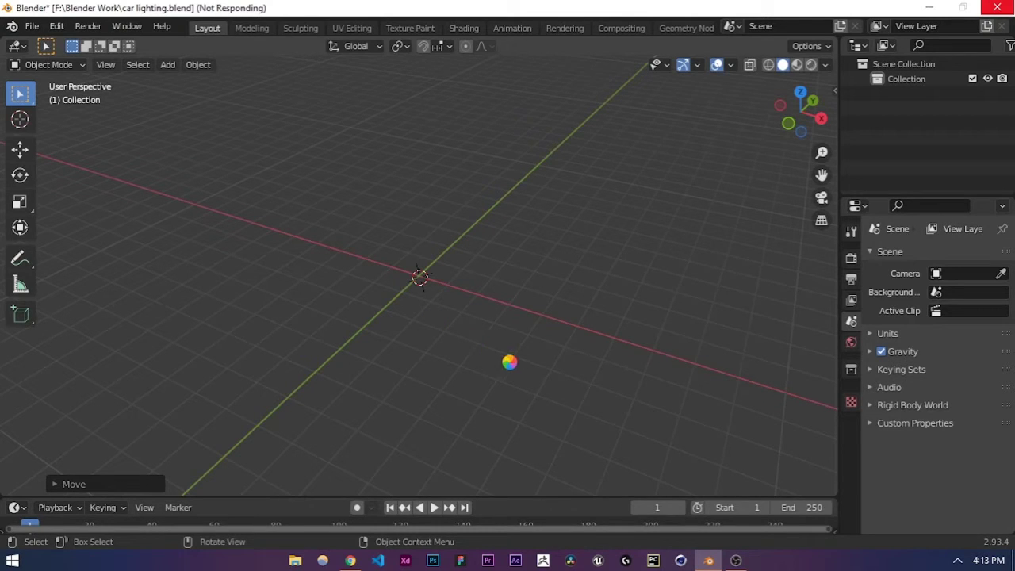
left_click(734, 562)
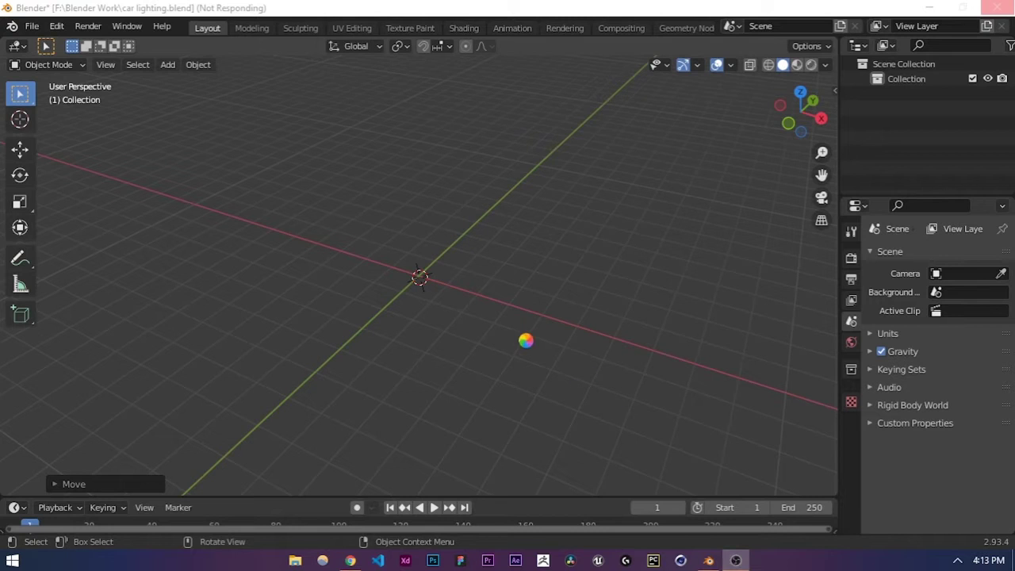
Step: Deselect the imported car model and save the car lighting.blend file
left_click(336, 307)
scroll(394, 290, "up", 6)
middle_click_drag(381, 295, 368, 215)
key("ctrl+s")
mouse_move(171, 73)
middle_mouse_down()
mouse_move(317, 174)
mouse_move(310, 182)
mouse_move(330, 177)
middle_mouse_up()
key("z")
left_click(454, 272)
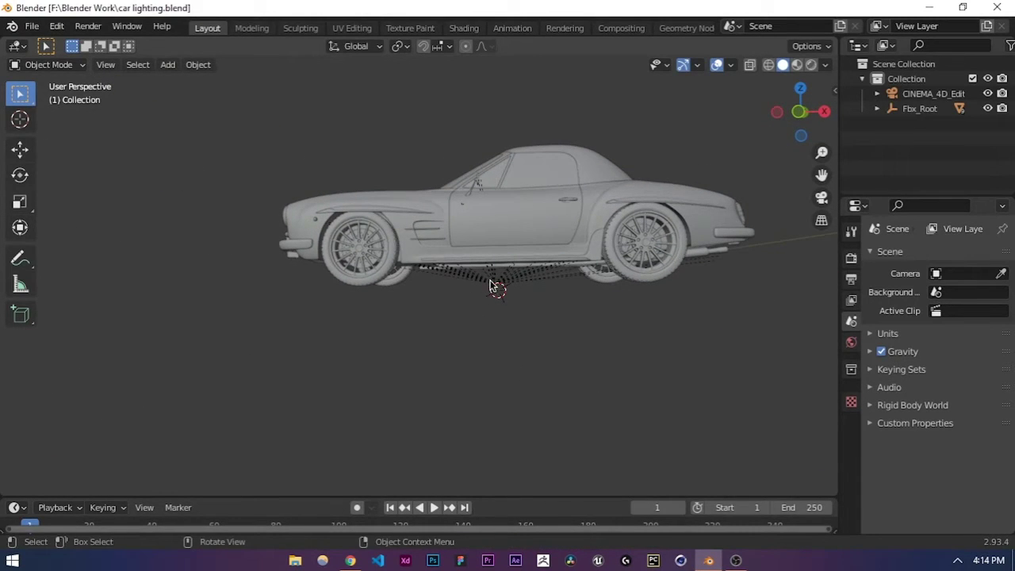
middle_click_drag(454, 285, 420, 296)
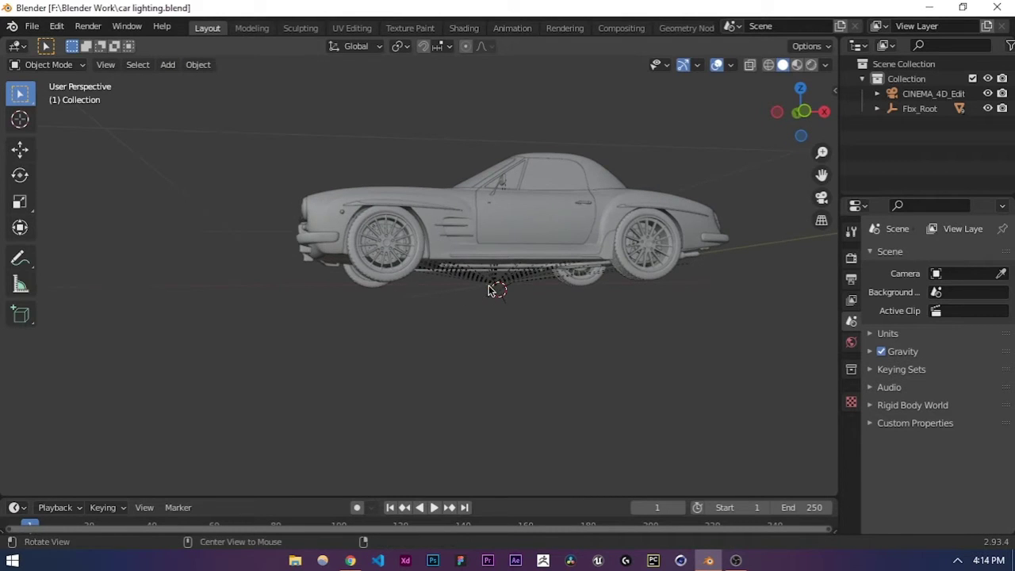
Step: In front view, move the 3D cursor from beneath the middle of the car to the ground line under the front wheel
key("KP_3")
key("KP_1")
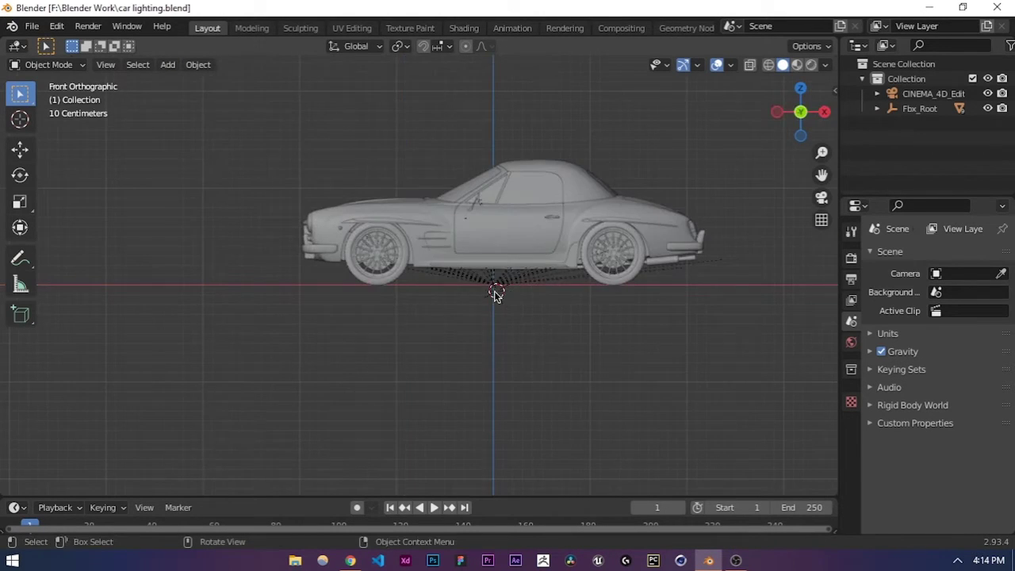
scroll(509, 296, "up", 6)
middle_click_drag(539, 310, 320, 294, "shift")
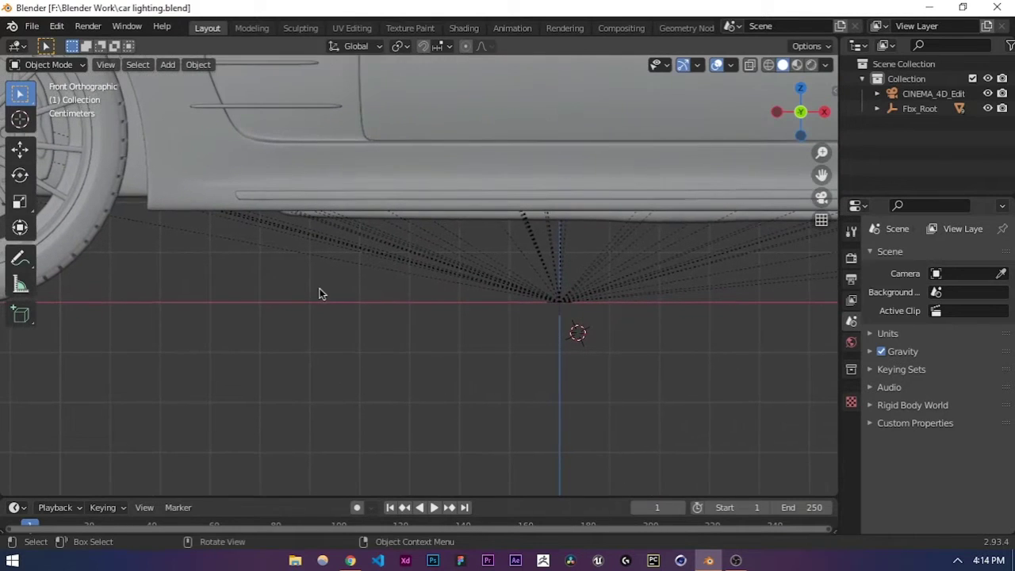
left_click(20, 121)
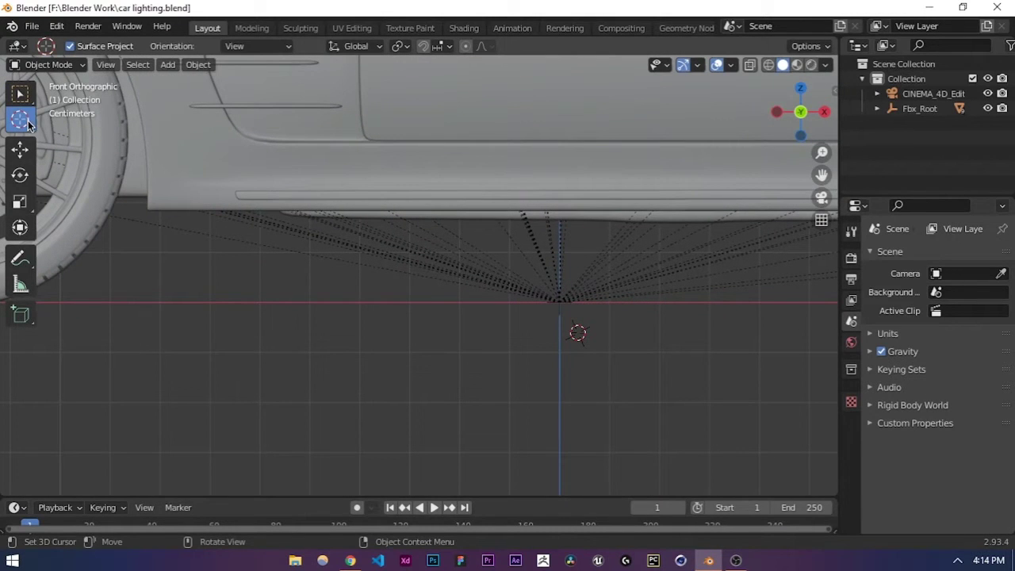
left_click_drag(579, 337, 559, 301)
middle_click_drag(256, 288, 523, 288, "shift")
left_click_drag(523, 285, 232, 302)
Step: Fine-tune the 3D cursor so it sits exactly at the lowest point of the front tyre
scroll(221, 301, "up", 11)
middle_click_drag(218, 321, 693, 301, "shift")
scroll(374, 290, "down", 5)
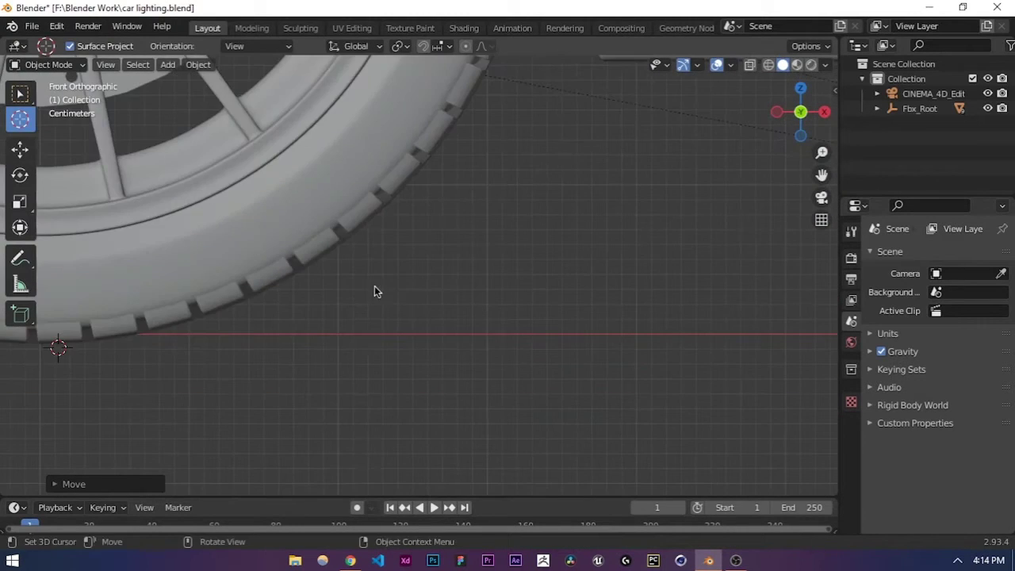
middle_click_drag(263, 303, 492, 291, "shift")
scroll(492, 292, "up", 4)
middle_click_drag(416, 295, 748, 254, "shift")
left_click_drag(471, 362, 448, 321)
scroll(439, 361, "up", 6)
scroll(471, 318, "down", 3)
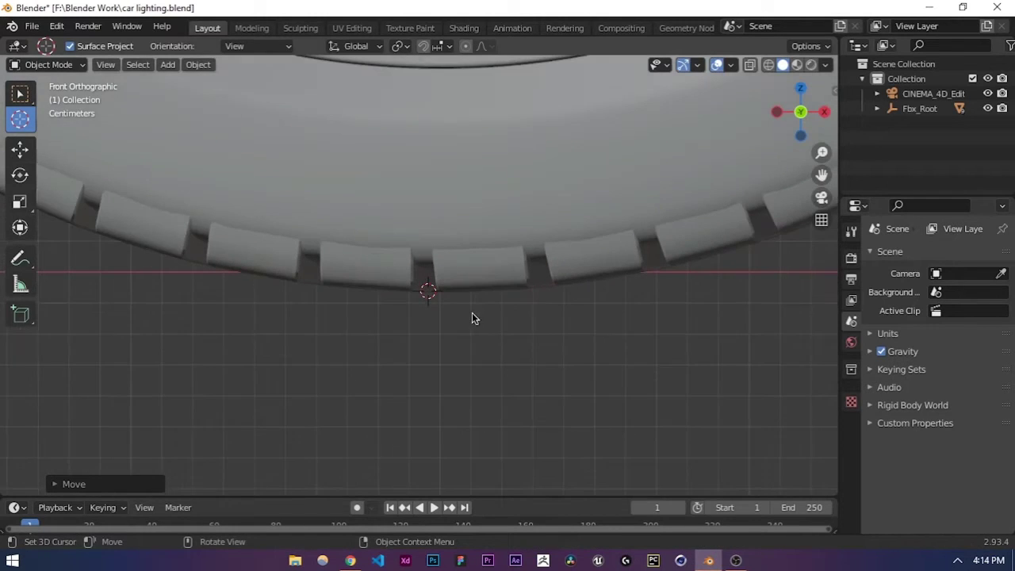
Step: Add a mesh plane at the 3D cursor, level with the underside of the tyre
left_click(168, 66)
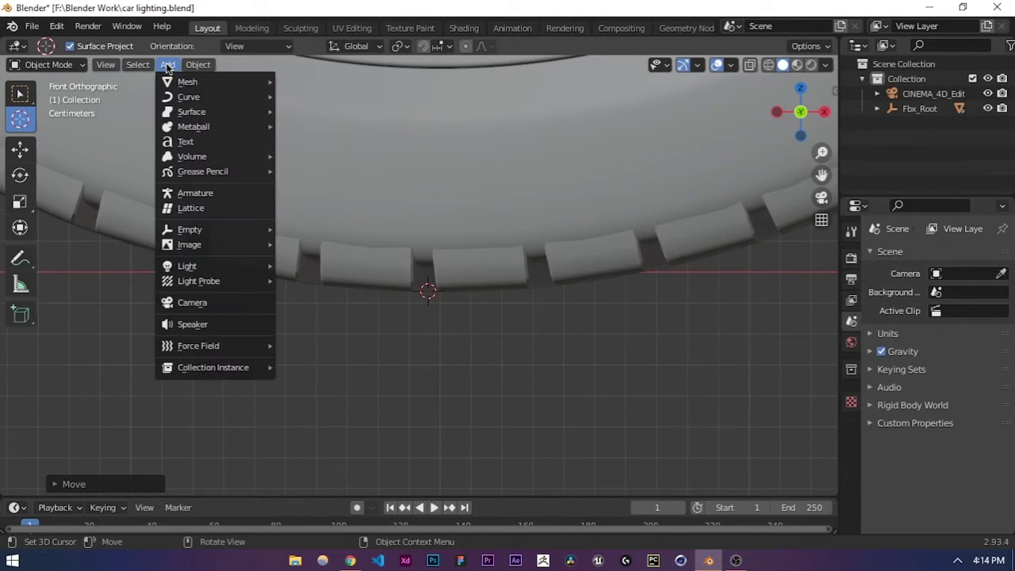
mouse_move(187, 82)
left_click(330, 84)
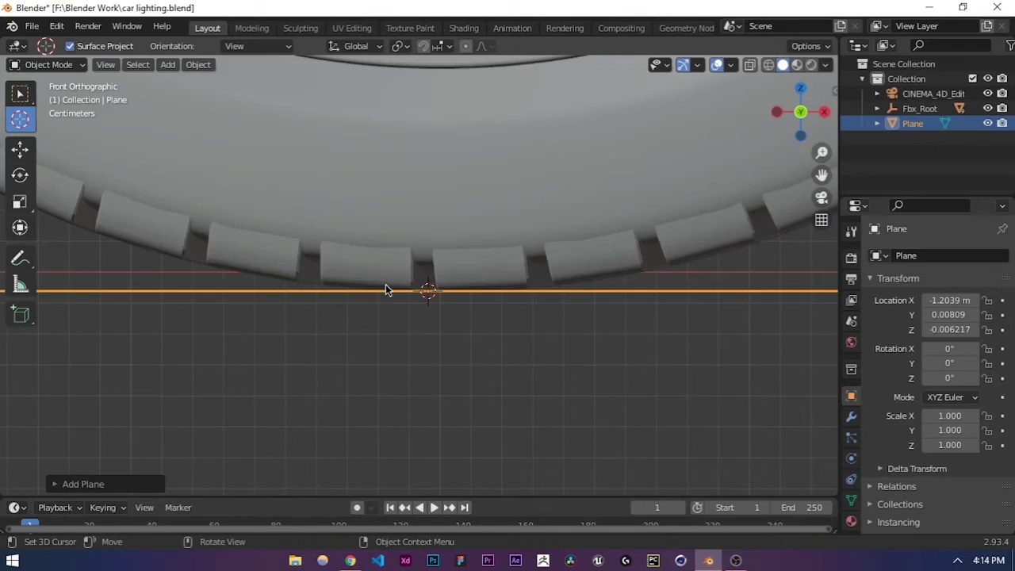
scroll(386, 284, "down", 6)
middle_click_drag(350, 240, 376, 290)
scroll(372, 261, "down", 14)
Step: Scale the plane to about 3.013 along X and 3.251 along Y
left_click(21, 96)
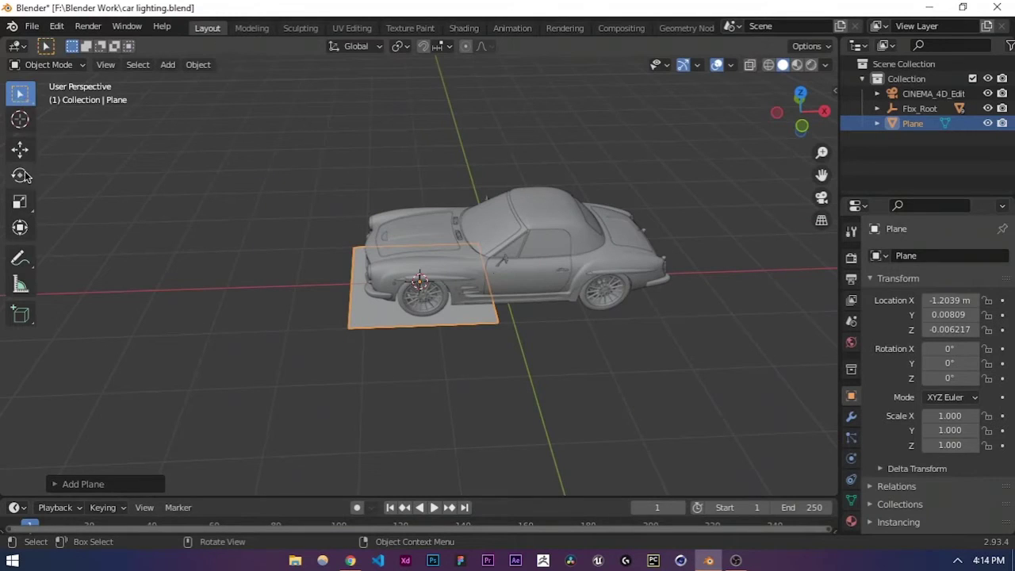
left_click(19, 204)
left_click_drag(475, 285, 589, 283)
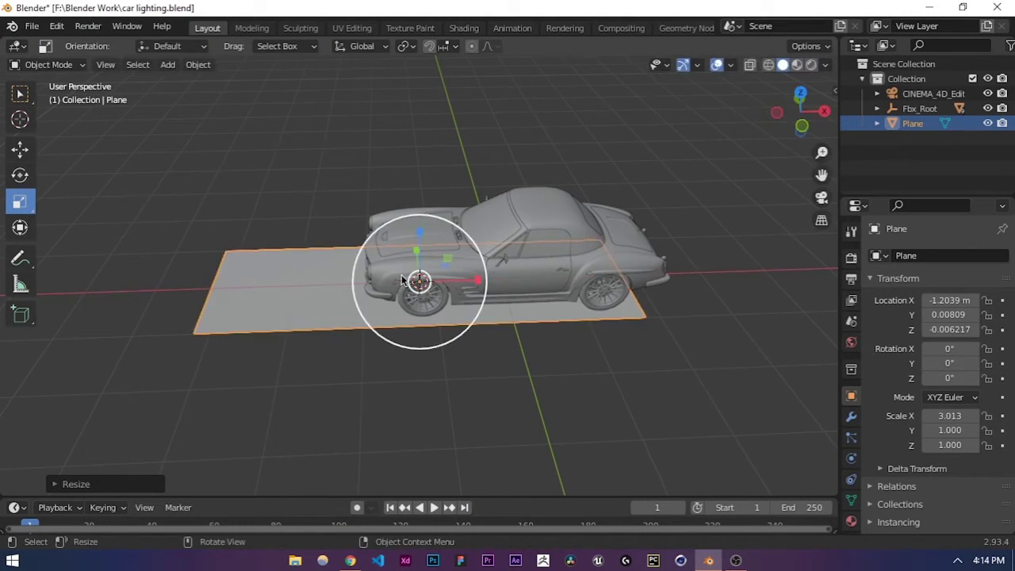
left_click_drag(415, 252, 369, 240)
middle_click_drag(368, 240, 409, 281)
scroll(504, 255, "down", 4)
Step: Centre the plane under the car at about X -0.034 m and Y 0.317 m, deselect it and save the file
left_click(24, 153)
left_click_drag(468, 287, 501, 282)
middle_click_drag(450, 267, 548, 265)
mouse_move(419, 236)
left_mouse_down()
mouse_move(404, 222)
mouse_move(430, 244)
mouse_move(463, 230)
mouse_move(442, 243)
mouse_move(416, 235)
mouse_move(456, 247)
mouse_move(412, 227)
left_mouse_up()
left_click(513, 194)
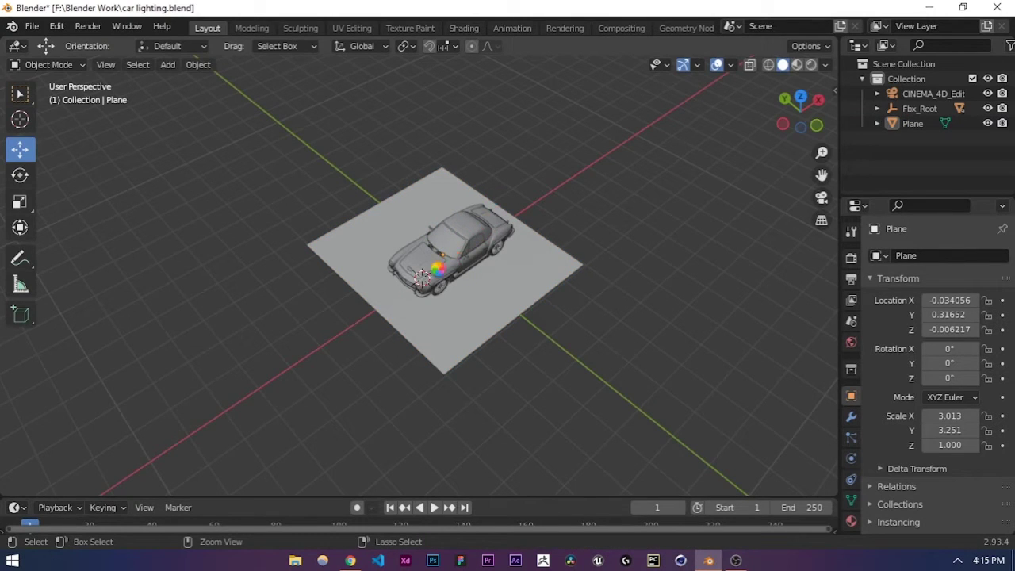
key("ctrl+s")
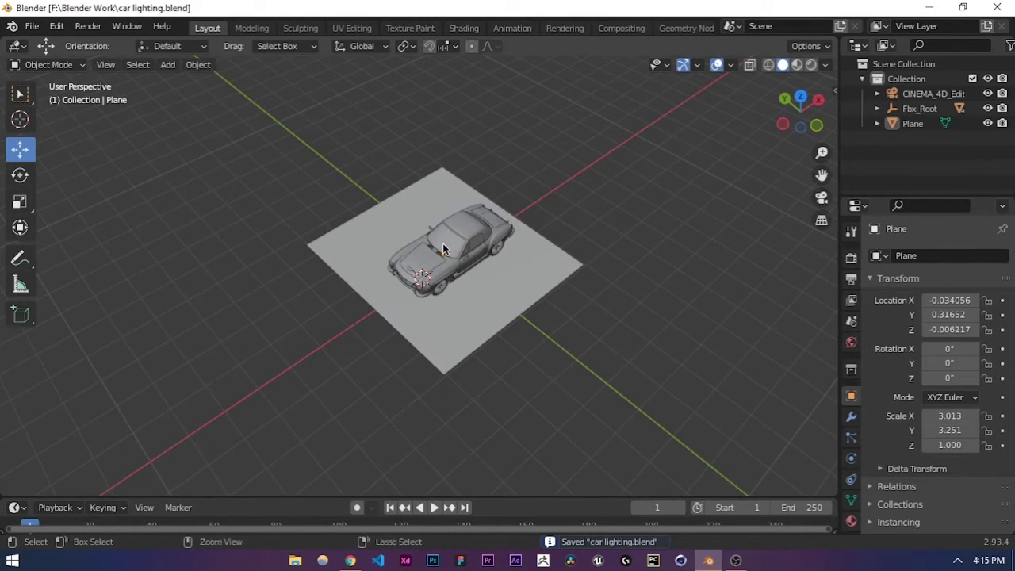
Step: Delete the imported CINEMA_4D_Editor camera from the scene collection
middle_click_drag(417, 272, 384, 306)
scroll(481, 299, "up", 8)
middle_click_drag(481, 299, 497, 213)
scroll(518, 214, "down", 8)
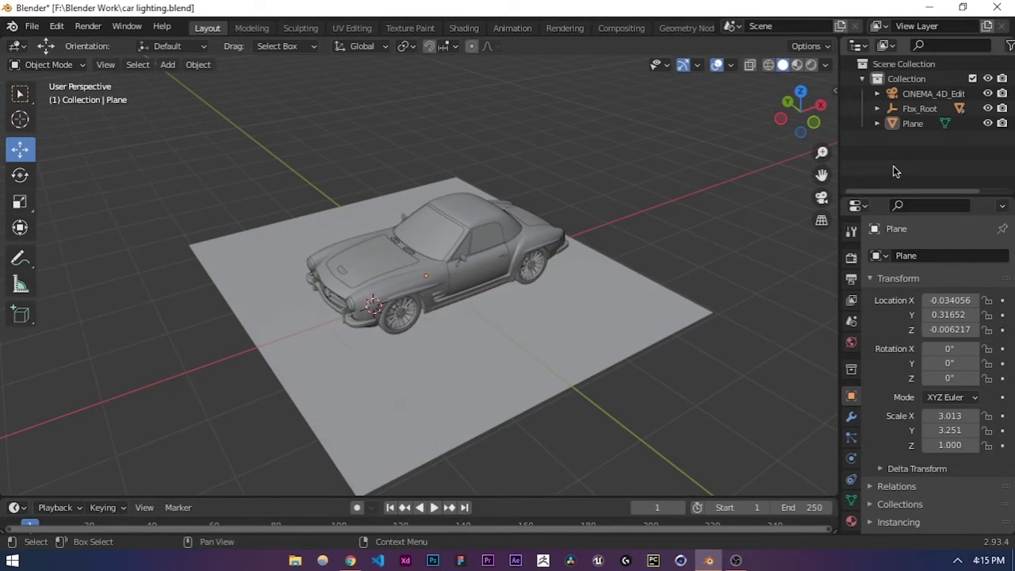
left_click(927, 94)
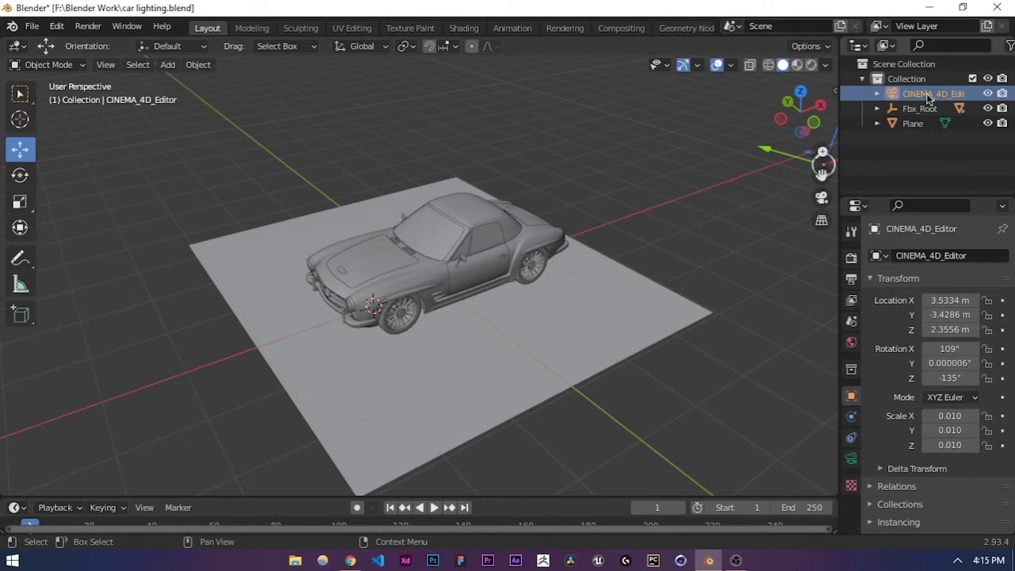
key("Delete")
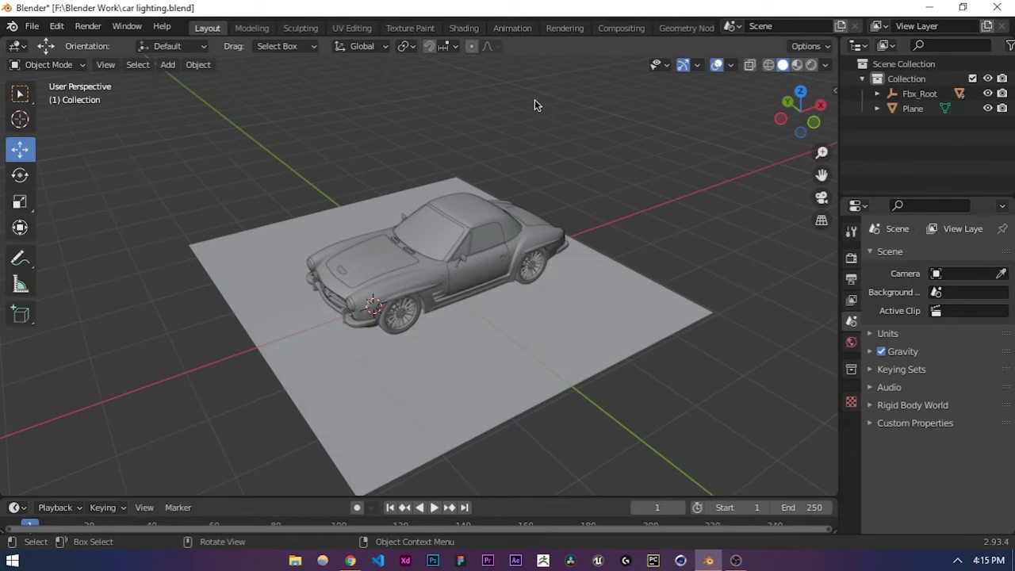
Step: Rename the plane as floor, deselect it and save the file
double_click(913, 108)
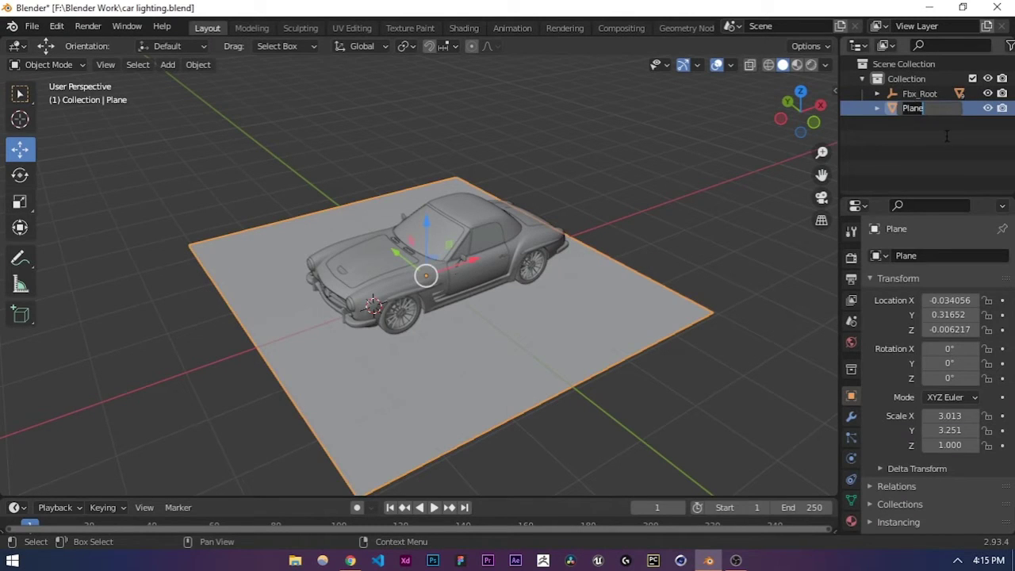
type("floor")
key("Return")
left_click(686, 180)
key("ctrl+s")
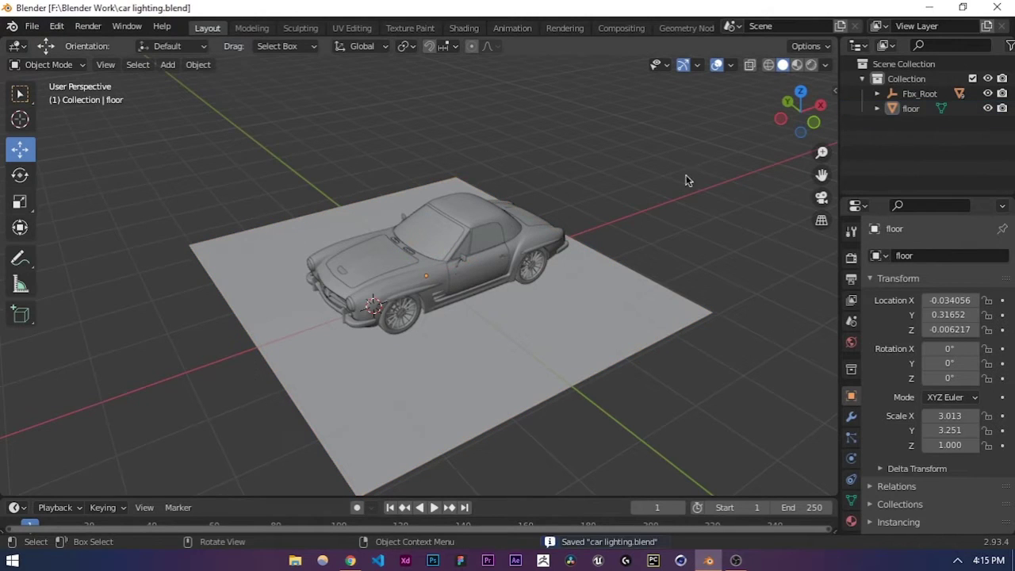
Step: Duplicate the floor plane in place and move the copy along X to about 2.82 m
left_click(596, 304)
middle_click_drag(476, 331, 428, 306)
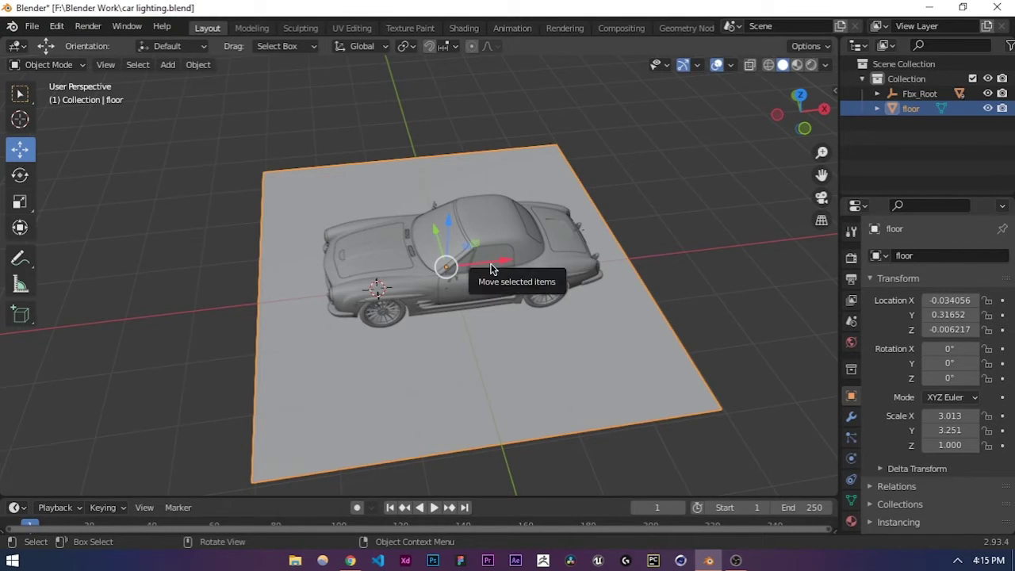
key("shift+d")
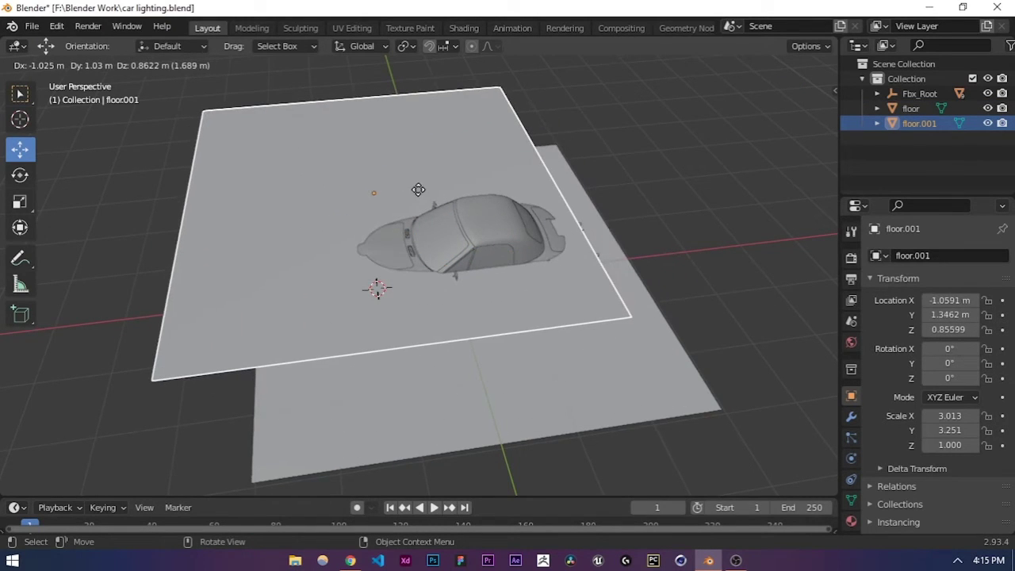
right_click(418, 189)
middle_click_drag(464, 289, 404, 307)
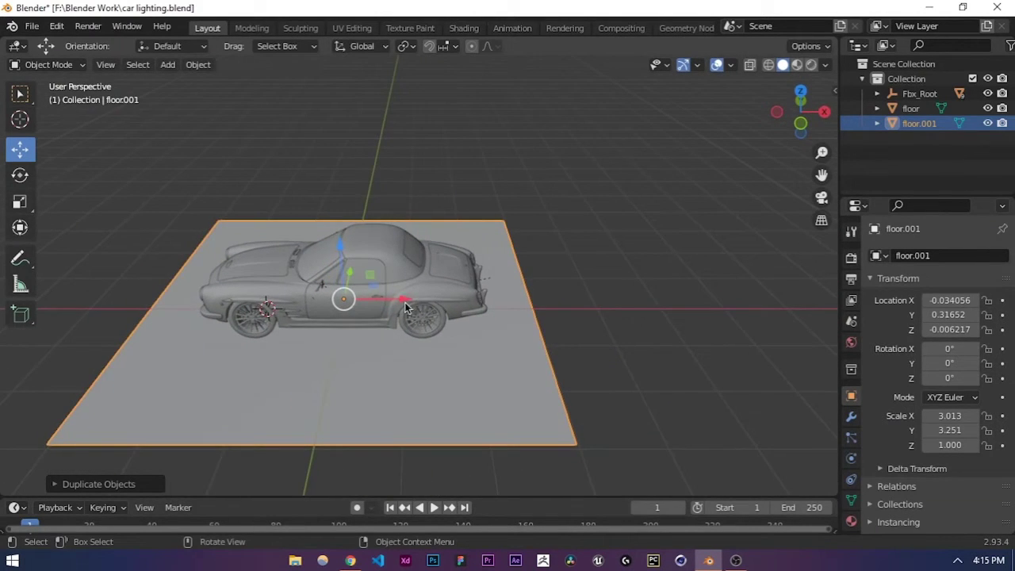
left_click_drag(409, 293, 579, 294)
middle_click_drag(580, 294, 553, 287)
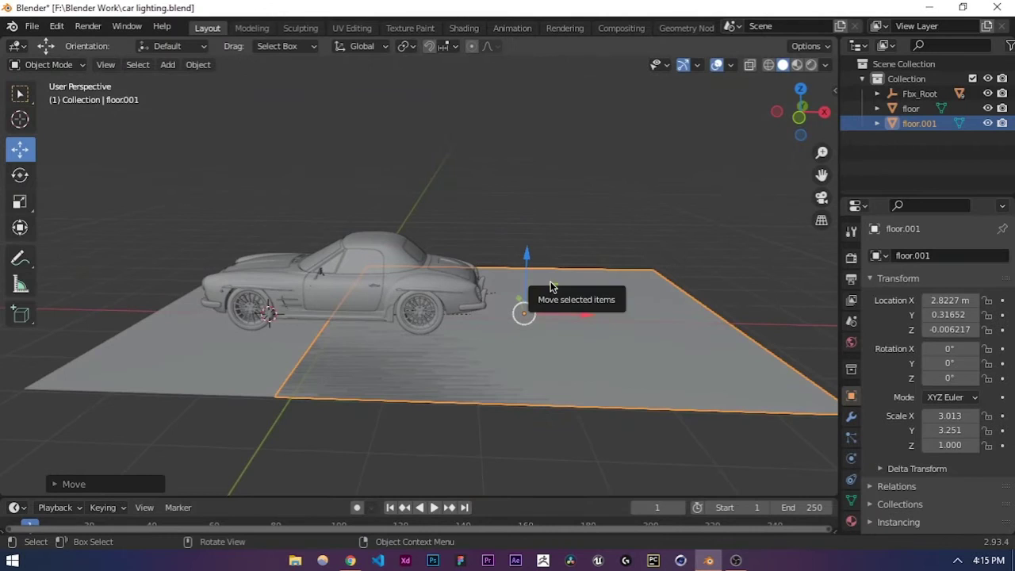
Step: Rotate the copied plane -90° about Y and raise it to about Z 2.04 m as a wall behind the car
left_click(20, 176)
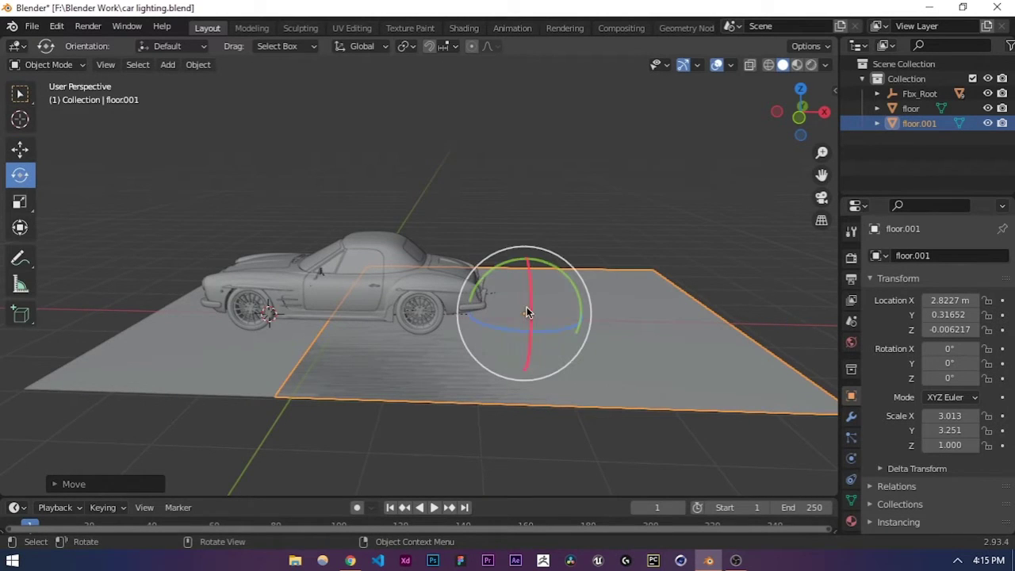
middle_click_drag(504, 277, 479, 264)
left_click_drag(473, 242, 429, 314)
middle_click_drag(480, 332, 437, 308)
left_click_drag(463, 233, 468, 170)
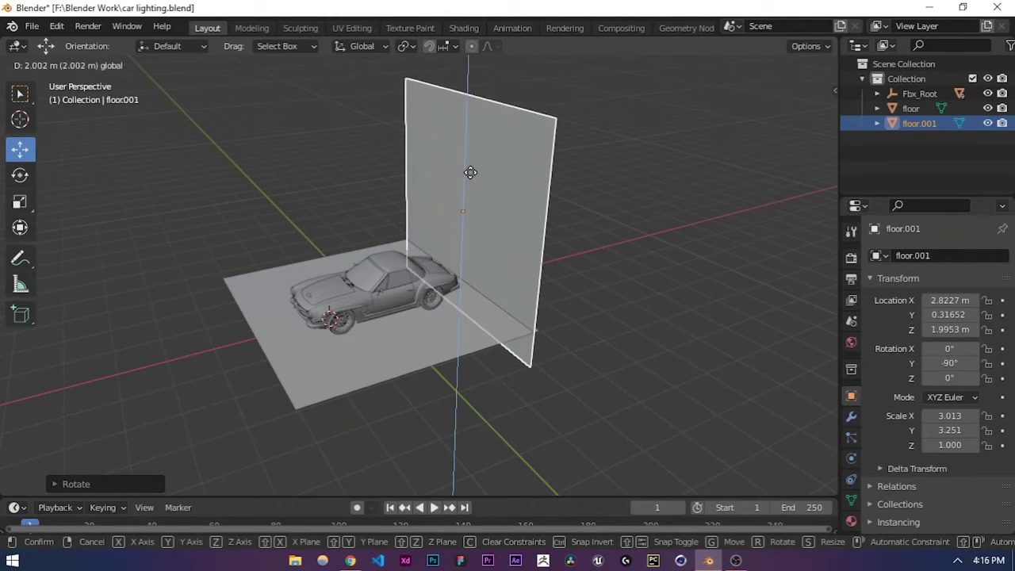
middle_click_drag(441, 257, 425, 304)
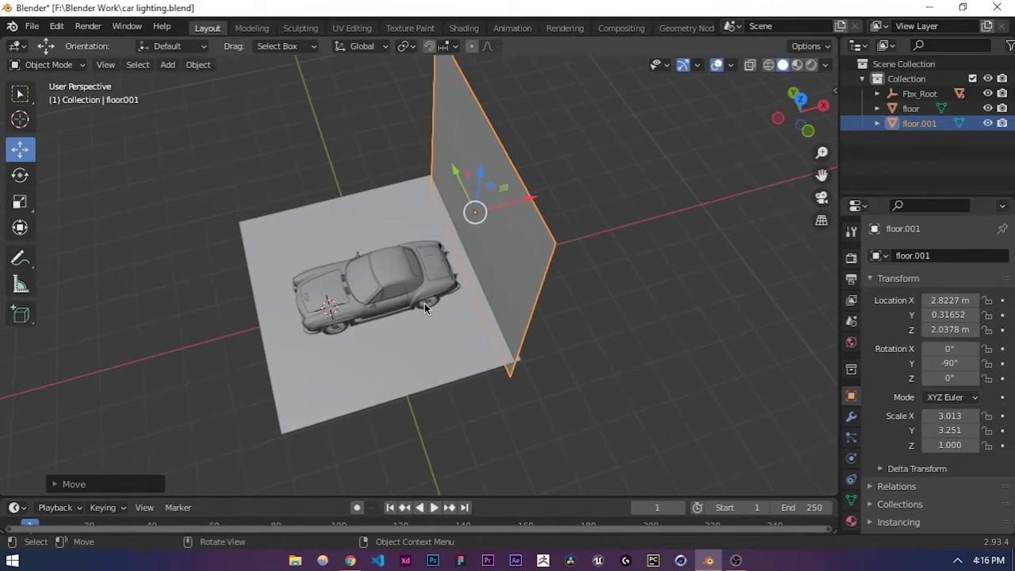
Step: Duplicate the upright wall and move the copy beside the car at about X 0.18 m and Y 2.83 m
key("shift+d")
key("Escape")
left_click_drag(523, 201, 384, 253)
middle_click_drag(383, 253, 487, 253)
left_click_drag(337, 253, 238, 241)
Step: Rotate the second wall to -90° about X, move it to about Y 3.26 m along the floor's edge, and deselect it
left_click(21, 180)
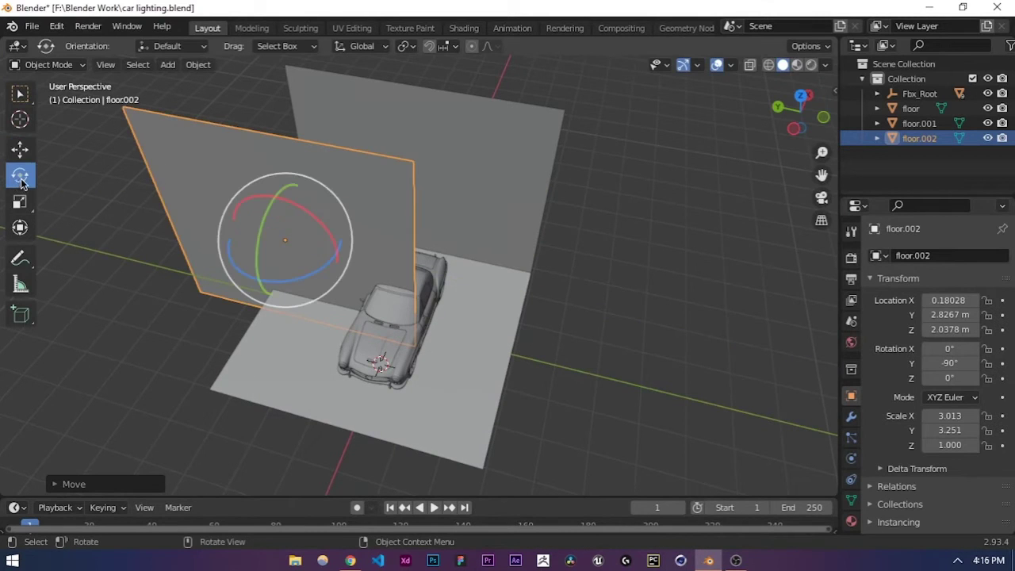
left_click_drag(318, 272, 242, 287)
middle_click_drag(241, 287, 394, 316)
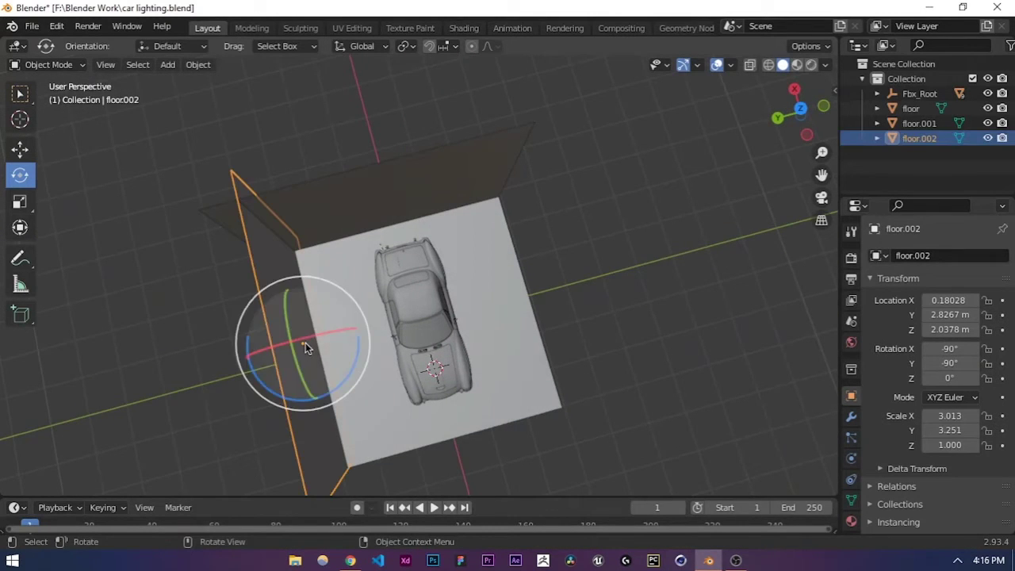
left_click(20, 148)
left_click_drag(254, 362, 230, 357)
left_click(548, 250)
middle_click_drag(549, 249, 372, 208)
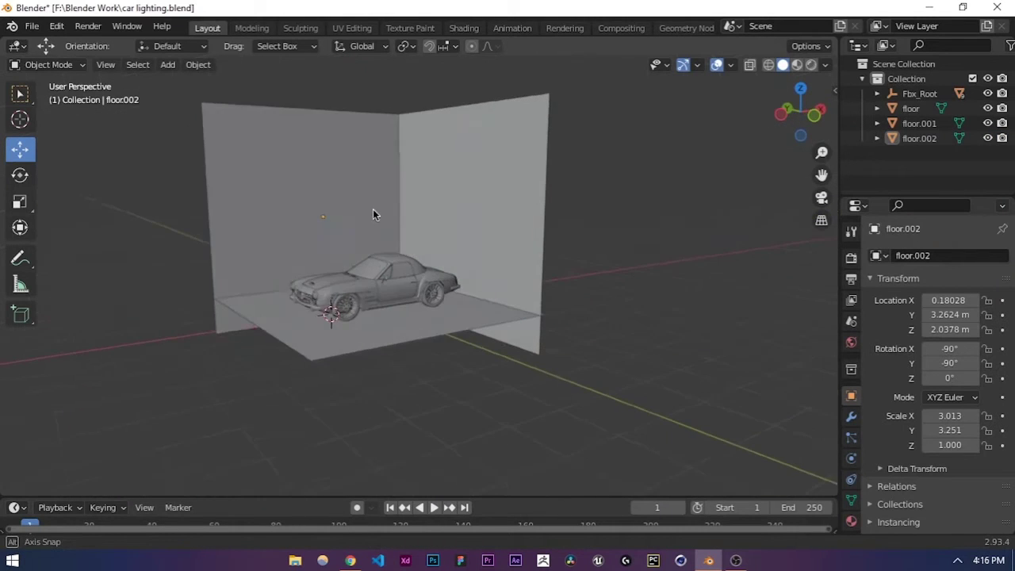
Step: Snap the 3D cursor to the origin of the wall beside the car and save the file
key("shift+s")
left_click(555, 346)
key("ctrl+s")
Step: Shift the floor in the positive X direction and move the wall behind the car to about X 3.45 m
middle_click_drag(401, 288, 365, 358)
scroll(464, 324, "up", 4)
left_click(366, 358)
key("g")
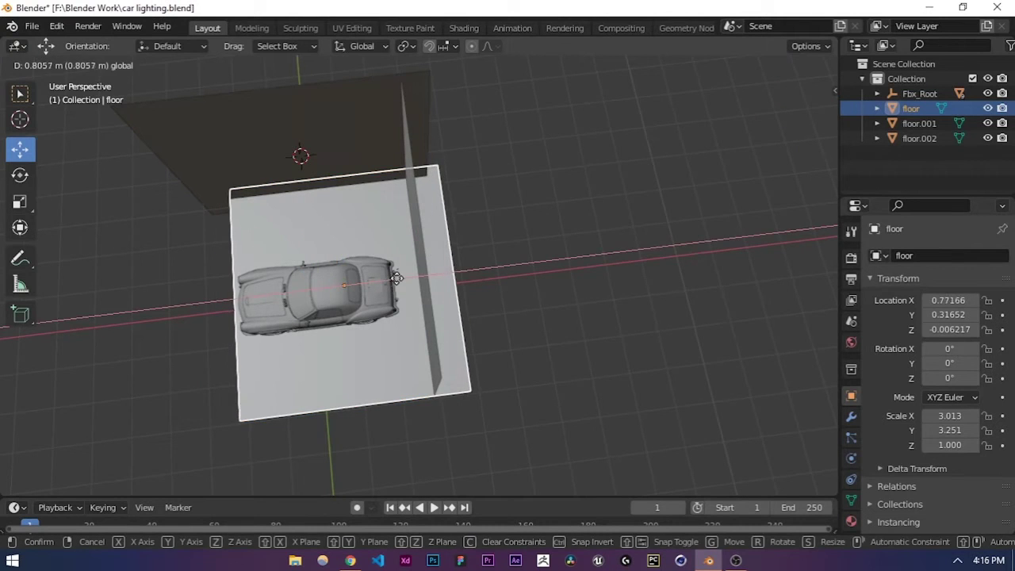
left_click(396, 277)
left_click(431, 255)
key("g")
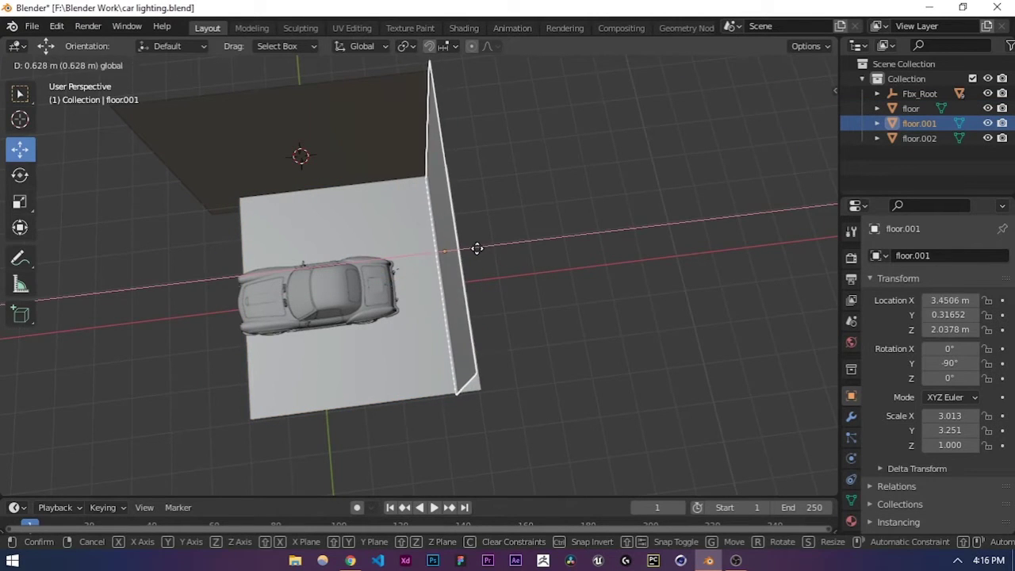
left_click(475, 248)
Step: Move the floor back to about X 0.33 m and scale it up uniformly to about 4.873 in X and 5.257 in Y
middle_click_drag(420, 311, 388, 325)
left_click(411, 396)
key("g")
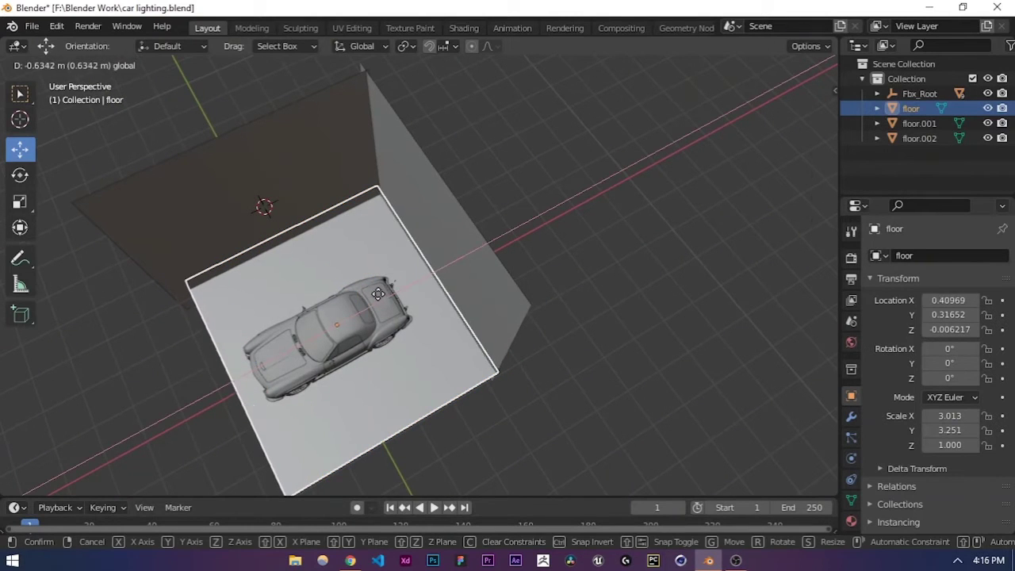
left_click(402, 369)
key("s")
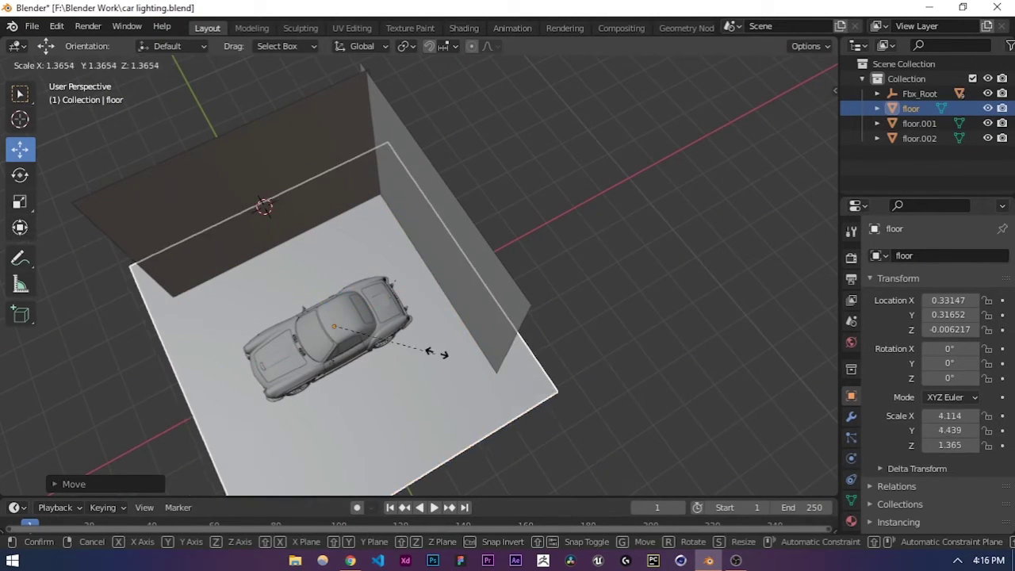
left_click(450, 300)
Step: Deselect the floor, check the car against the floor and walls from near and far, and save the file
middle_click_drag(457, 261, 502, 218)
scroll(359, 287, "up", 4)
middle_click_drag(359, 287, 503, 248, "shift")
middle_click_drag(442, 272, 416, 286)
scroll(432, 253, "down", 1)
scroll(423, 295, "up", 2)
key("ctrl+s")
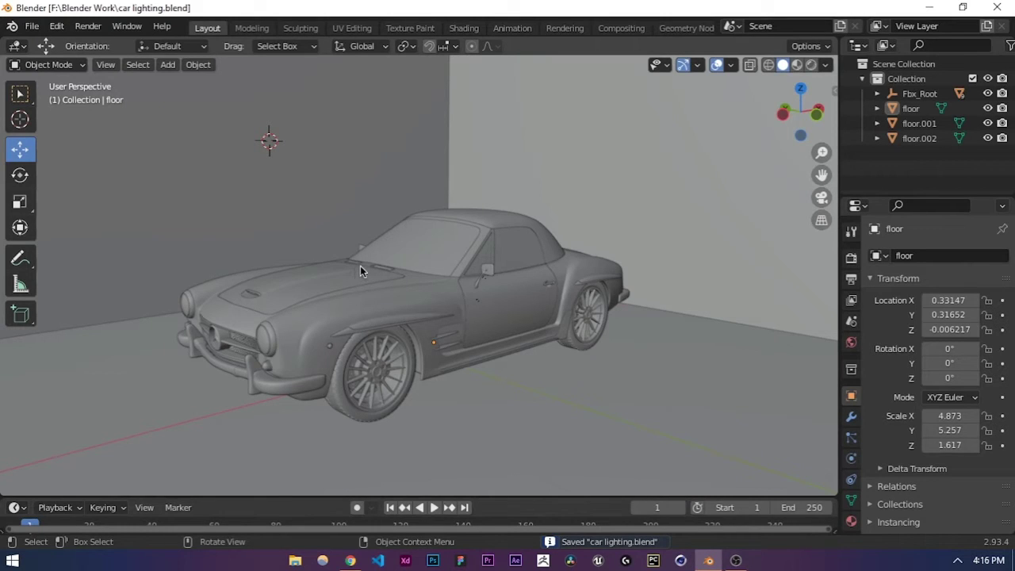
scroll(360, 265, "down", 5)
middle_click_drag(360, 263, 344, 315)
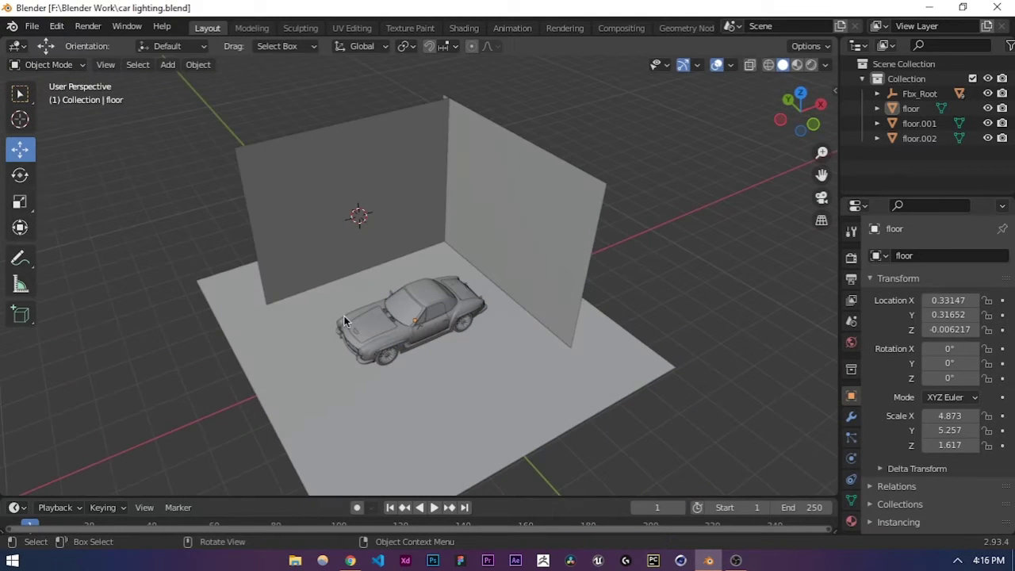
key("ctrl+s")
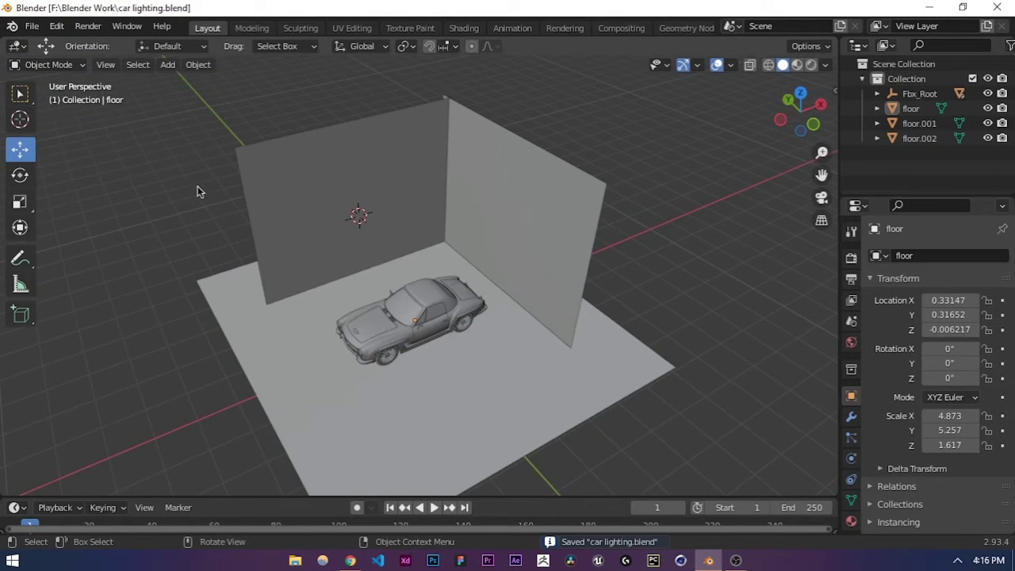
Step: Add a cylinder mesh, move it along Y to about -0.26 m above the car, and save the file
left_click(167, 65)
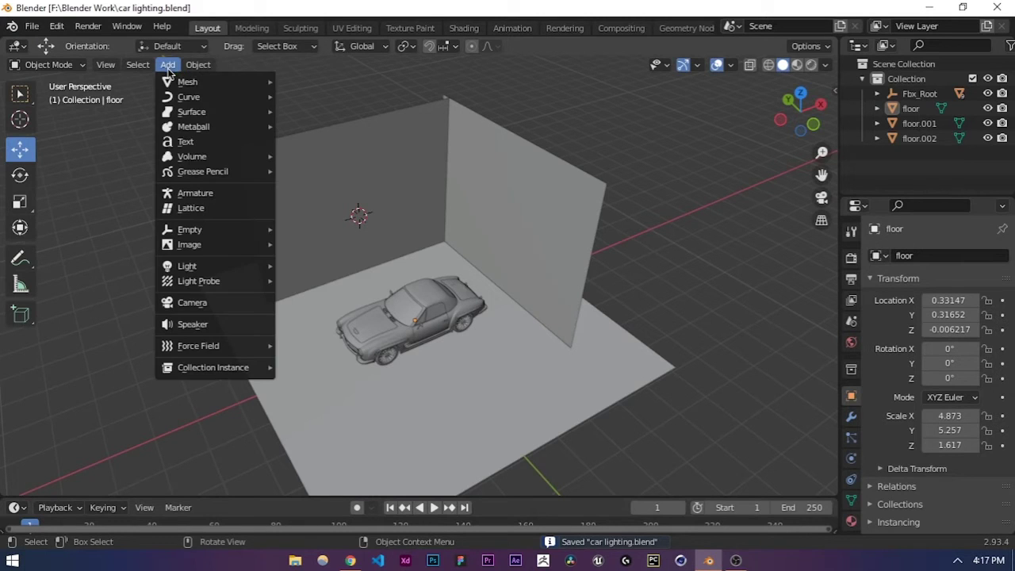
mouse_move(182, 88)
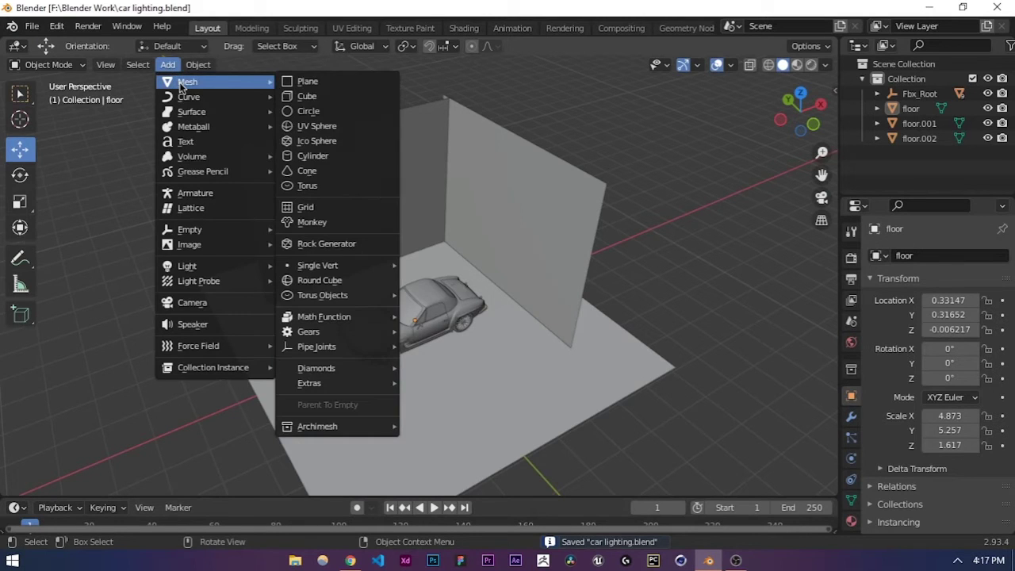
left_click(320, 156)
middle_click_drag(354, 237, 304, 263)
left_click_drag(304, 262, 430, 256)
middle_click_drag(431, 256, 335, 230)
key("ctrl+s")
Step: Raise the cylinder along Z to about 3.64 m so it clears the car's roof
scroll(373, 230, "up", 6)
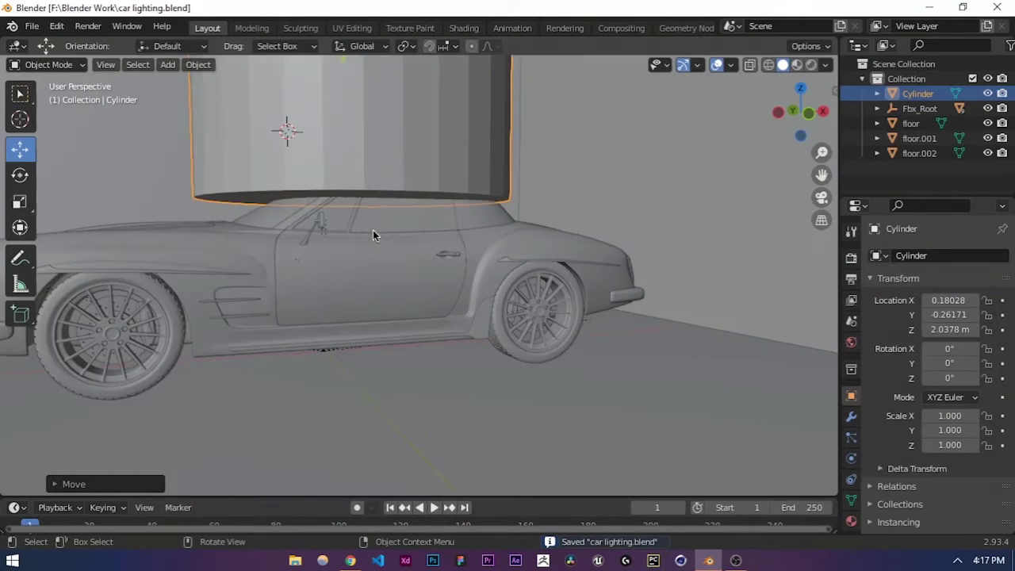
scroll(432, 309, "down", 4)
middle_click_drag(419, 300, 451, 251)
key("g")
key("z")
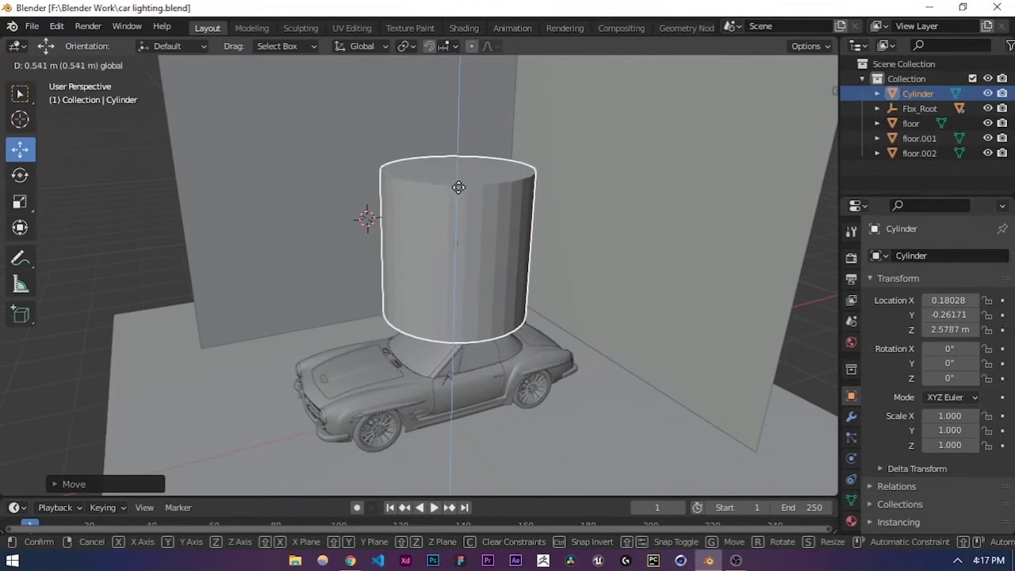
left_click(469, 144)
middle_click_drag(469, 143, 476, 263)
Step: Scale the cylinder to about 1.8 in X and Y, keeping its height, and deselect it
left_click(20, 202)
left_click_drag(477, 263, 441, 234)
key("alt+a")
middle_click_drag(535, 333, 423, 220)
scroll(423, 219, "down", 3)
Step: Raise the widened cylinder to about Z 3.98 m, deselect it and save the file
left_click(431, 183)
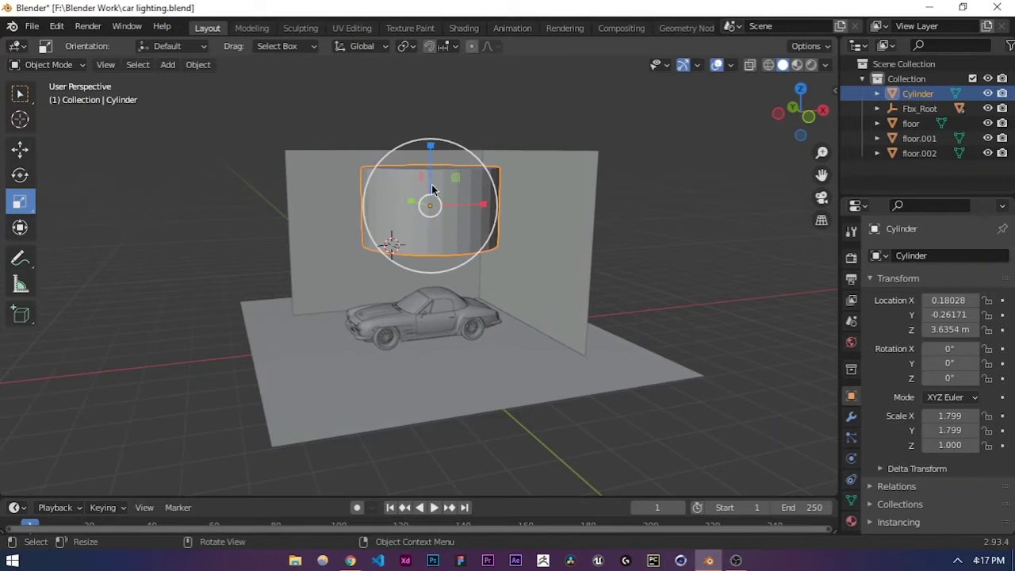
left_click(20, 147)
left_click_drag(430, 155, 433, 131)
left_click(594, 127)
key("ctrl+s")
Step: Select the cylinder above the car and create a new material for it
mouse_move(417, 226)
middle_mouse_down()
mouse_move(421, 205)
mouse_move(419, 231)
middle_mouse_up()
scroll(418, 246, "up", 4)
mouse_move(425, 267)
middle_mouse_down("shift")
mouse_move(393, 227)
mouse_move(410, 274)
middle_mouse_up("shift")
left_click(413, 182)
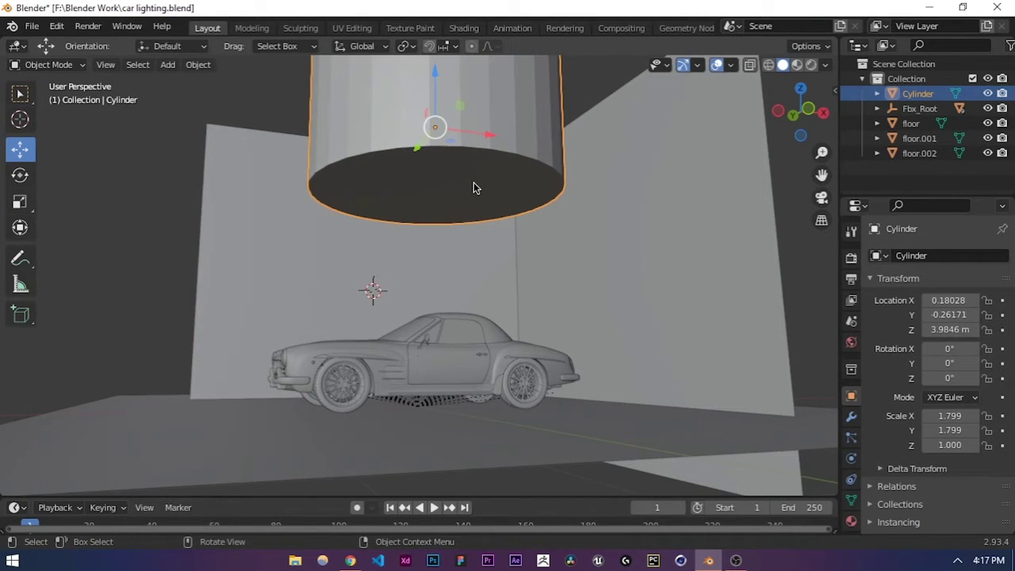
middle_click_drag(476, 305, 470, 365)
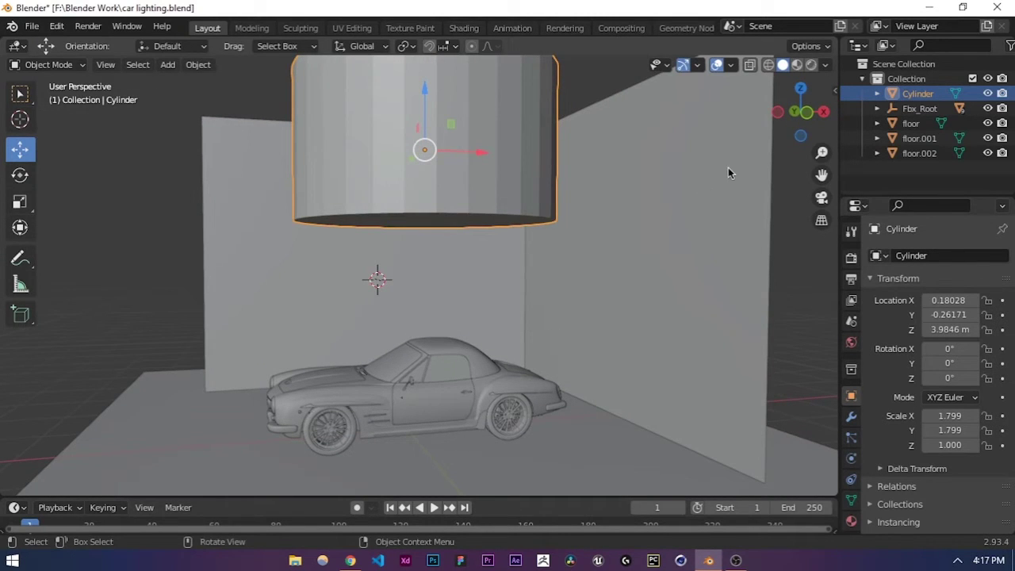
left_click(851, 522)
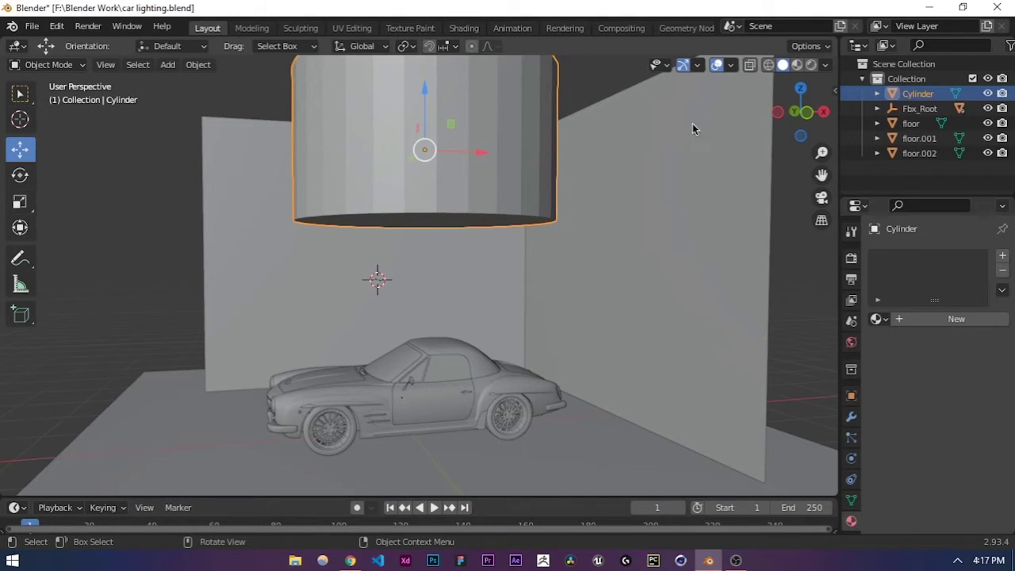
left_click(905, 318)
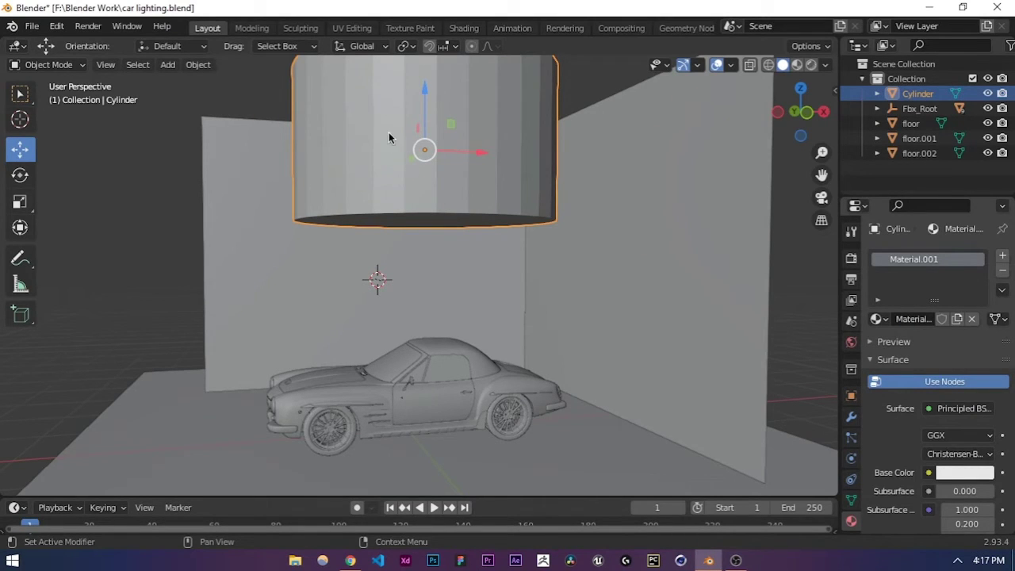
Step: Switch the viewport to Material Preview shading and set the cylinder material's base color to pink
middle_click_drag(433, 183, 581, 90)
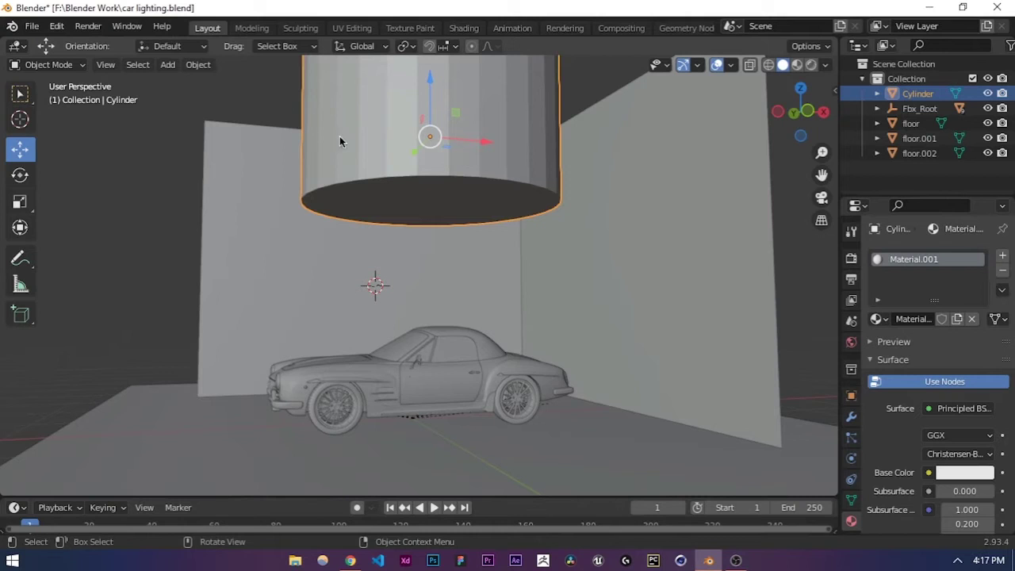
left_click(796, 65)
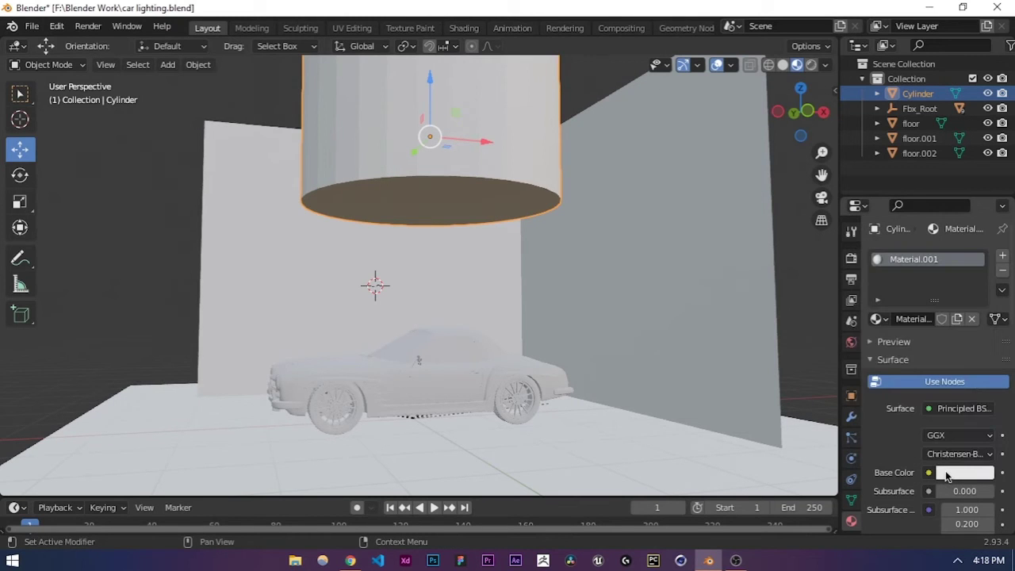
left_click(945, 470)
left_click(919, 344)
Step: Enter Edit Mode on the cylinder, switch to face selection and select only its underside face
middle_click_drag(586, 238, 482, 263)
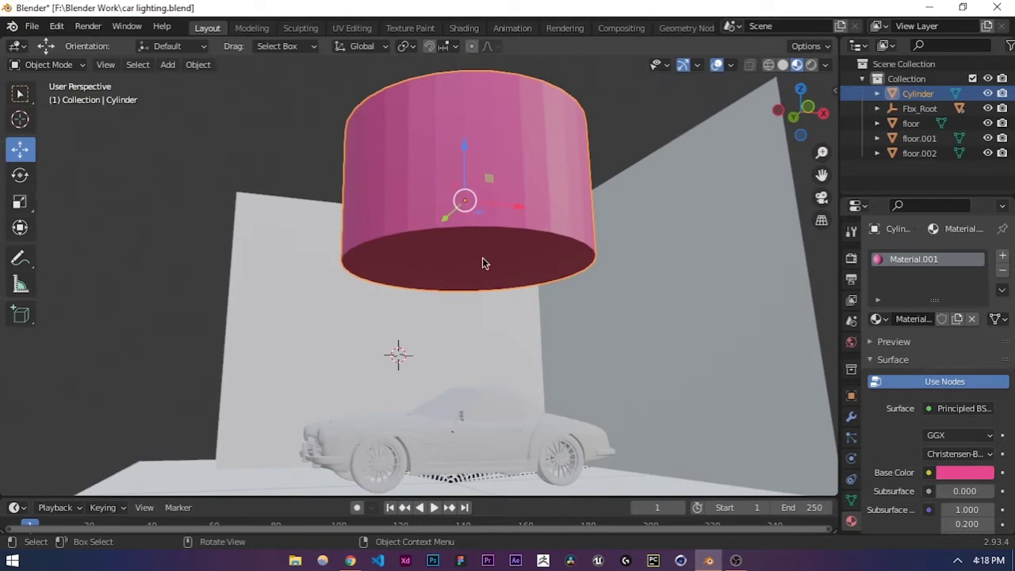
middle_click_drag(448, 226, 442, 251)
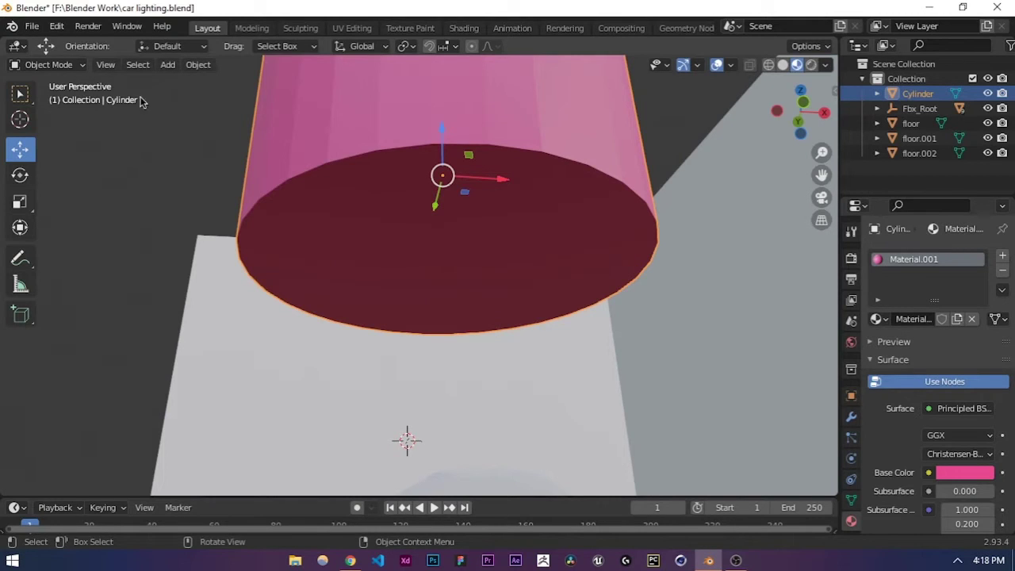
left_click(25, 66)
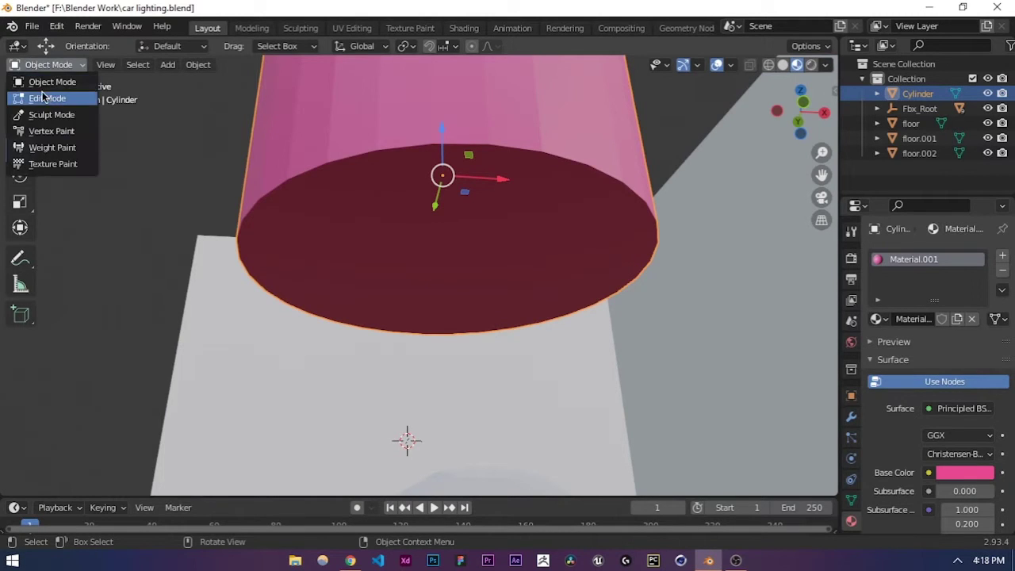
left_click(45, 97)
key("alt+a")
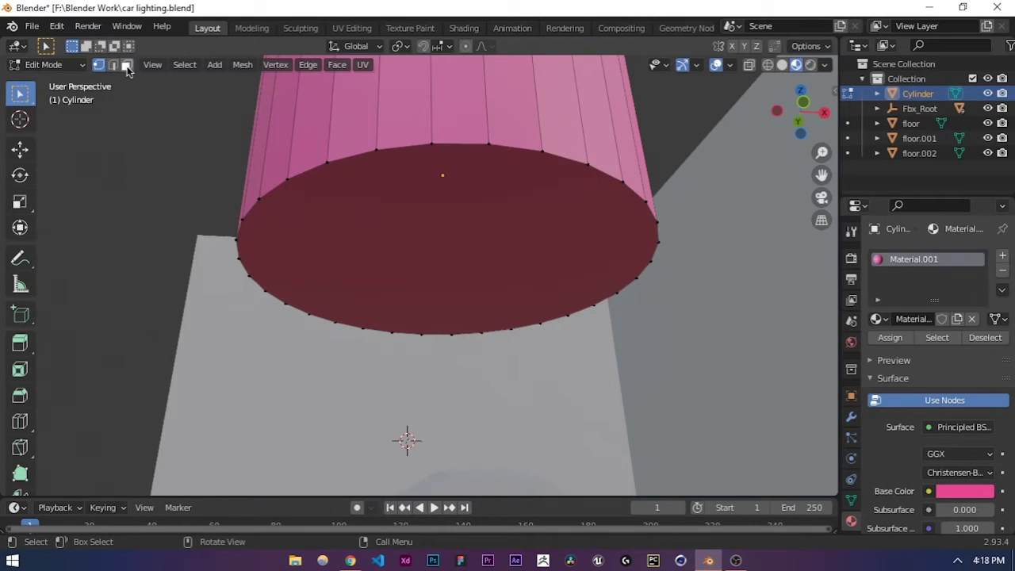
key("3")
left_click(338, 216)
Step: Add a second material slot to the cylinder and create a new material in it
scroll(373, 222, "up", 1)
mouse_move(405, 259)
middle_mouse_down()
mouse_move(444, 265)
mouse_move(405, 258)
middle_mouse_up()
scroll(405, 258, "down", 1)
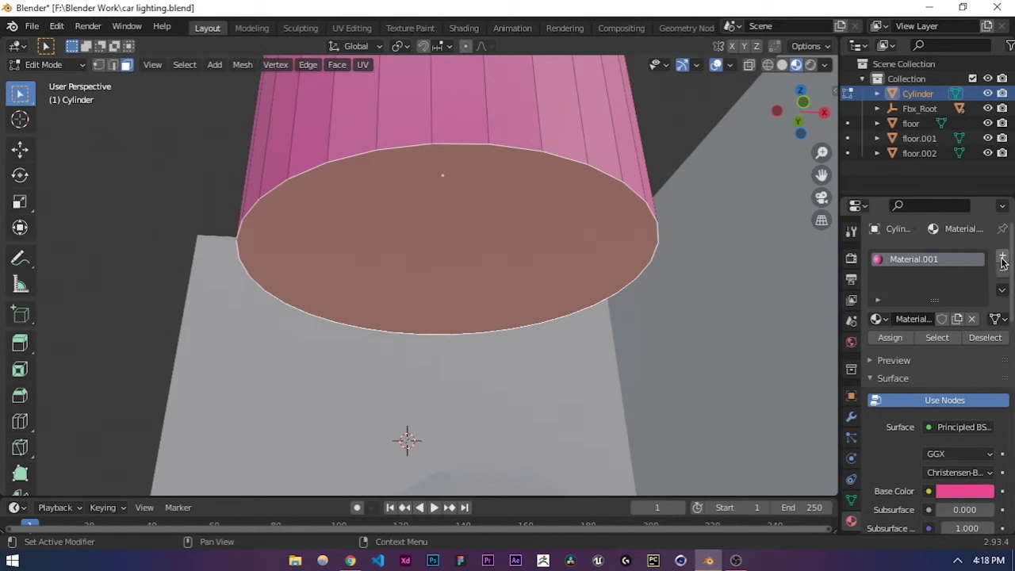
left_click(1002, 259)
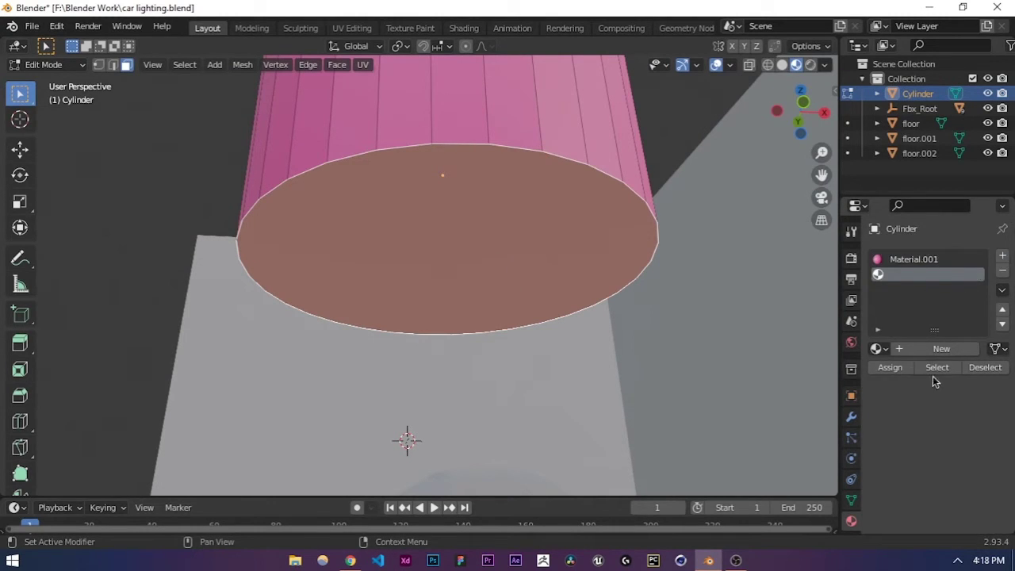
left_click(930, 350)
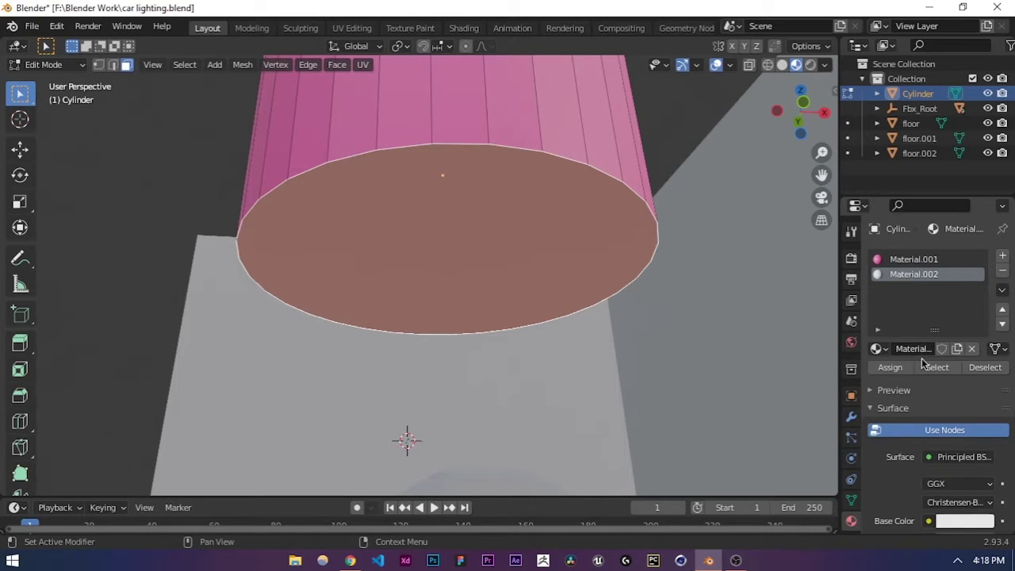
Step: Assign the second material to the selected underside face of the cylinder
left_click(888, 368)
scroll(893, 440, "down", 3)
scroll(891, 453, "up", 3)
scroll(473, 276, "down", 4)
middle_click_drag(474, 277, 482, 301)
scroll(483, 301, "up", 6)
middle_click_drag(524, 261, 516, 201)
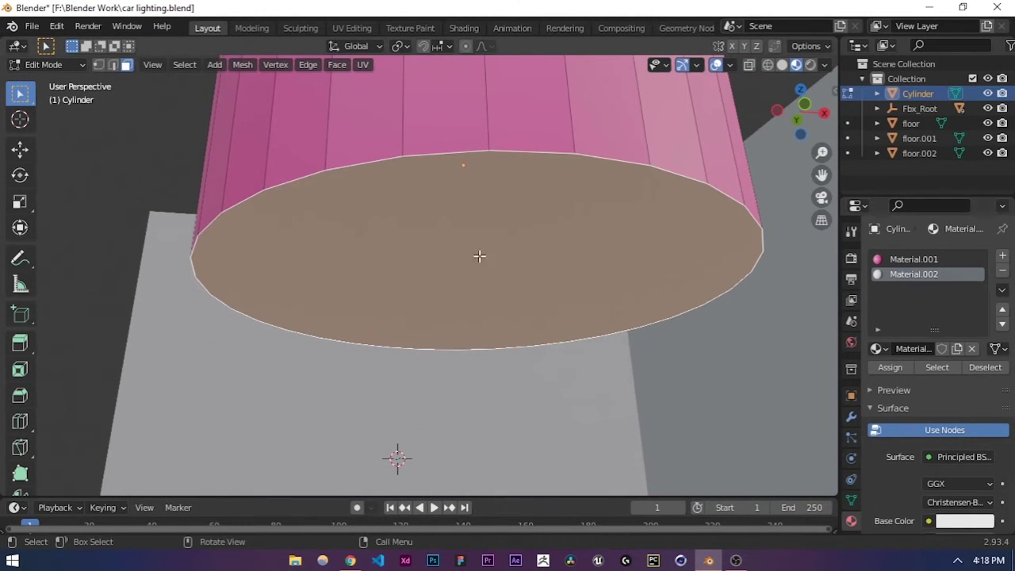
Step: Set the underside material's base color to green and return to Object Mode
scroll(896, 417, "down", 2)
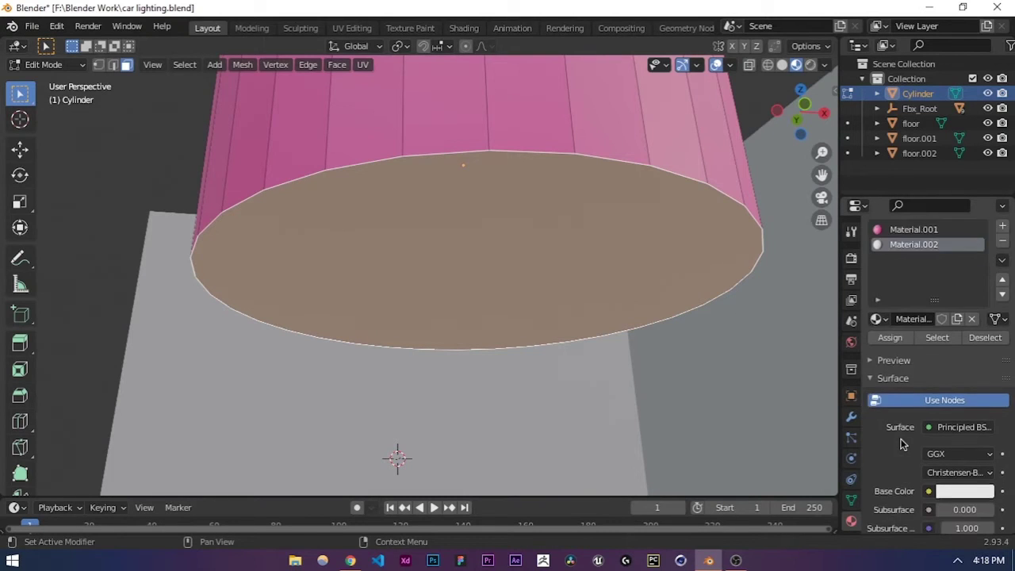
left_click(955, 459)
left_click(863, 285)
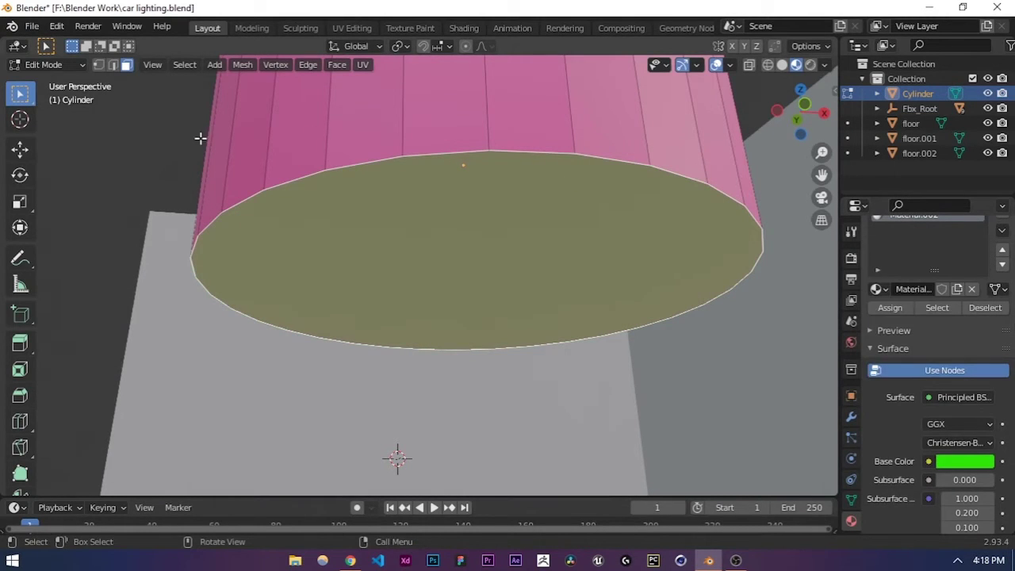
left_click(44, 64)
left_click(45, 79)
scroll(266, 267, "down", 3)
middle_click_drag(266, 268, 412, 281)
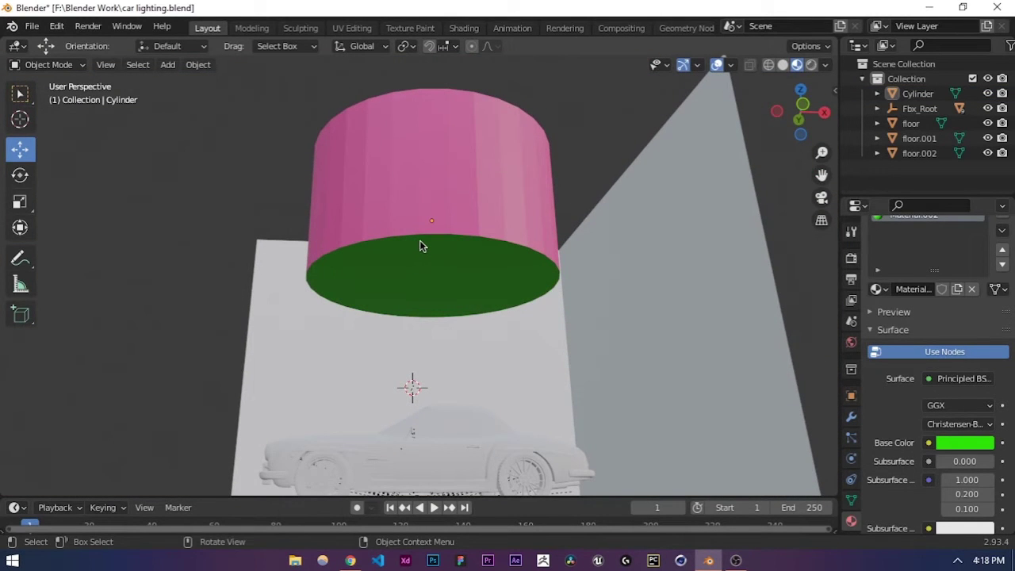
Step: Select the cylinder and rename its pink material as light body
left_click(460, 180)
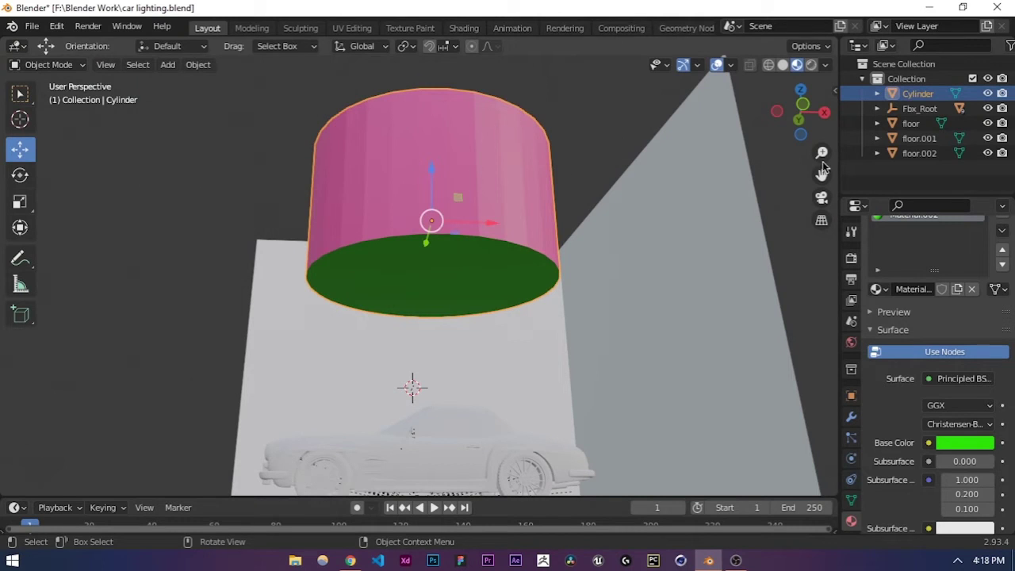
scroll(921, 254, "up", 3)
left_click(899, 261)
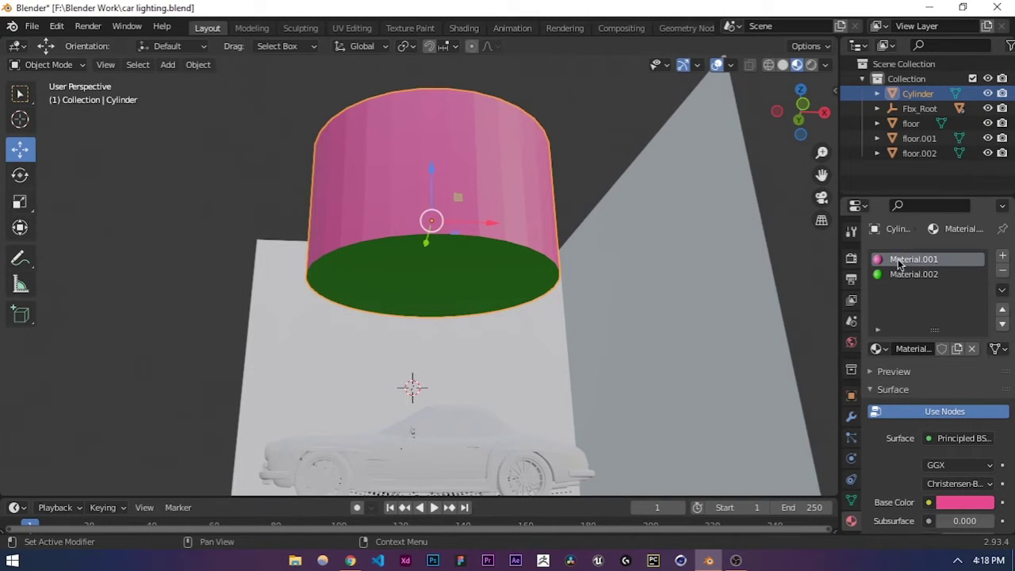
scroll(907, 450, "down", 1)
scroll(900, 357, "up", 1)
type("light body")
key("Return")
Step: Change the light body material's base color to near black with a saturation of 0
scroll(952, 476, "down", 1)
left_click(945, 470)
left_click_drag(905, 420, 810, 420)
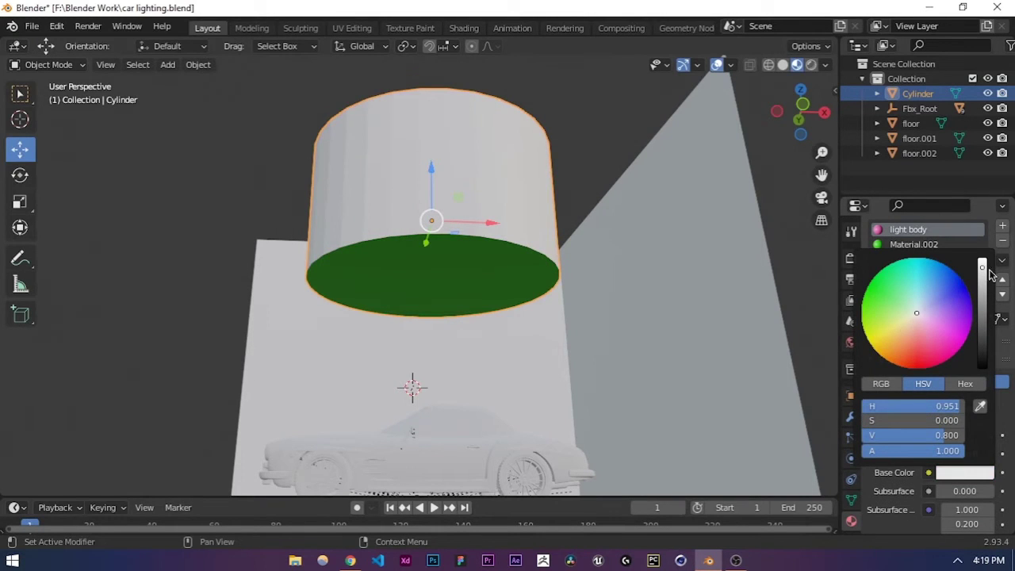
left_click_drag(982, 268, 981, 357)
middle_click_drag(495, 209, 431, 299)
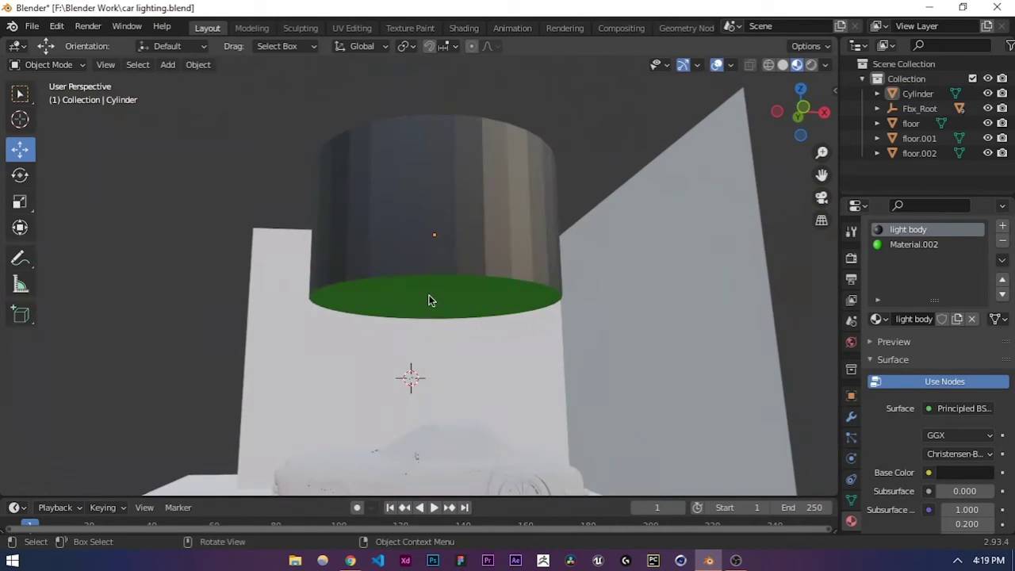
Step: Rename the cylinder's green material as light emmisive
left_click(903, 244)
double_click(905, 245)
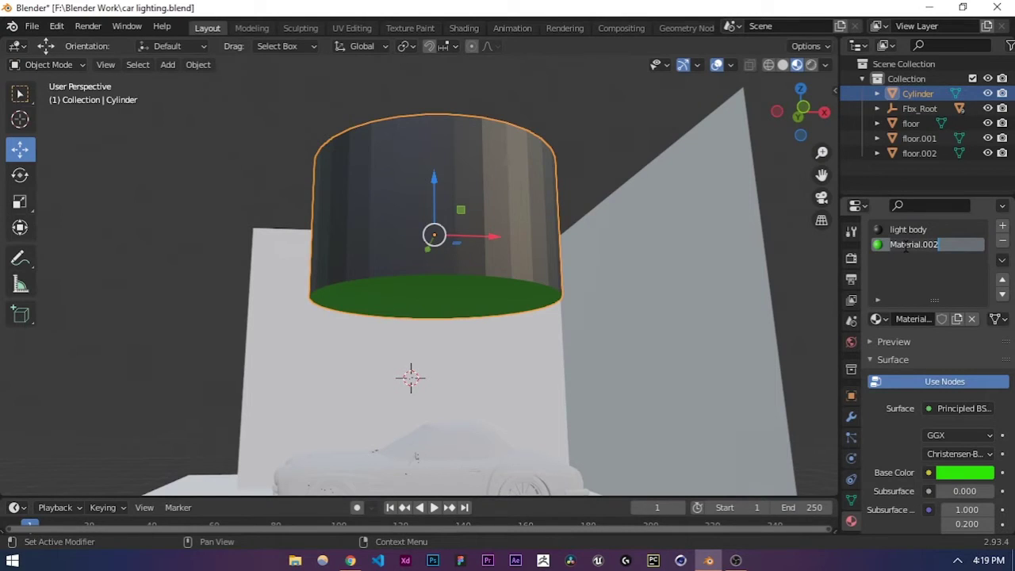
key("BackSpace")
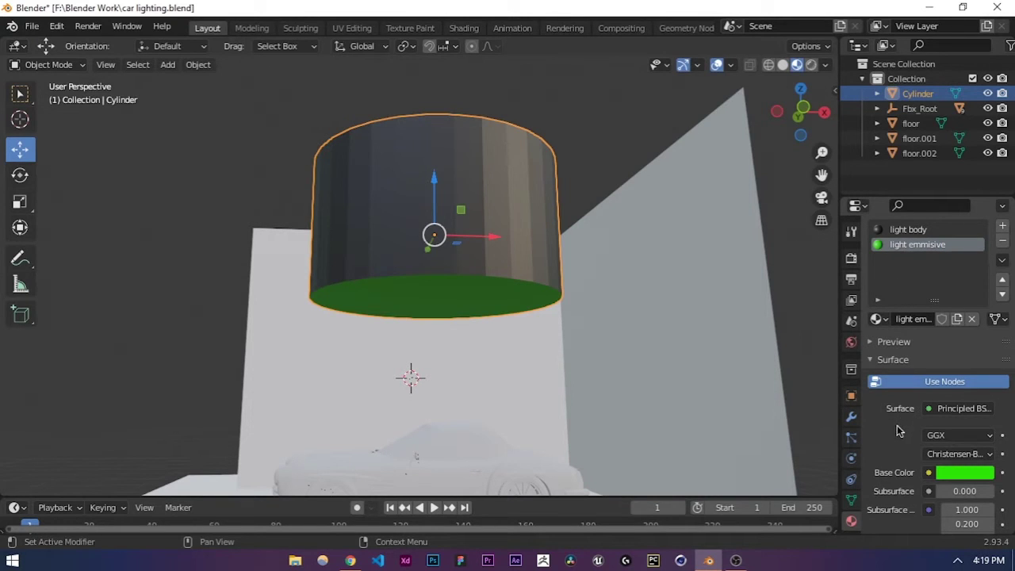
Step: Desaturate the light emmisive material's base color and set its emission color to white with a value of 1.000
scroll(900, 432, "down", 3)
left_click(948, 385)
left_click_drag(907, 338, 871, 357)
scroll(888, 451, "down", 3)
scroll(888, 446, "down", 9)
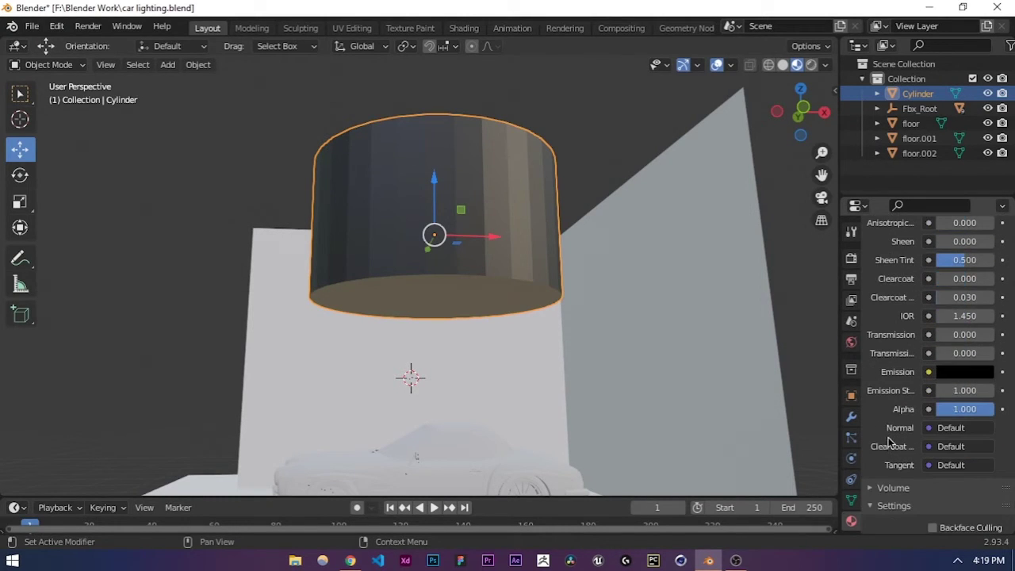
left_click(956, 371)
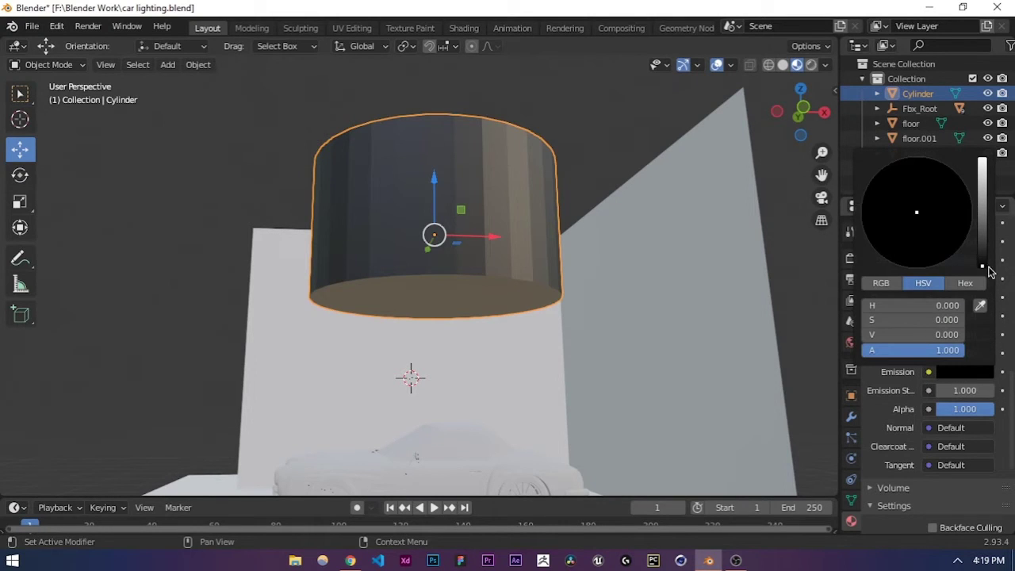
left_click_drag(982, 265, 982, 158)
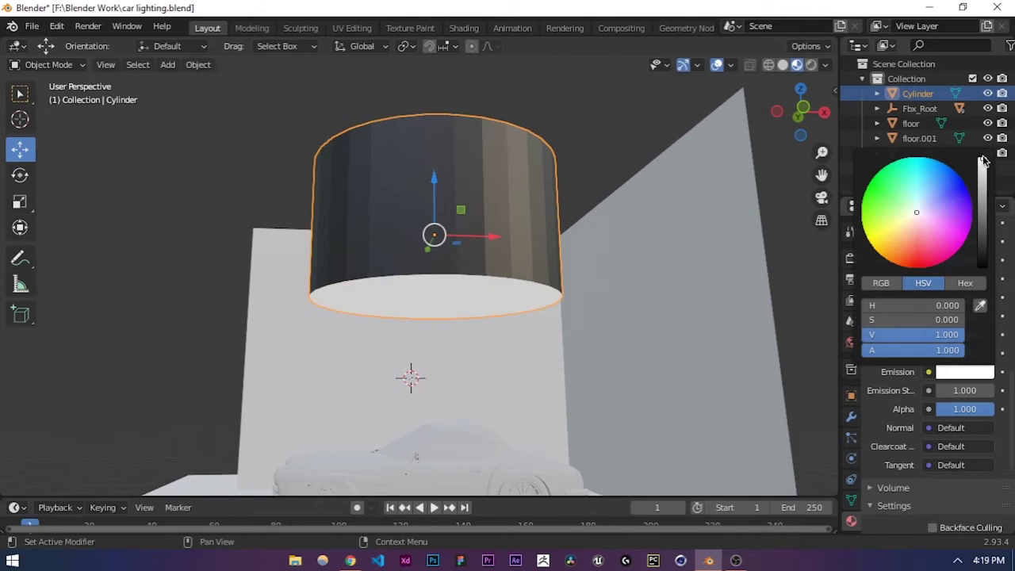
scroll(516, 342, "down", 5)
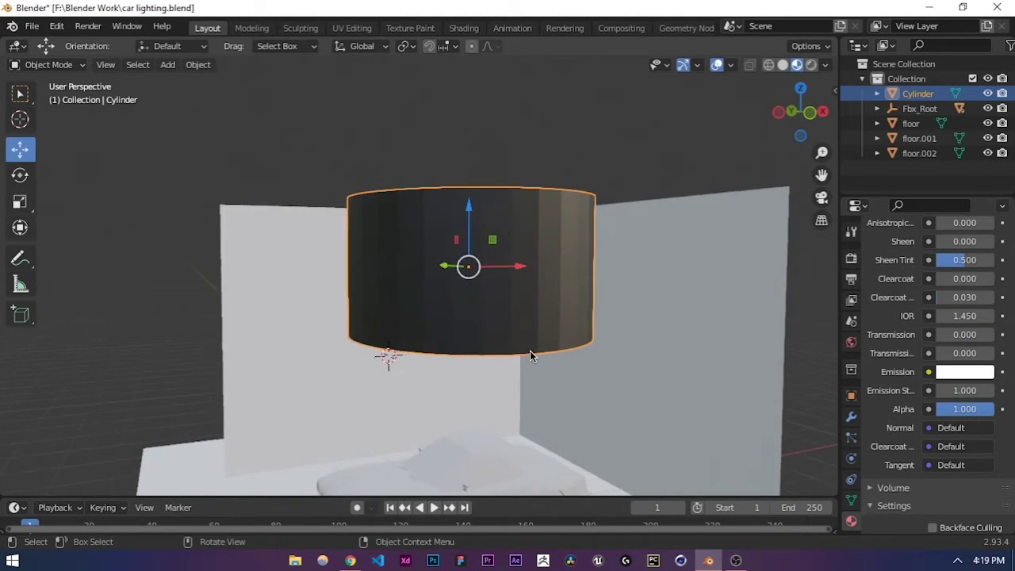
Step: Save the file and switch the viewport to Rendered shading to check the light on the car
left_click(683, 303)
key("ctrl+s")
middle_click_drag(460, 395, 543, 334, "shift")
scroll(517, 337, "up", 4)
scroll(543, 335, "up", 4)
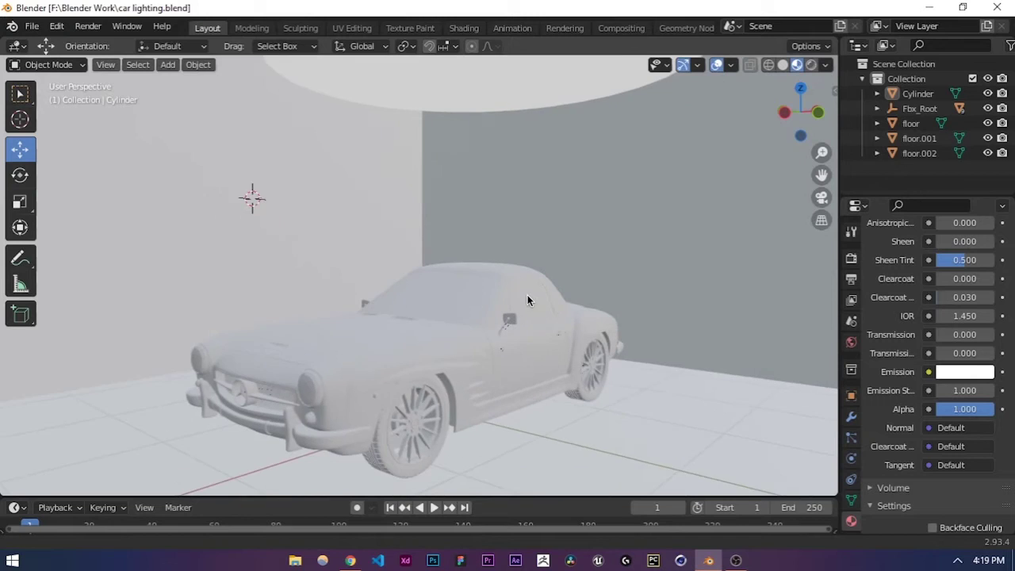
left_click(810, 65)
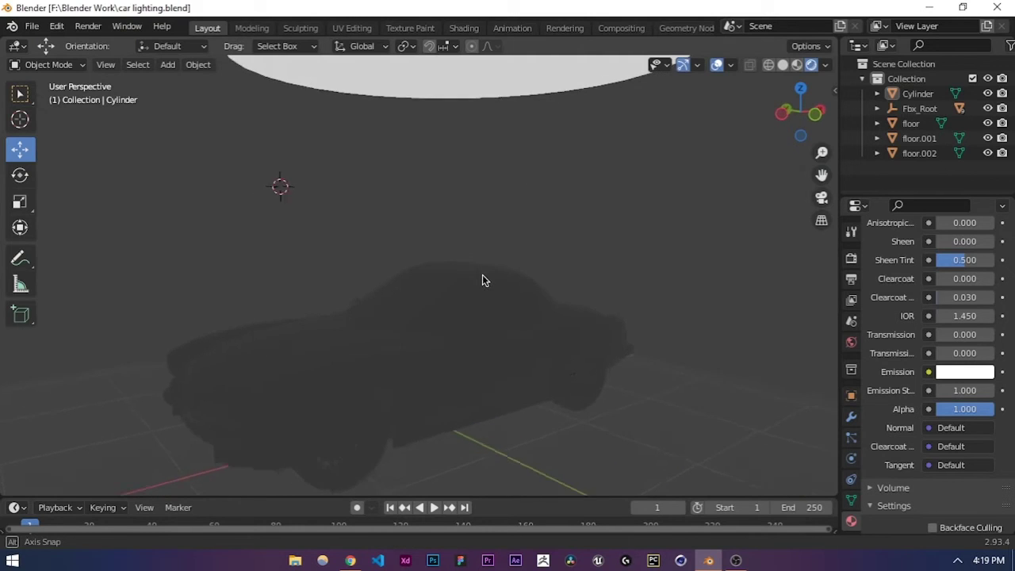
scroll(495, 266, "down", 2)
middle_click_drag(453, 265, 412, 296)
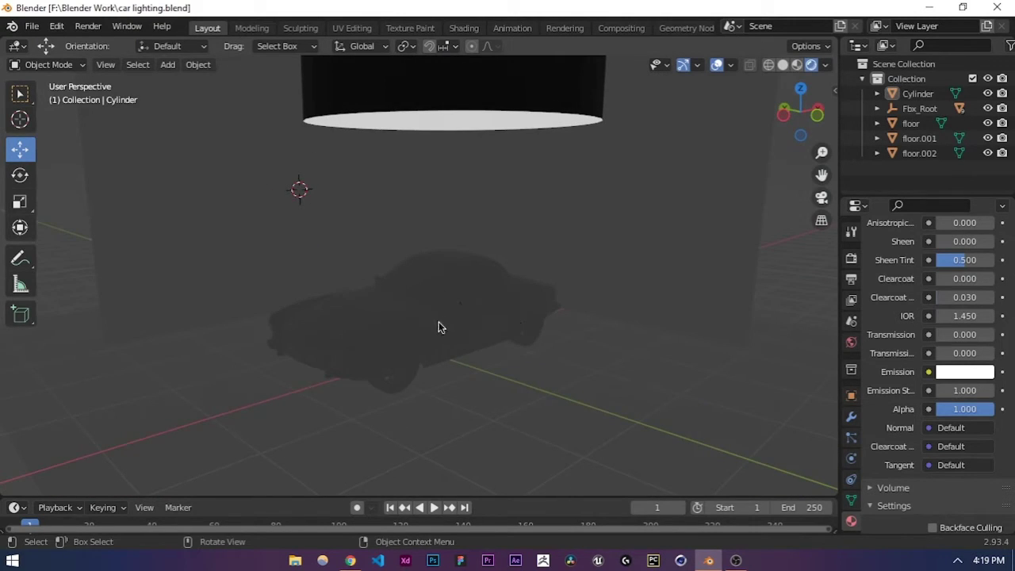
left_click(481, 126)
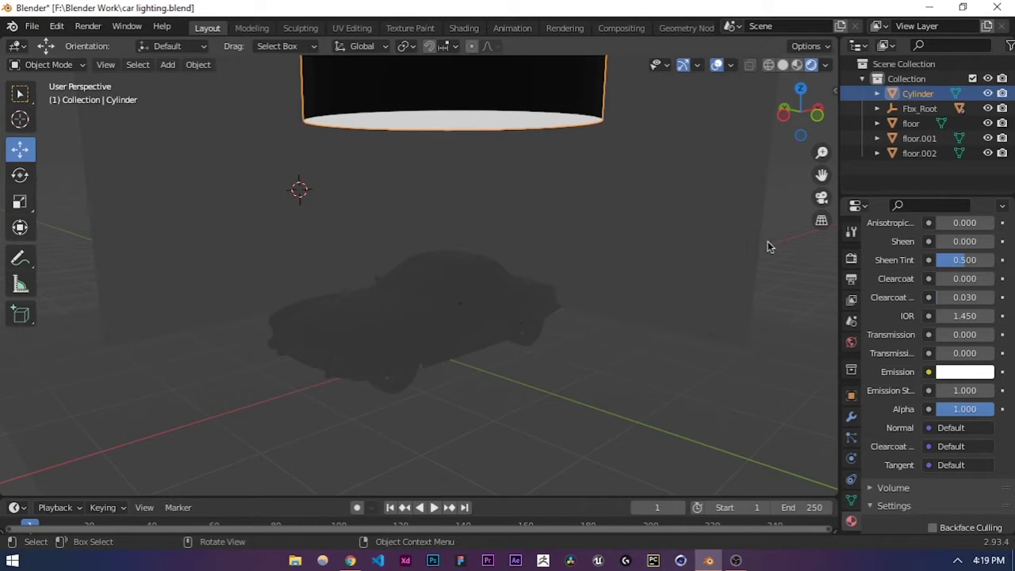
left_click(557, 234)
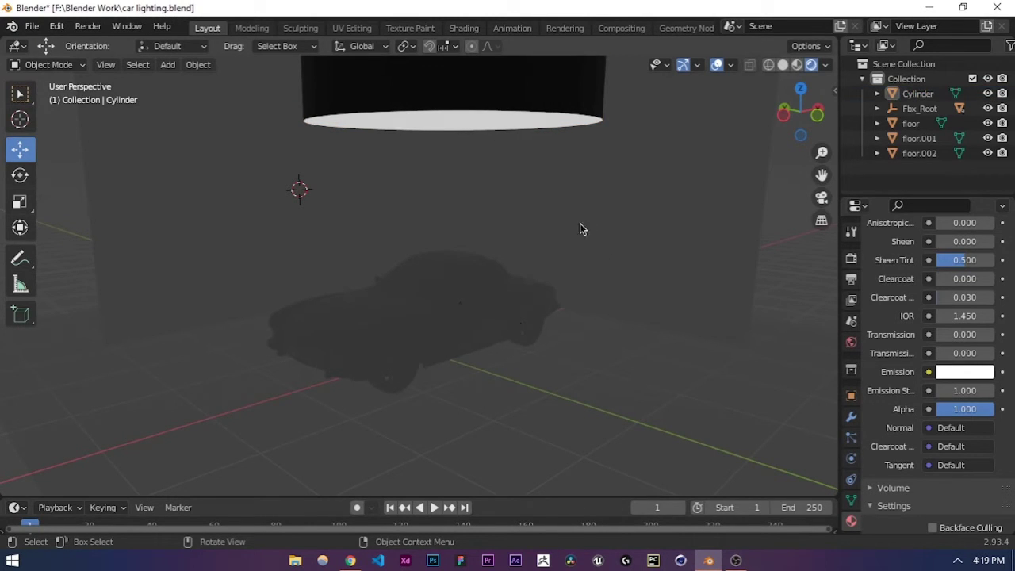
Step: Change the scene's render engine from Eevee to Cycles
left_click(851, 260)
scroll(889, 298, "up", 3)
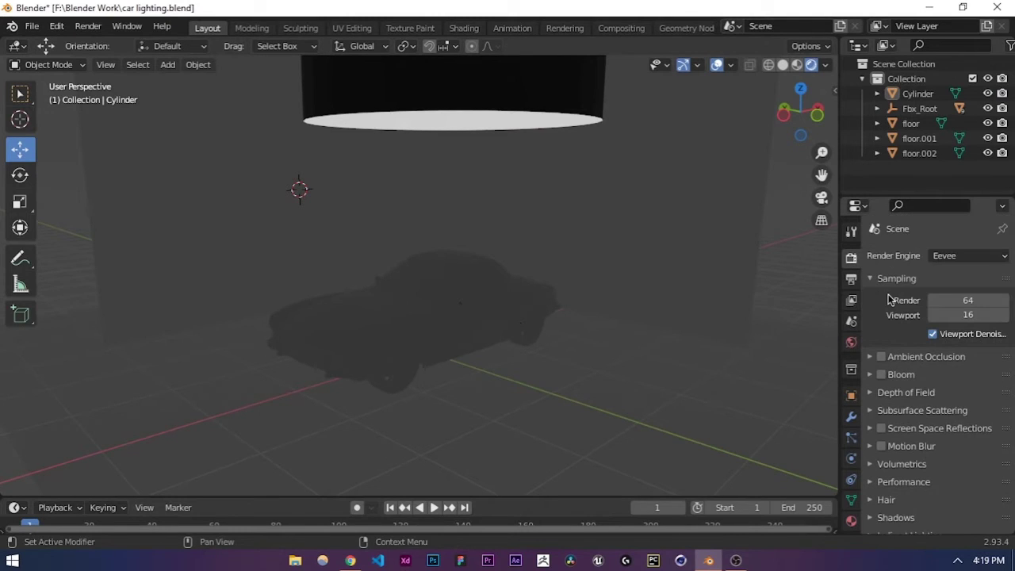
left_click(955, 256)
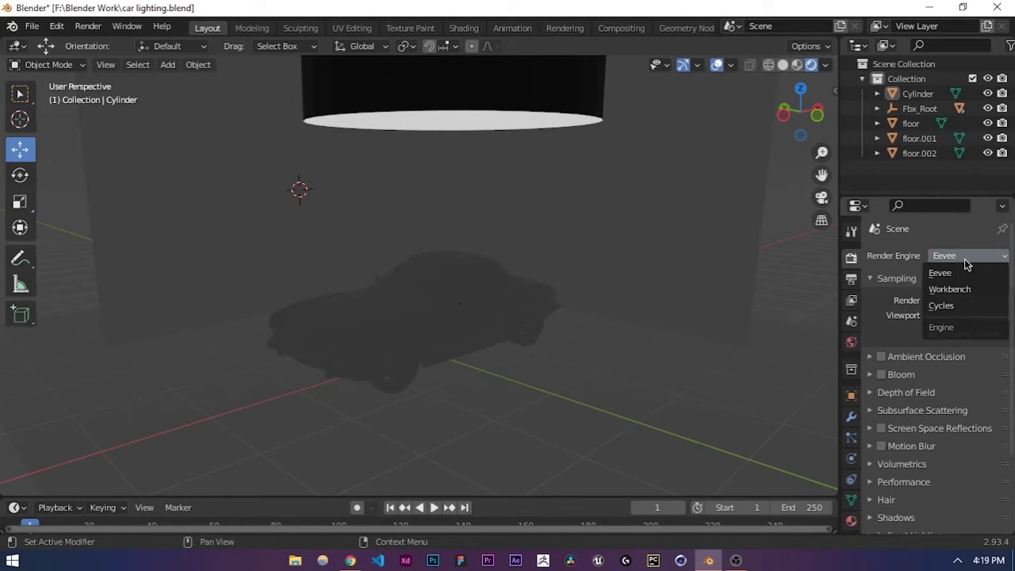
left_click(955, 307)
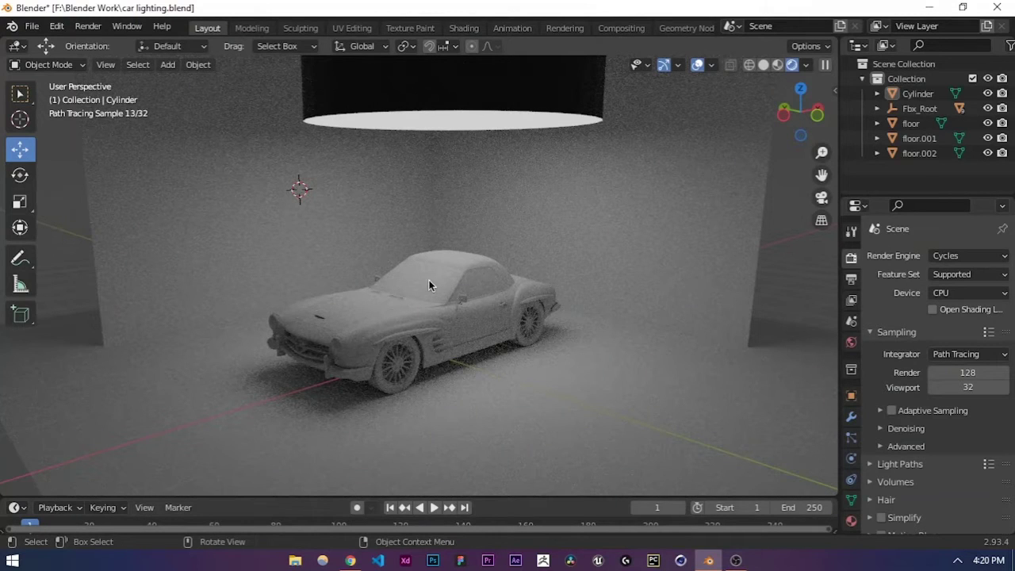
Step: Return the viewport to Solid shading and save the file
left_click(761, 67)
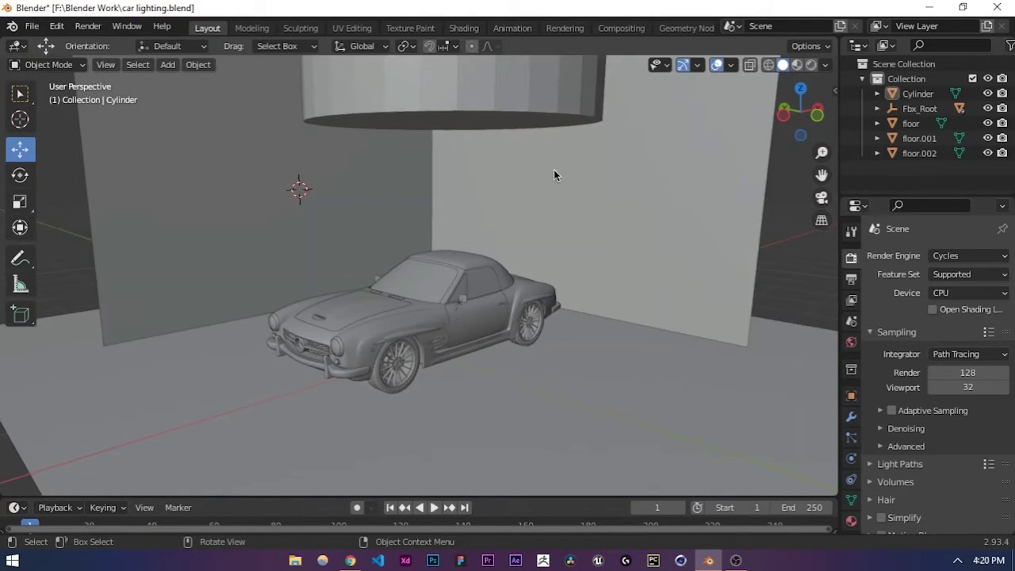
key("ctrl+s")
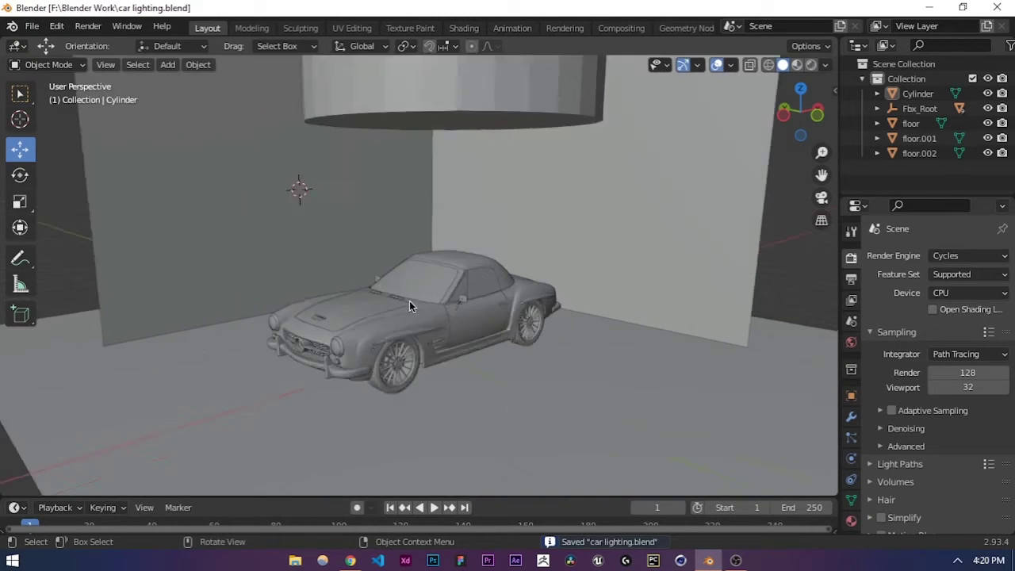
Step: Add a camera to the scene and look through it
middle_click_drag(409, 303, 257, 95)
scroll(415, 317, "up", 3)
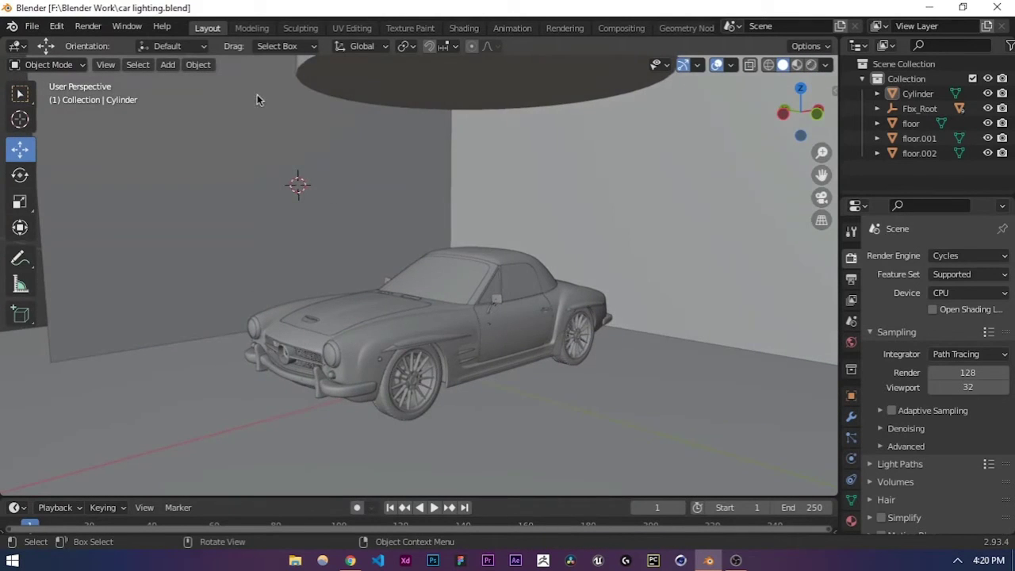
left_click(168, 66)
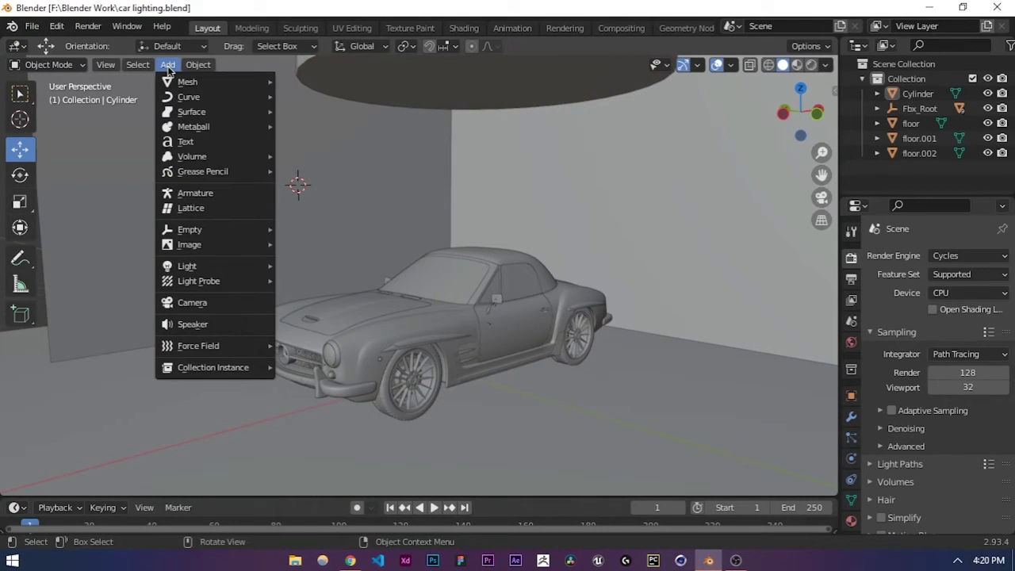
left_click(194, 302)
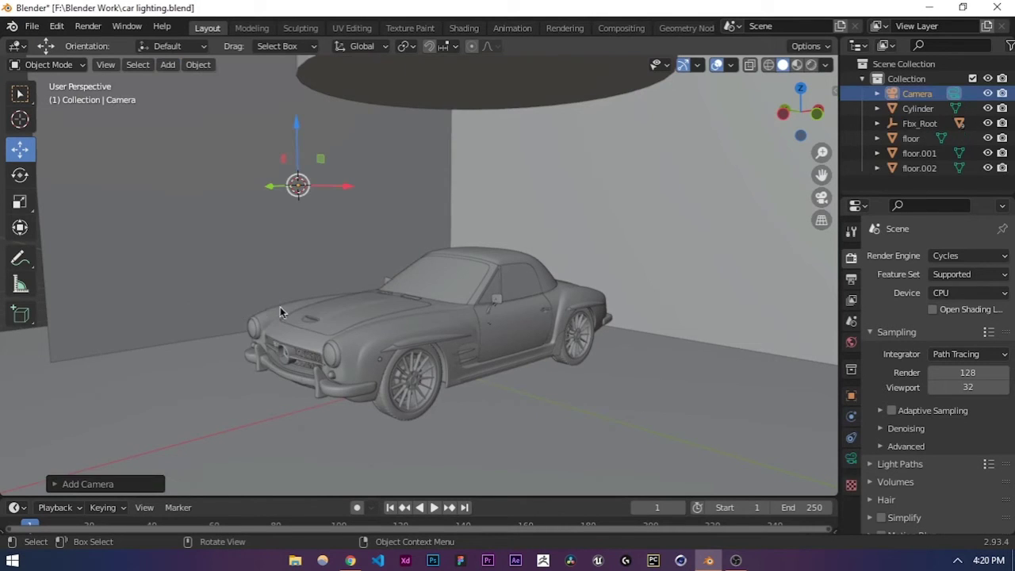
scroll(554, 254, "down", 8)
middle_click_drag(429, 276, 529, 258)
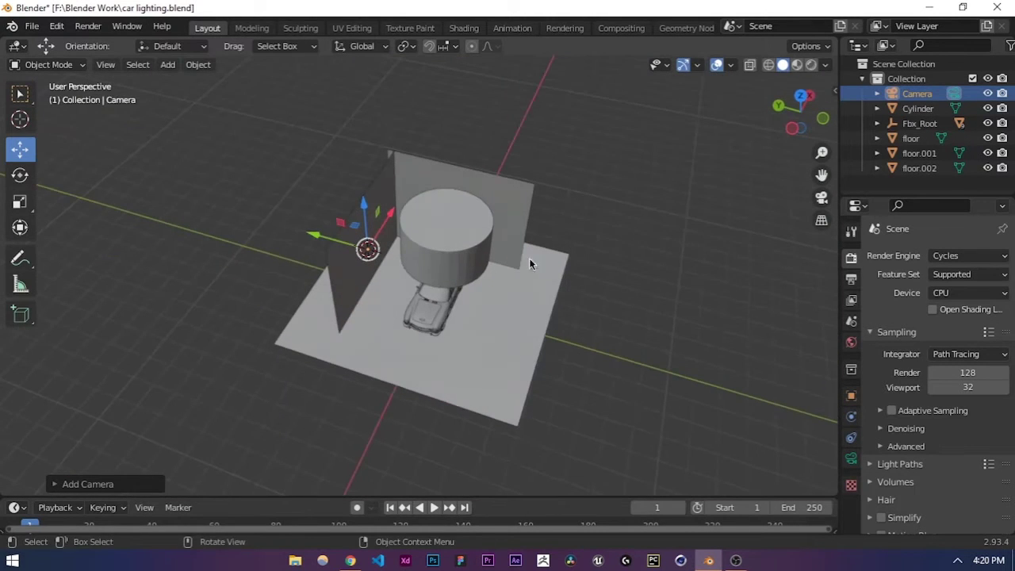
left_click(821, 198)
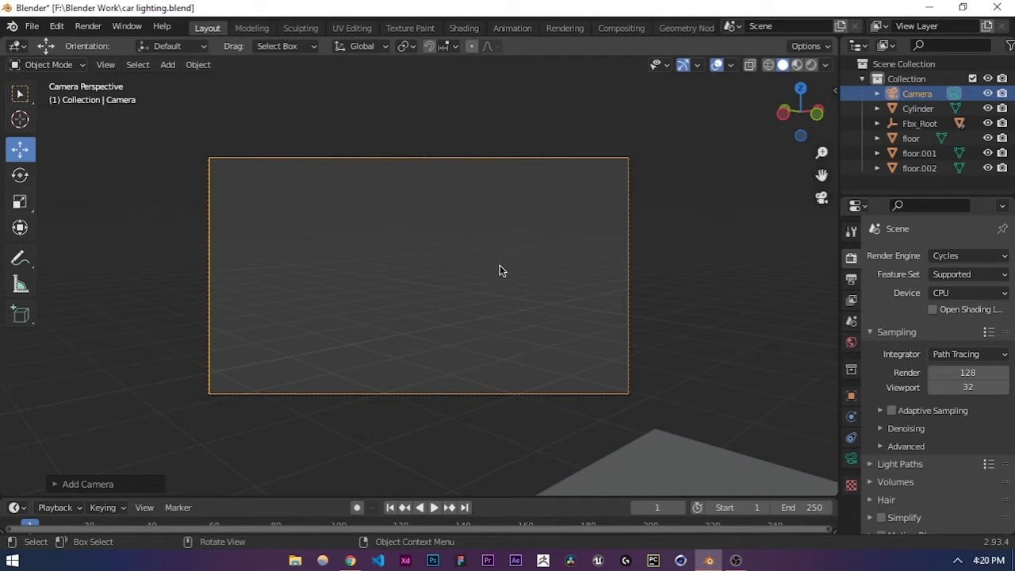
Step: Enable the Camera to View lock while looking through the camera
left_click(836, 91)
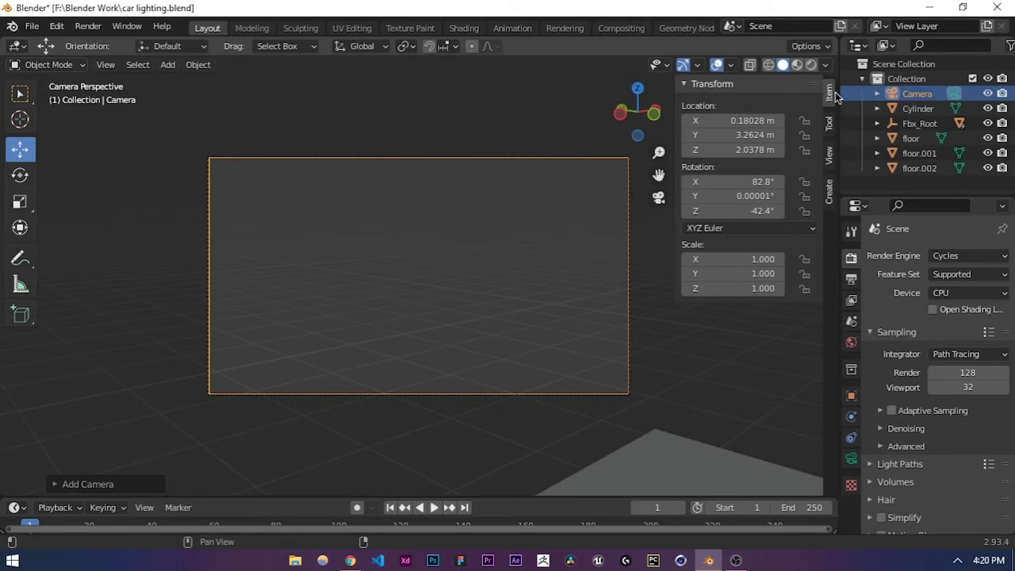
left_click(829, 153)
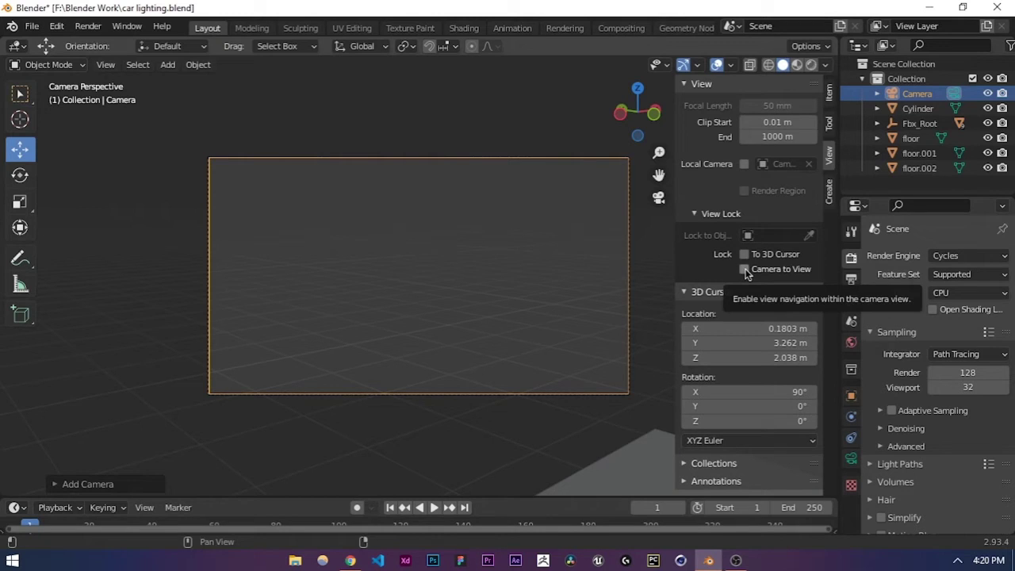
scroll(374, 280, "down", 3)
middle_click_drag(373, 279, 465, 281)
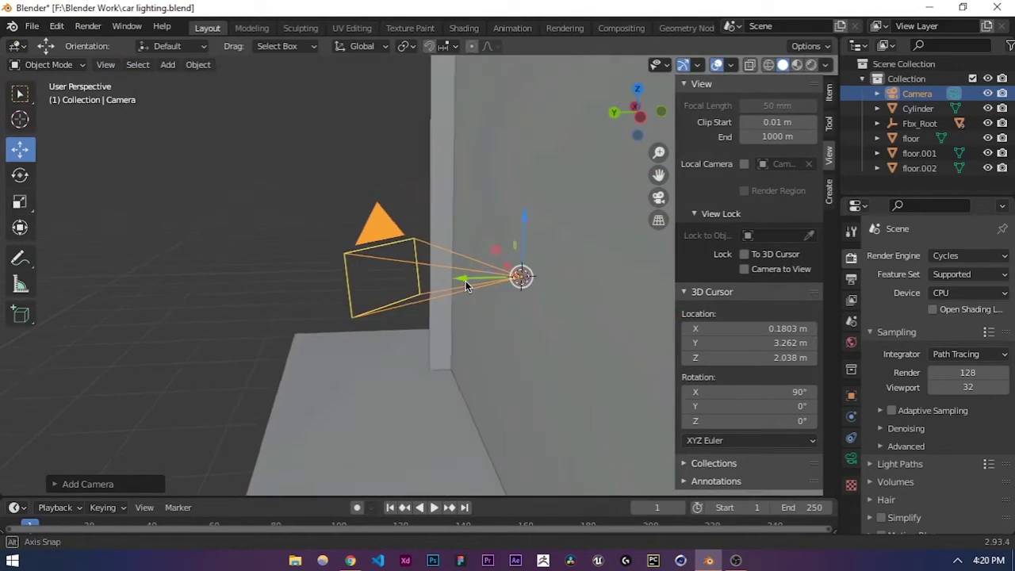
left_click(658, 197)
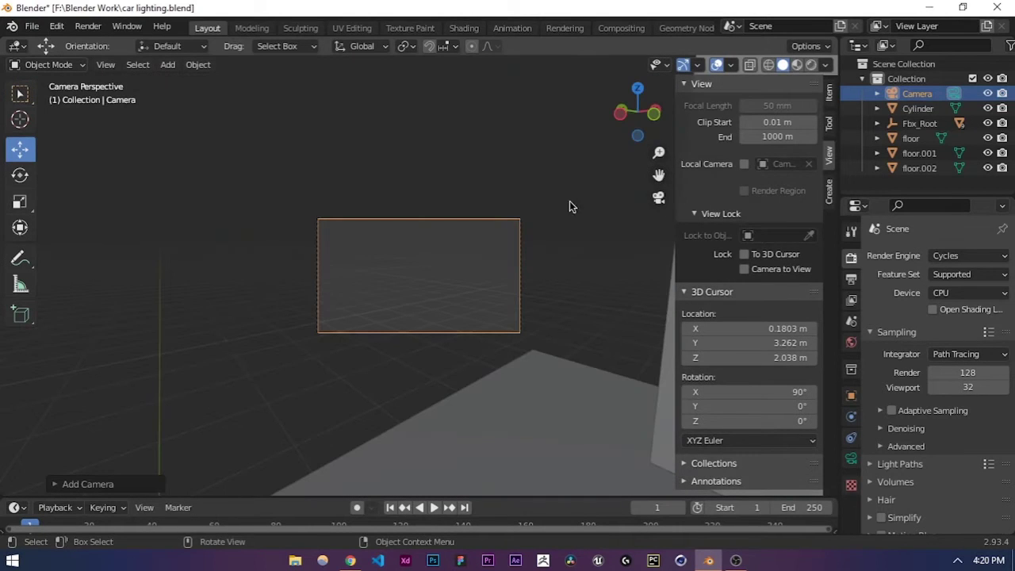
scroll(415, 300, "up", 5)
scroll(481, 270, "up", 1)
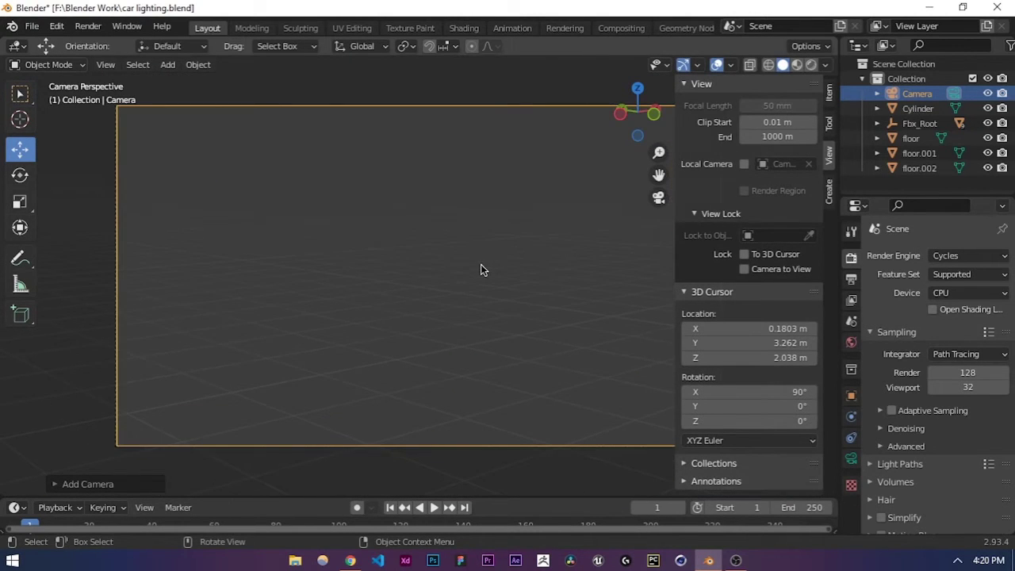
left_click(743, 269)
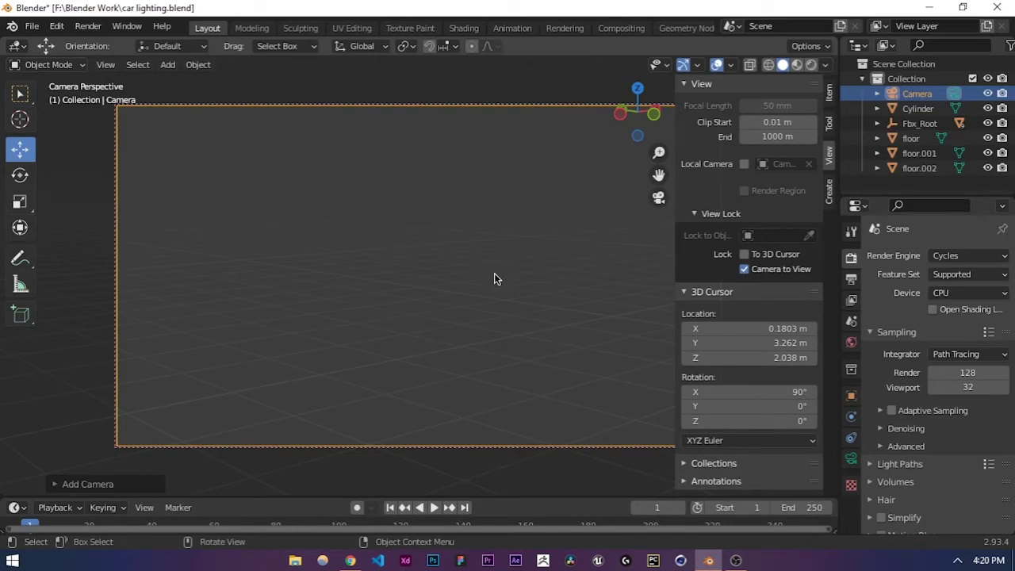
Step: Frame the whole car and its overhead light through the camera from a front three-quarter angle and save the file
scroll(464, 272, "down", 3)
middle_click_drag(417, 275, 405, 249)
scroll(488, 284, "down", 3)
scroll(488, 285, "down", 5)
scroll(439, 298, "up", 4)
scroll(440, 301, "up", 3)
key("ctrl+s")
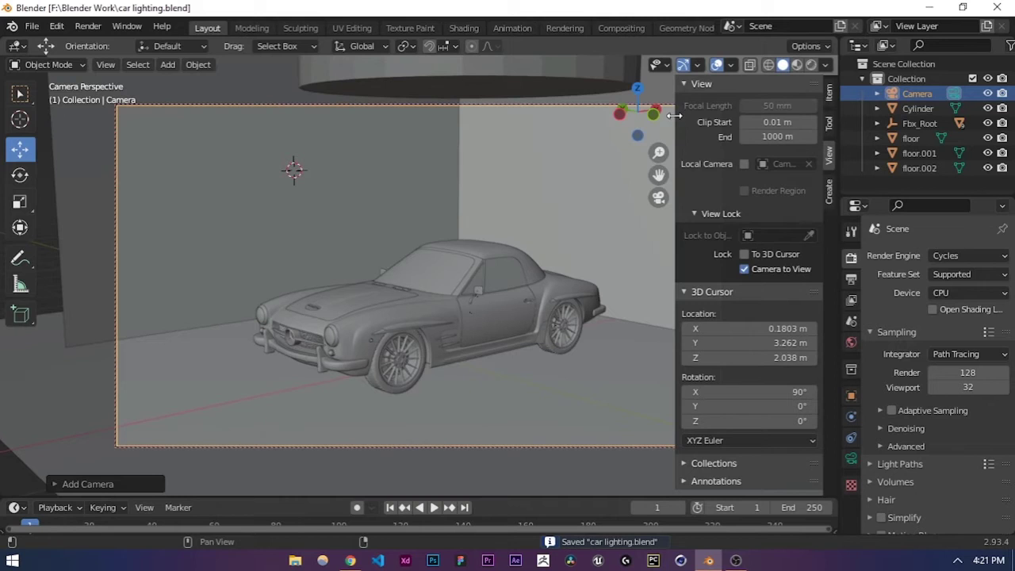
Step: Hide the viewport sidebar and move the camera closer to a lower three-quarter view of the car
left_click_drag(674, 116, 801, 115)
middle_click_drag(392, 239, 437, 244)
scroll(437, 241, "down", 1)
scroll(435, 262, "up", 2)
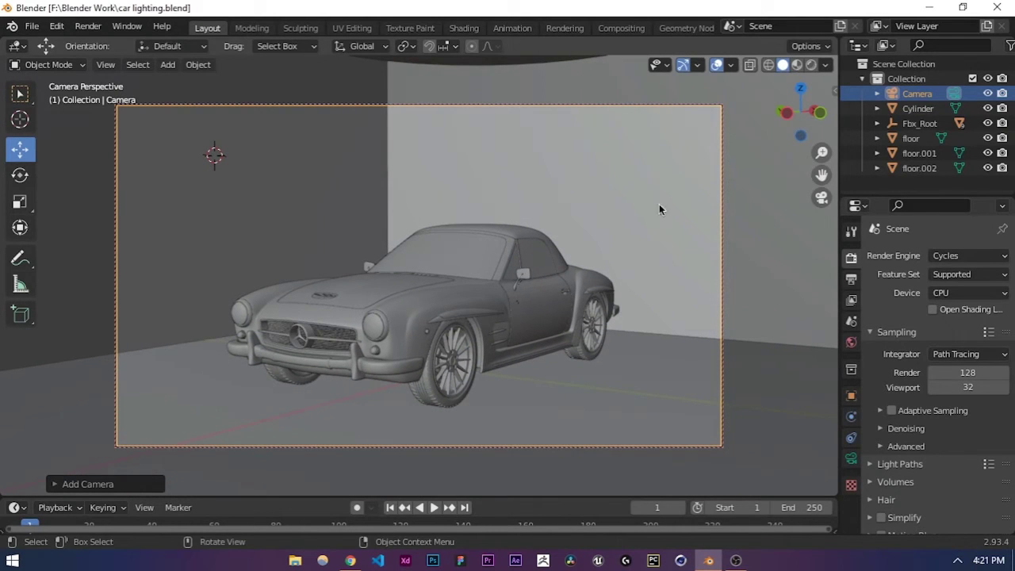
Step: Set the camera's focal length to 31 mm, reframe the car in the room corner, and save the file
left_click(954, 96)
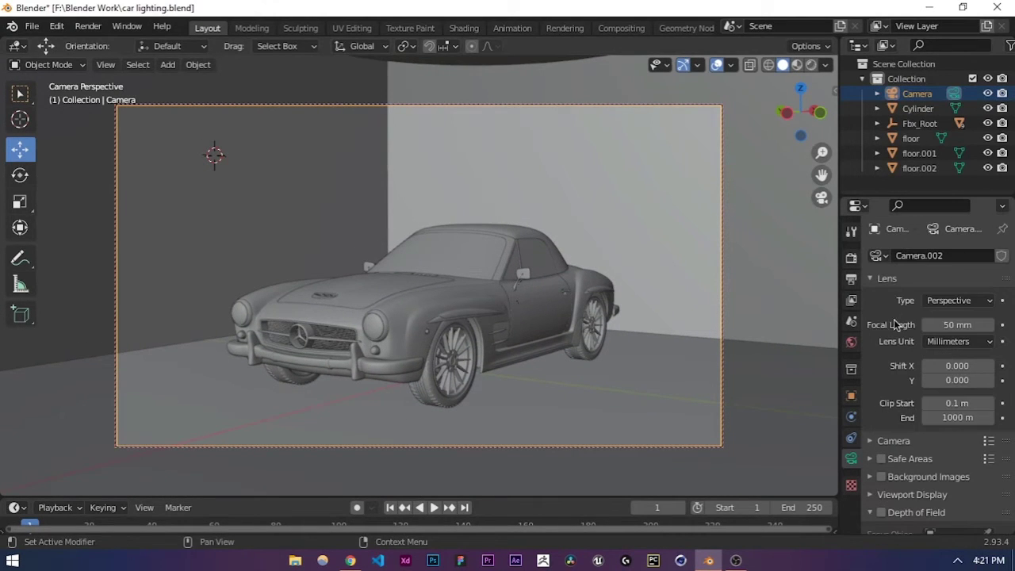
left_click_drag(952, 325, 929, 324)
scroll(485, 353, "up", 4)
scroll(485, 353, "down", 2)
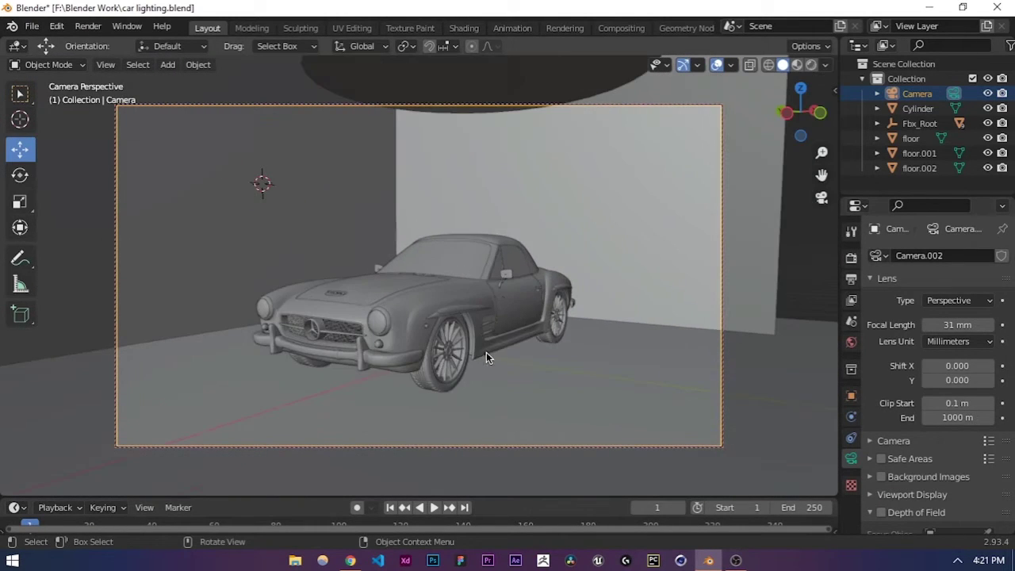
mouse_move(491, 333)
middle_mouse_down()
mouse_move(512, 313)
mouse_move(502, 327)
mouse_move(504, 318)
middle_mouse_up()
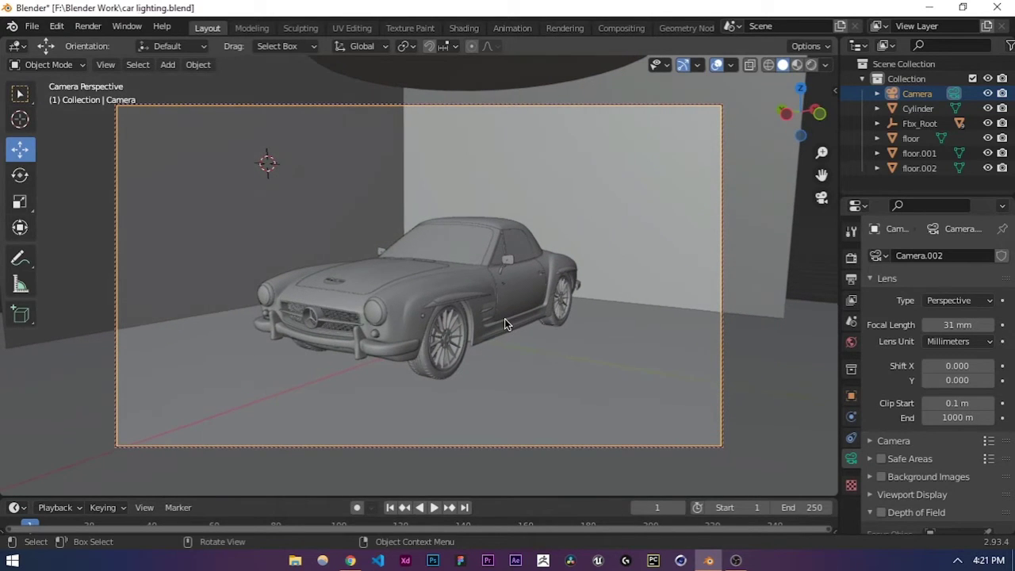
middle_click_drag(448, 301, 475, 295)
key("ctrl+s")
Step: Preview the camera view in Rendered shading, return to Solid shading, and save the file
left_click(737, 75)
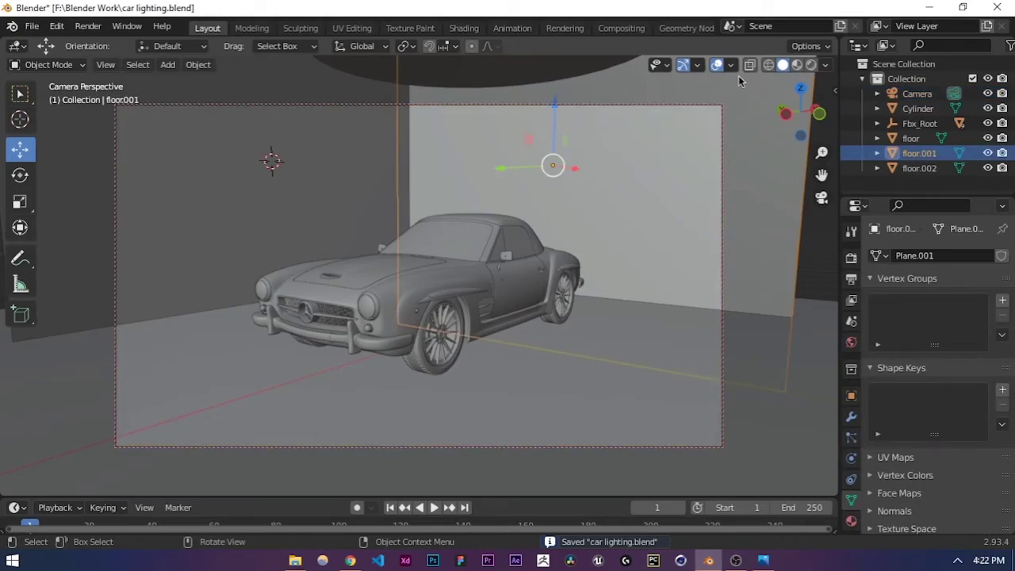
left_click(810, 64)
left_click(816, 271)
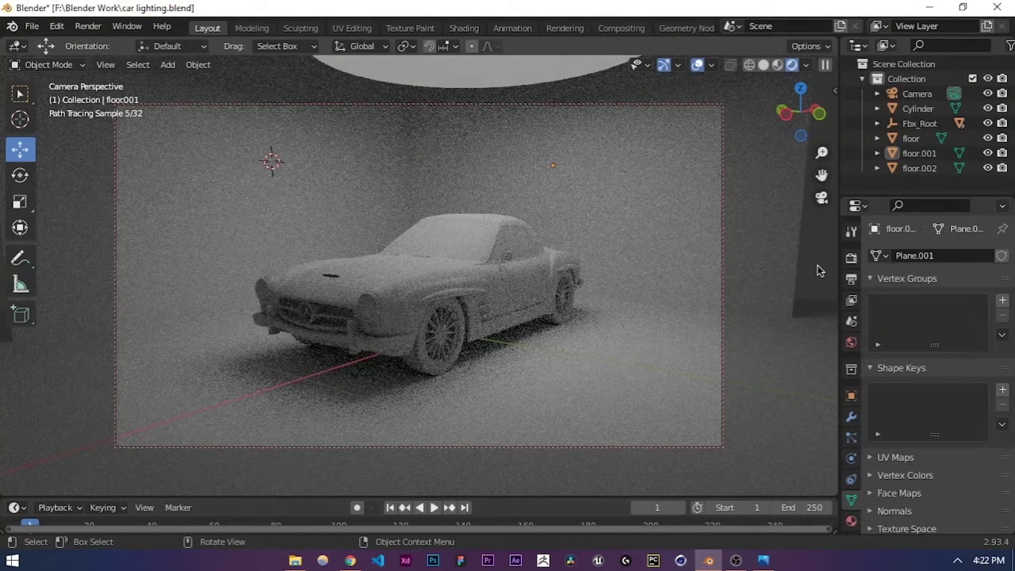
left_click(764, 67)
key("ctrl+s")
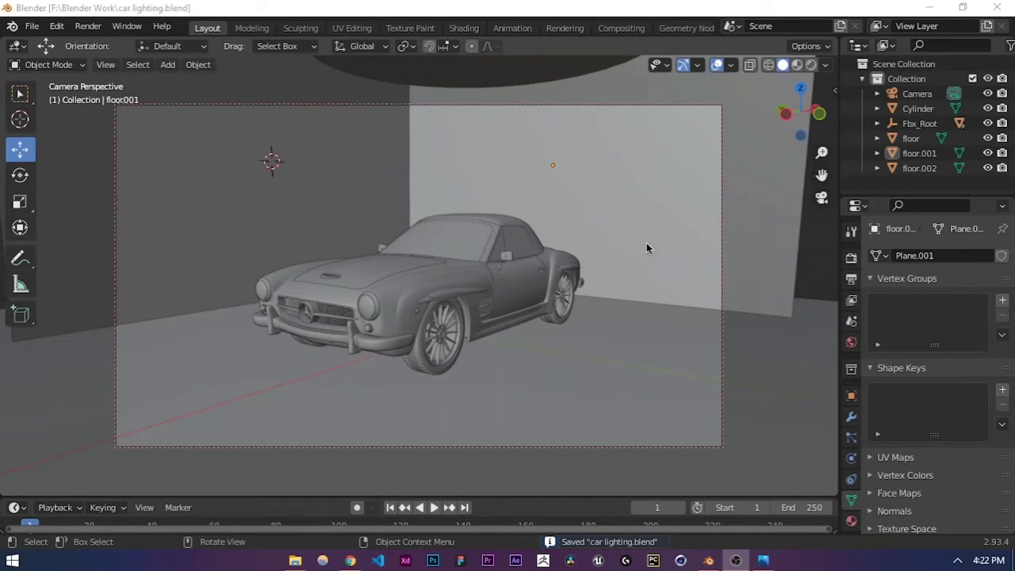
Step: In Material Preview, give the car body's material a red base color and rename the material body
left_click(796, 66)
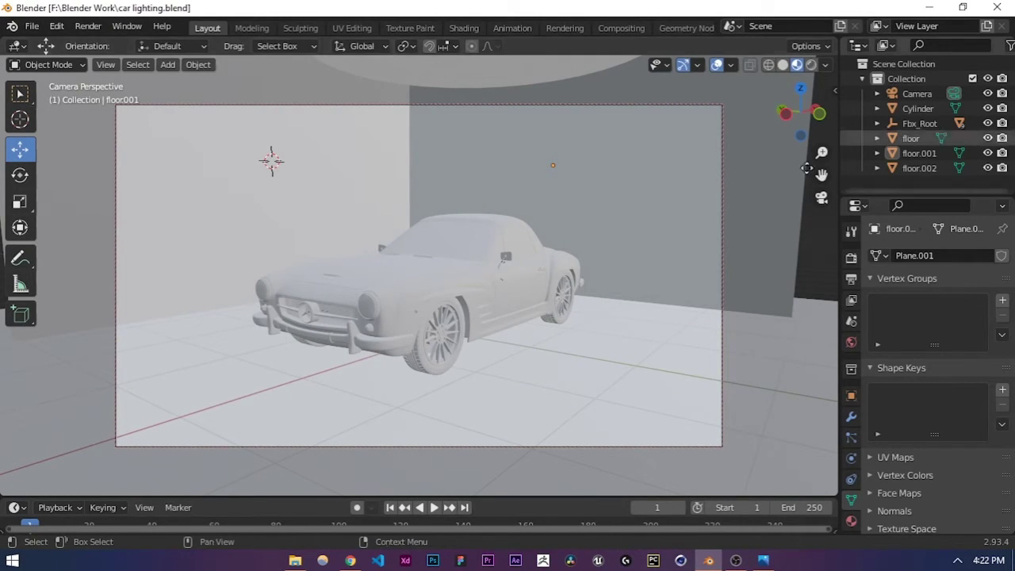
left_click(424, 294)
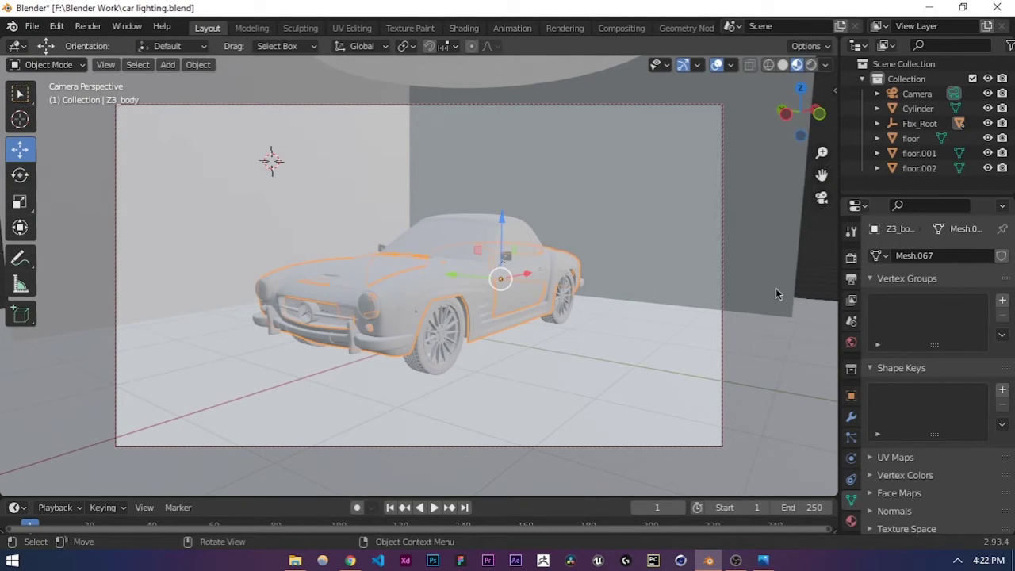
left_click(851, 520)
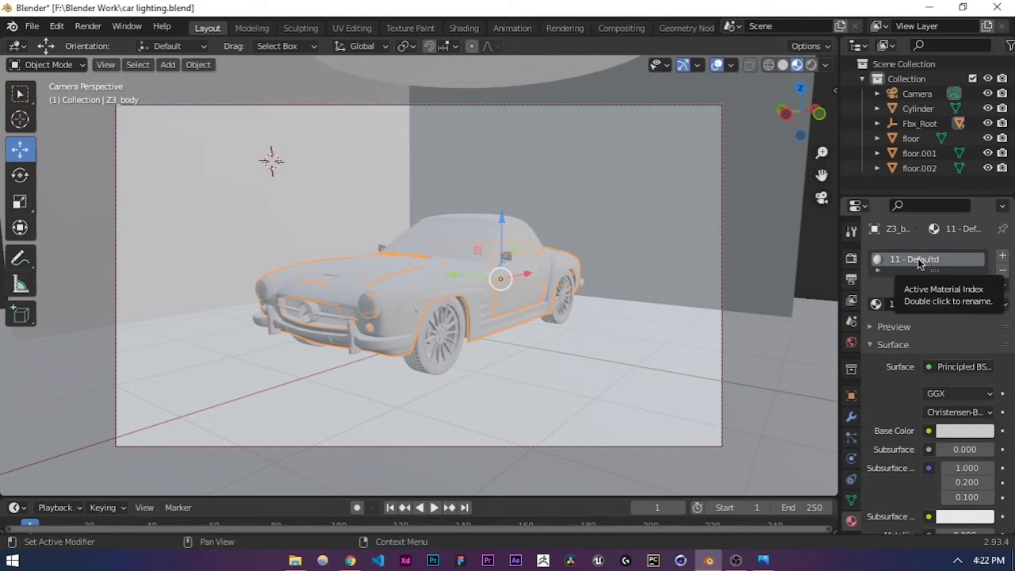
left_click(953, 436)
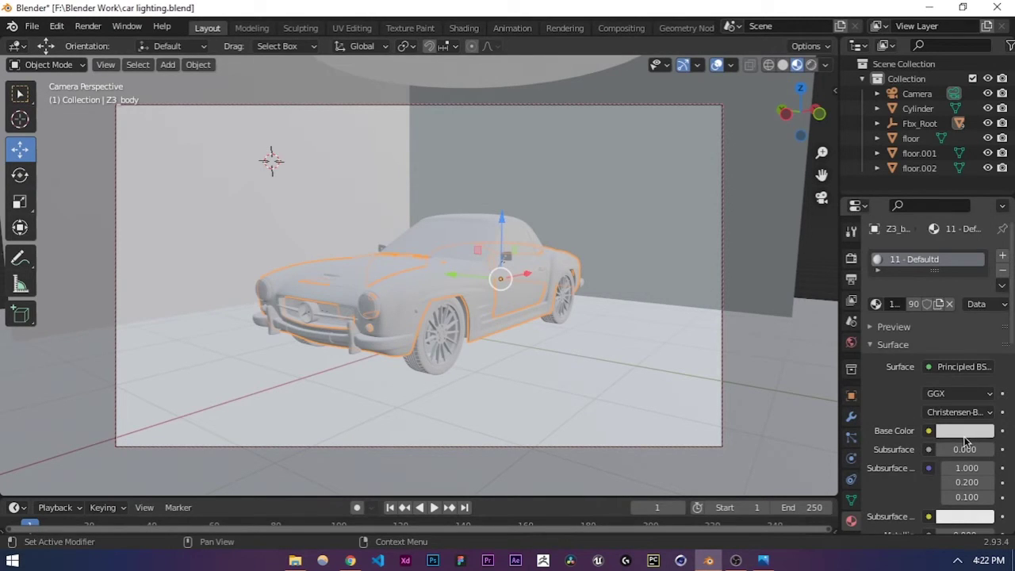
left_click(941, 430)
mouse_move(923, 290)
left_mouse_down()
mouse_move(903, 319)
mouse_move(875, 310)
mouse_move(862, 268)
mouse_move(886, 224)
mouse_move(900, 219)
mouse_move(866, 246)
mouse_move(865, 293)
mouse_move(894, 323)
mouse_move(868, 294)
mouse_move(878, 317)
mouse_move(915, 318)
left_mouse_up()
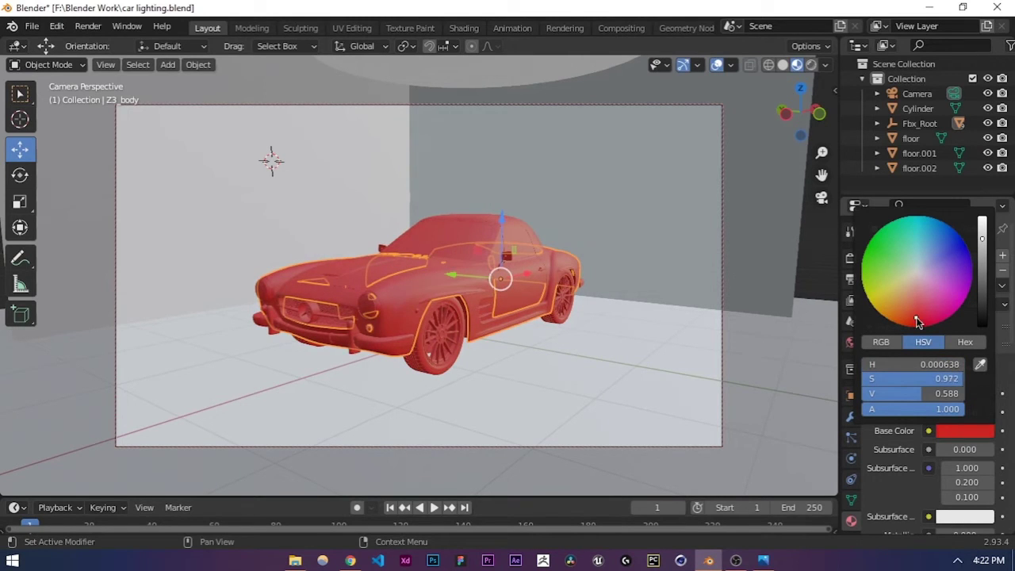
type("body")
key("Return")
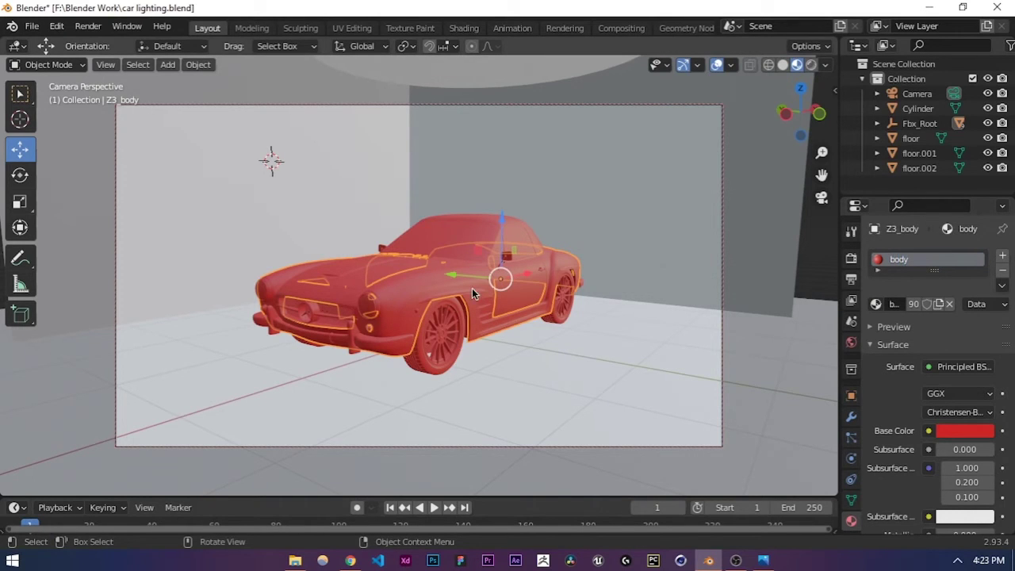
Step: Turn off the Camera to View lock, hide the sidebar, leave the camera view, and save the file
left_click(835, 90)
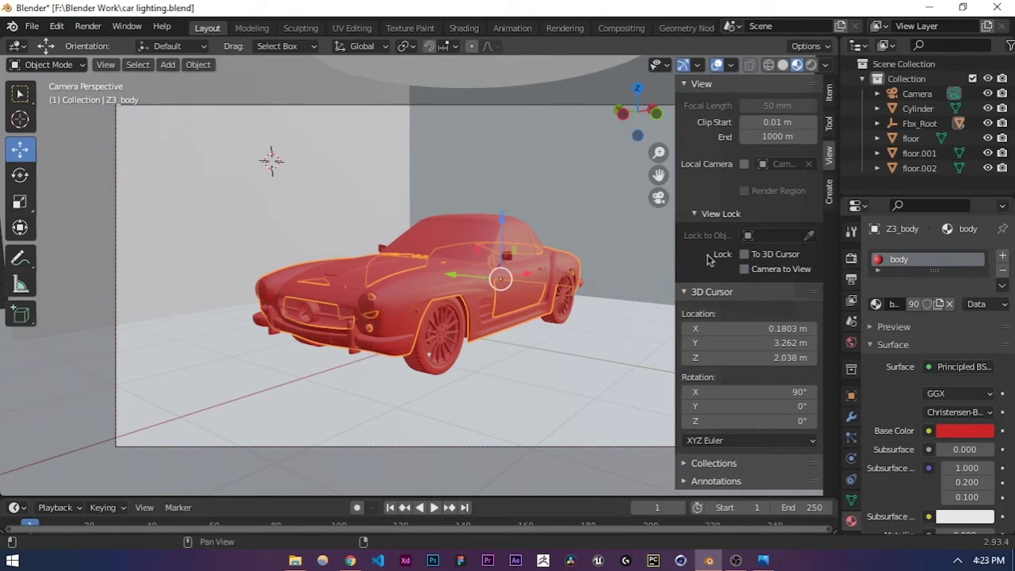
left_click(683, 84)
left_click(682, 101)
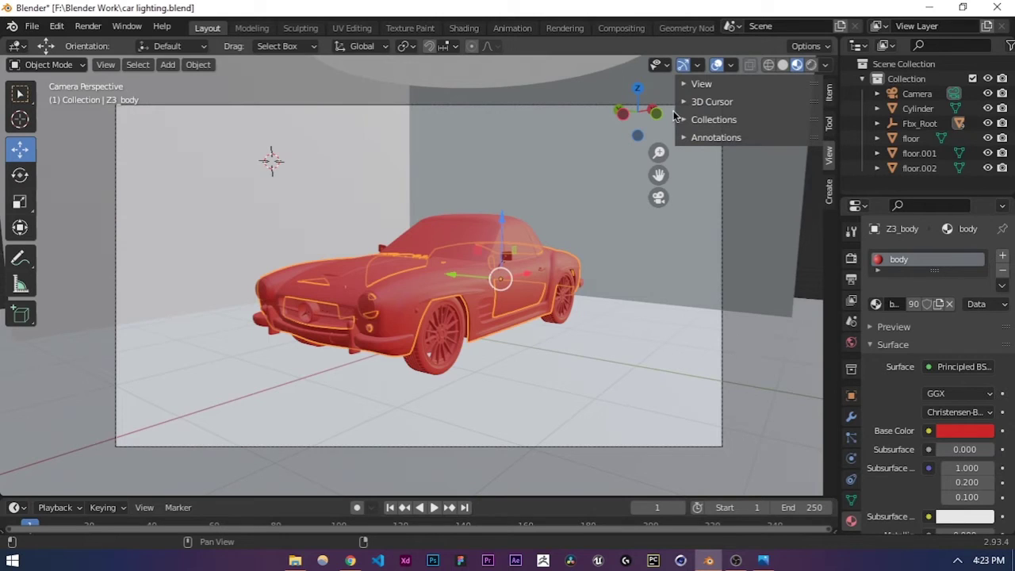
left_click(683, 84)
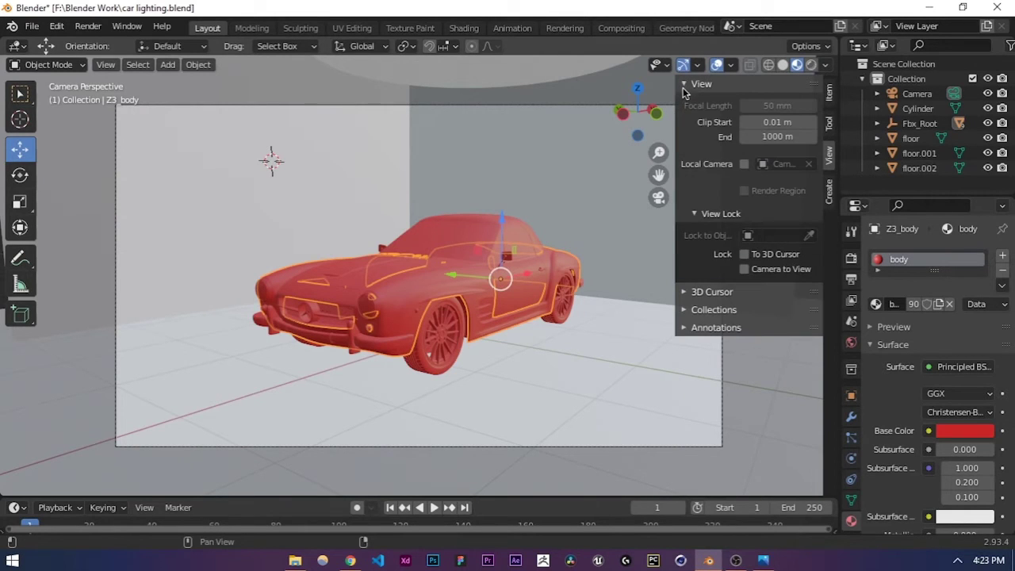
left_click_drag(674, 125, 864, 123)
middle_click_drag(432, 317, 486, 279)
scroll(399, 310, "down", 5)
key("ctrl+s")
Step: Deepen the body material's base color to a slightly darker red with hue and saturation of 0.999
scroll(503, 338, "up", 7)
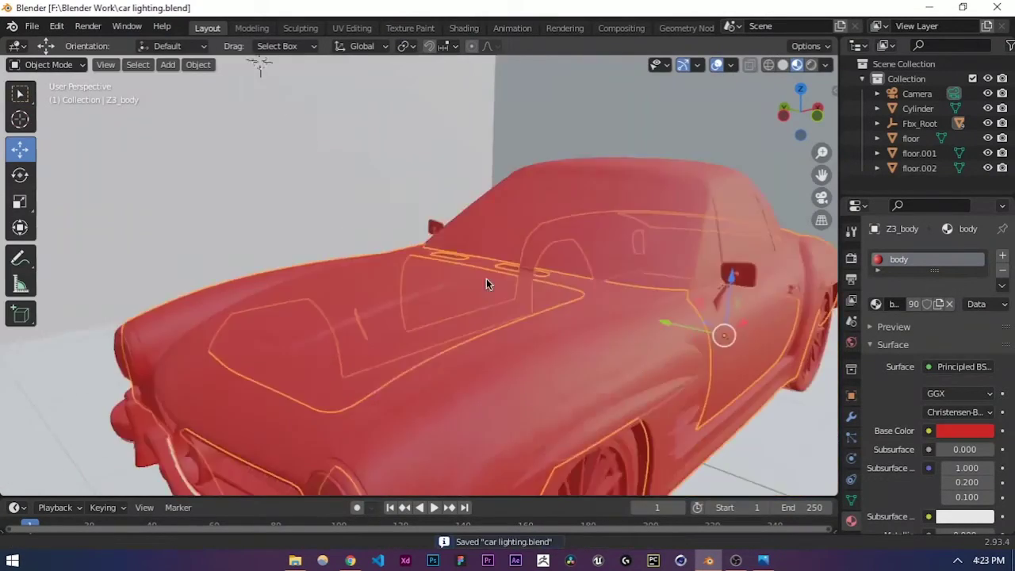
scroll(485, 284, "down", 6)
scroll(477, 271, "up", 3)
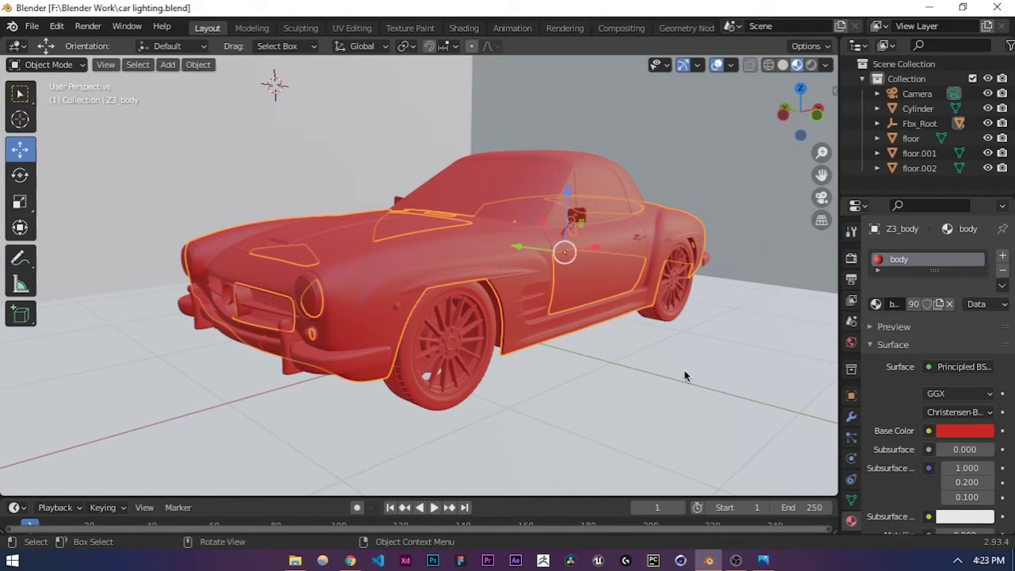
scroll(883, 436, "down", 2)
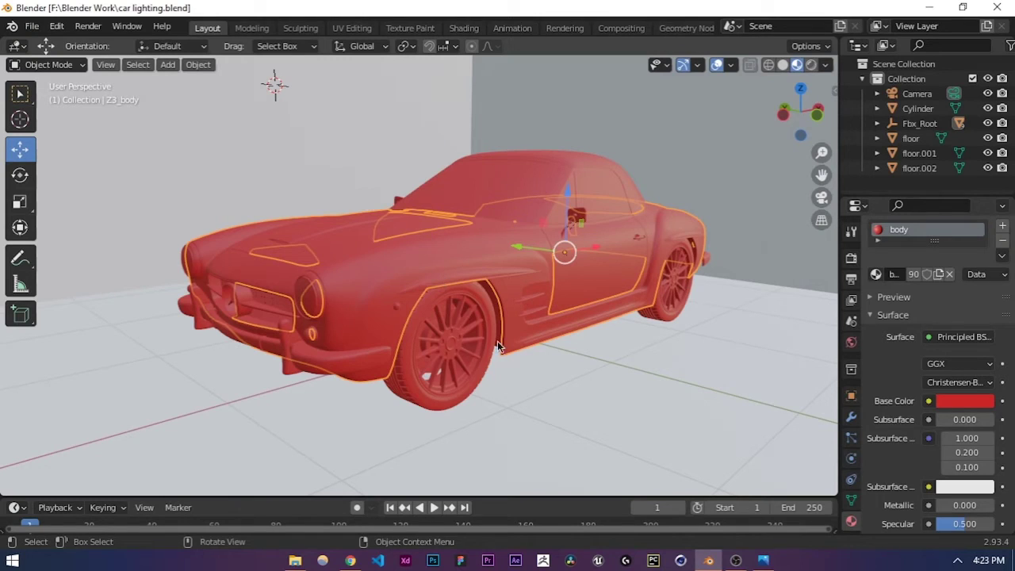
scroll(882, 406, "down", 4)
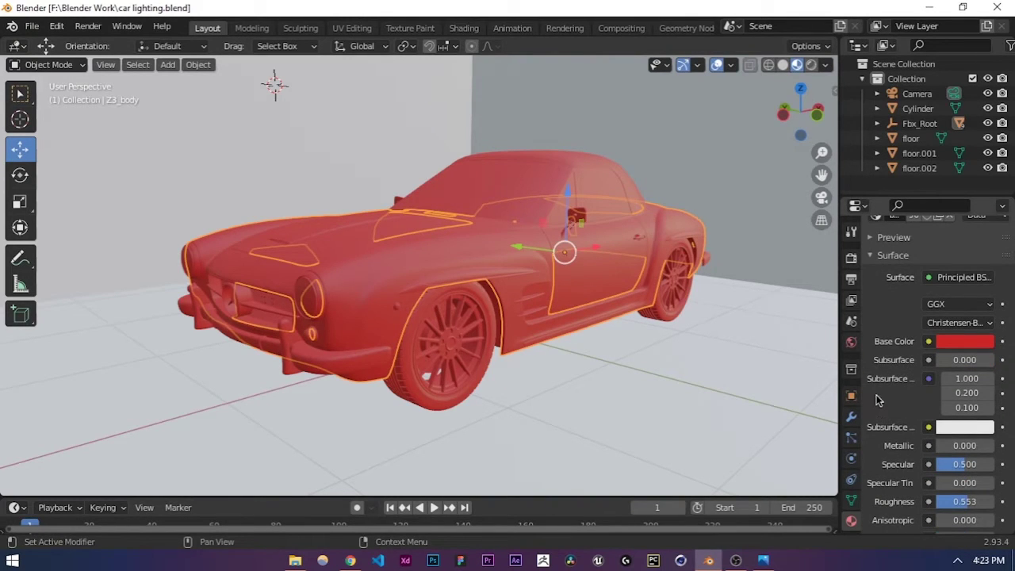
scroll(879, 397, "up", 5)
left_click(959, 429)
left_click_drag(923, 314, 919, 324)
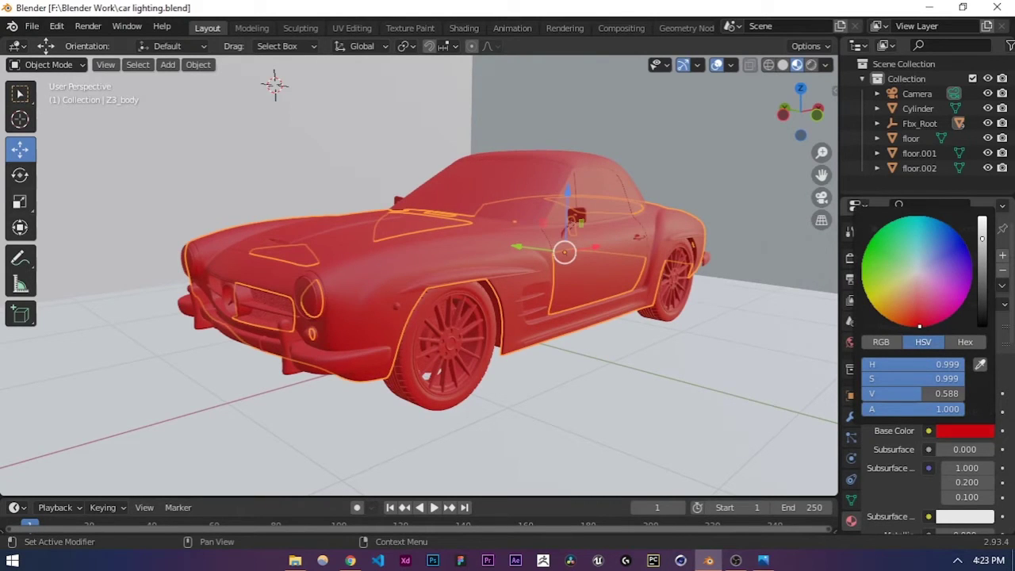
left_click_drag(983, 226, 982, 246)
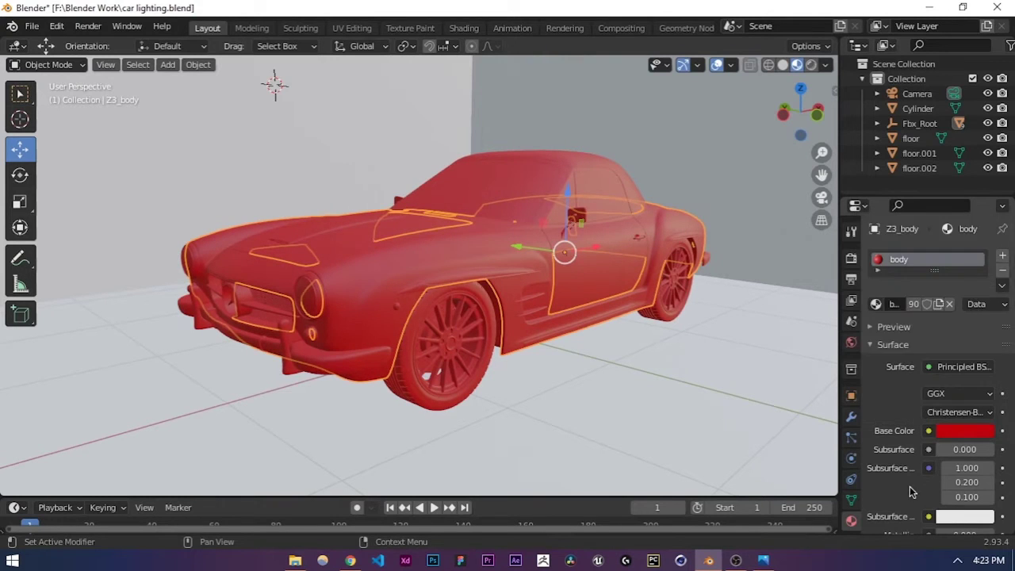
Step: Set the body material's roughness to 0.148, check it in Rendered shading, and save the file back in Material Preview
scroll(916, 467, "down", 4)
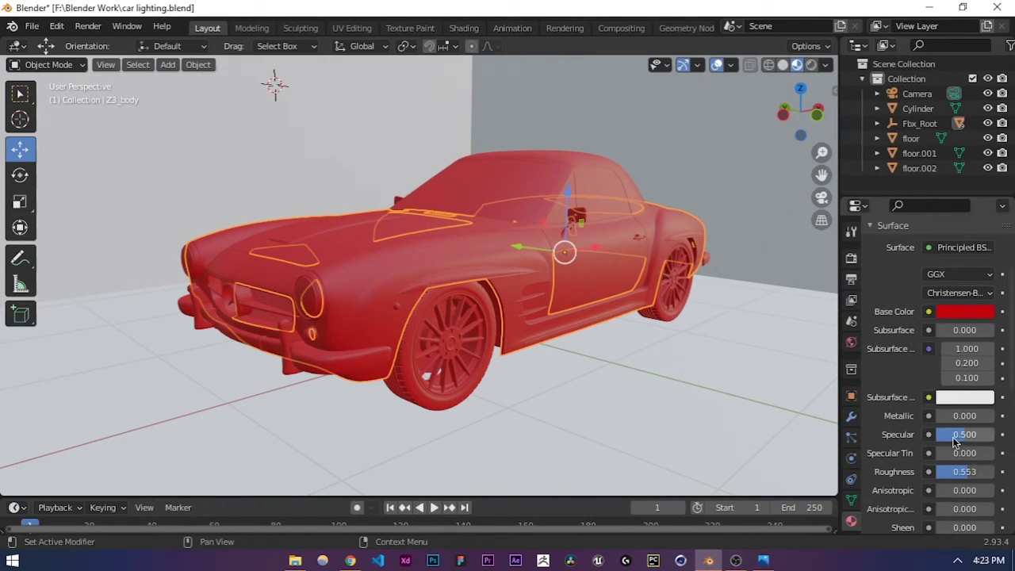
left_click_drag(979, 472, 912, 472)
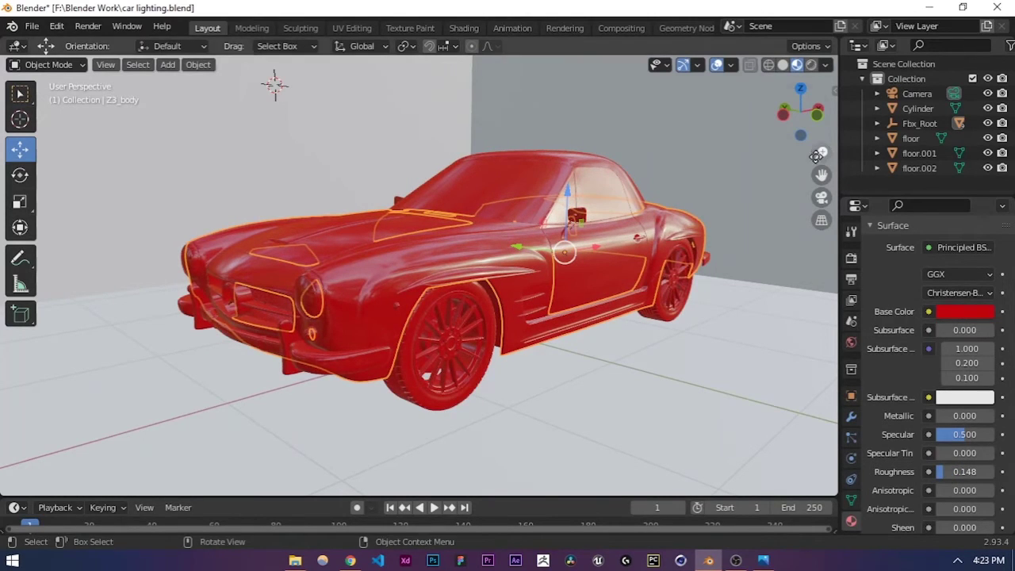
left_click(811, 65)
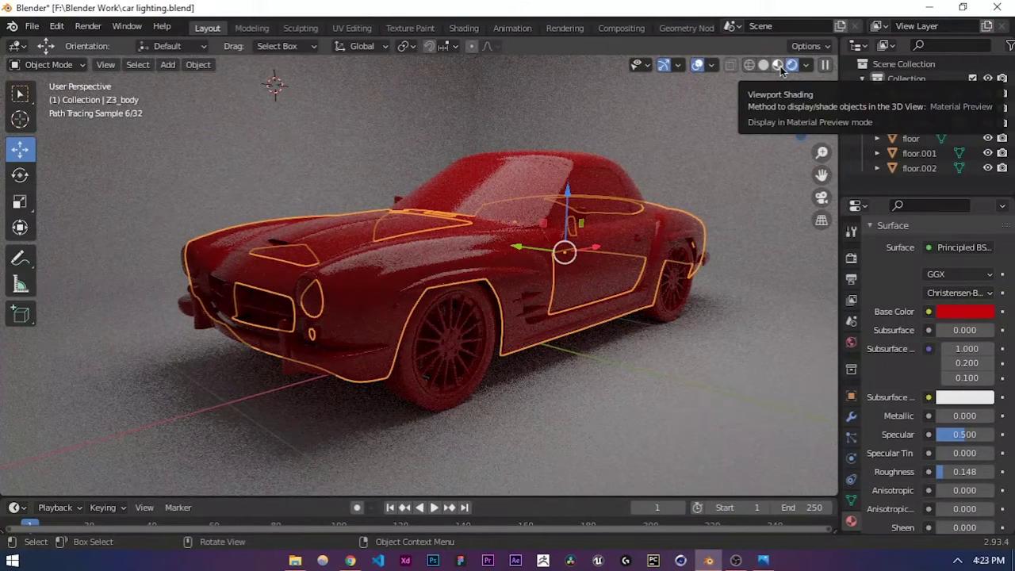
key("z")
left_click(655, 384)
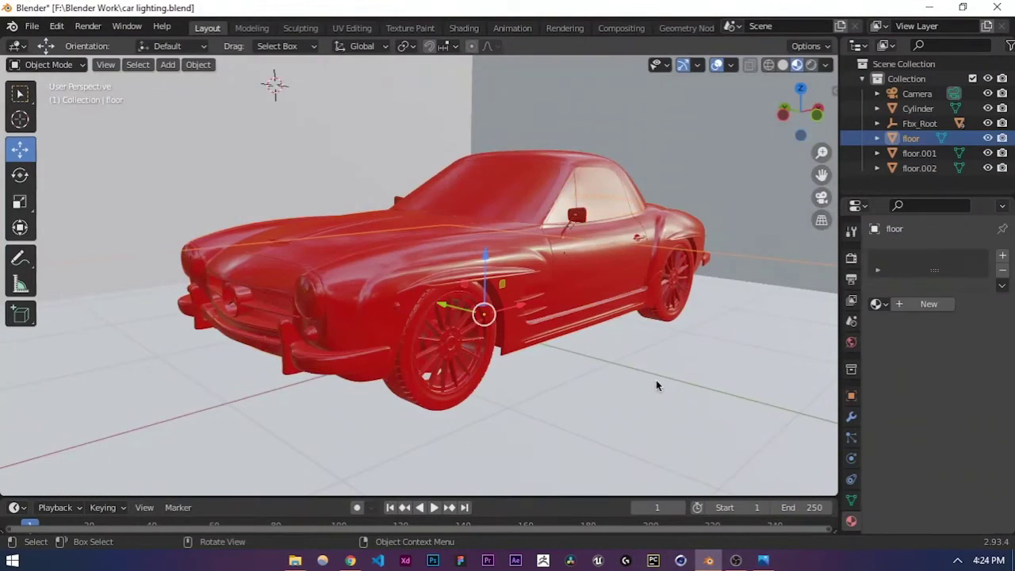
key("ctrl+s")
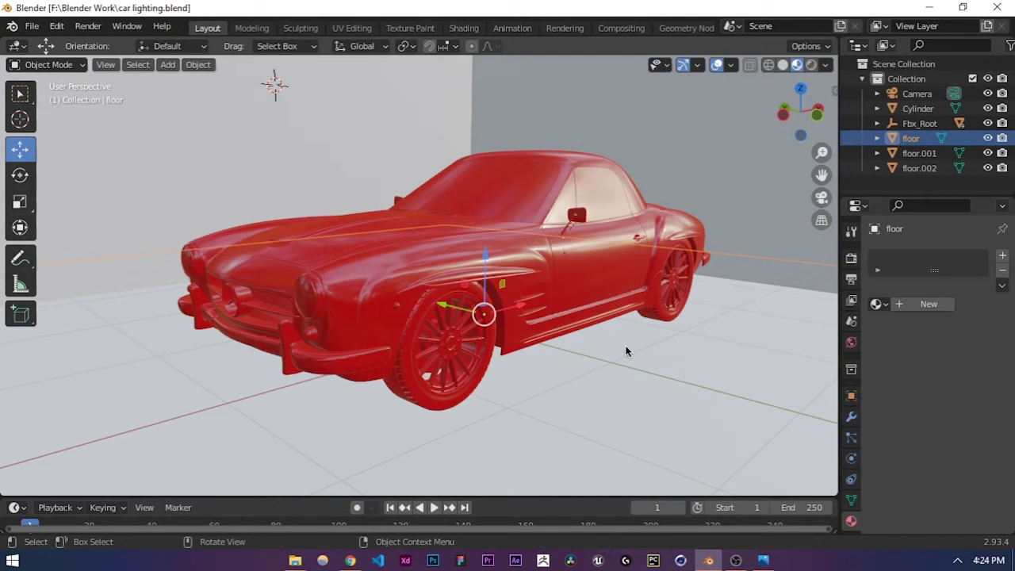
Step: Select the car door and set its material to sheen tint 0.475, roughness 0.135 and specular 1.000
left_click(574, 279)
scroll(901, 420, "down", 5)
scroll(901, 420, "down", 9)
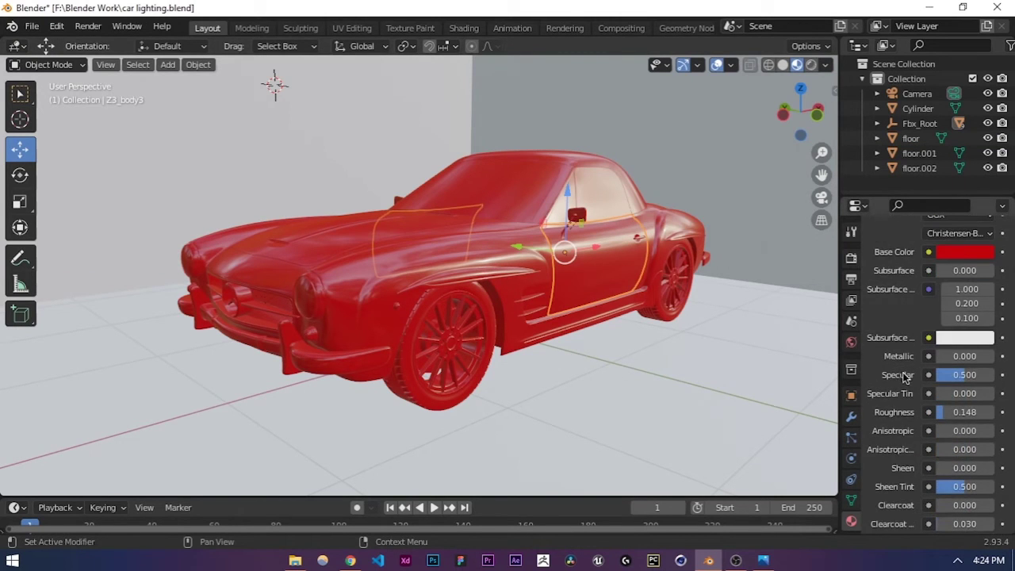
scroll(896, 396, "up", 4)
scroll(896, 397, "up", 2)
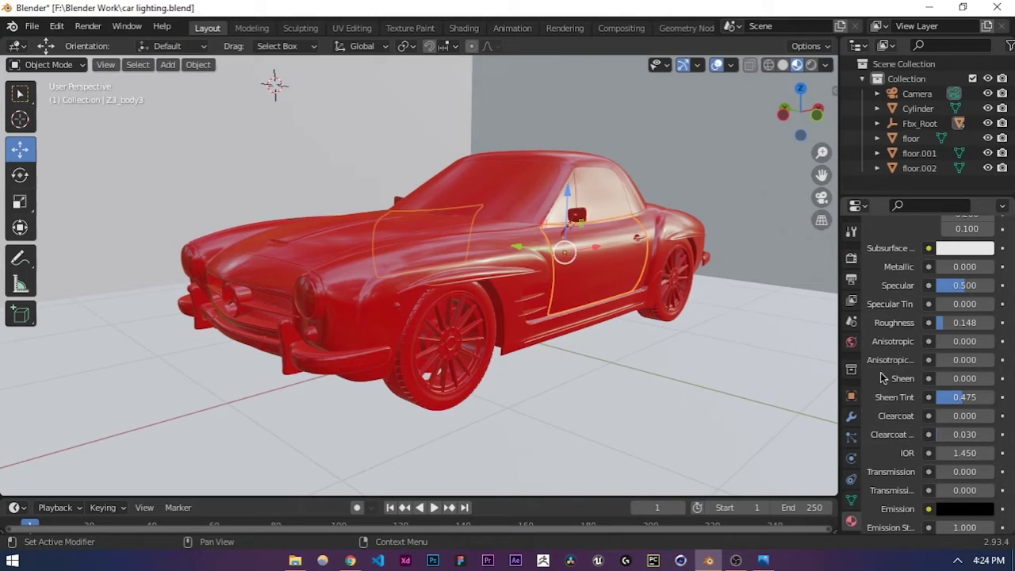
scroll(941, 369, "up", 2)
left_click_drag(951, 359, 934, 359)
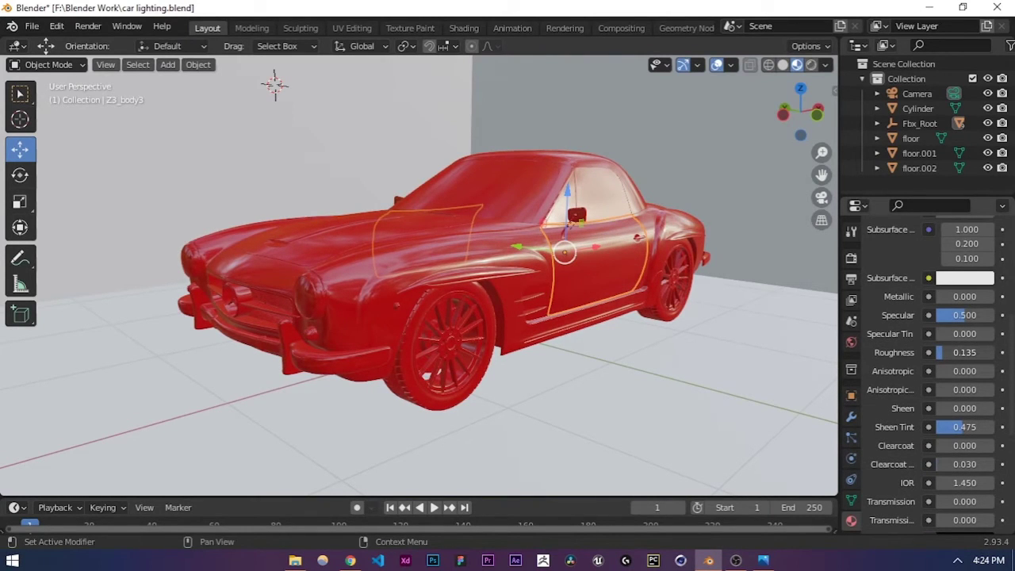
left_click_drag(960, 318, 994, 318)
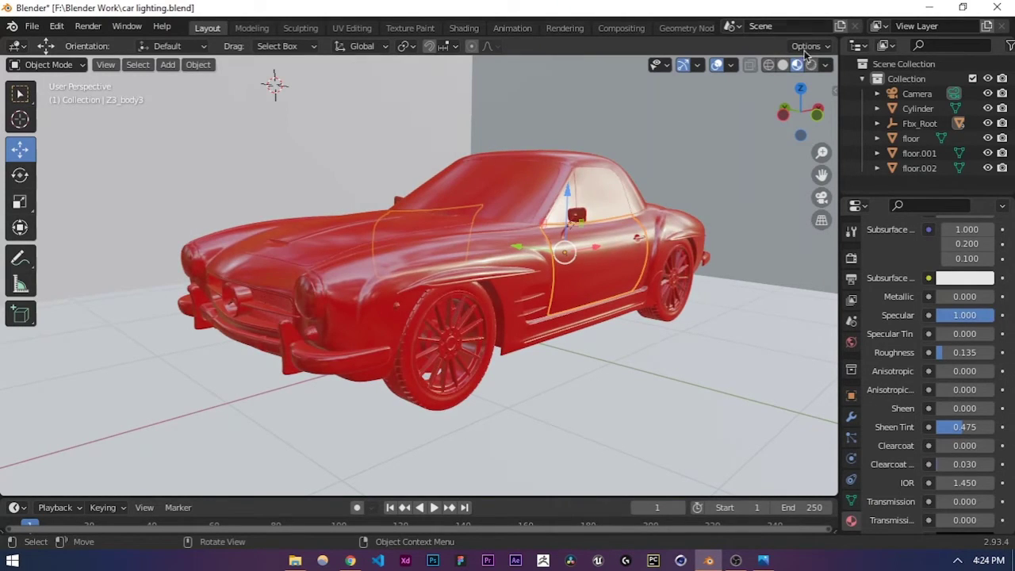
Step: Switch to Rendered shading and compare a lower specular on the body material before setting it back to 1.000
left_click(811, 65)
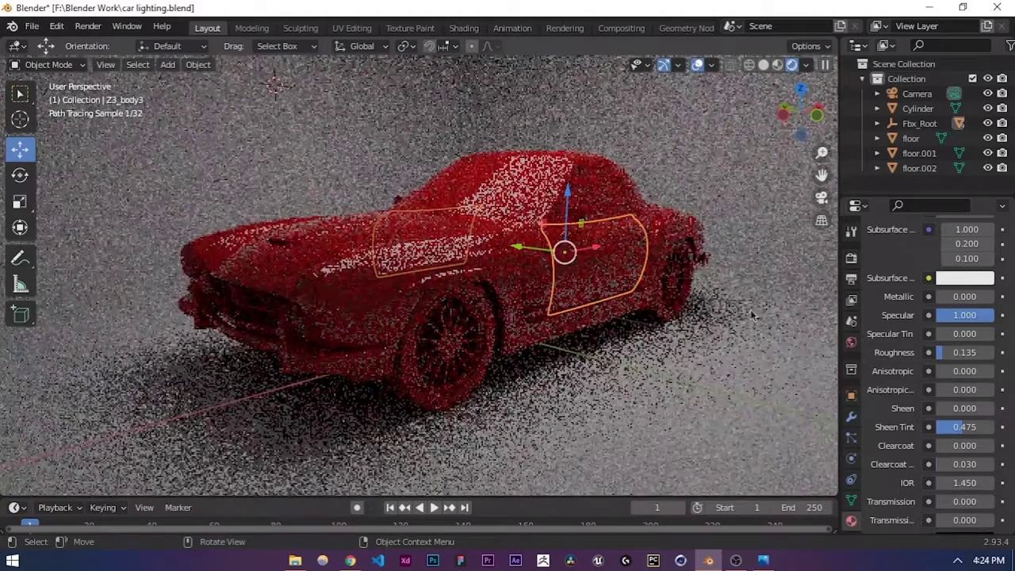
mouse_move(962, 315)
left_mouse_down()
mouse_move(942, 316)
mouse_move(965, 319)
left_mouse_up()
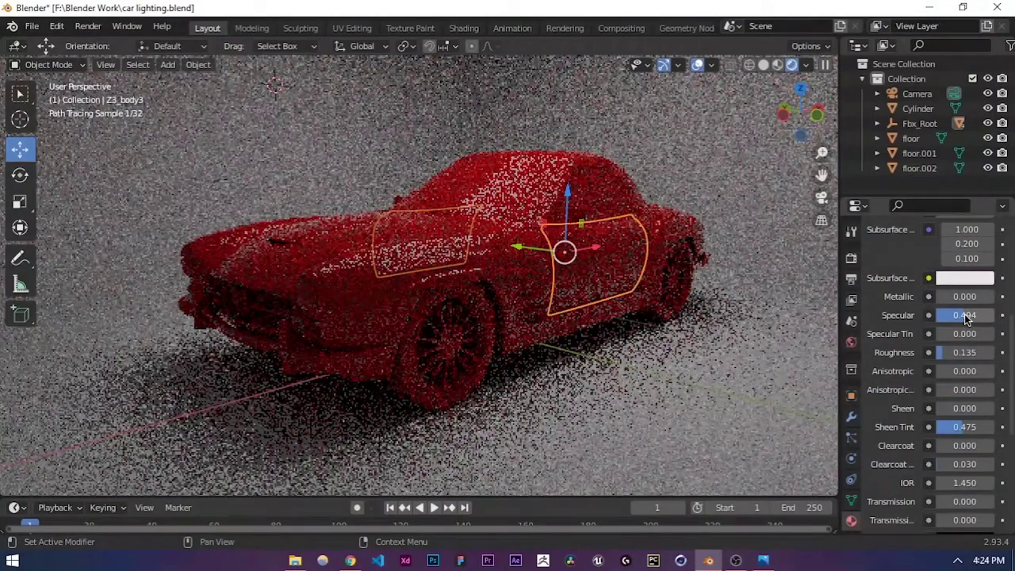
left_click_drag(966, 317, 994, 318)
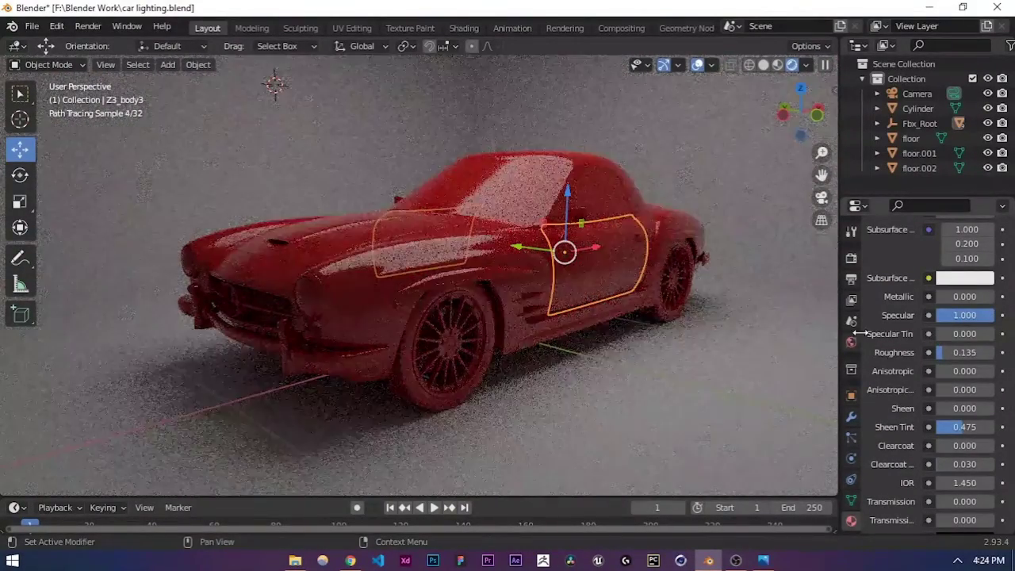
Step: Try viewport denoising in the Cycles sampling settings, compare the car in Rendered shading, and undo the denoising
left_click(764, 65)
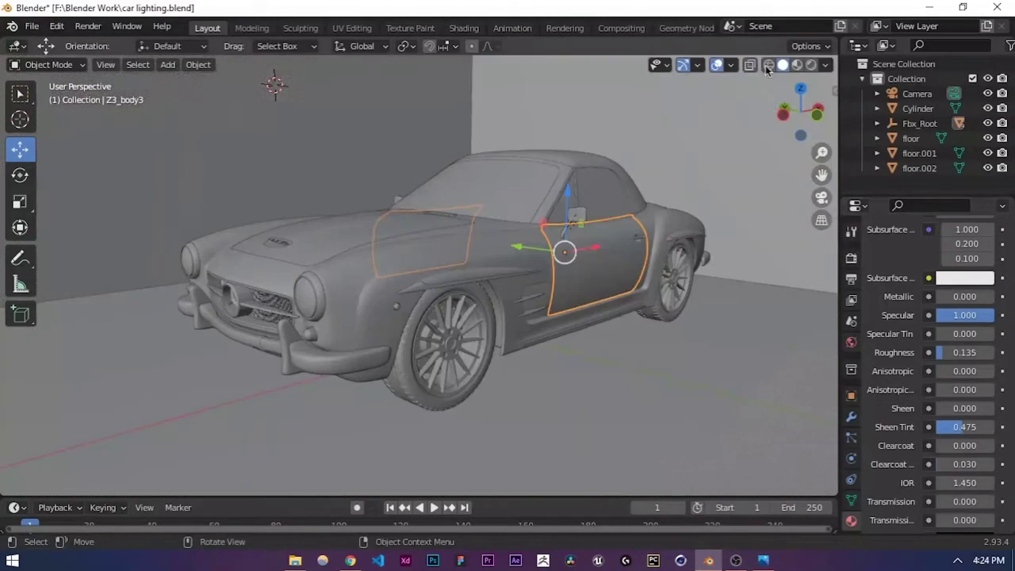
left_click(851, 279)
left_click(850, 259)
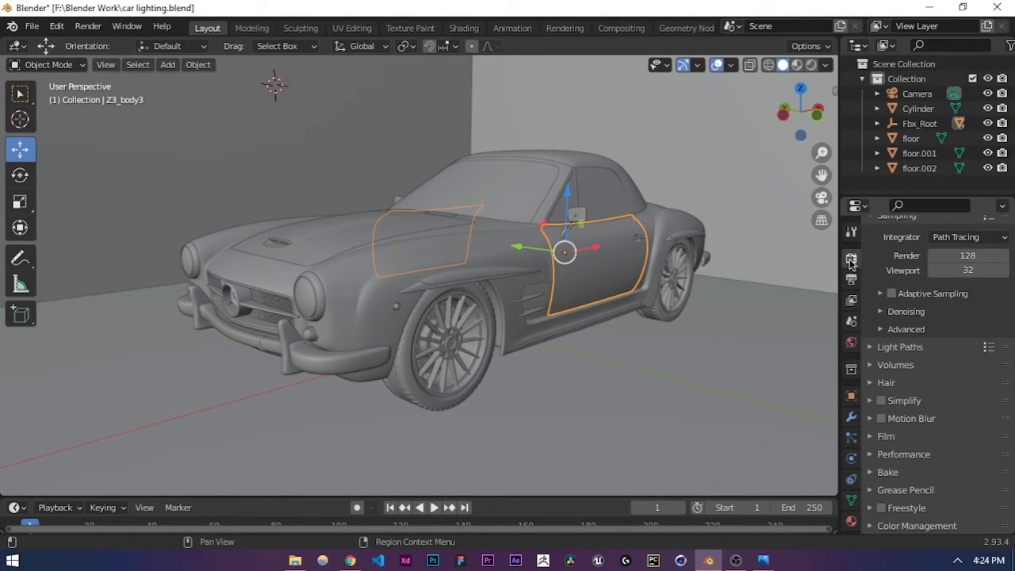
scroll(896, 317, "up", 4)
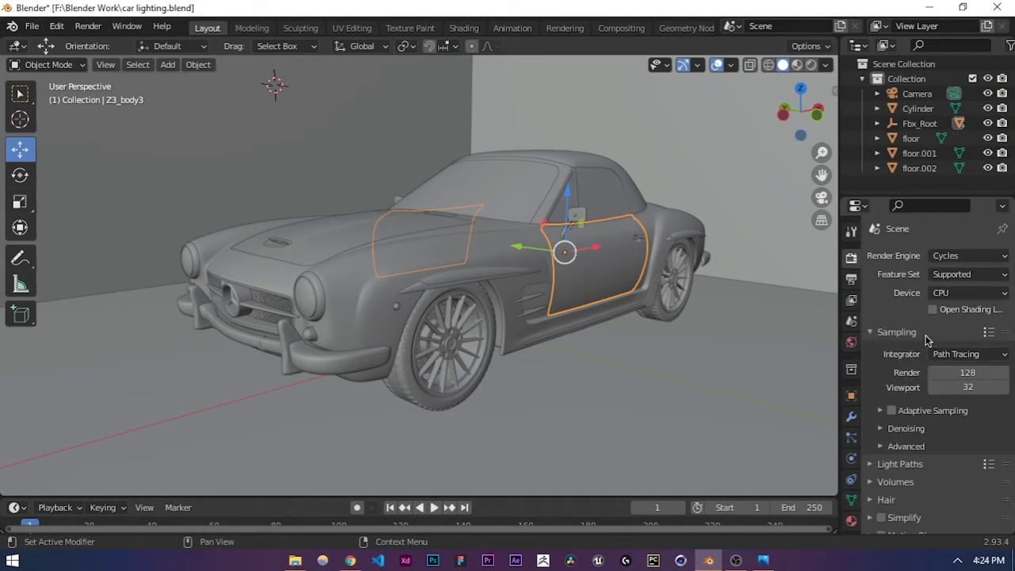
left_click(902, 428)
scroll(885, 430, "down", 3)
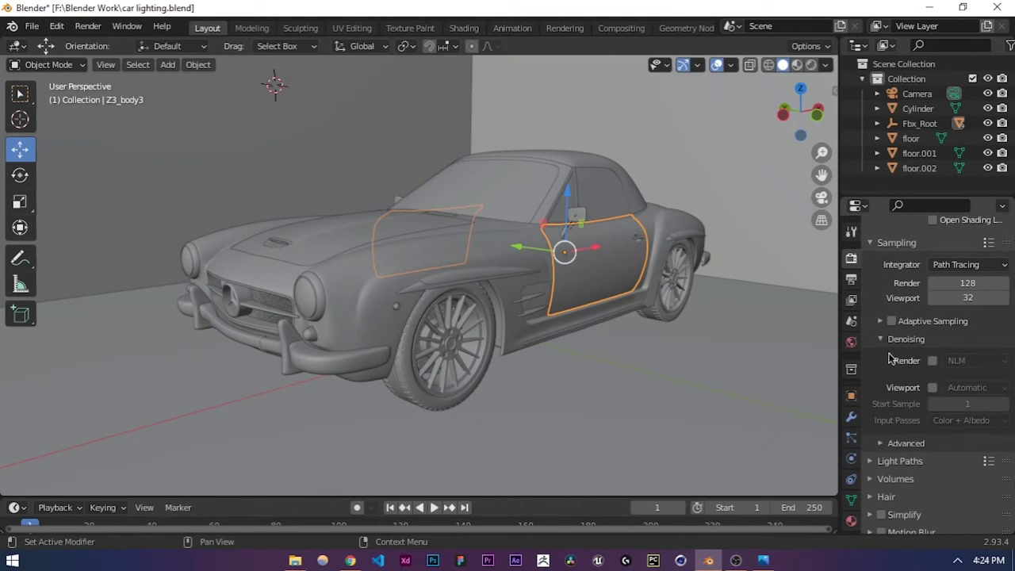
left_click(932, 388)
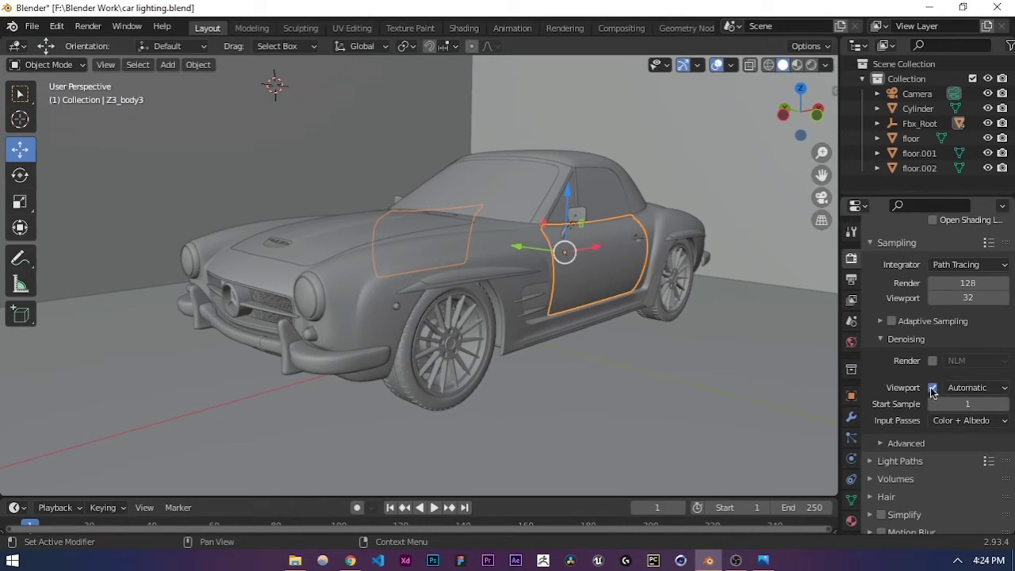
left_click(810, 65)
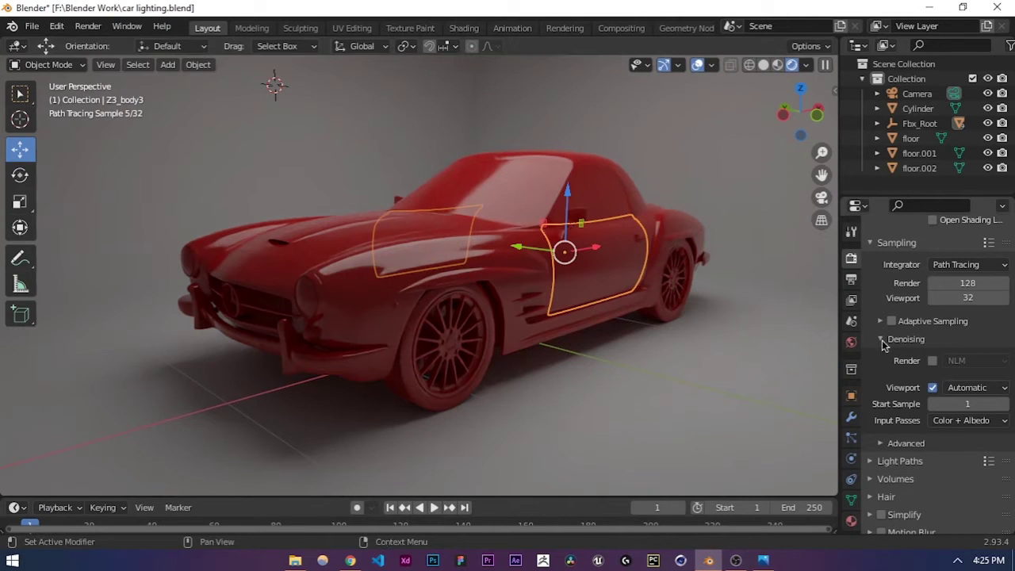
scroll(884, 303, "up", 3)
scroll(881, 299, "down", 4)
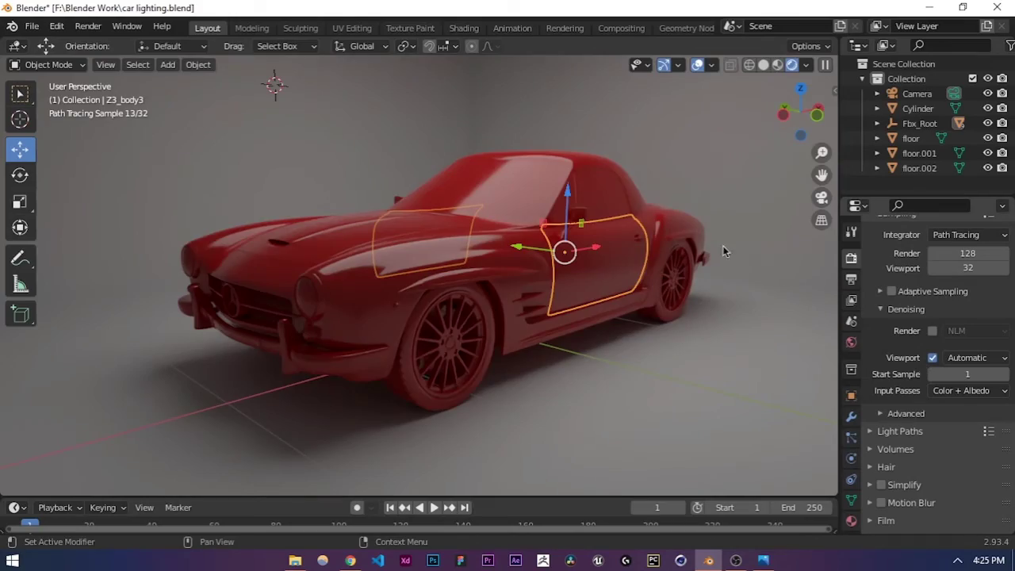
key("ctrl+z")
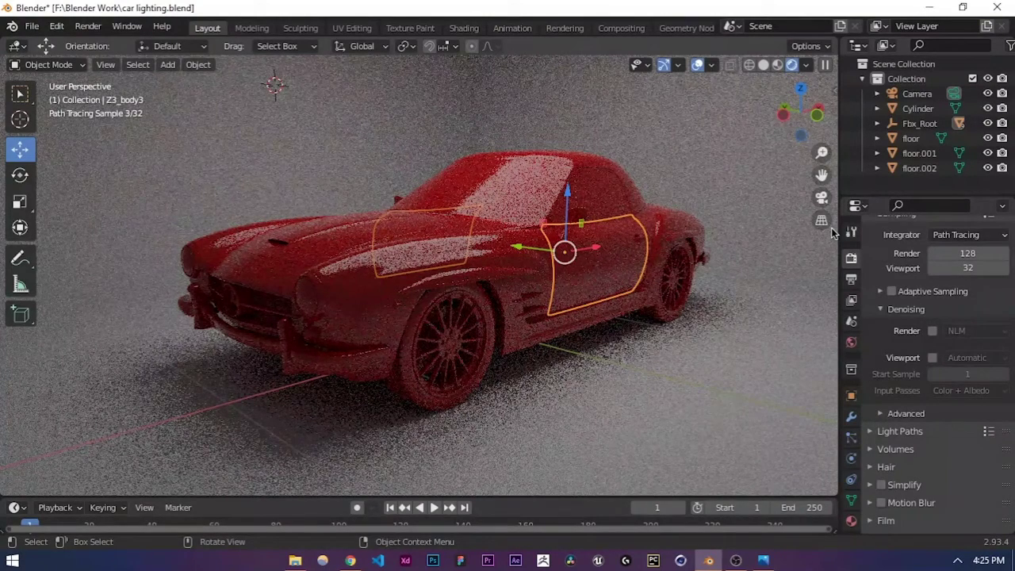
Step: Save the file and switch the viewport to Material Preview shading
key("ctrl+s")
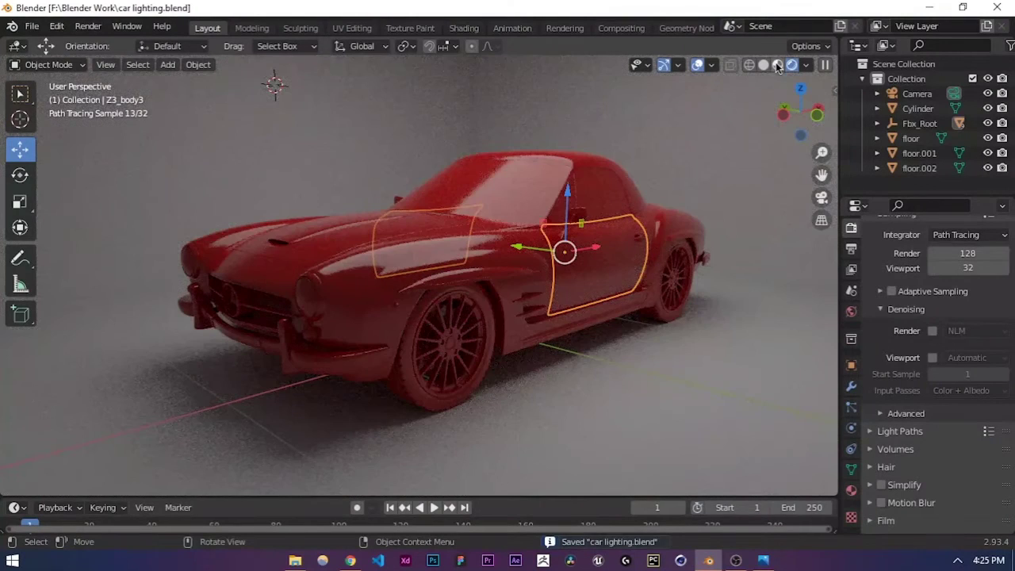
left_click(777, 66)
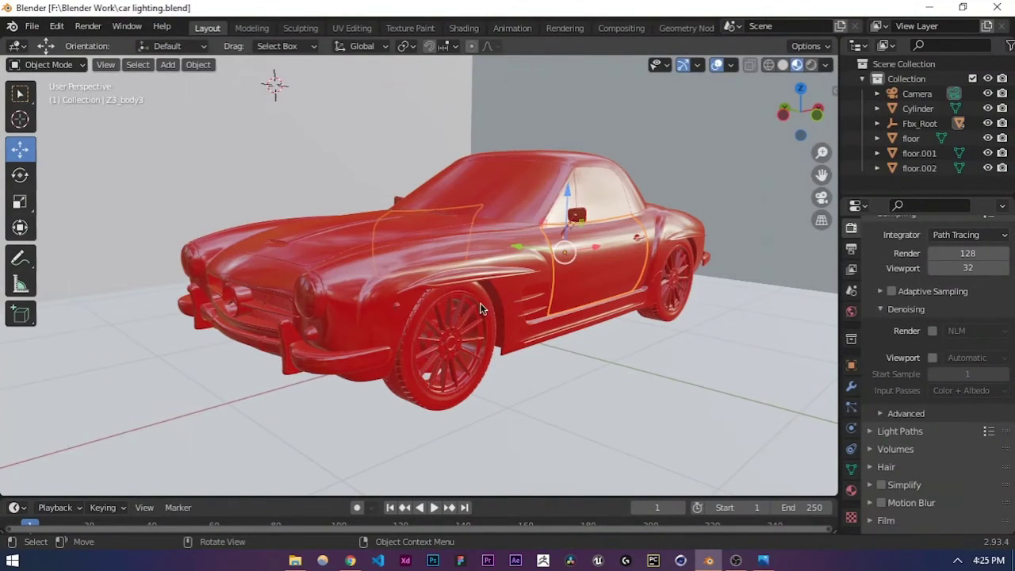
middle_click_drag(454, 317, 478, 310)
key("ctrl+s")
Step: Select the front tyre nearest the view and remove the body material slot from it
scroll(464, 279, "up", 5)
scroll(463, 284, "down", 5)
left_click(374, 329)
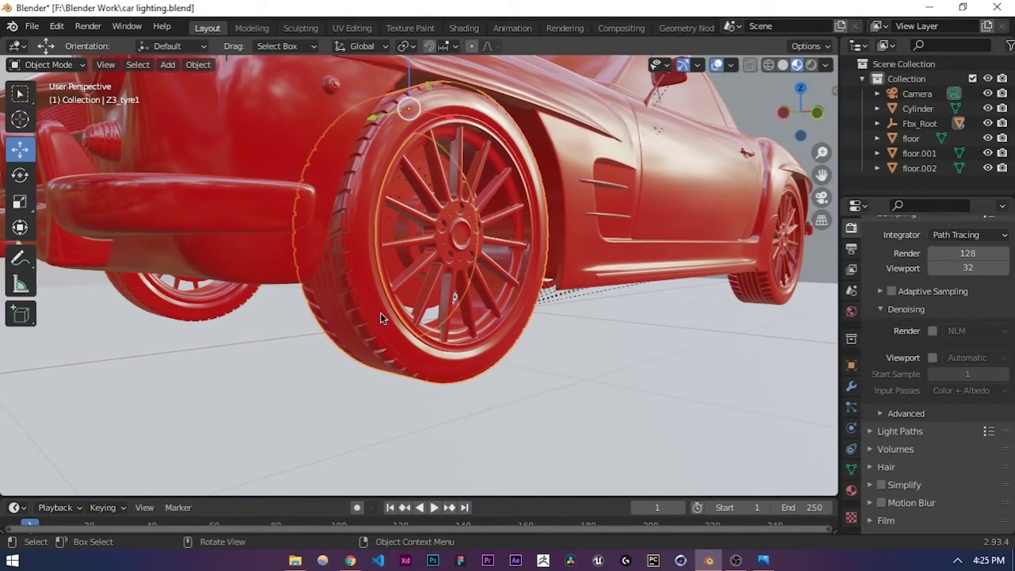
left_click(851, 491)
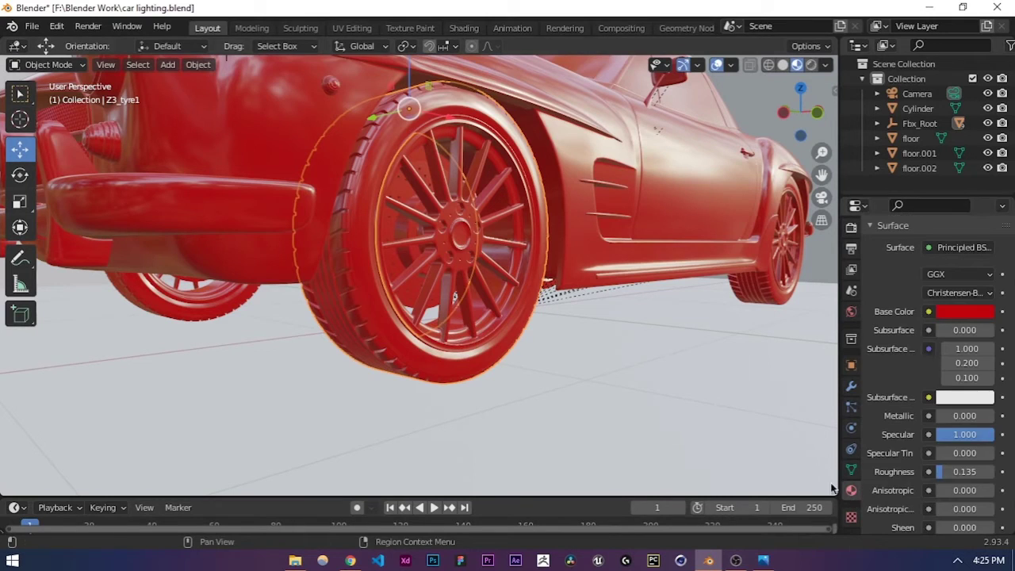
scroll(919, 380, "up", 4)
left_click(366, 328)
left_click(356, 335)
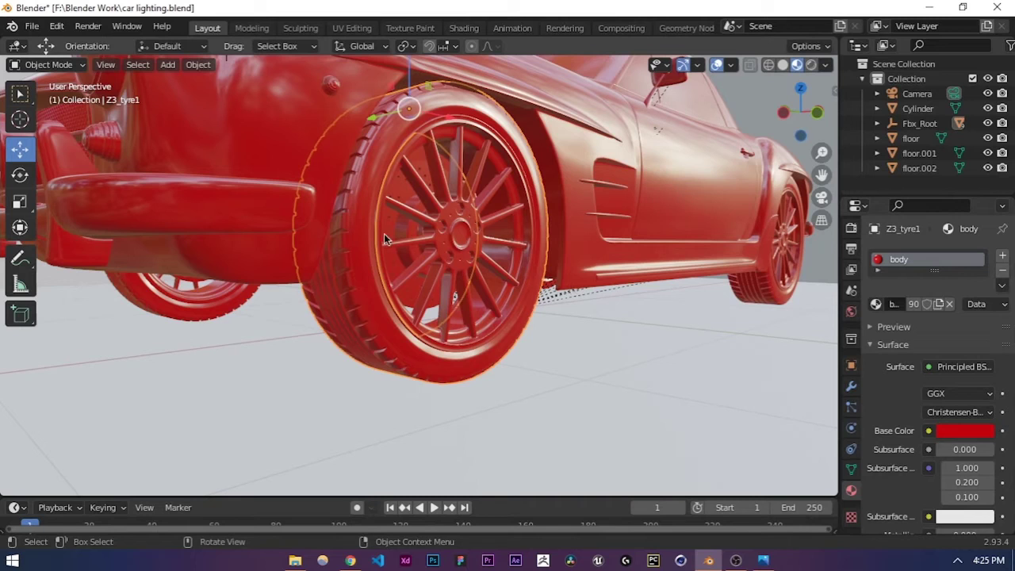
left_click(1001, 269)
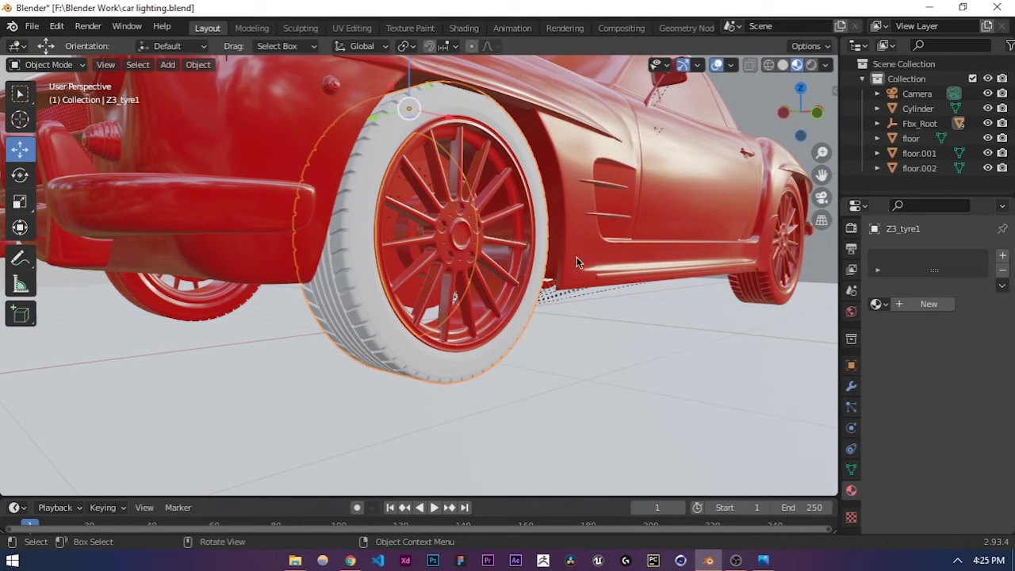
Step: Create a new material on the front tyre, name it tyre, and save the file
left_click(911, 308)
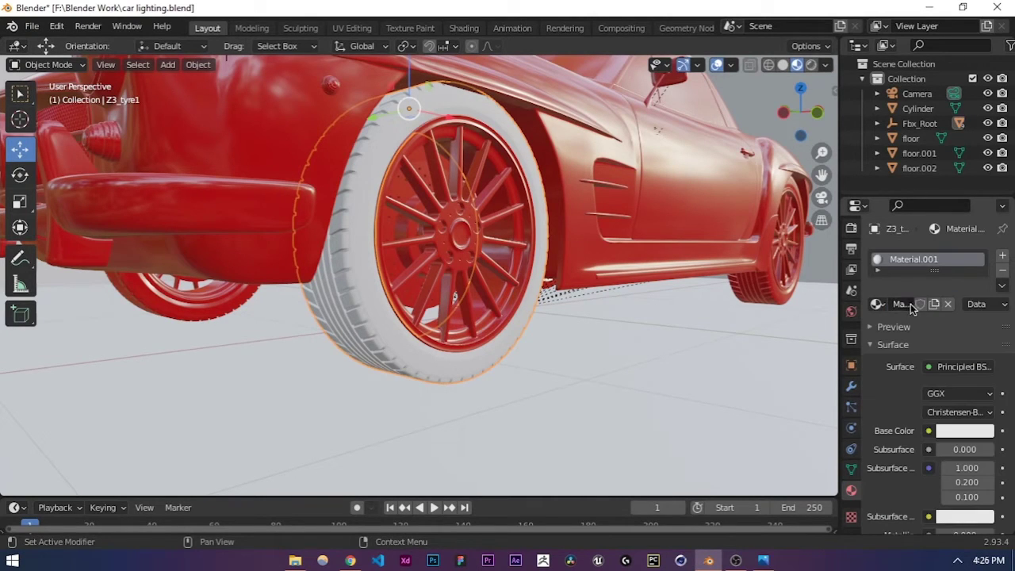
double_click(906, 260)
type("tyre")
key("Return")
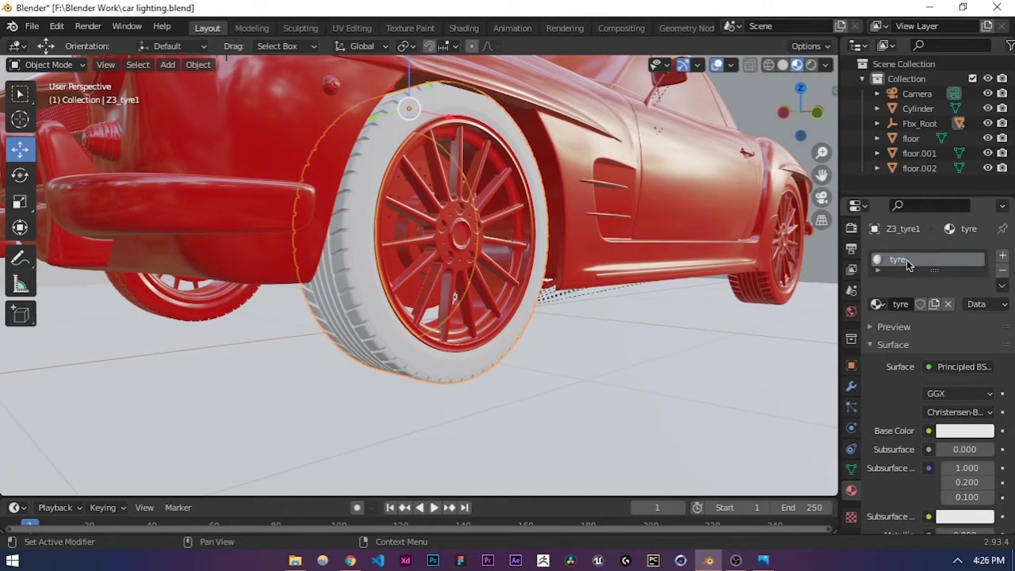
key("ctrl+s")
Step: Darken the tyre material's base color to black and check it in Rendered shading
scroll(894, 414, "down", 2)
scroll(894, 414, "up", 1)
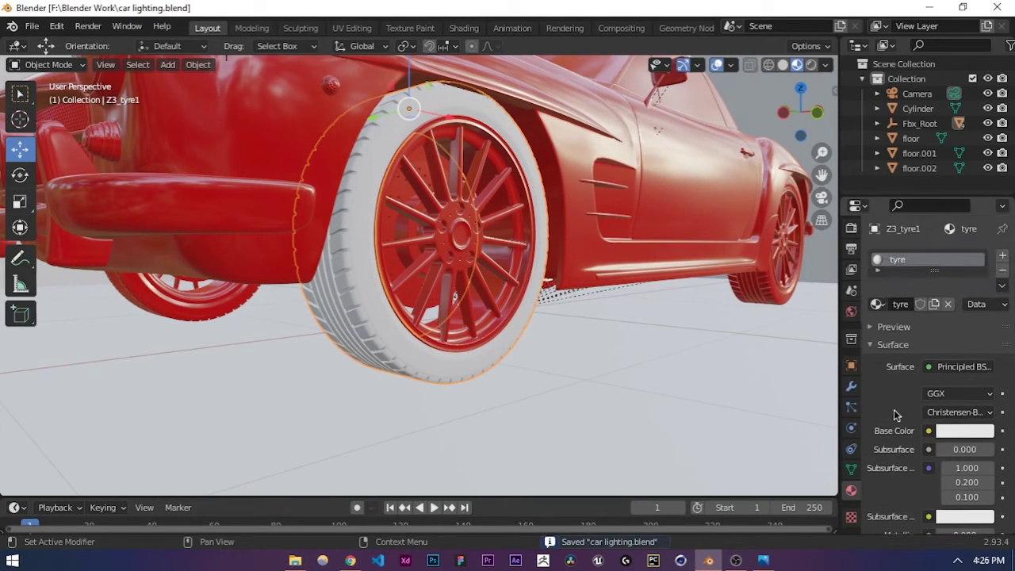
scroll(891, 417, "down", 2)
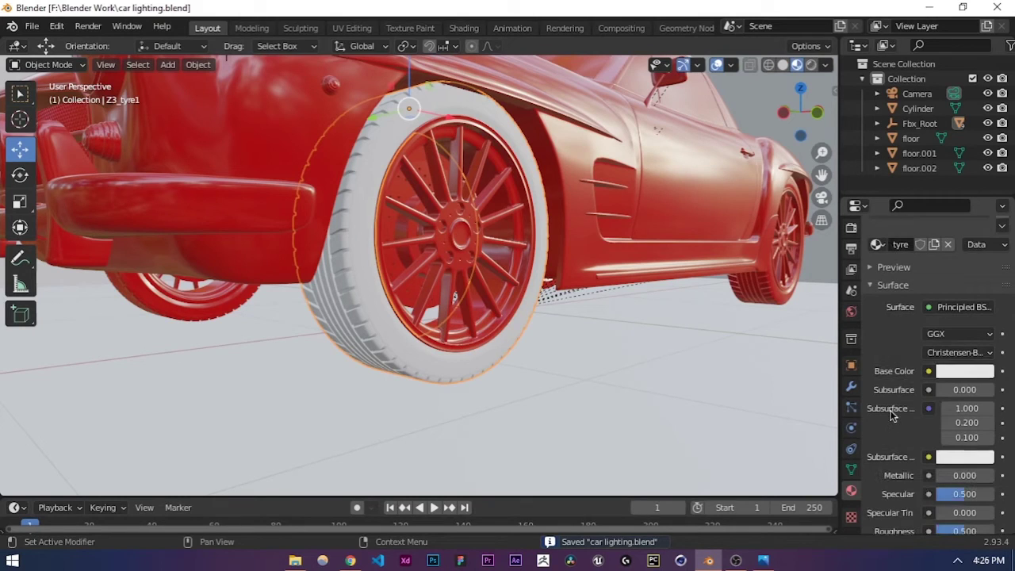
scroll(888, 424, "down", 1)
scroll(887, 428, "up", 1)
left_click(957, 375)
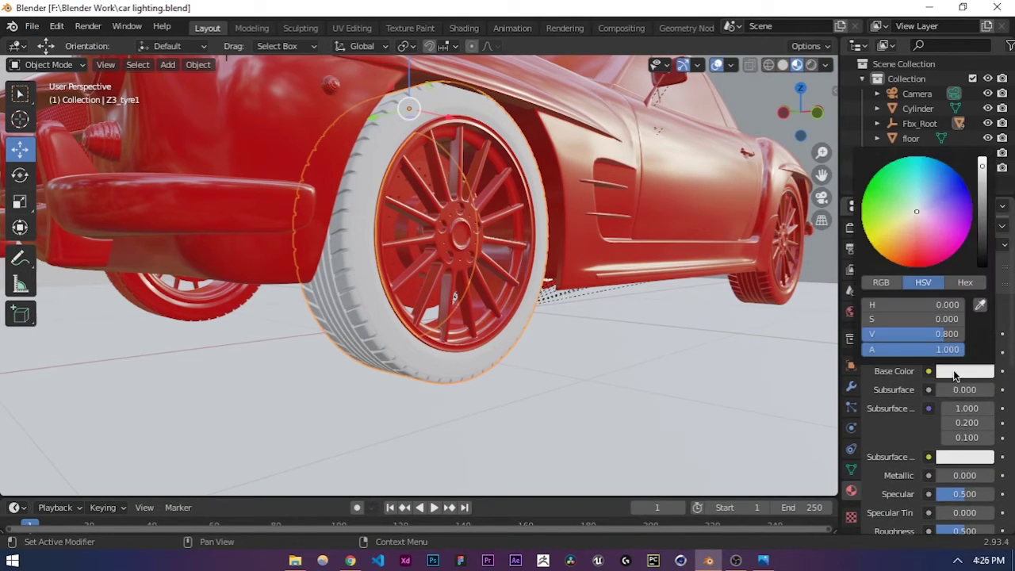
left_click_drag(983, 206, 982, 265)
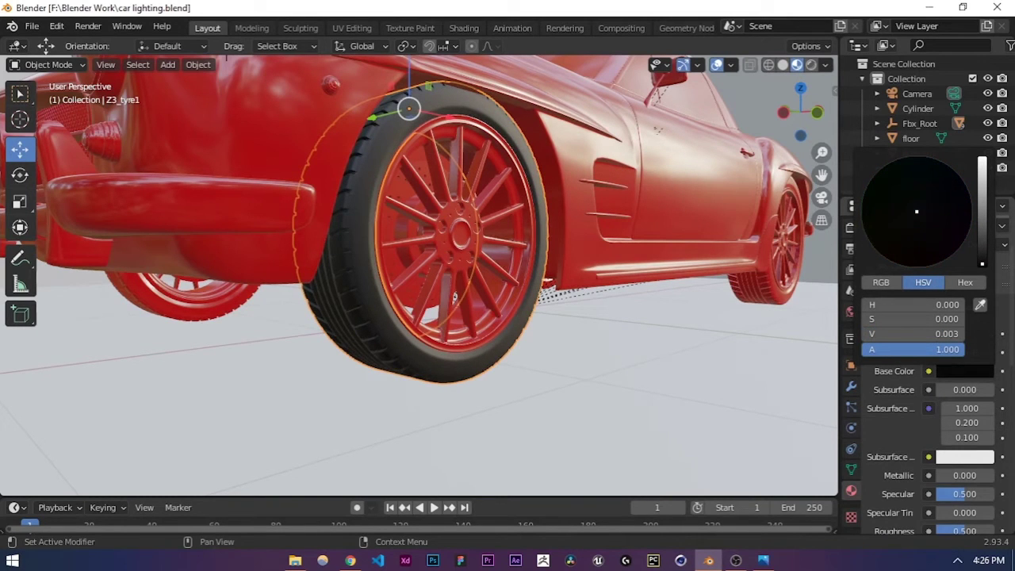
left_click(810, 65)
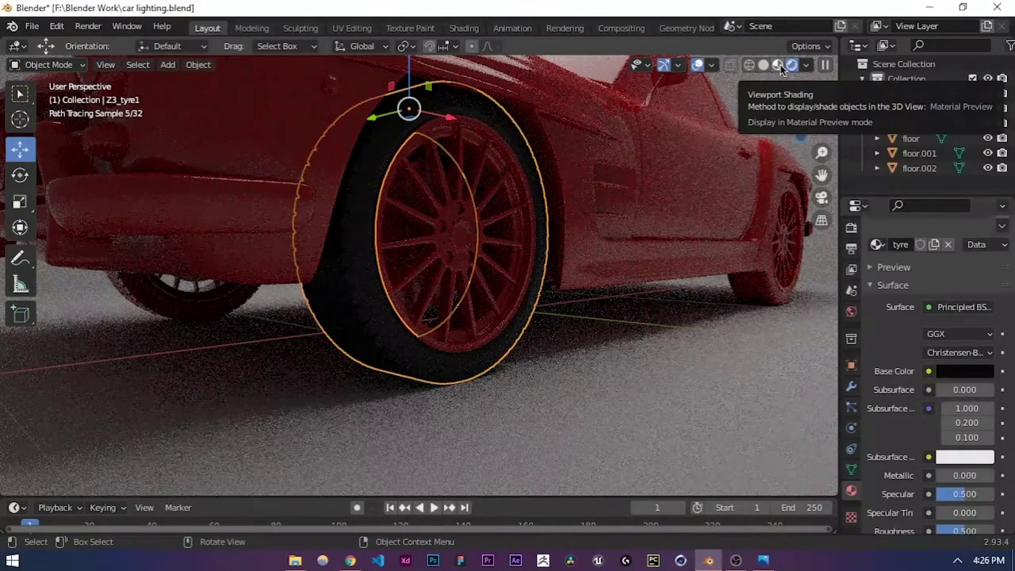
left_click(981, 268)
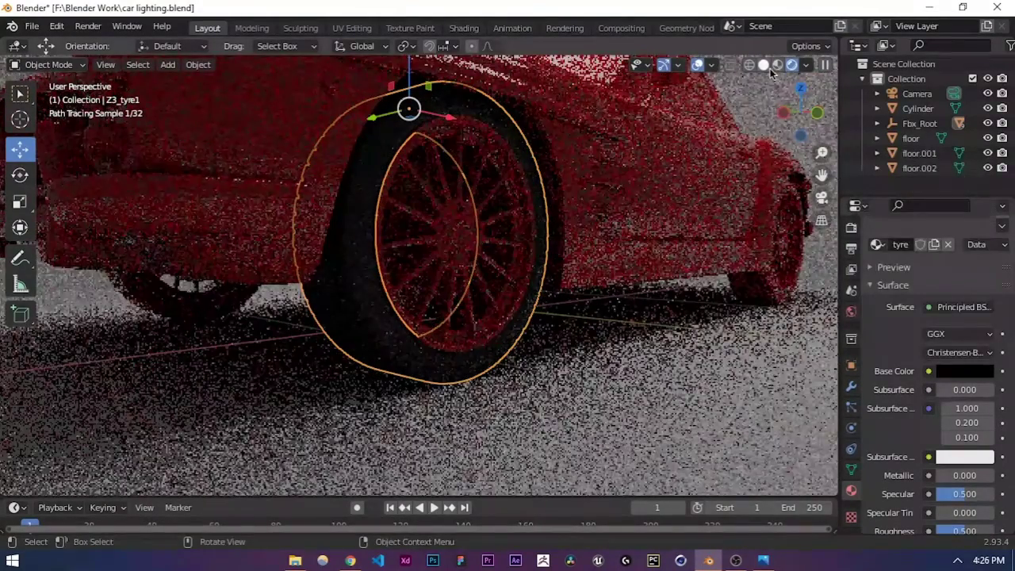
Step: Return the viewport to Material Preview shading and save the file
left_click(776, 66)
left_click(409, 269)
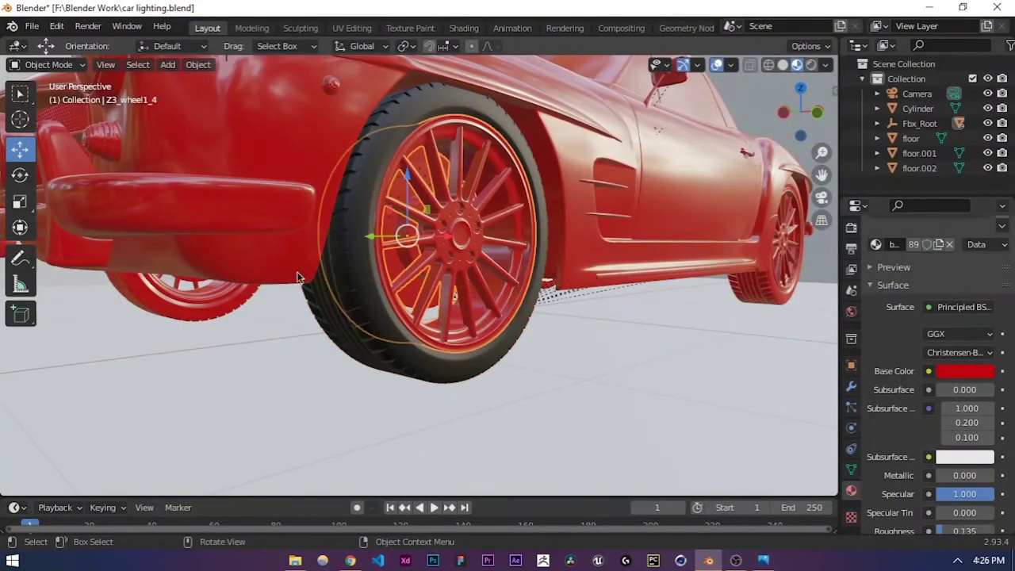
scroll(297, 272, "down", 8)
middle_click_drag(40, 245, 101, 256)
left_click(163, 263)
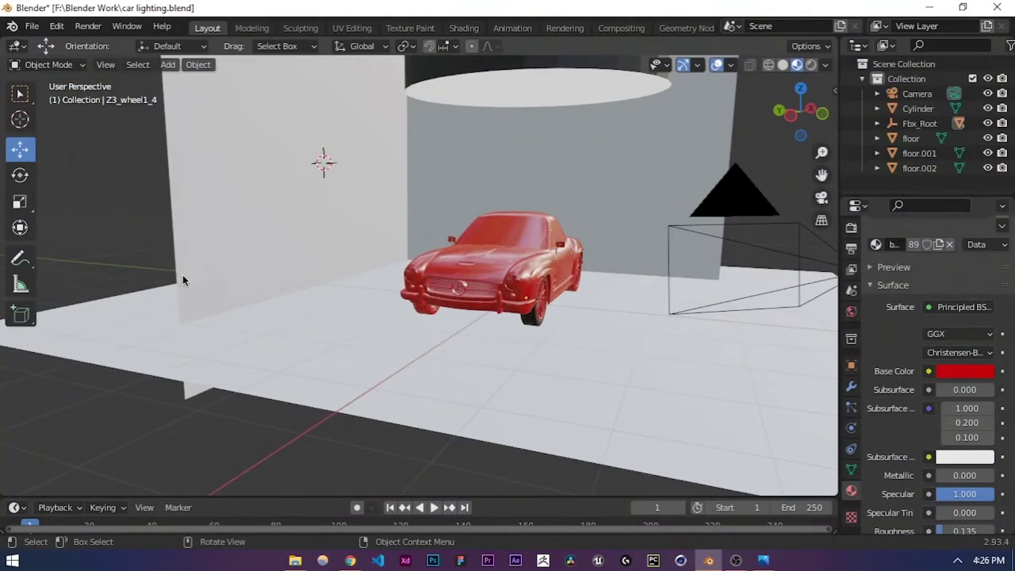
key("ctrl+s")
Step: Replace the body material on the front tyre at the car's other side with the existing tyre material
middle_click_drag(182, 279, 447, 287)
scroll(553, 333, "up", 8)
middle_click_drag(554, 333, 523, 309)
left_click(563, 319)
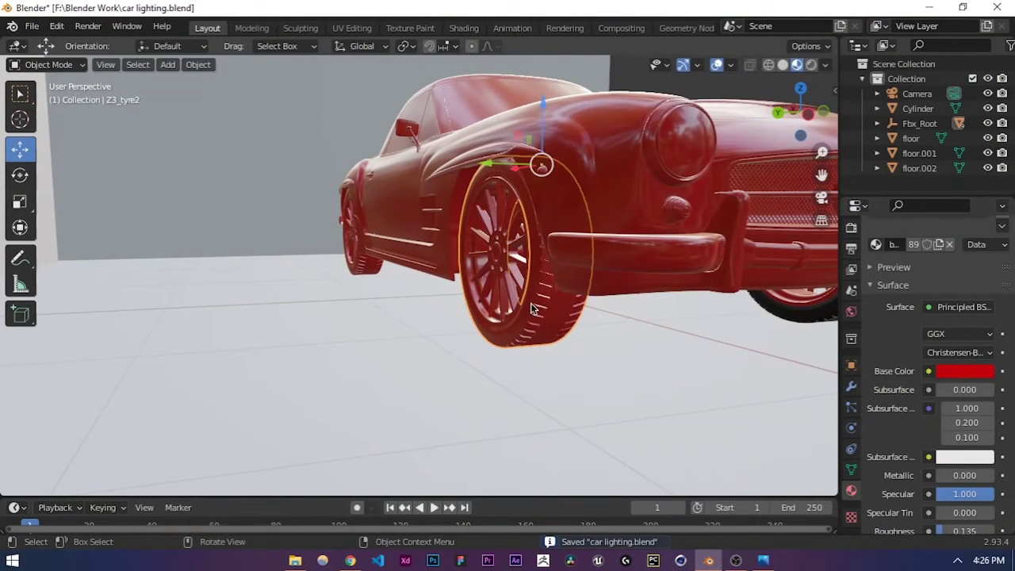
scroll(874, 309, "up", 2)
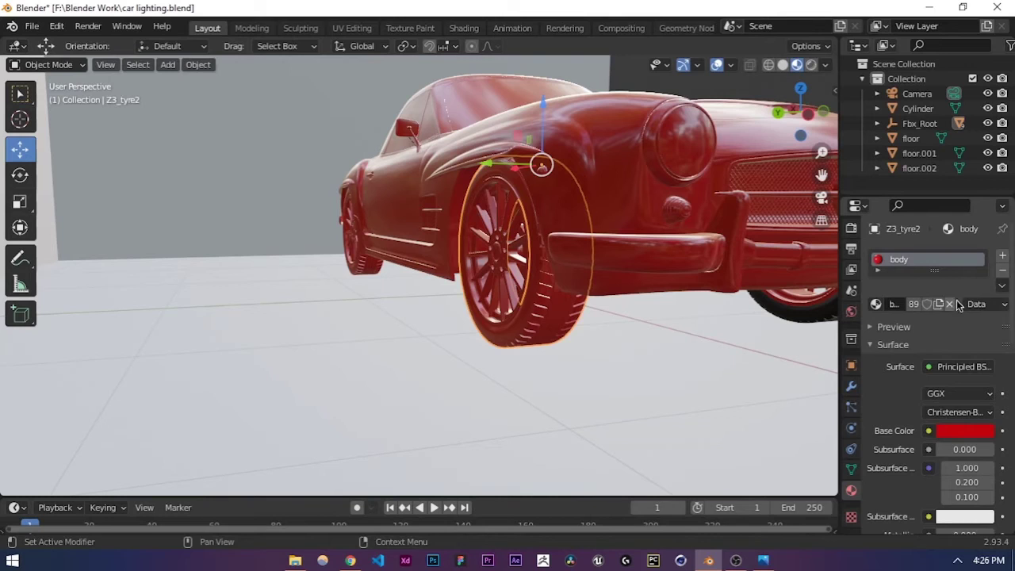
left_click(1002, 270)
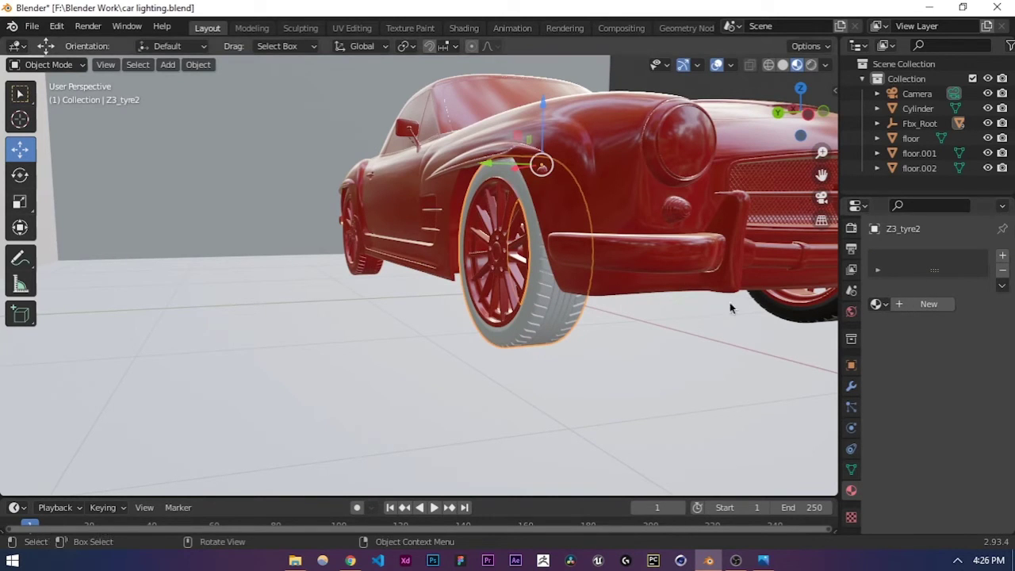
left_click(878, 304)
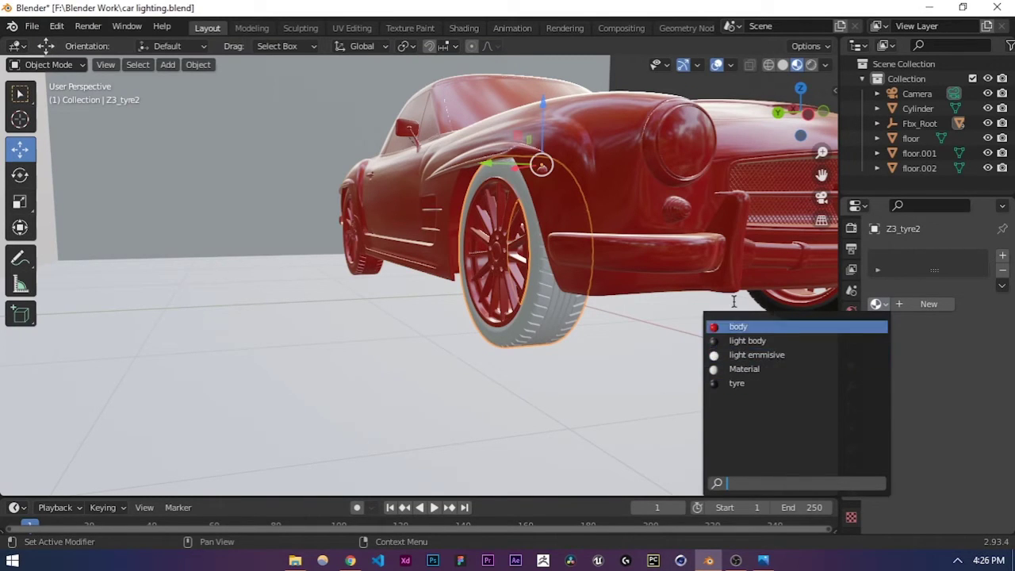
left_click(736, 385)
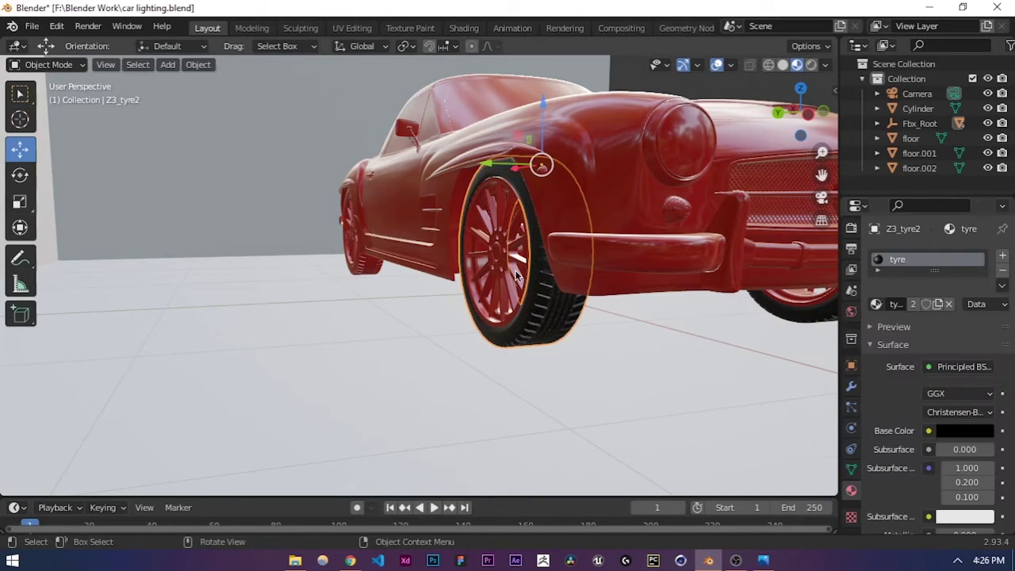
Step: Replace the body material on the rear tyre of that same side with the tyre material
left_click(358, 271)
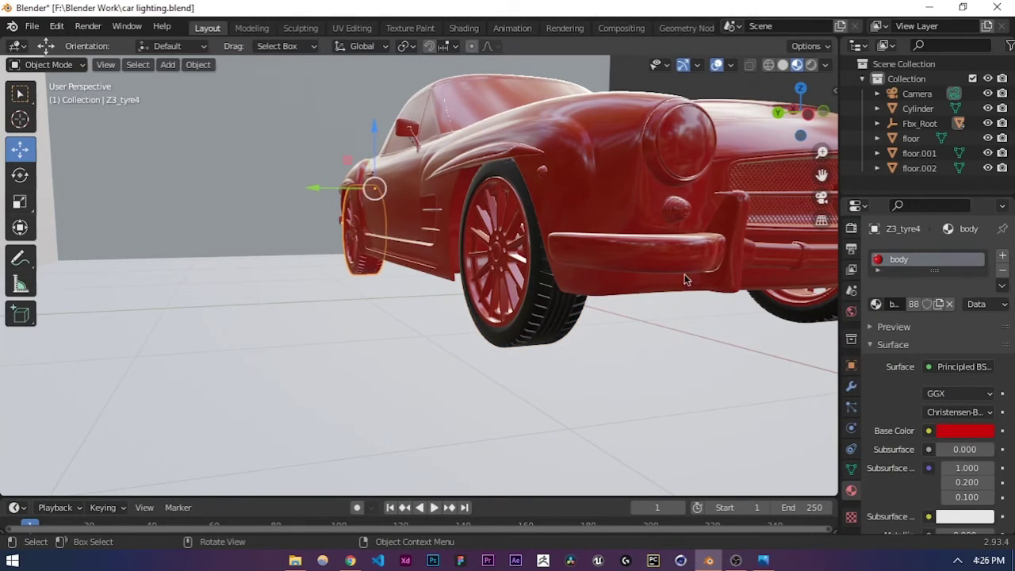
left_click(1001, 270)
left_click(875, 303)
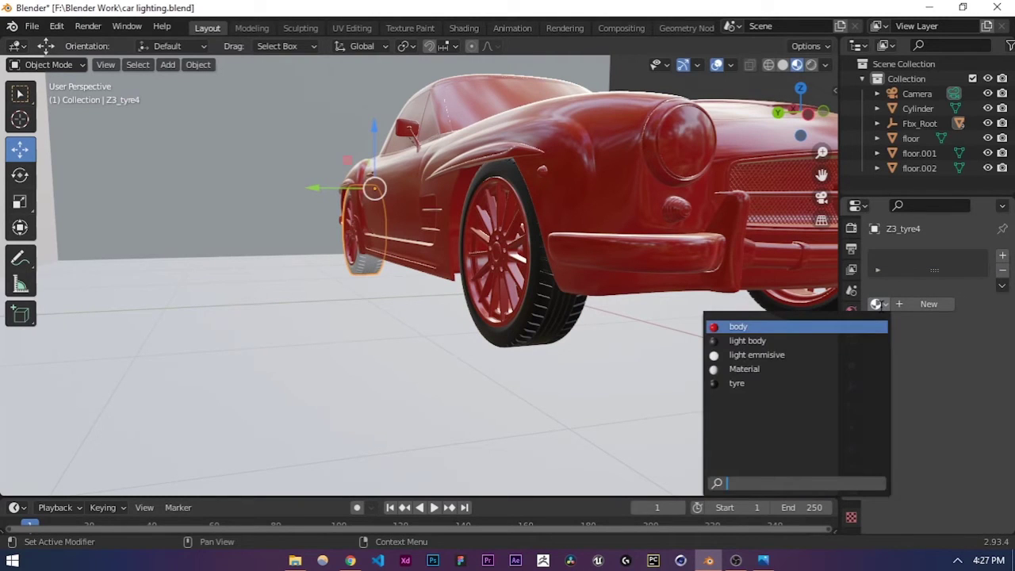
left_click(733, 383)
Step: Replace the body material on the remaining rear tyre with the tyre material and save the file
middle_click_drag(690, 370, 419, 269)
left_click(572, 278)
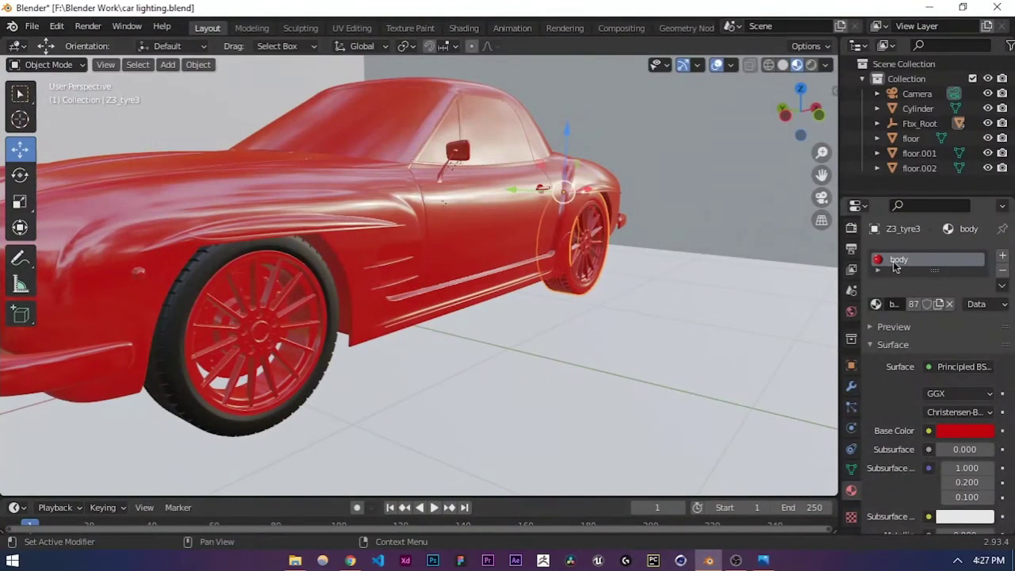
left_click(1002, 269)
left_click(875, 304)
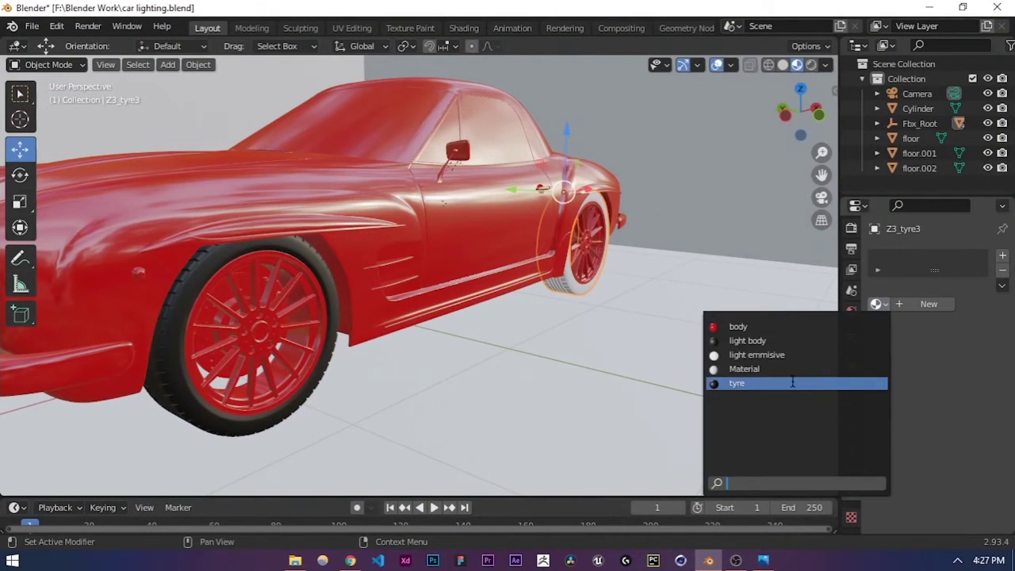
left_click(733, 383)
left_click(697, 302)
scroll(696, 302, "down", 5)
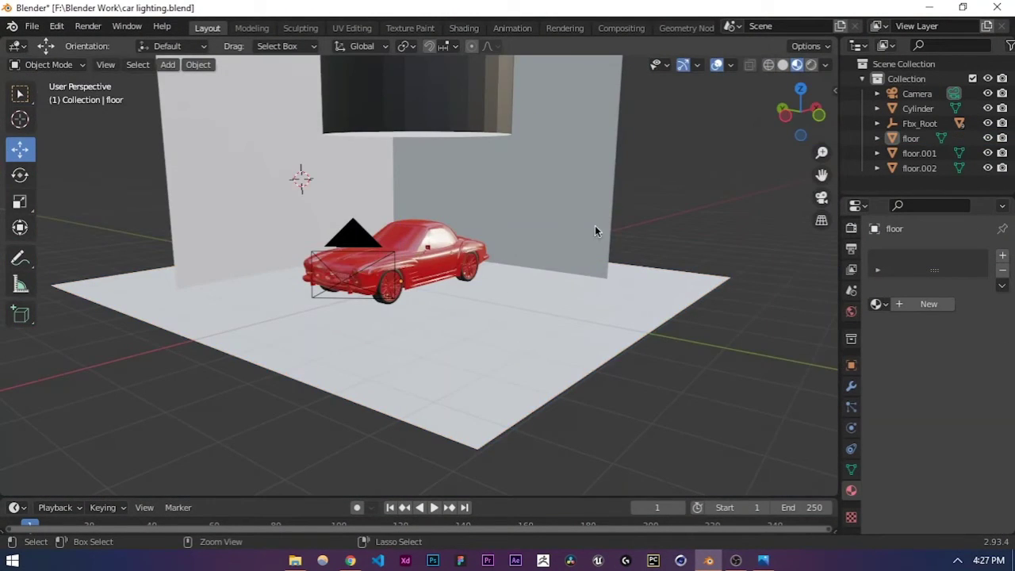
key("ctrl+s")
Step: Save the file and replace the body material on the front wheel's rim with a new material
scroll(391, 291, "up", 4)
middle_click_drag(391, 291, 527, 299)
scroll(475, 347, "up", 10)
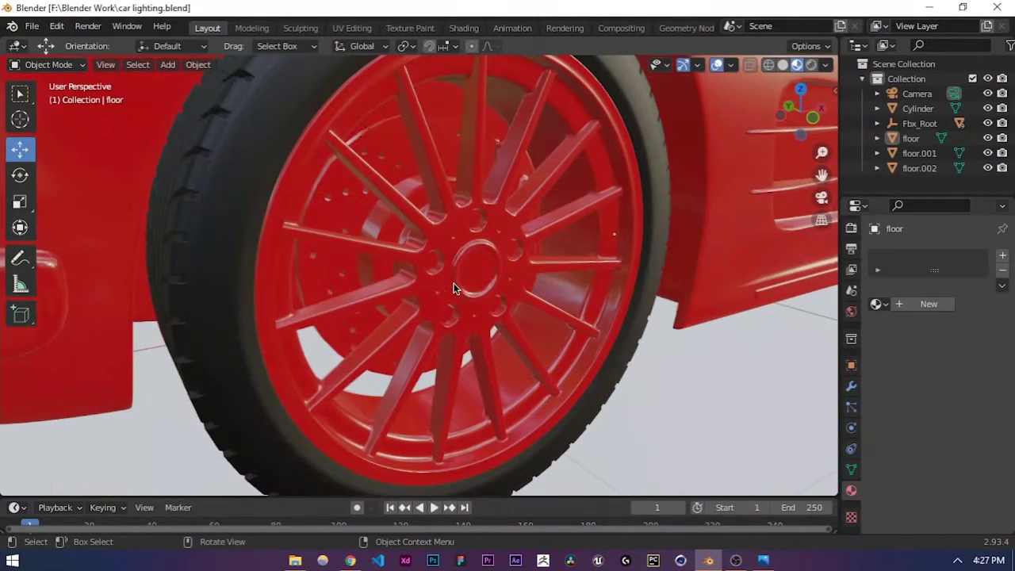
key("ctrl+s")
left_click(427, 287)
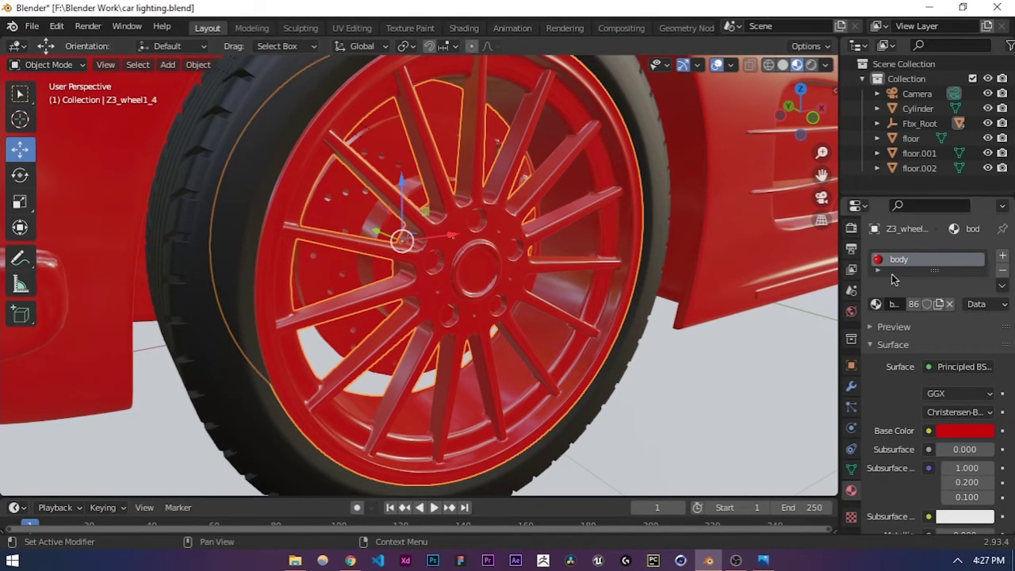
left_click(1004, 271)
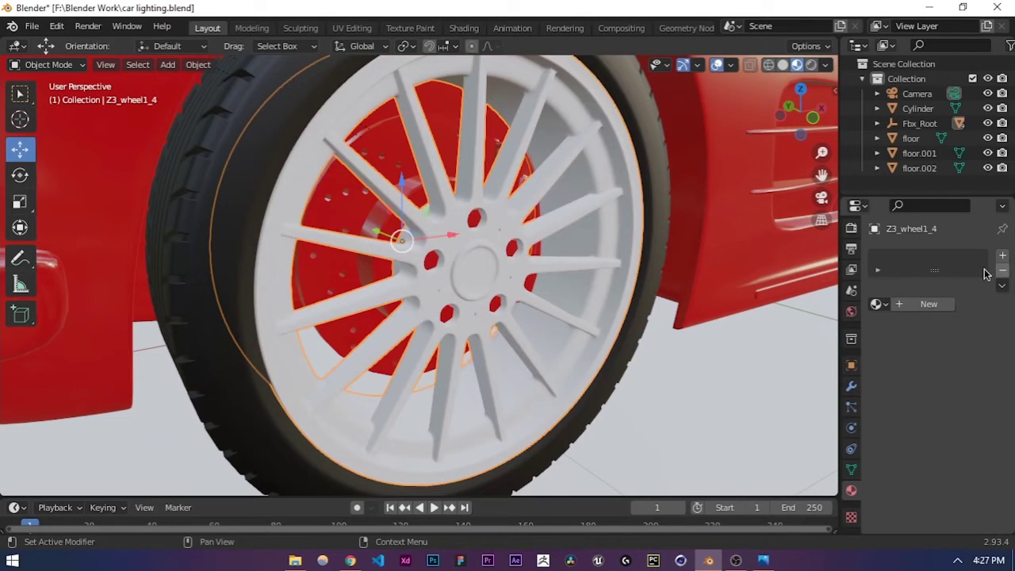
left_click(918, 303)
Step: Give the new rim material a dark grey base color, Metallic 1.000, Specular 1.000 and Roughness 0.146
scroll(897, 418, "down", 2)
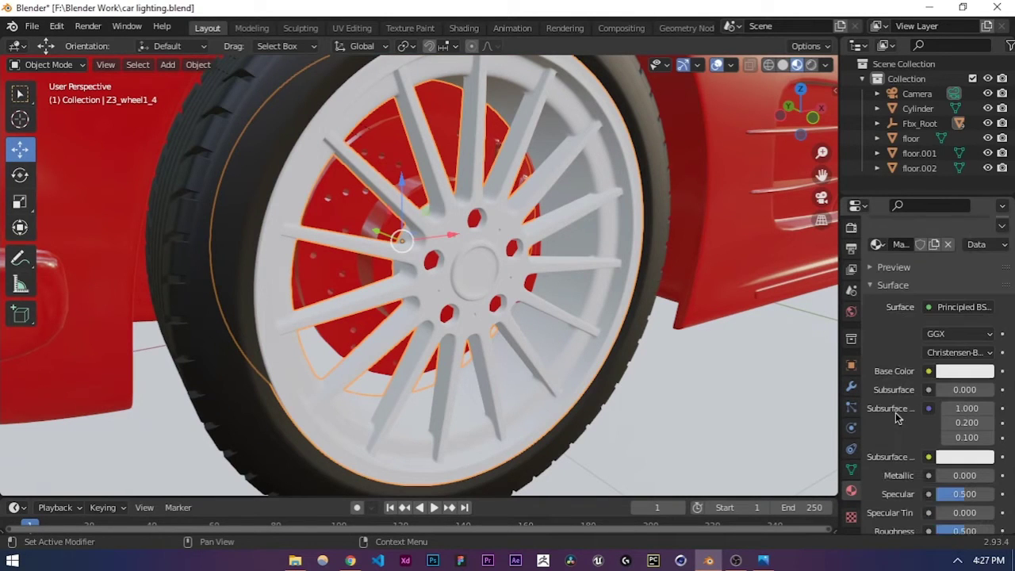
left_click(952, 372)
left_click_drag(987, 225, 982, 230)
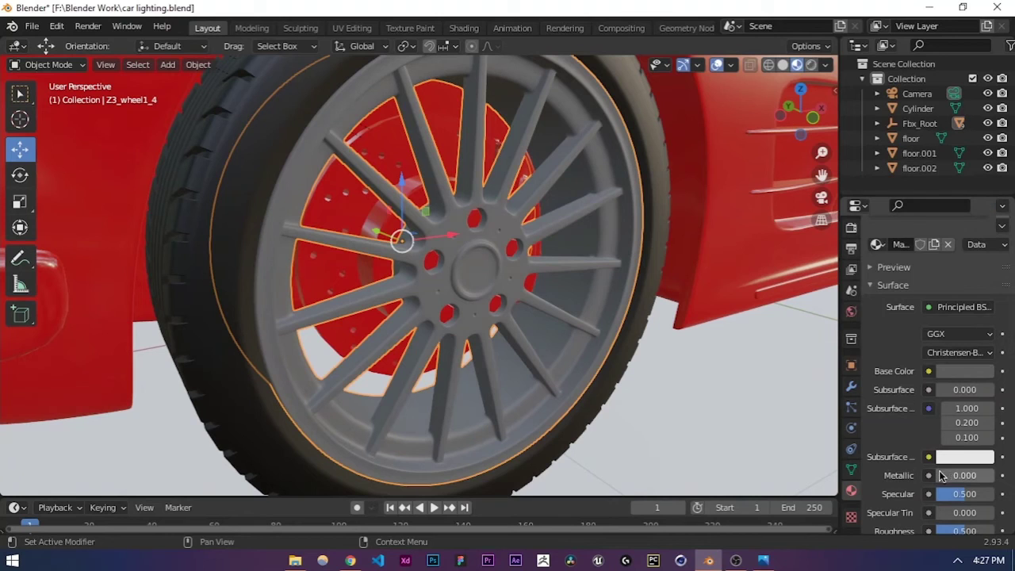
left_click_drag(964, 474, 991, 474)
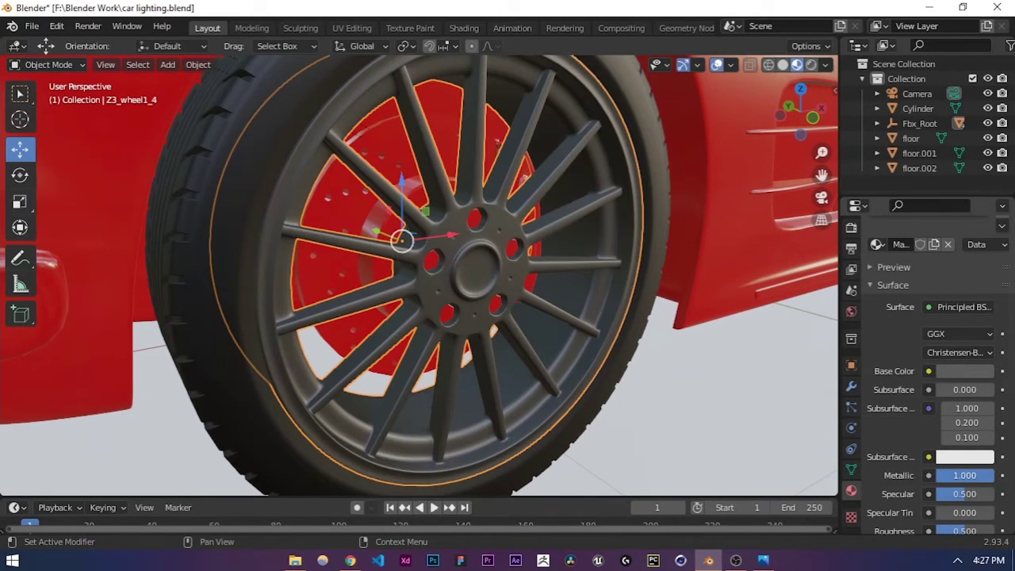
scroll(891, 451, "down", 3)
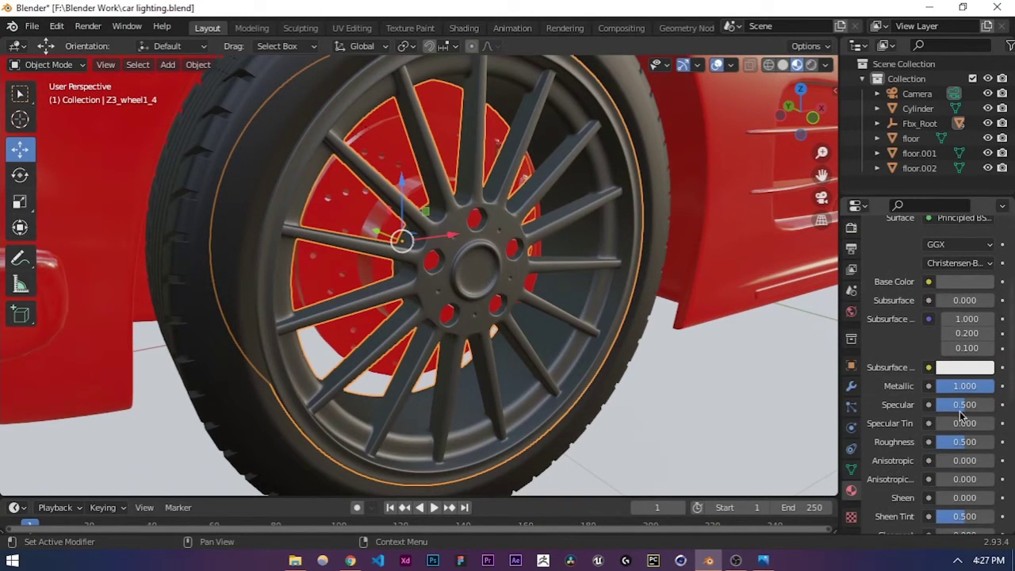
left_click_drag(972, 449, 951, 449)
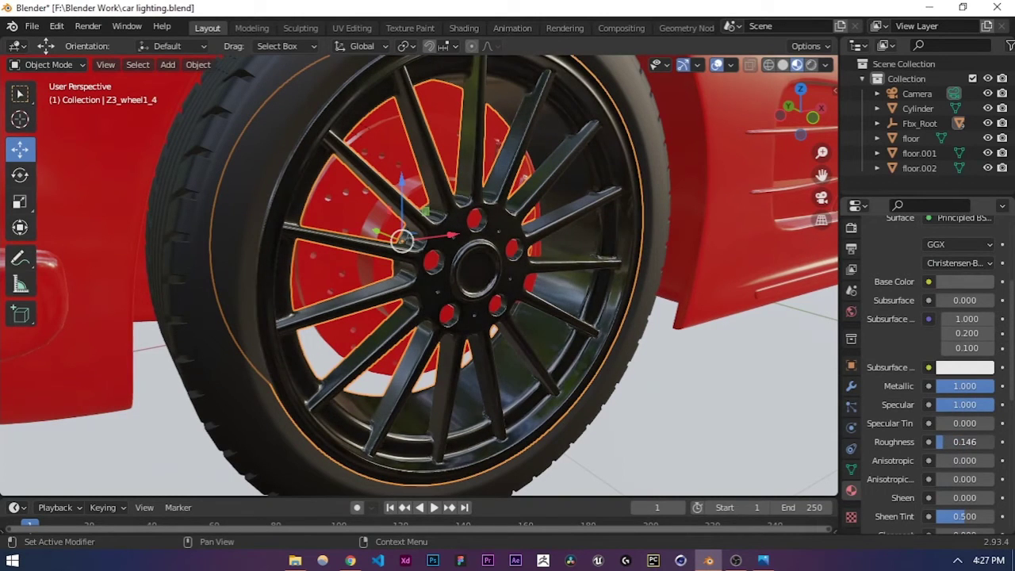
Step: Switch to Rendered shading, lighten the front rim material's grey base color and set its Specular to 0.810
left_click(810, 66)
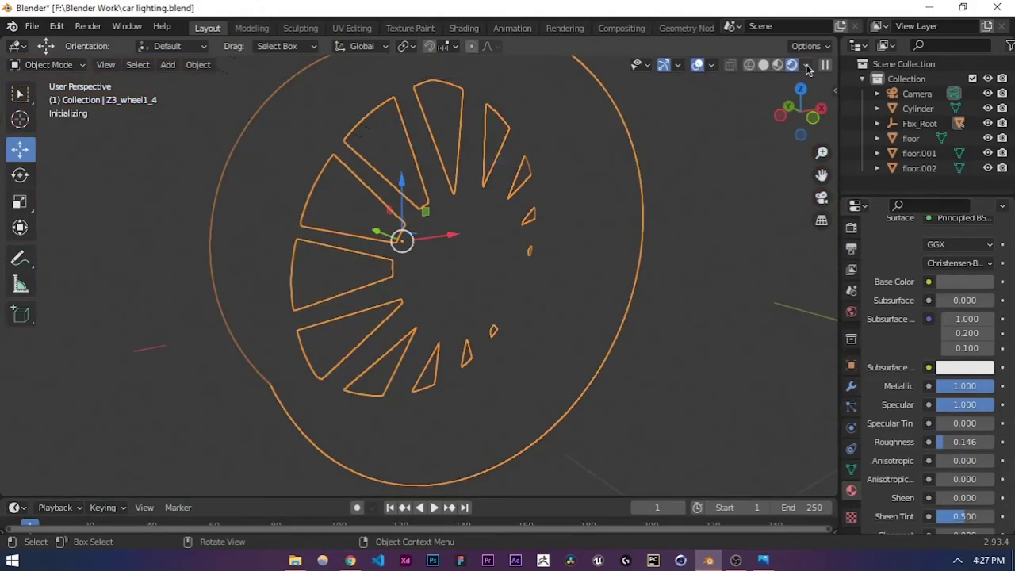
scroll(480, 246, "down", 10)
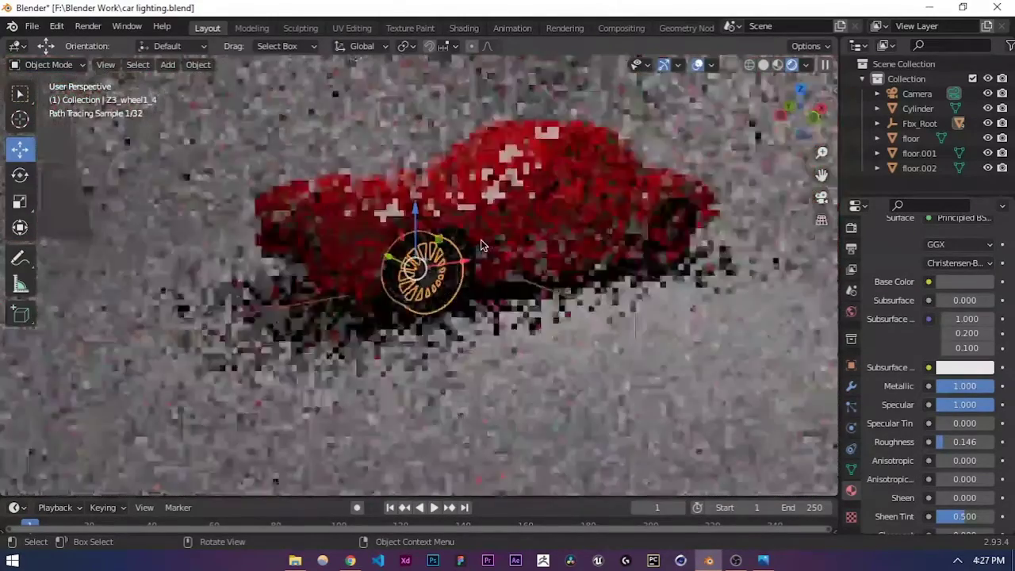
left_click(521, 263)
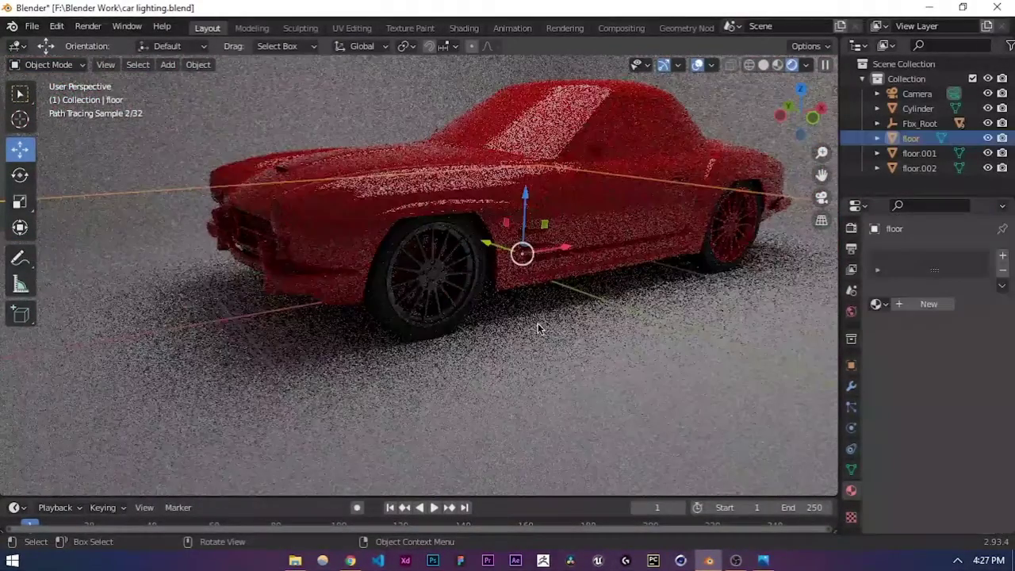
left_click(426, 287)
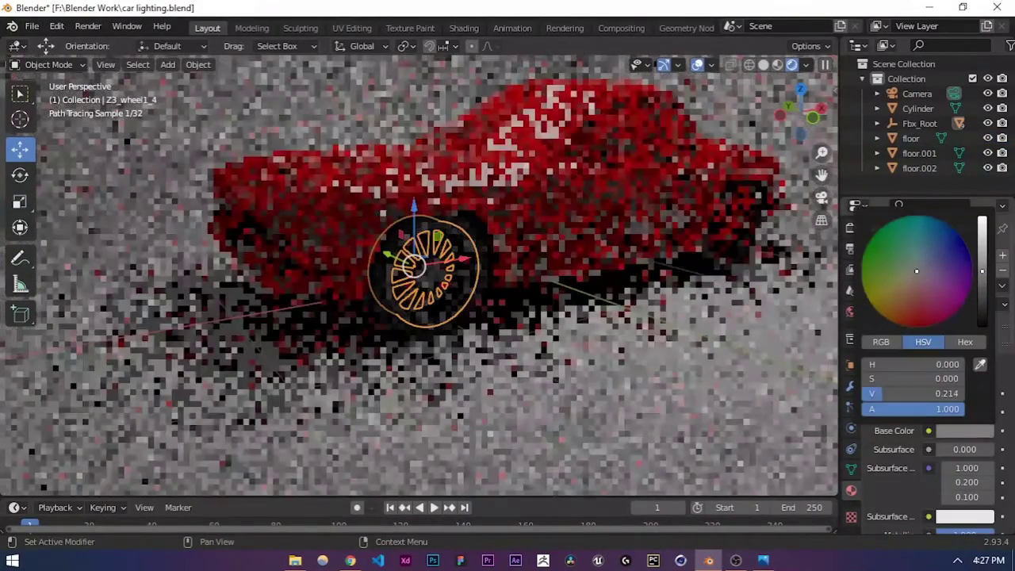
left_click_drag(982, 271, 983, 264)
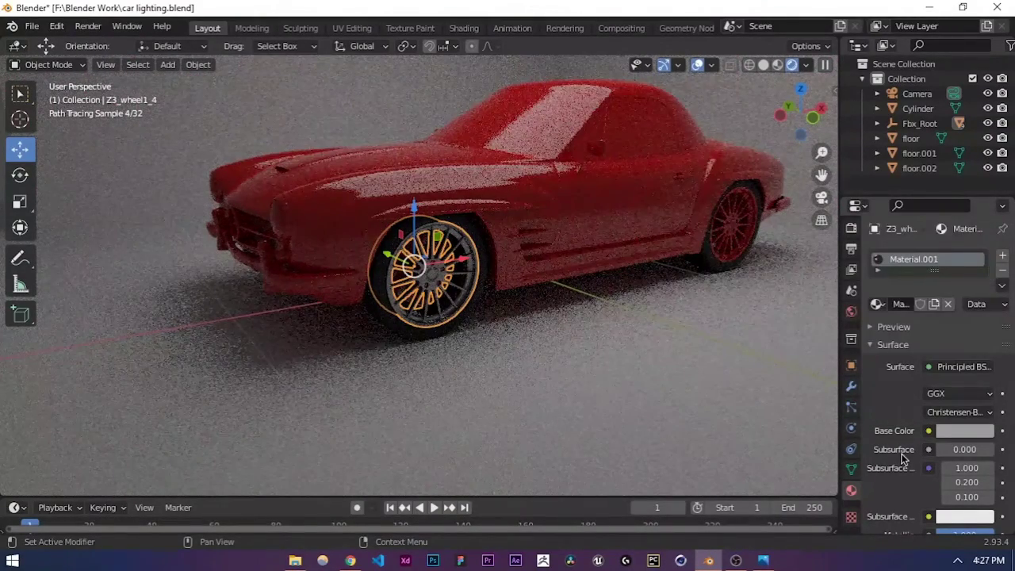
scroll(903, 458, "down", 5)
mouse_move(964, 442)
left_mouse_down()
mouse_move(951, 442)
mouse_move(927, 385)
mouse_move(997, 390)
left_mouse_up()
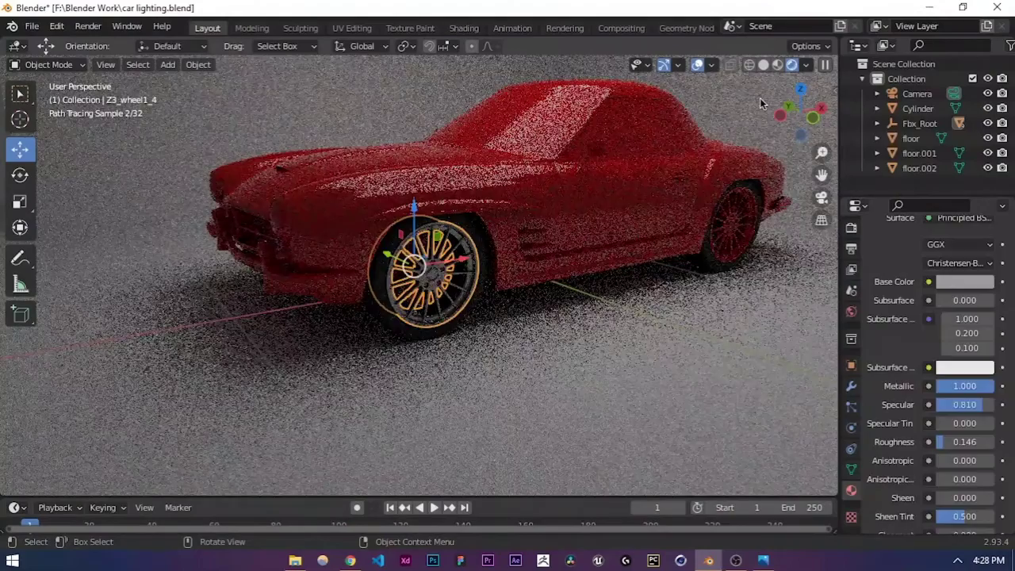
Step: Deselect the rim and check the rendered car through the camera view
left_click(579, 376)
scroll(579, 377, "down", 2)
middle_click_drag(593, 363, 604, 360)
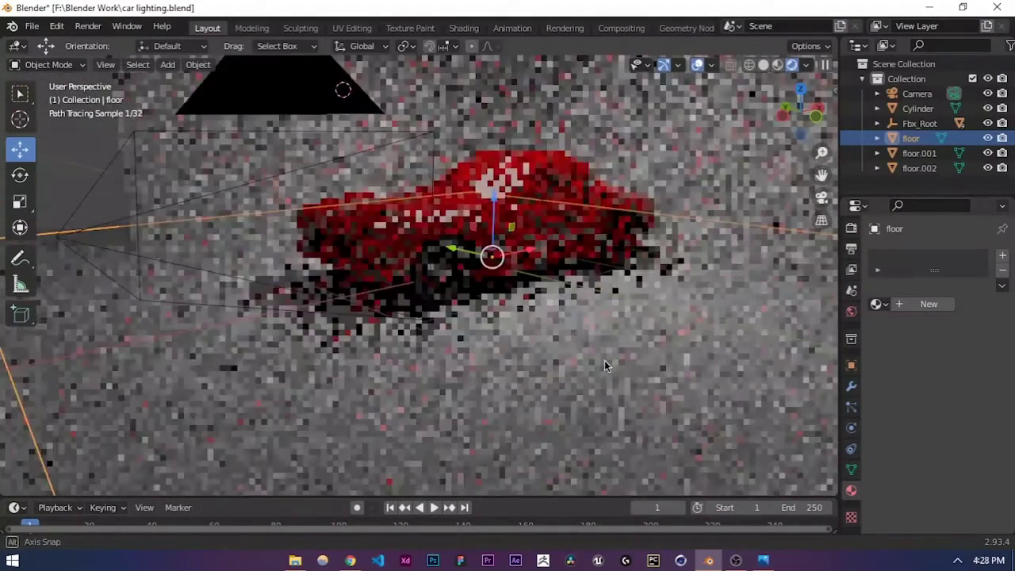
left_click(822, 198)
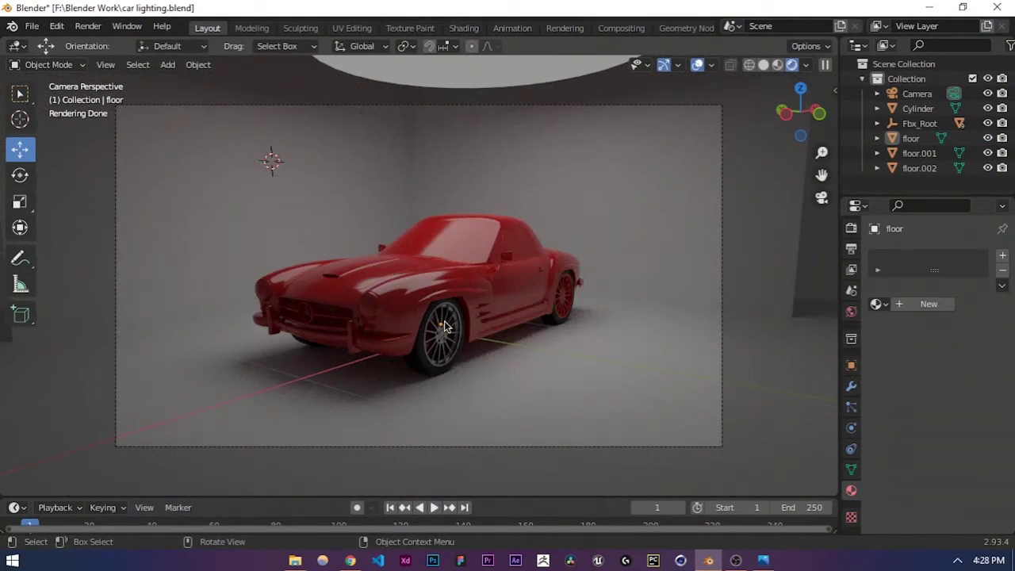
Step: Select the front rim, return the viewport to Material Preview shading and save the file
left_click(444, 343)
left_click(778, 67)
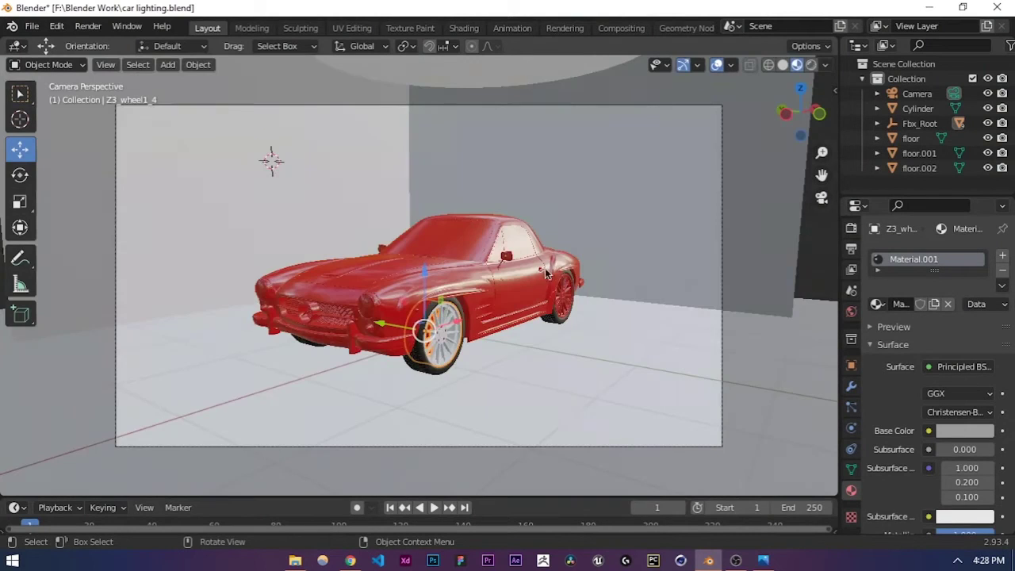
key("ctrl+s")
Step: Replace the body material on the rear wheel's rim on the same side with Material.001
middle_click_drag(460, 316, 408, 312, "shift")
scroll(339, 314, "up", 4)
scroll(380, 310, "down", 3)
scroll(408, 316, "up", 4)
left_click(386, 340)
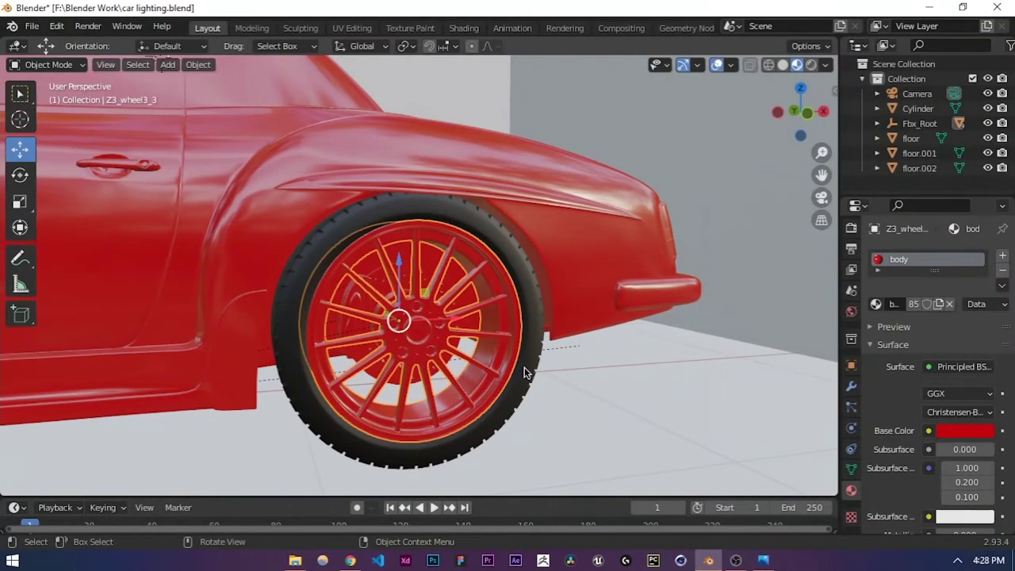
left_click(1003, 274)
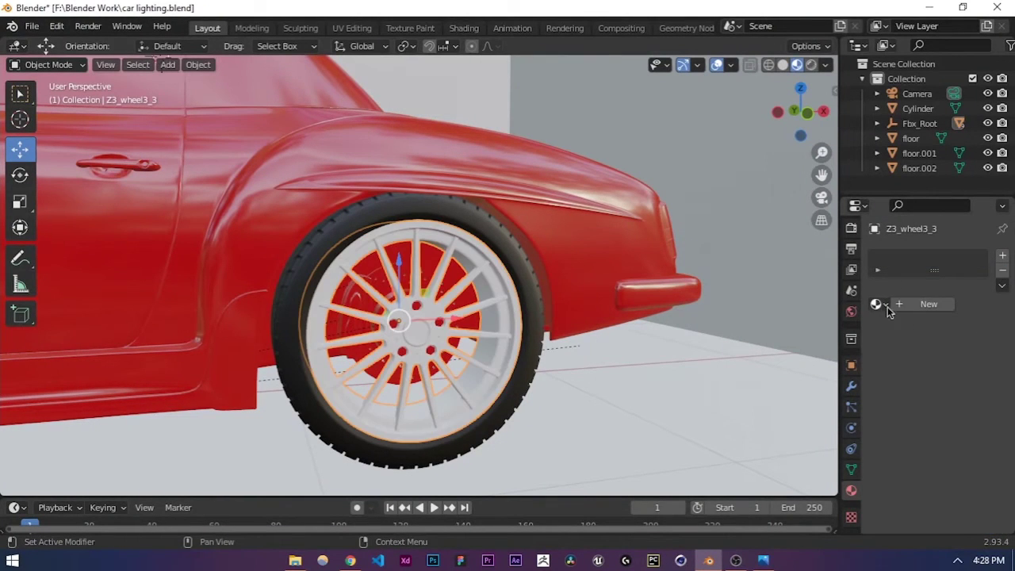
left_click(878, 305)
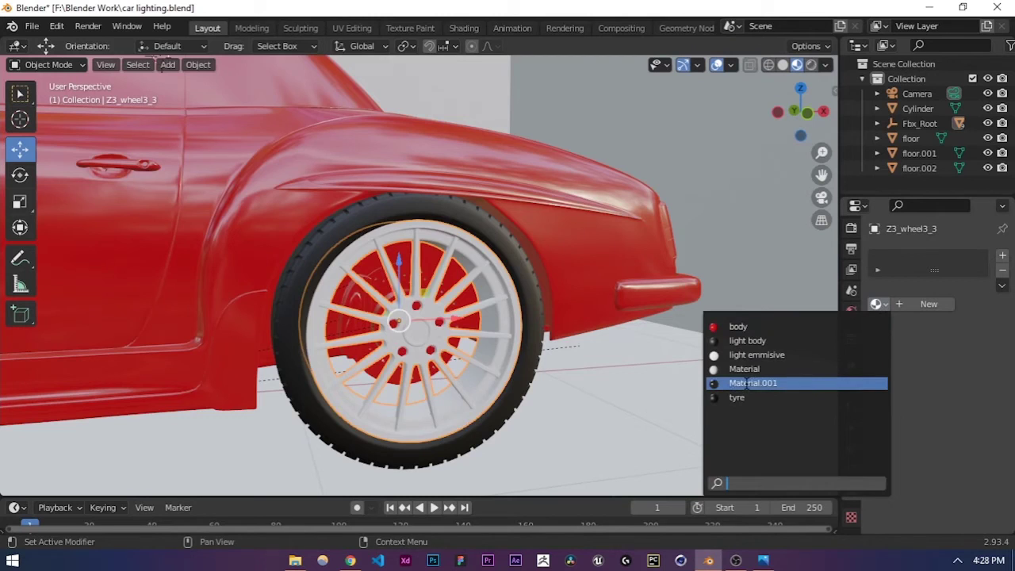
left_click(751, 383)
Step: Rename the rim material as "metal shiny" and save the file
scroll(713, 380, "down", 5)
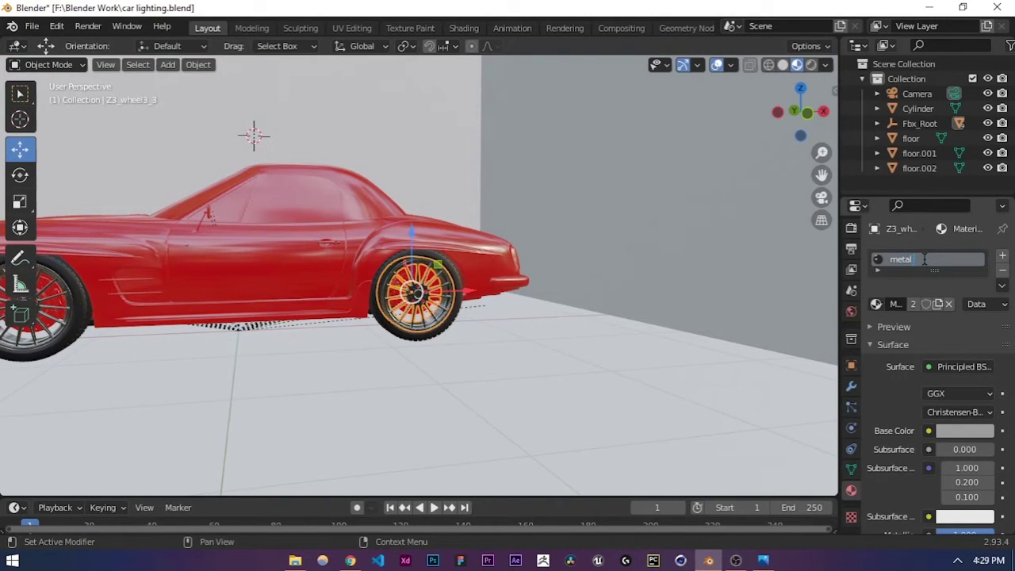
key("Return")
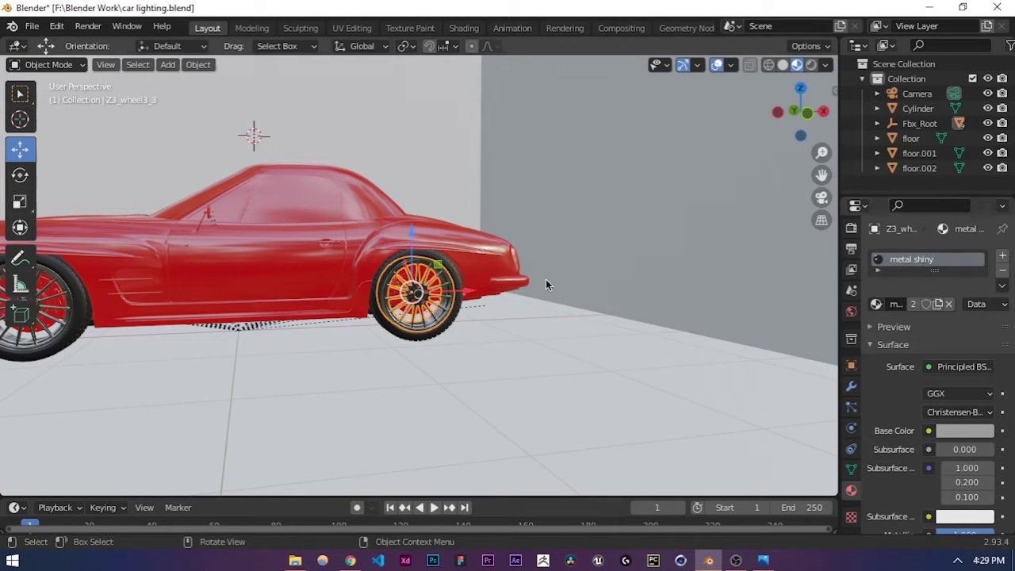
scroll(497, 244, "down", 7)
key("alt+a")
middle_click_drag(385, 277, 431, 316)
scroll(385, 314, "up", 6)
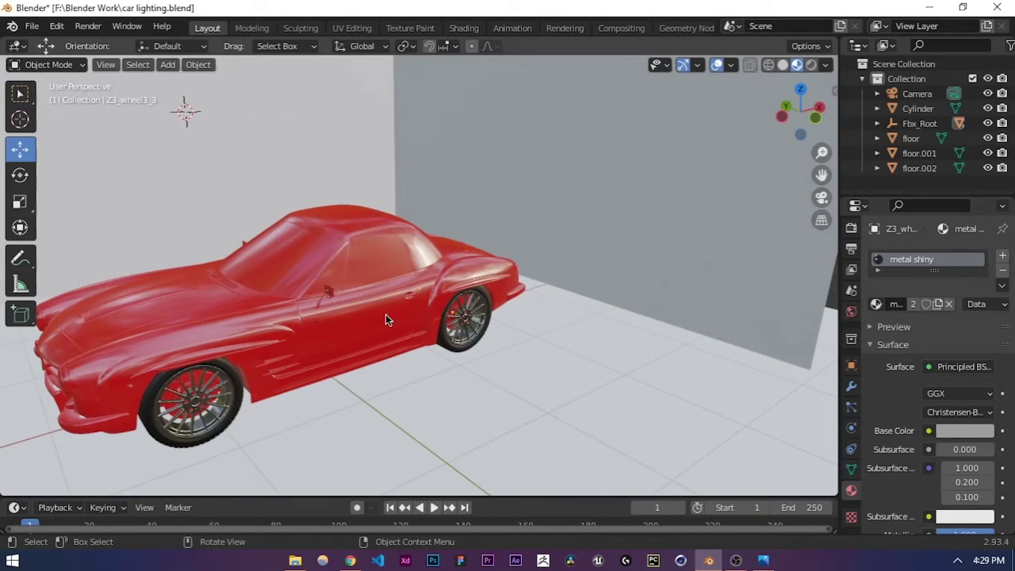
key("ctrl+s")
Step: Replace the body material on the front rim at the car's other side with metal shiny
middle_click_drag(310, 299, 614, 317)
scroll(439, 314, "up", 6)
middle_click_drag(439, 314, 555, 300)
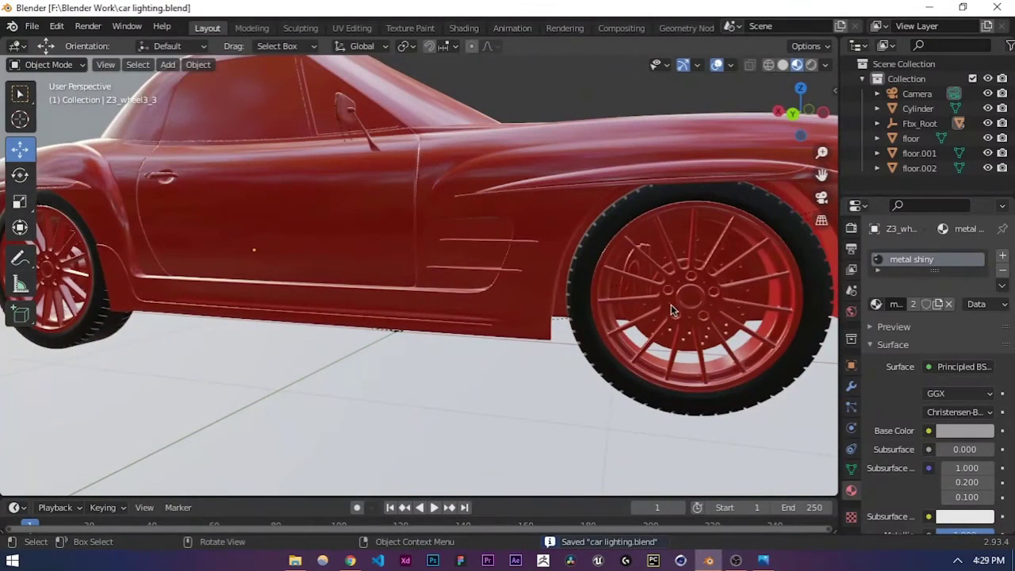
left_click(670, 309)
left_click(1002, 269)
left_click(876, 304)
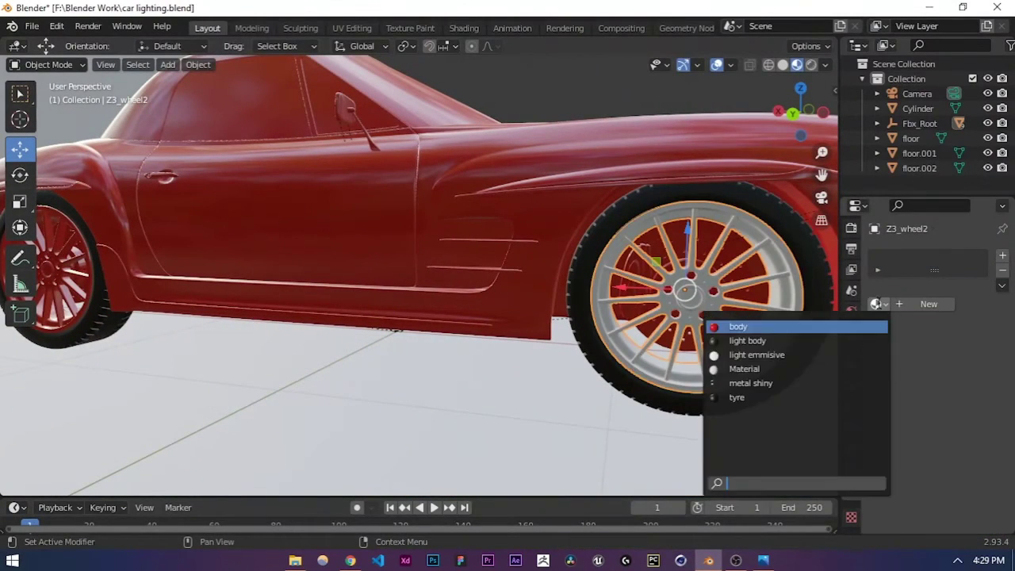
left_click(750, 383)
Step: Replace the body material on the remaining rear rim with metal shiny and save the file
middle_click_drag(681, 333, 507, 321)
left_click(238, 295)
left_click(1002, 269)
left_click(876, 304)
left_click(877, 304)
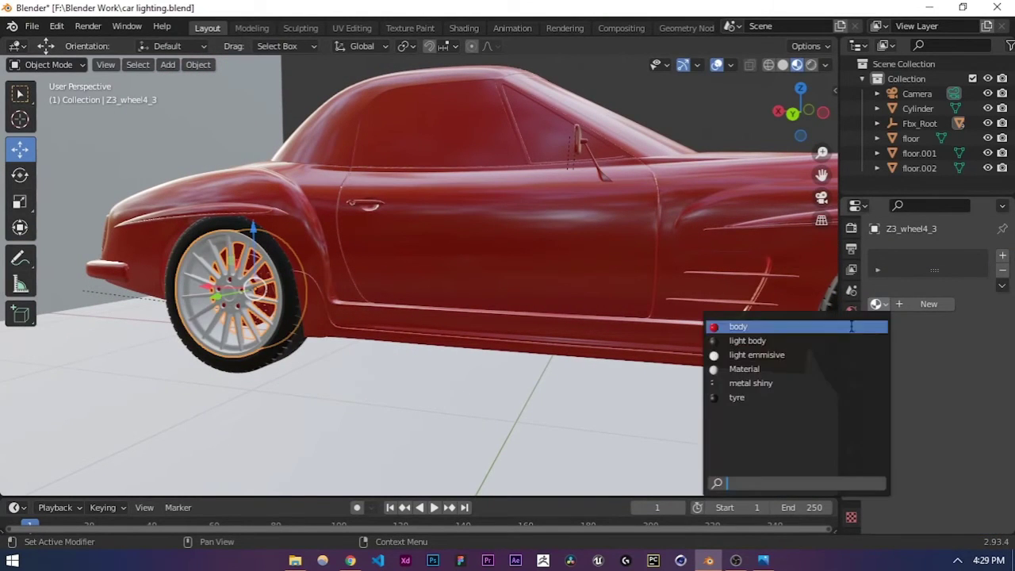
left_click(767, 383)
key("ctrl+s")
Step: Replace the body material on the front bumper with metal shiny
middle_click_drag(460, 262, 364, 256)
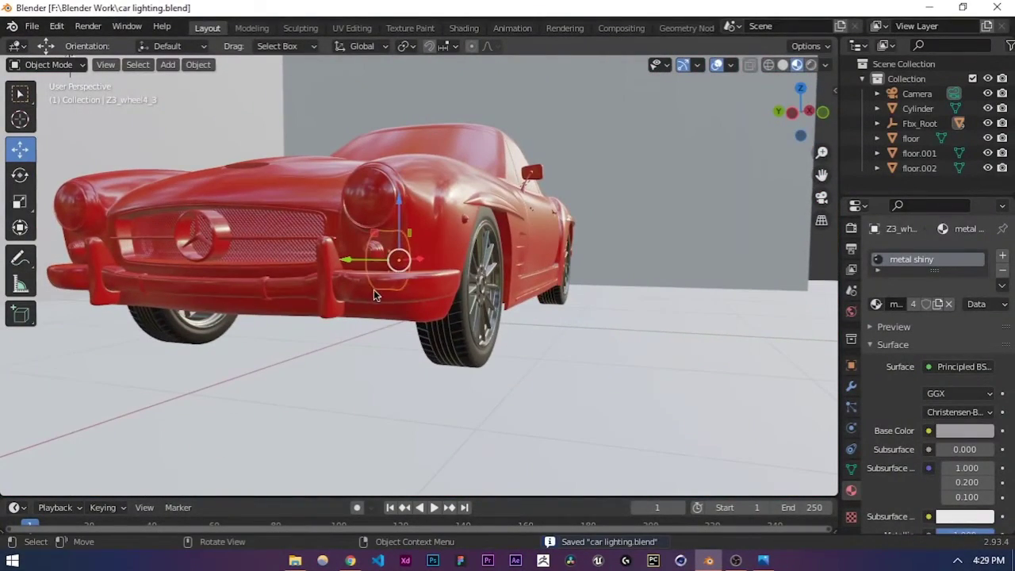
left_click(373, 290)
left_click(1002, 270)
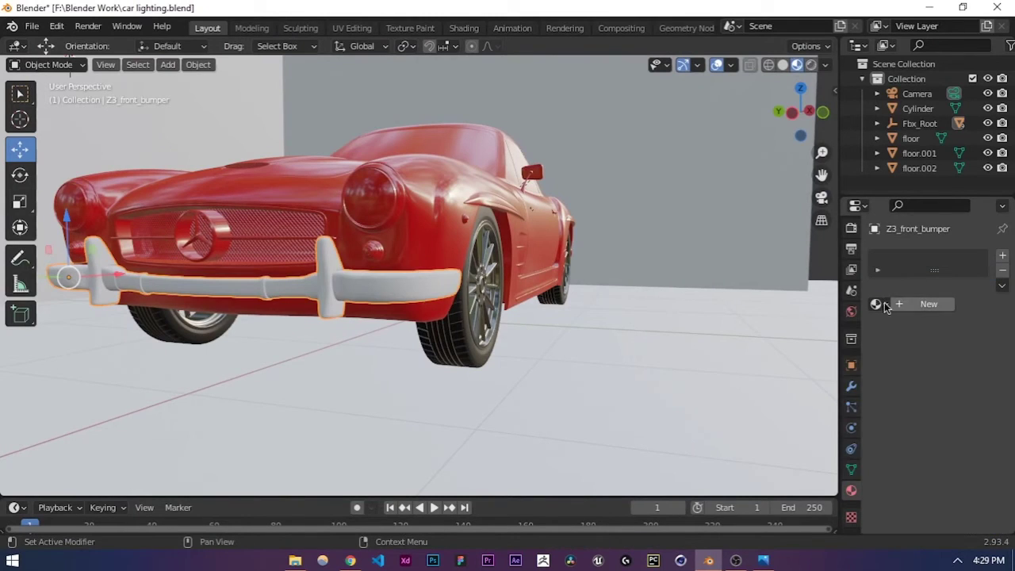
left_click(877, 304)
left_click(777, 383)
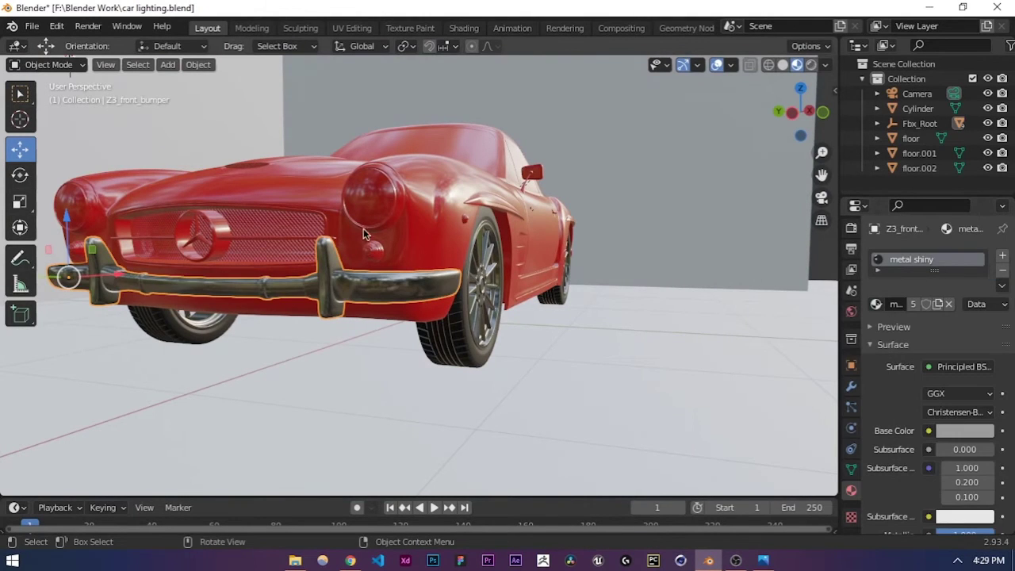
Step: Replace the body material on the grille's star emblem and crossbar with metal shiny
left_click(220, 235)
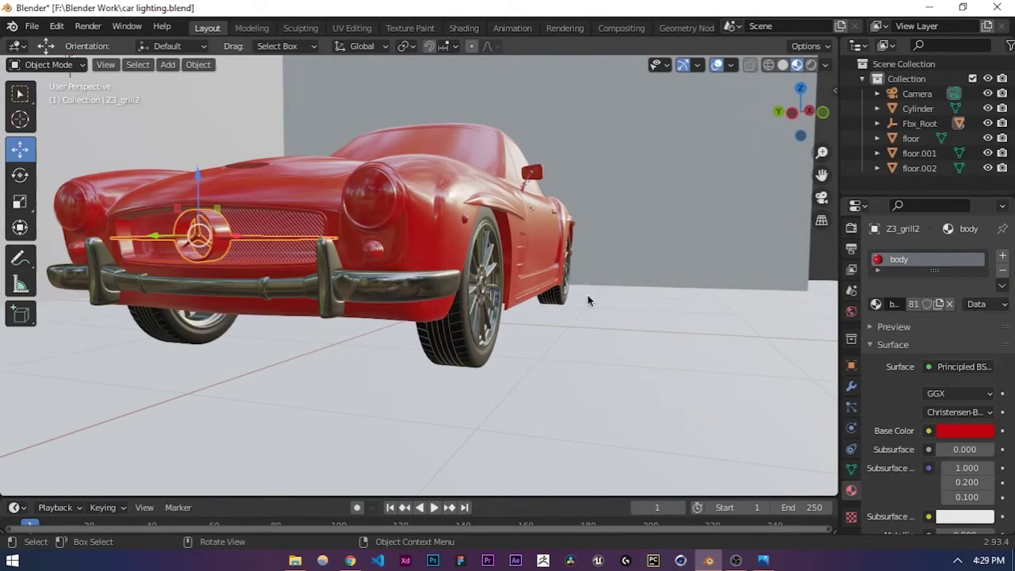
left_click(1002, 269)
left_click(876, 305)
left_click(751, 383)
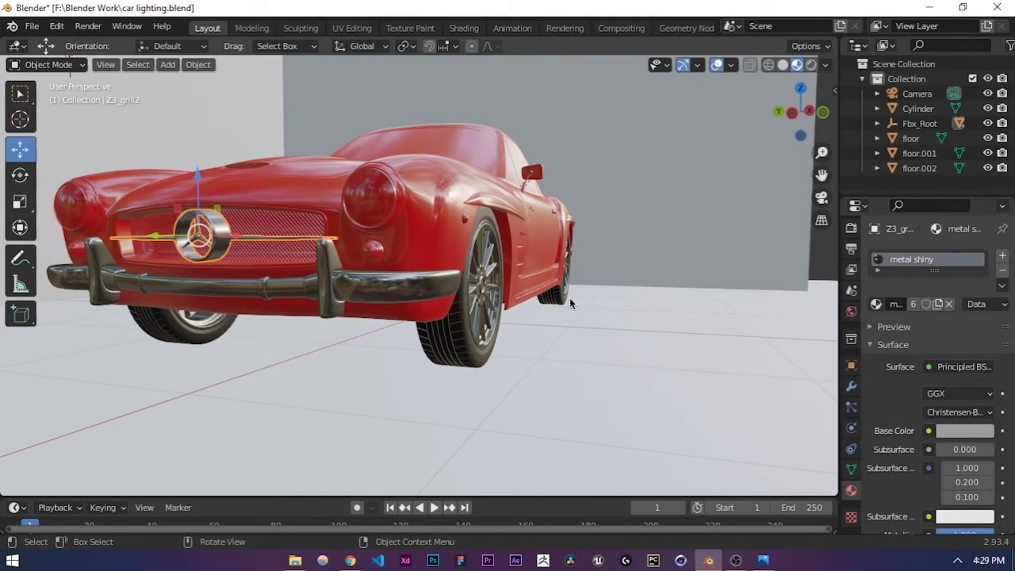
Step: Replace the body material on the front grille mesh with metal shiny and deselect it
left_click(282, 224)
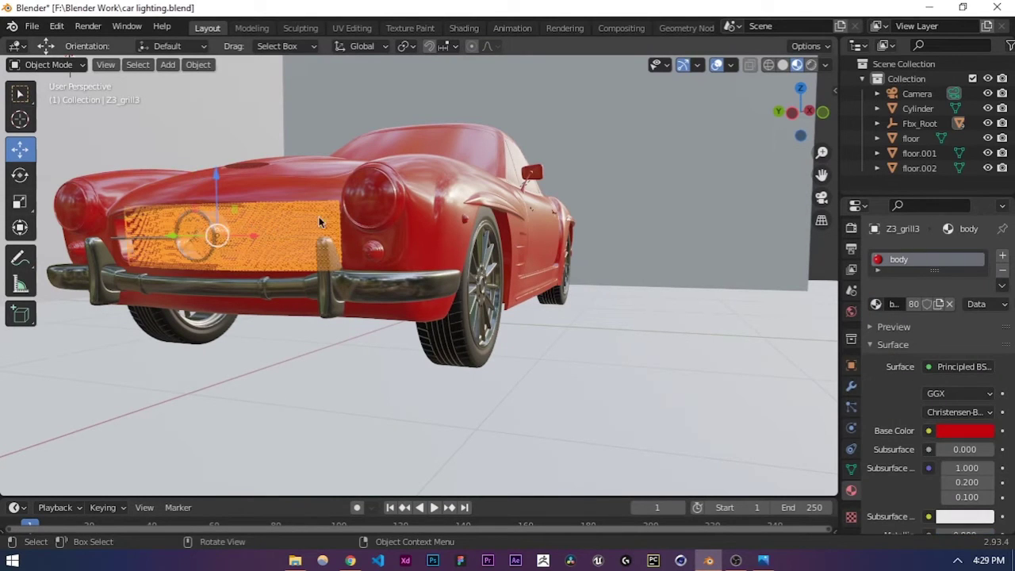
left_click(1002, 270)
left_click(876, 305)
left_click(751, 382)
scroll(504, 310, "down", 6)
scroll(504, 310, "down", 1)
left_click(682, 200)
Step: Replace the body material on the left headlight's ring with metal shiny
scroll(362, 282, "up", 5)
middle_click_drag(361, 282, 402, 298)
scroll(402, 294, "up", 3)
middle_click_drag(599, 281, 425, 282)
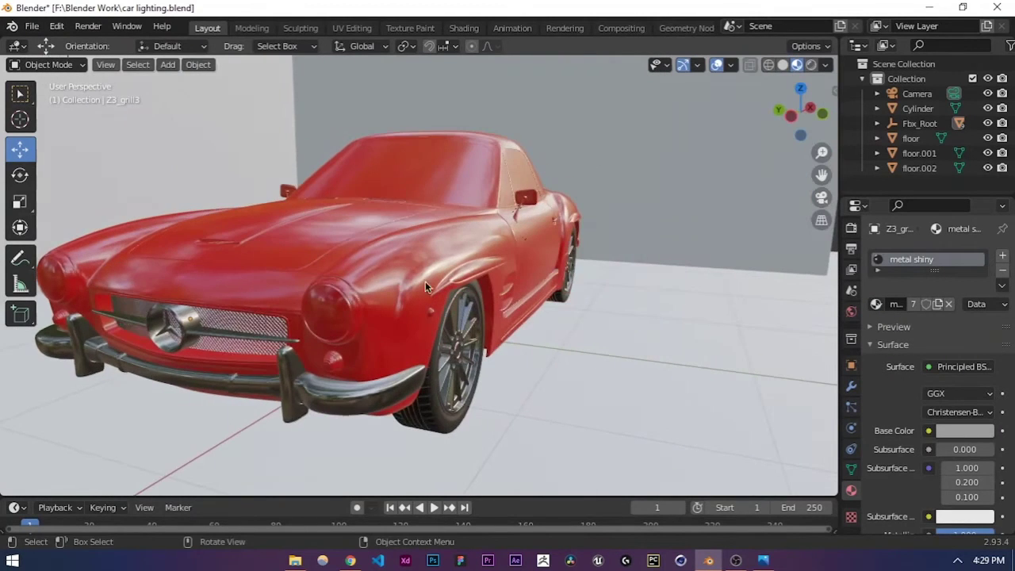
left_click(353, 300)
left_click(1001, 273)
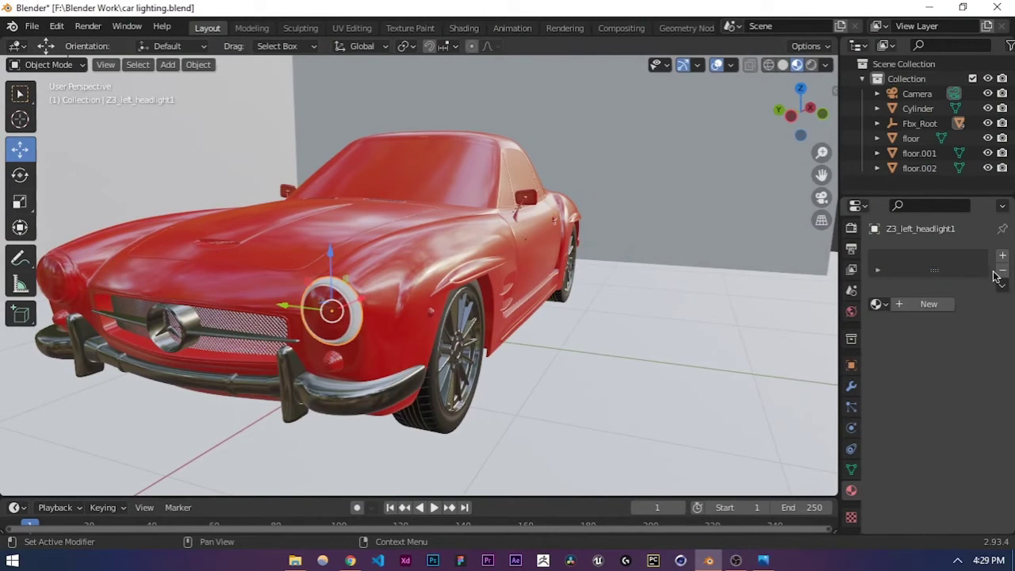
left_click(875, 303)
left_click(785, 386)
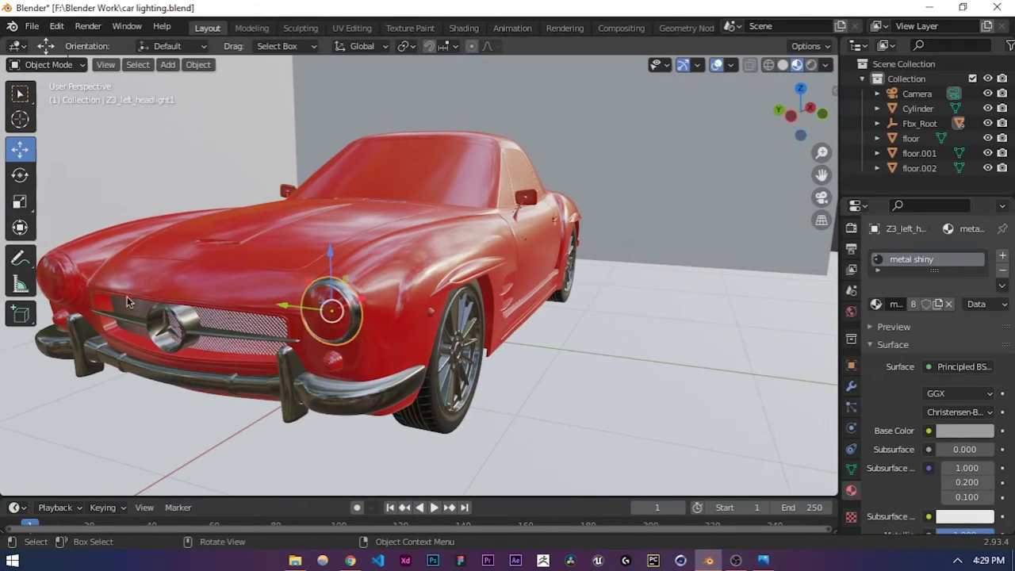
Step: Replace the body material on the right headlight's ring with metal shiny
left_click(68, 283)
left_click(1001, 273)
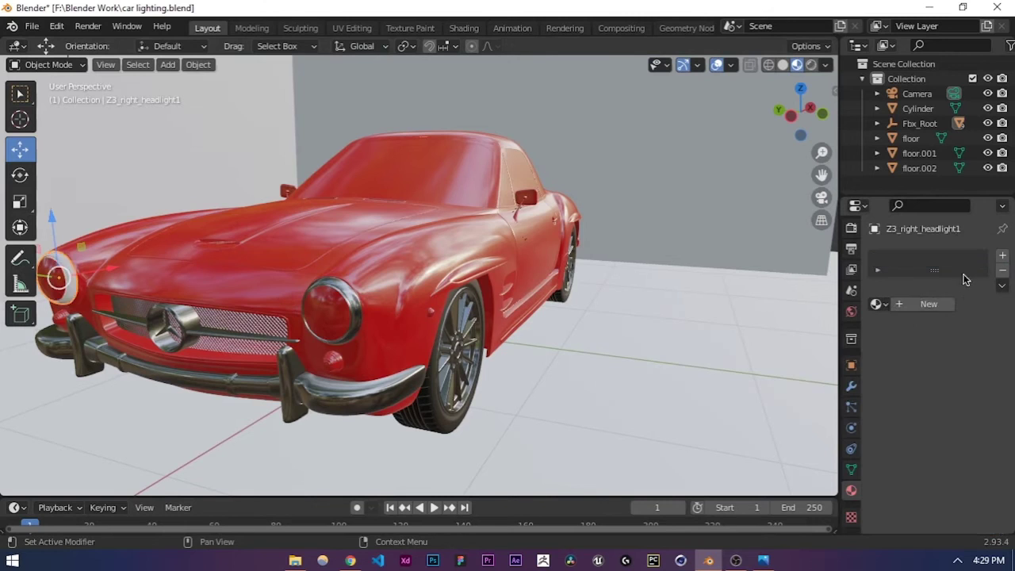
left_click(875, 303)
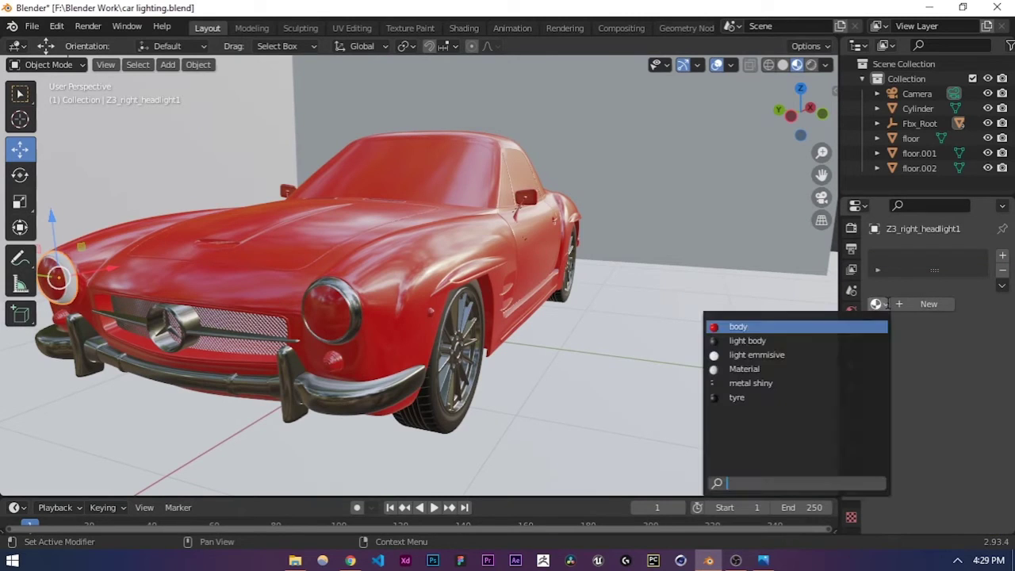
left_click(749, 384)
Step: Replace the body material on the left front turn light below the headlight with metal shiny
middle_click_drag(308, 335, 279, 323)
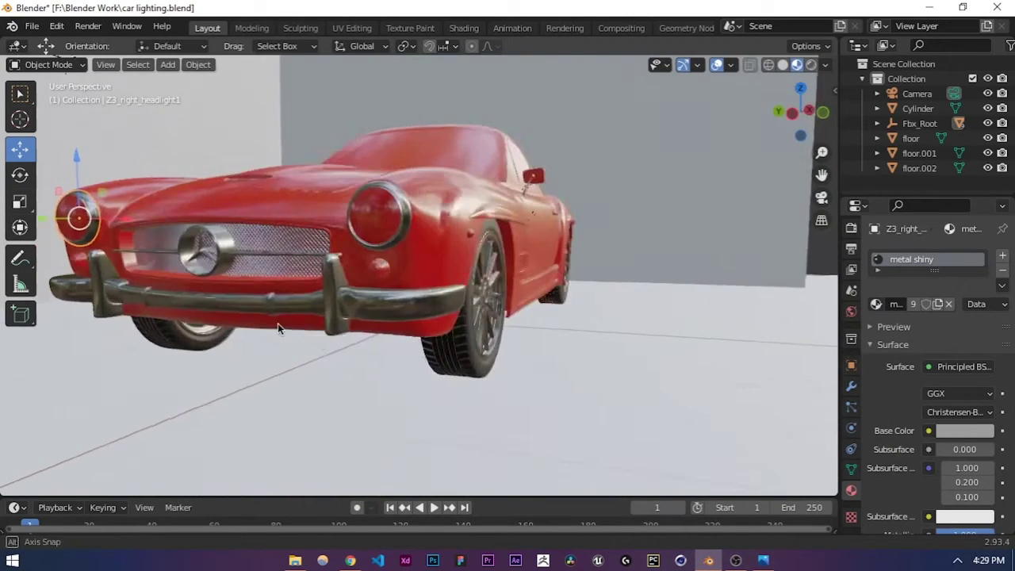
scroll(355, 289, "up", 5)
scroll(356, 293, "down", 5)
left_click(246, 272)
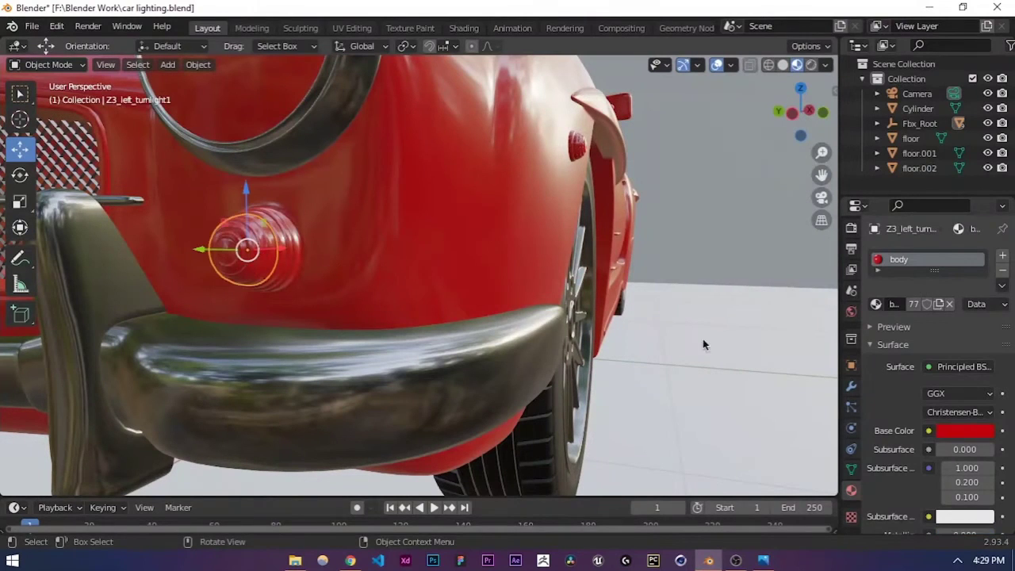
left_click(1001, 270)
left_click(876, 304)
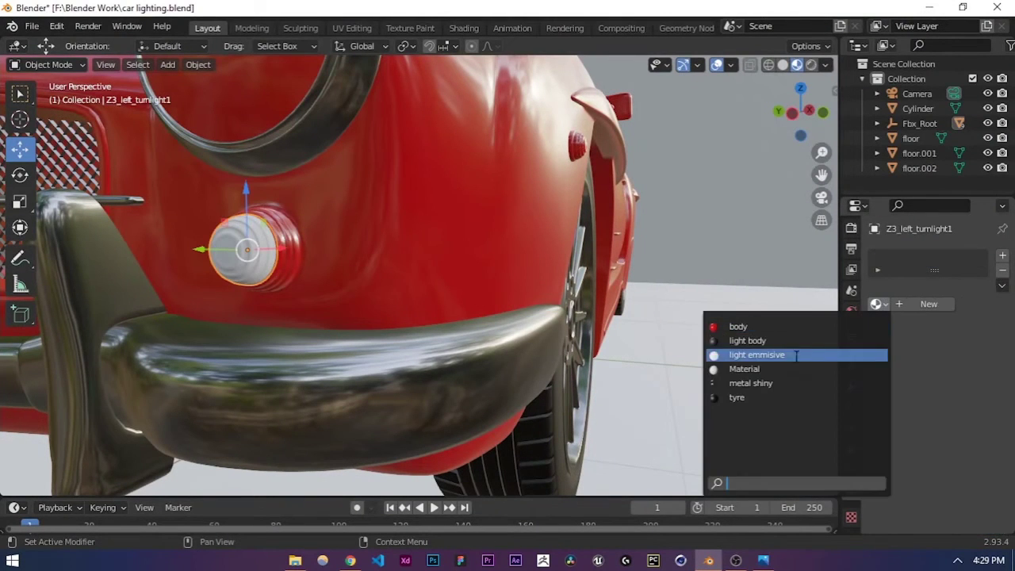
left_click(749, 385)
Step: Replace the body material on the right front turn light with metal shiny and save the file
scroll(317, 298, "down", 5)
scroll(174, 271, "up", 2)
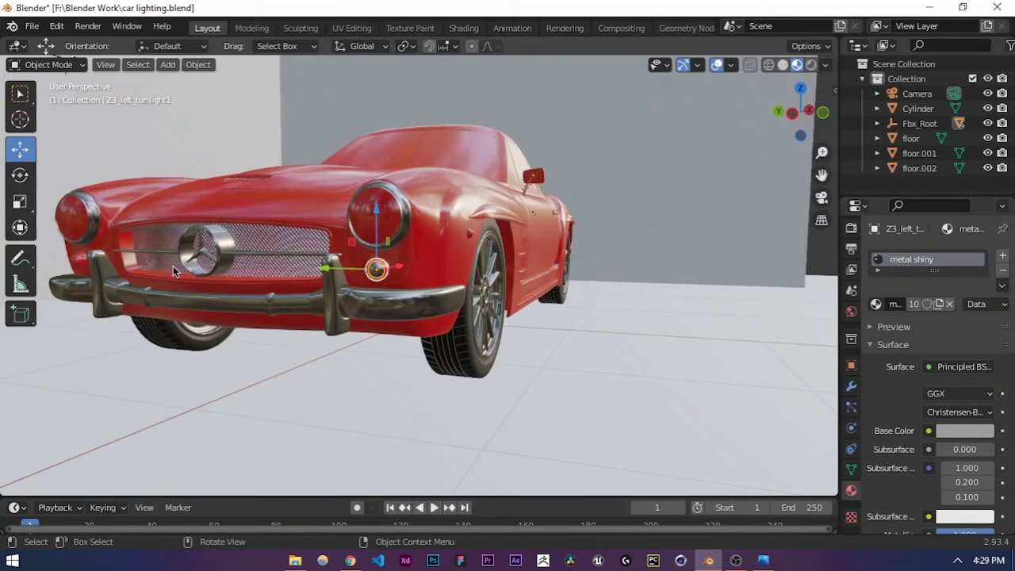
left_click(77, 264)
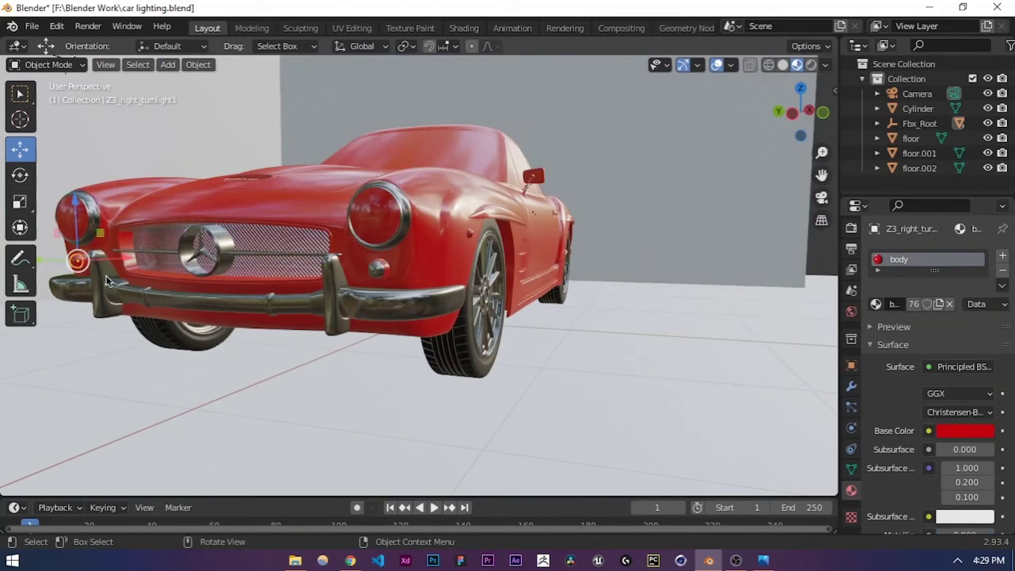
left_click(1002, 269)
left_click(875, 304)
left_click(737, 384)
scroll(420, 294, "down", 5)
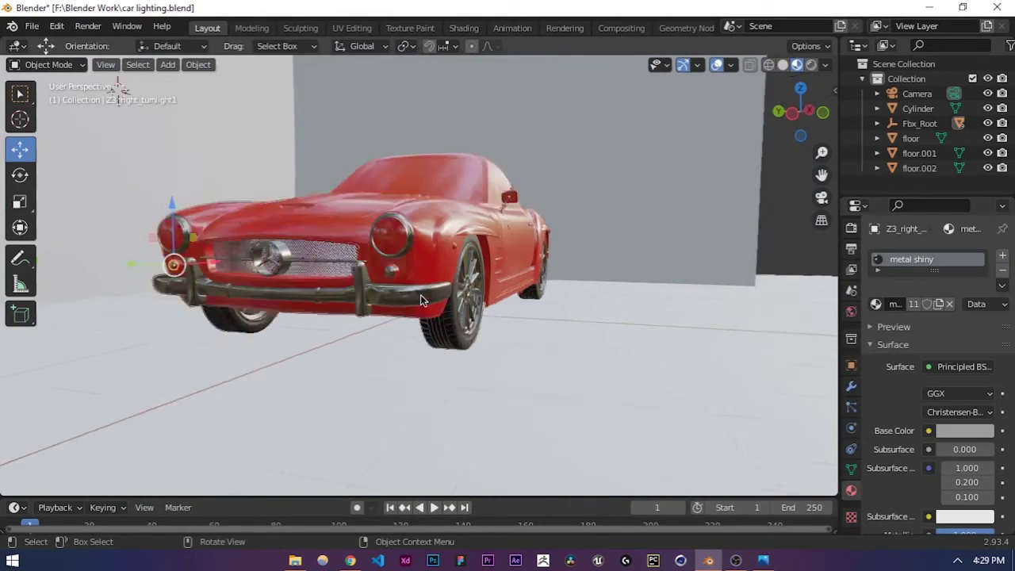
key("ctrl+s")
Step: Replace the body material on the side molding around the fender vents and door sill with metal shiny
middle_click_drag(345, 232, 361, 294)
scroll(340, 296, "up", 4)
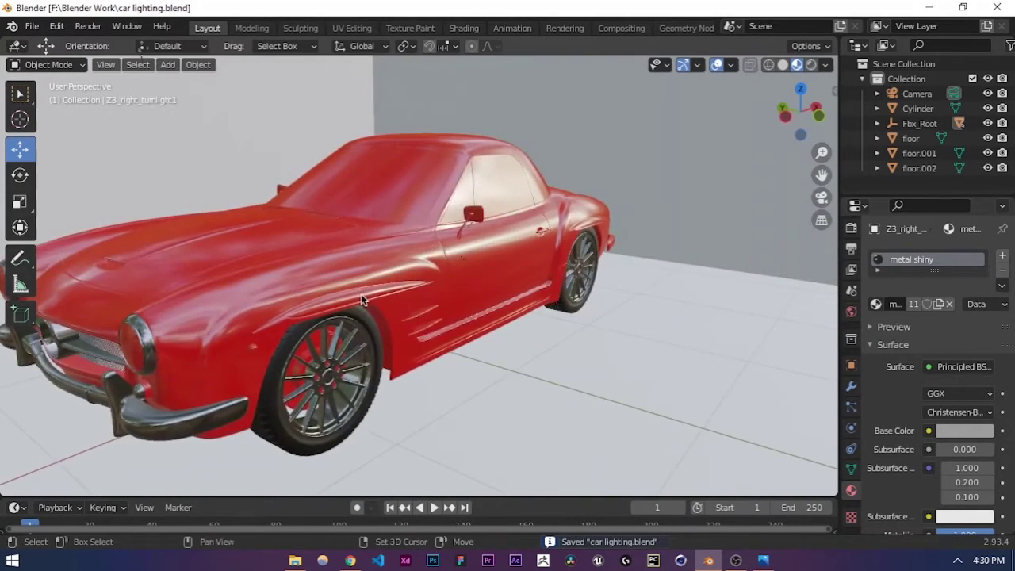
scroll(381, 286, "up", 2)
left_click(355, 291)
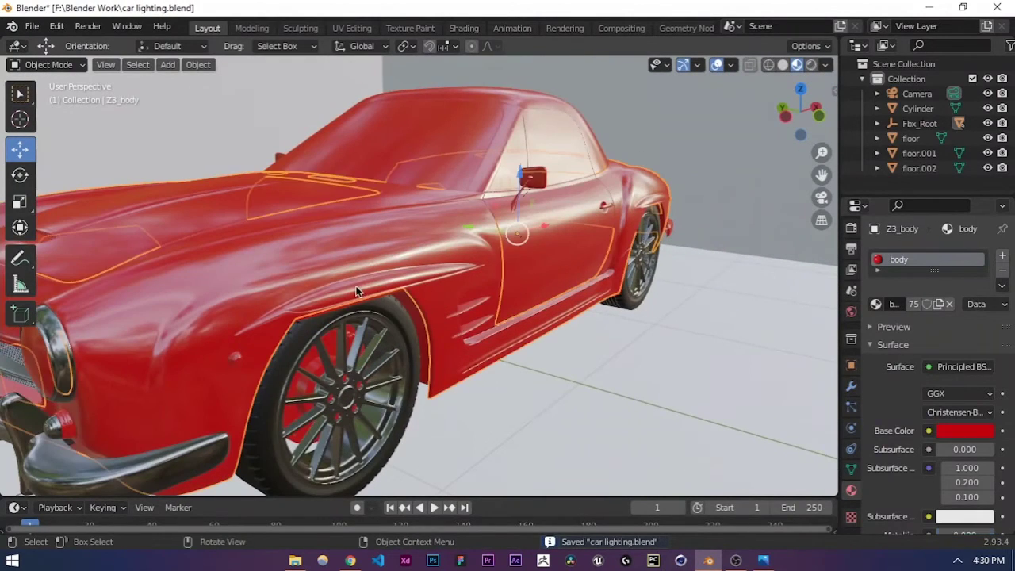
left_click(474, 325)
scroll(474, 325, "up", 3)
mouse_move(474, 326)
middle_mouse_down()
mouse_move(431, 315)
mouse_move(468, 319)
middle_mouse_up()
scroll(432, 316, "down", 2)
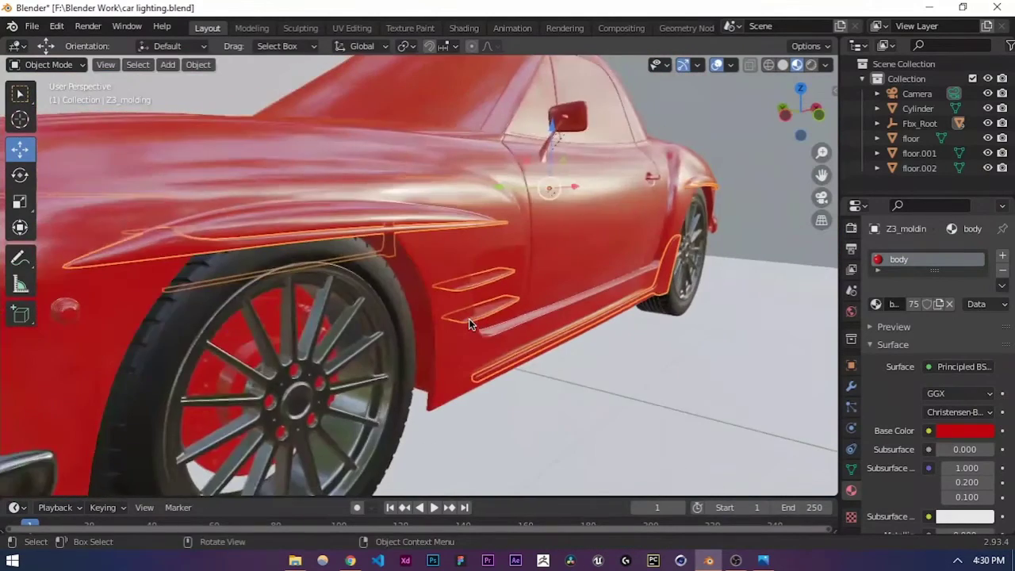
scroll(468, 317, "down", 2)
left_click(1000, 276)
left_click(875, 304)
left_click(765, 383)
scroll(732, 243, "down", 3)
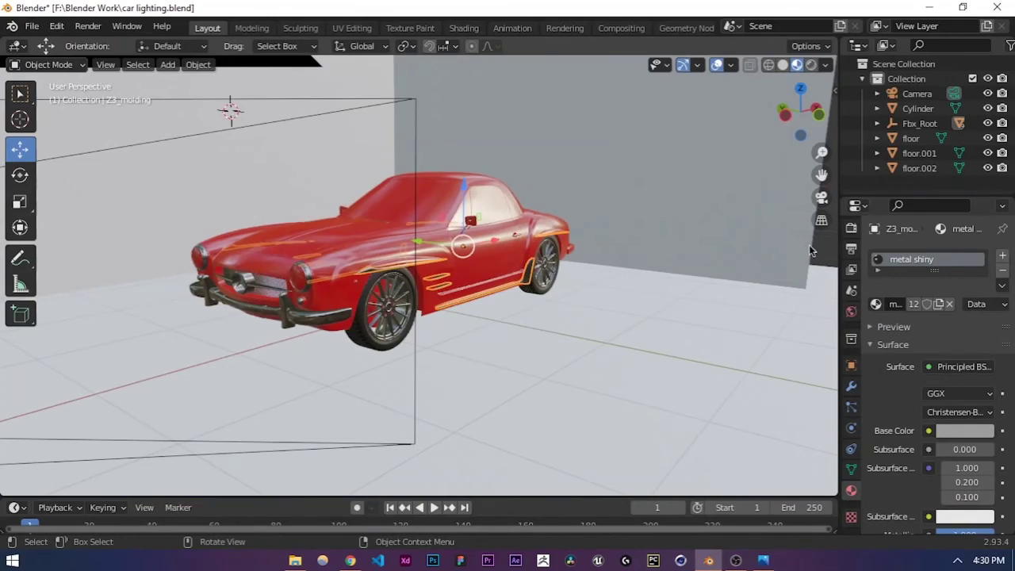
Step: Replace the body material on the car's left side mirror with metal shiny
scroll(457, 282, "up", 2)
middle_click_drag(457, 282, 509, 246)
scroll(414, 299, "up", 3)
left_click(544, 223)
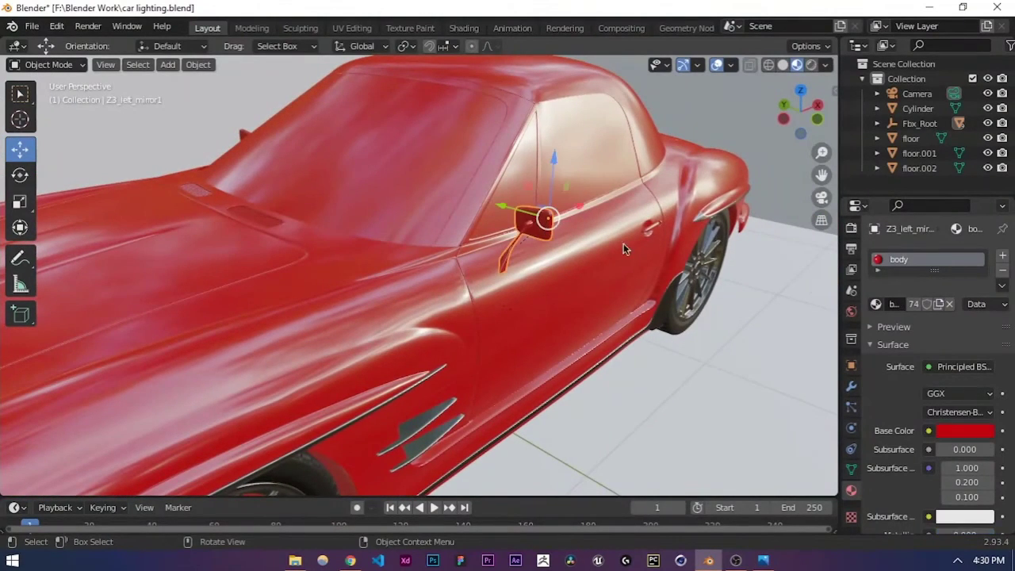
left_click(1003, 275)
left_click(875, 303)
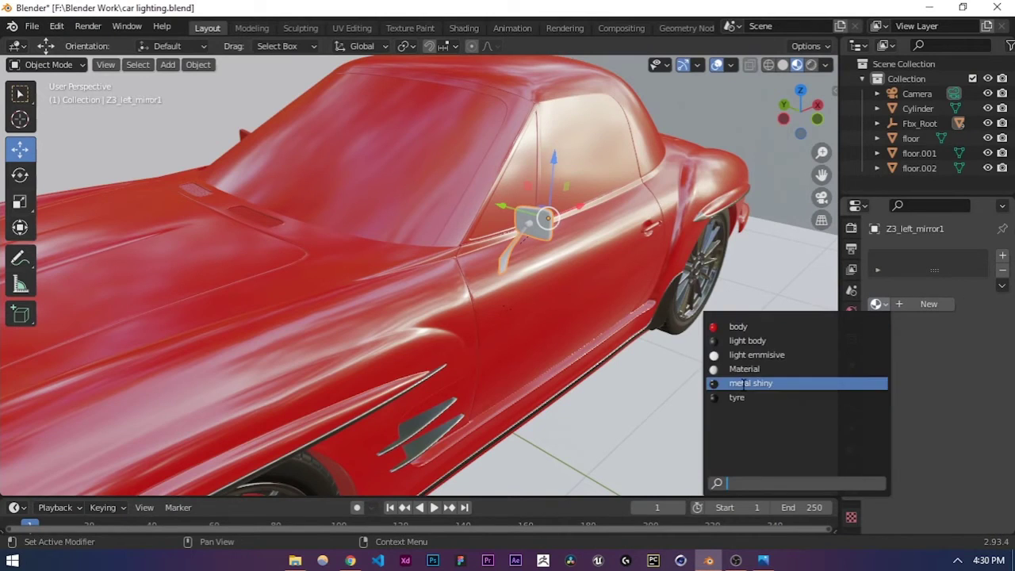
left_click(761, 384)
Step: Replace the body material on the car's right side mirror with metal shiny
scroll(465, 290, "down", 5)
middle_click_drag(465, 285, 515, 264)
scroll(291, 238, "up", 4)
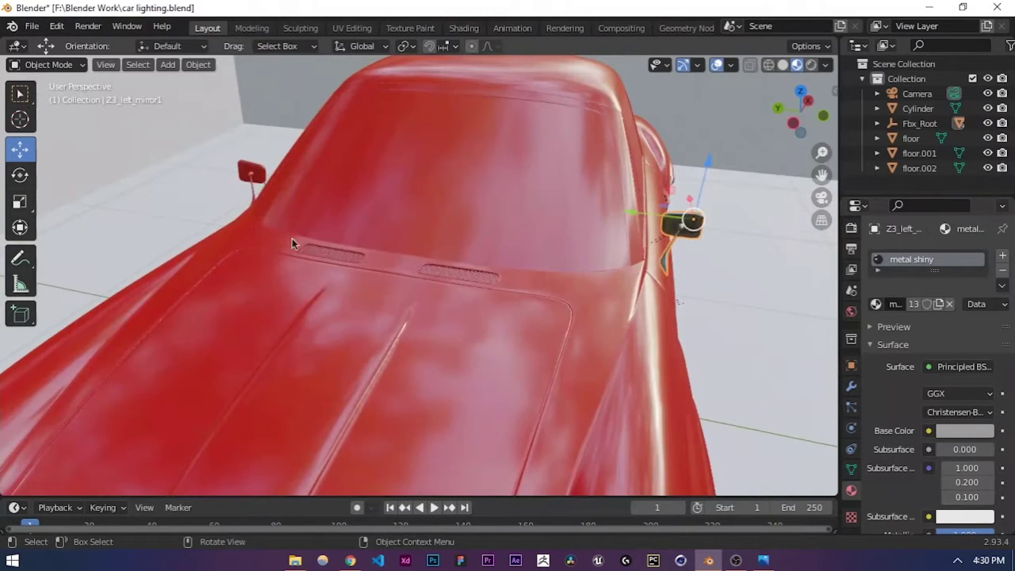
left_click(249, 168)
left_click(1003, 275)
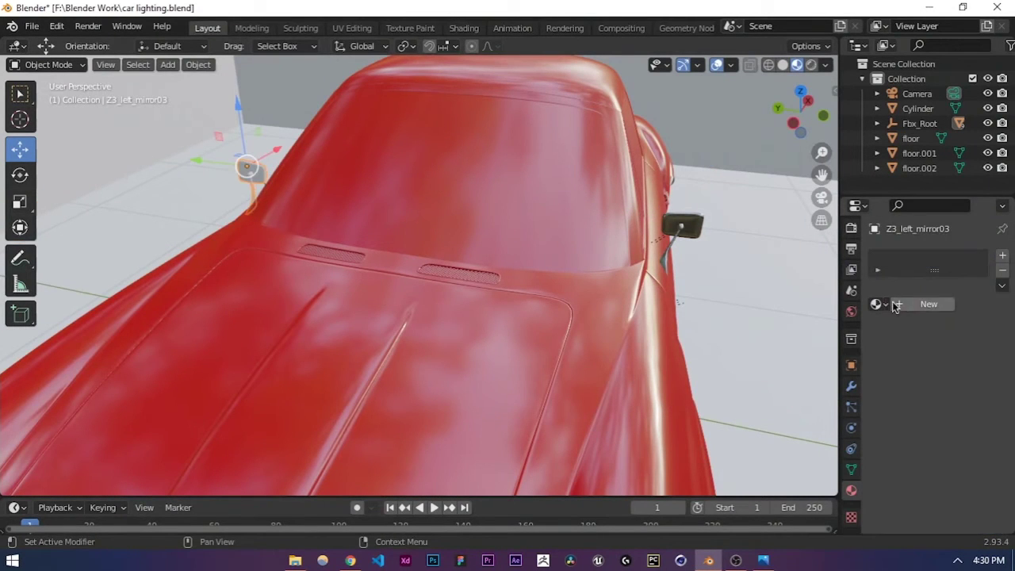
left_click(875, 303)
left_click(764, 383)
Step: Replace the body material on the vent mesh between the hood and windshield with metal shiny
scroll(527, 351, "down", 5)
scroll(527, 351, "up", 6)
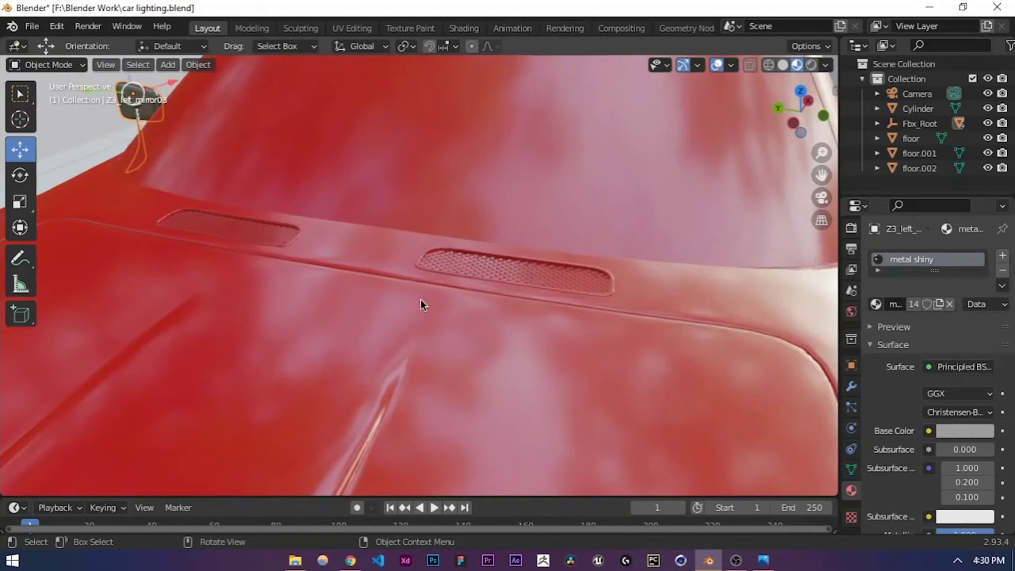
left_click(455, 265)
left_click(1002, 274)
left_click(875, 304)
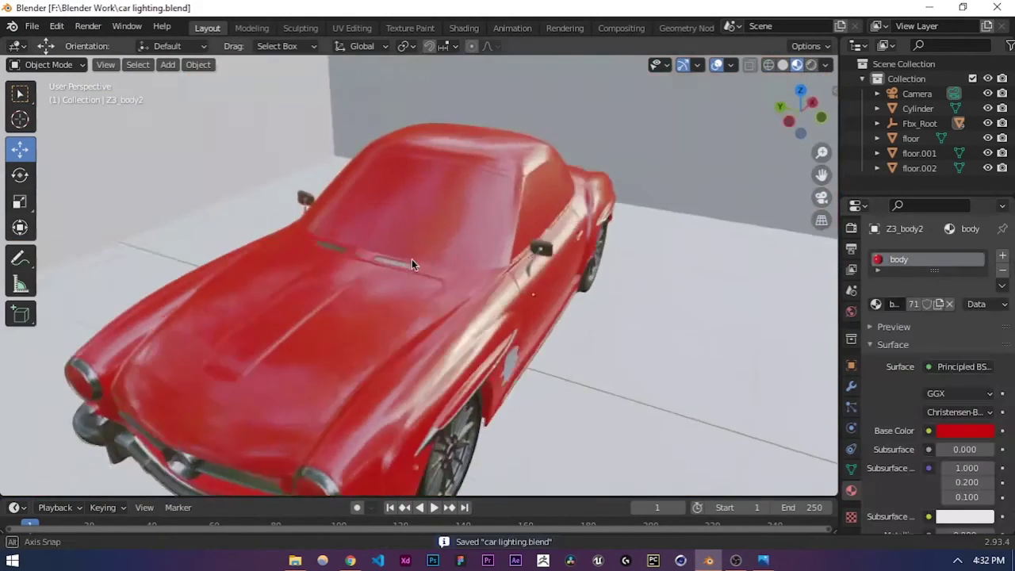
Step: Replace the body material on the rear bumper with metal shiny and save the file
middle_click_drag(412, 264, 295, 258)
scroll(411, 262, "up", 3)
middle_click_drag(476, 262, 539, 260, "shift")
left_click(499, 236)
scroll(492, 250, "down", 3)
left_click(545, 274)
left_click(1001, 271)
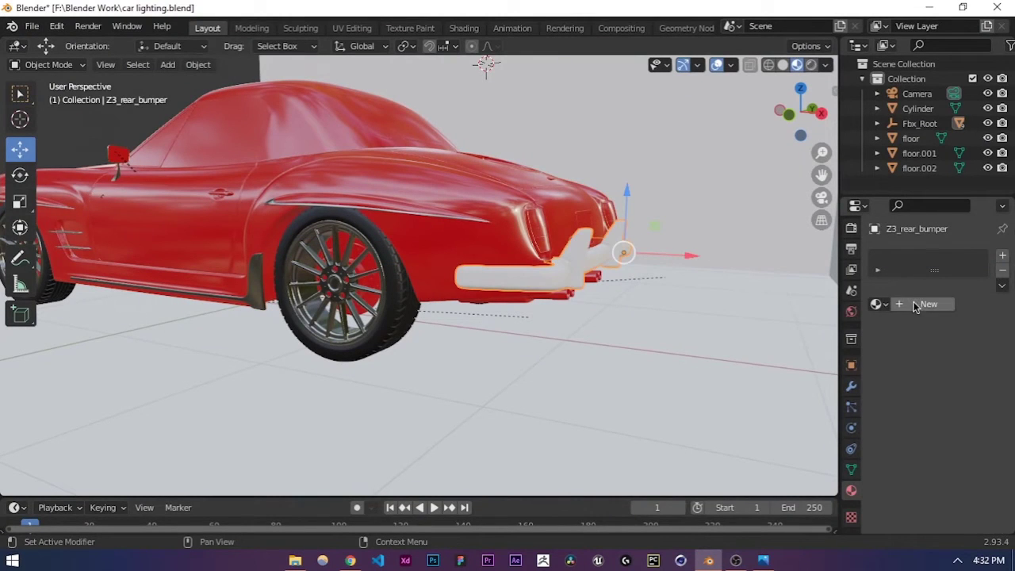
left_click(875, 304)
left_click(749, 385)
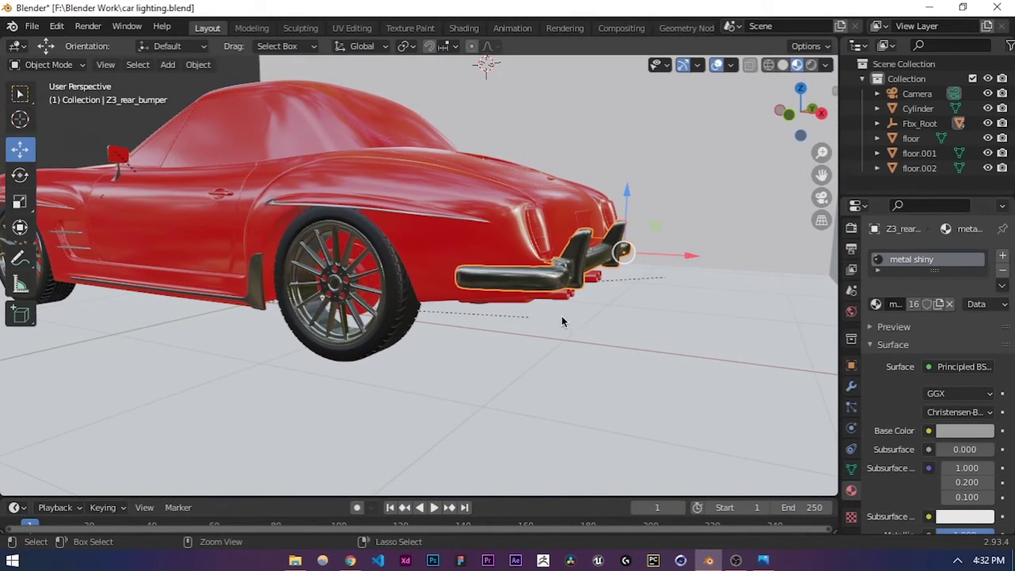
key("ctrl+s")
Step: Replace the body material on the exhaust pipes under the rear bumper with metal shiny and save the file
scroll(555, 286, "up", 3)
middle_click_drag(547, 253, 397, 354)
left_click(387, 344)
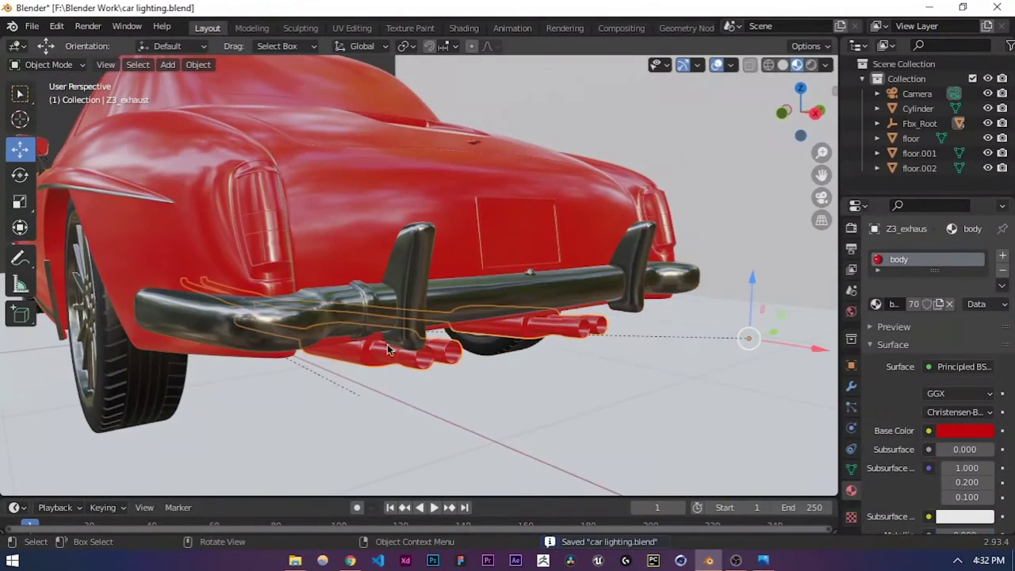
left_click(1001, 271)
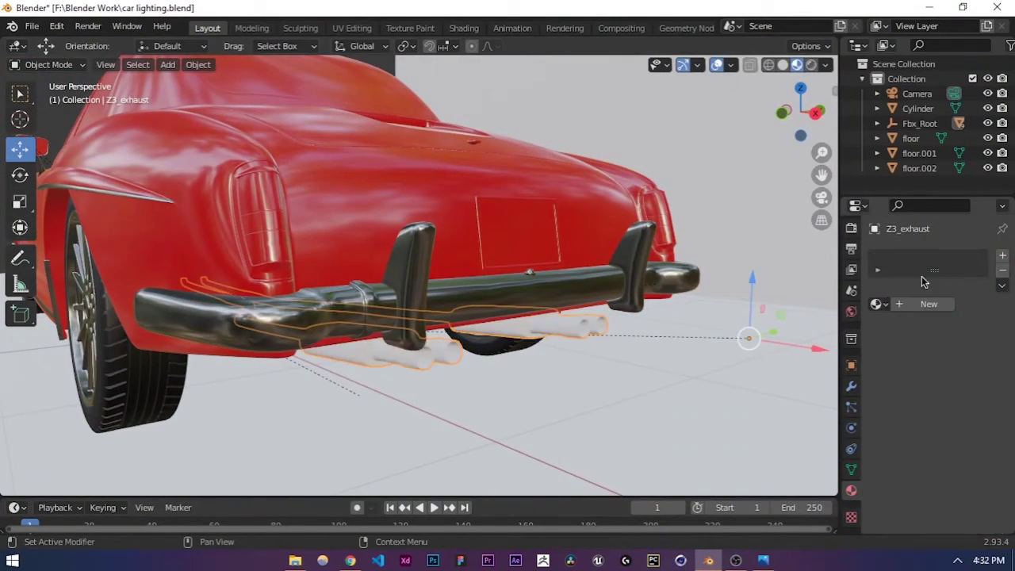
left_click(876, 303)
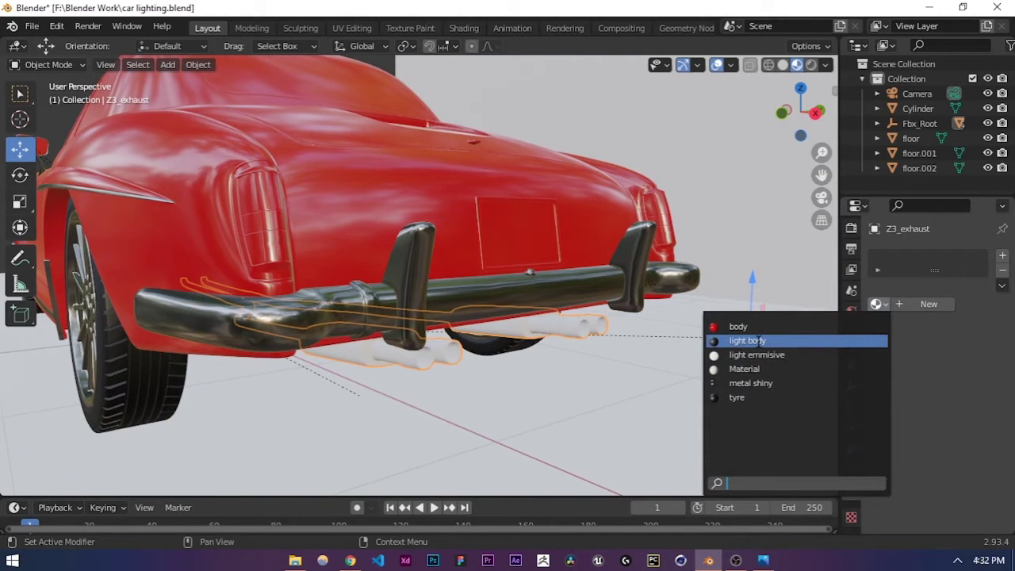
left_click(749, 383)
key("ctrl+s")
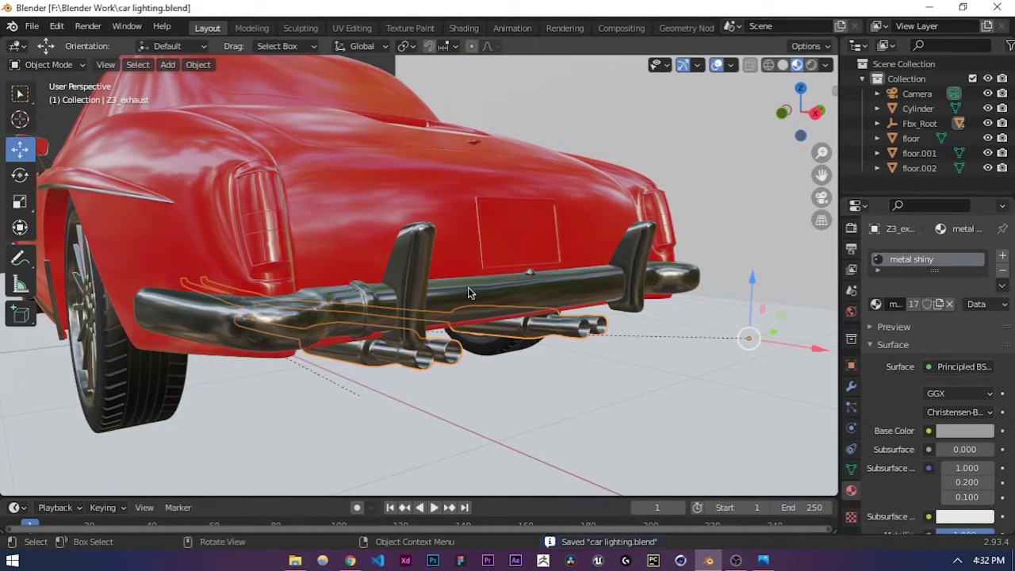
Step: Replace the material on the rear number plate with the existing metal shiny material
left_click(504, 244)
left_click(1001, 271)
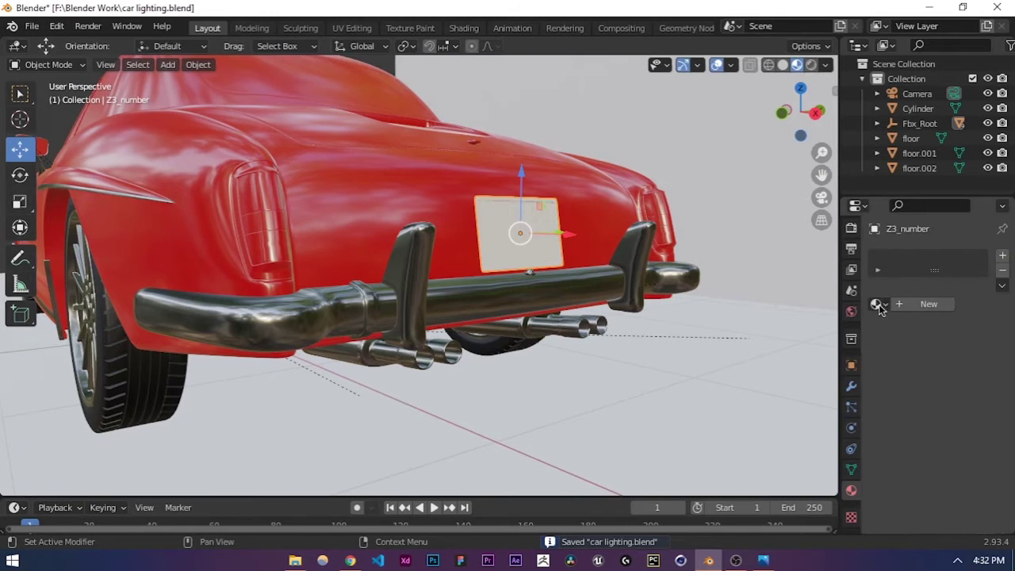
left_click(877, 302)
left_click(750, 381)
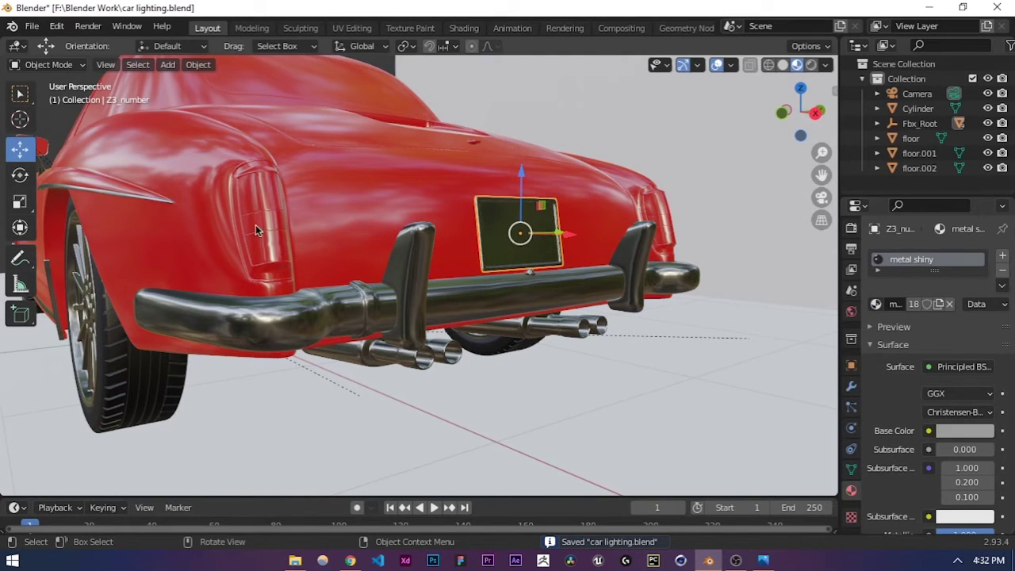
Step: Replace the body material on the left rear light's outer frame with metal shiny
left_click(273, 271)
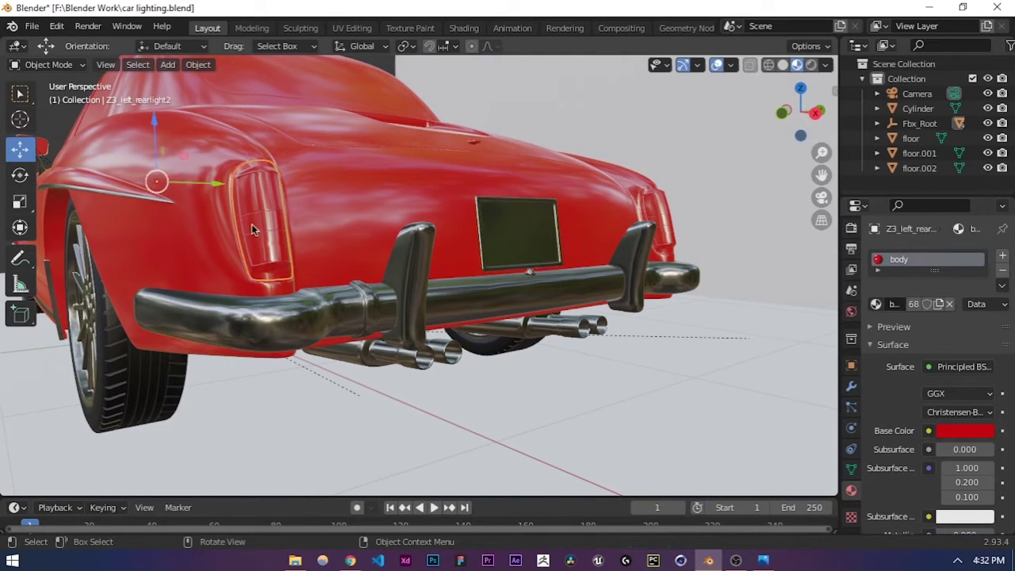
left_click(1001, 271)
left_click(876, 303)
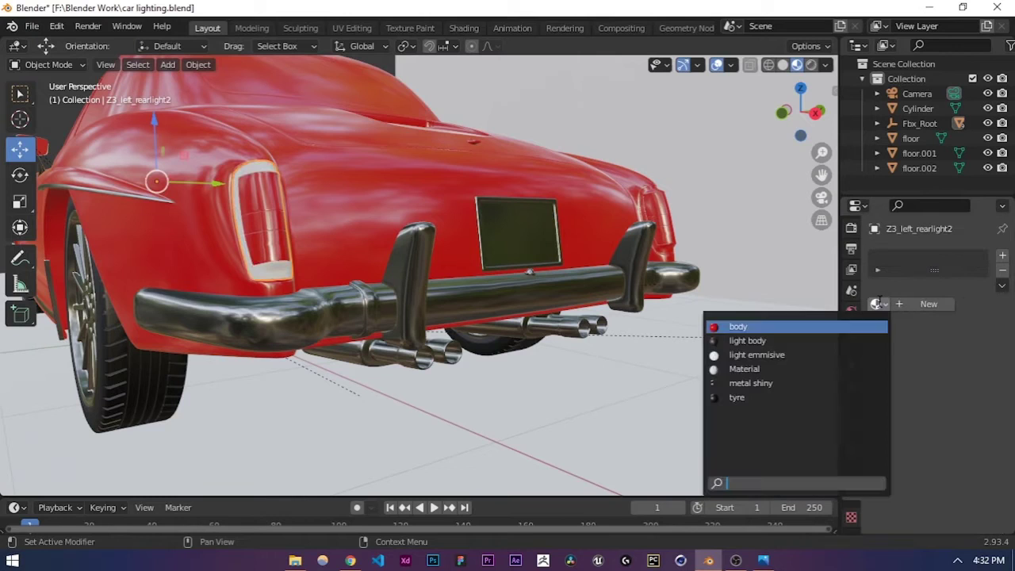
left_click(750, 382)
Step: Replace the body material on the left rear light's middle band with metal shiny
left_click(266, 218)
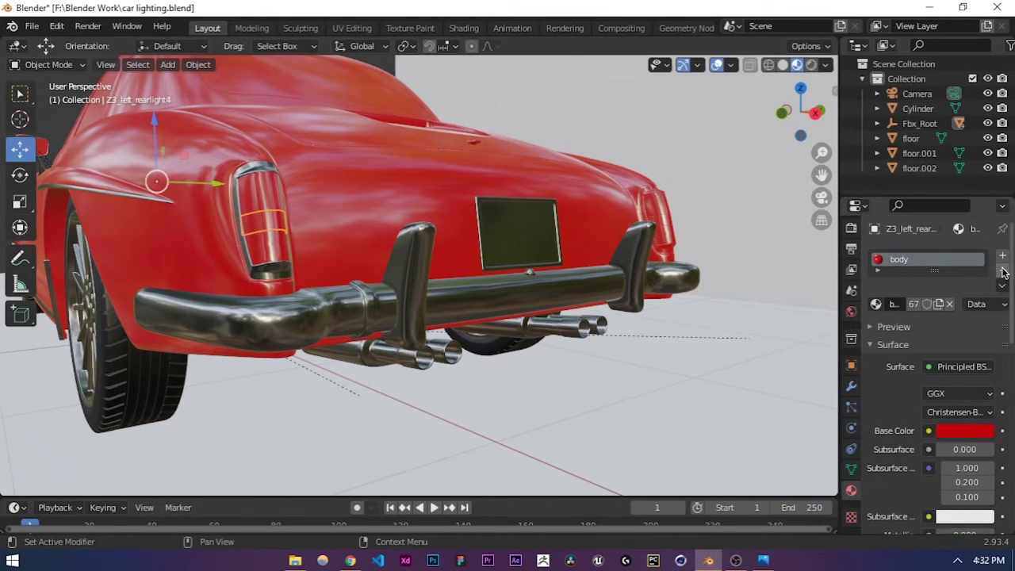
left_click(1001, 271)
left_click(878, 305)
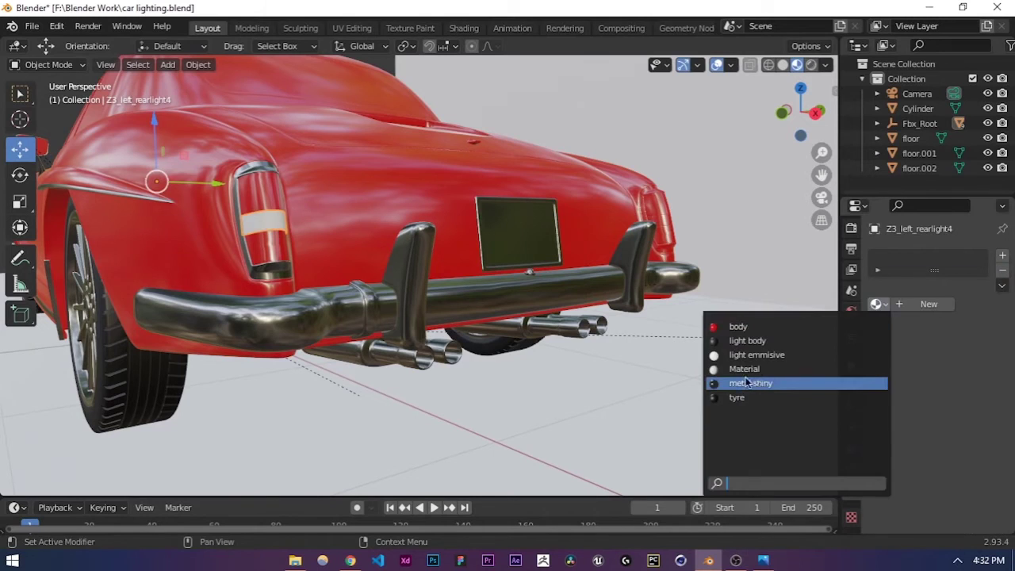
left_click(746, 382)
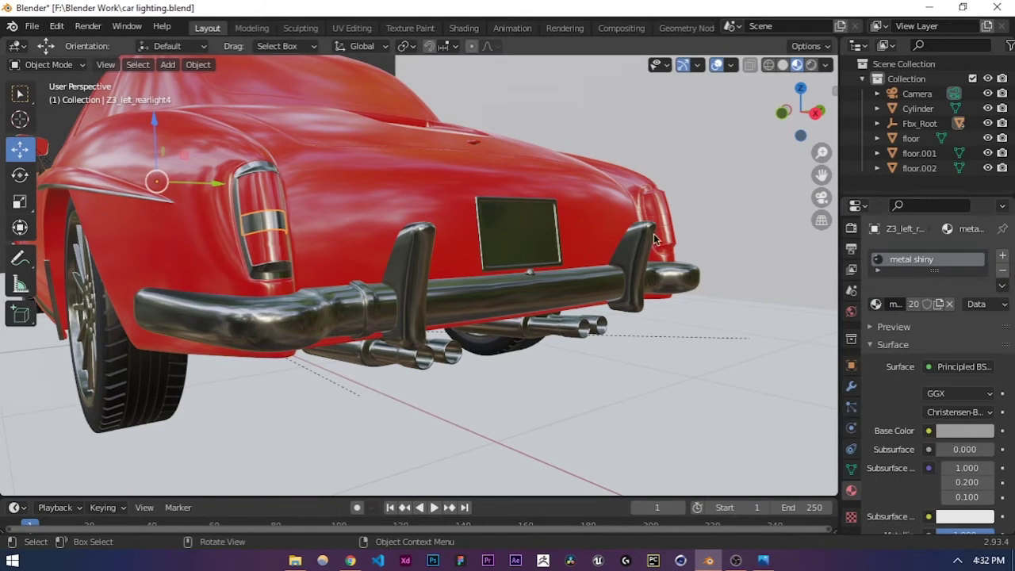
Step: Give the right rear light's middle band the metal shiny material in place of its current one
left_click(1002, 270)
left_click(878, 303)
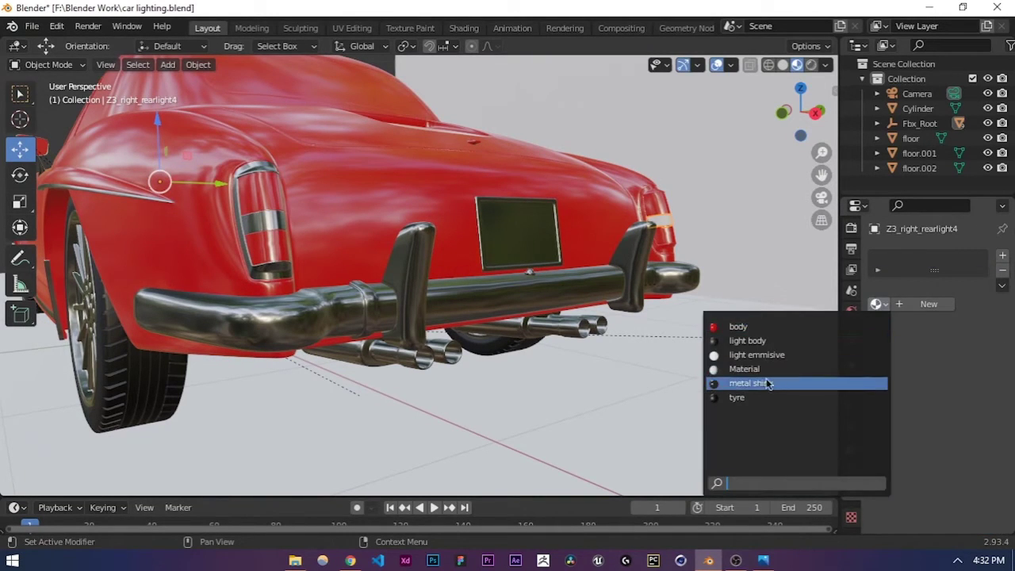
left_click(766, 382)
Step: Replace the body material on the right rear light's outer frame with metal shiny and save the file
left_click(643, 207)
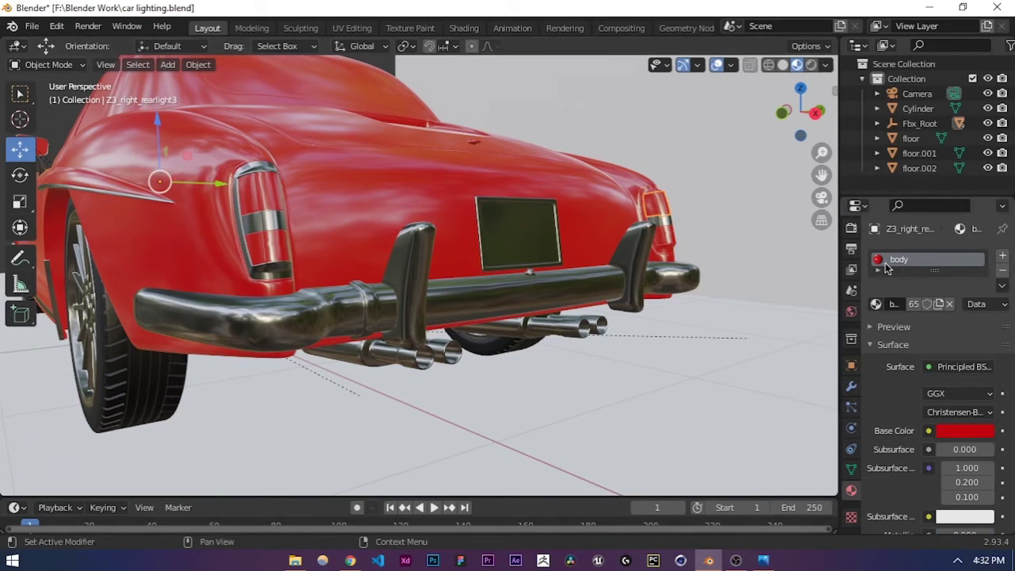
left_click(659, 250)
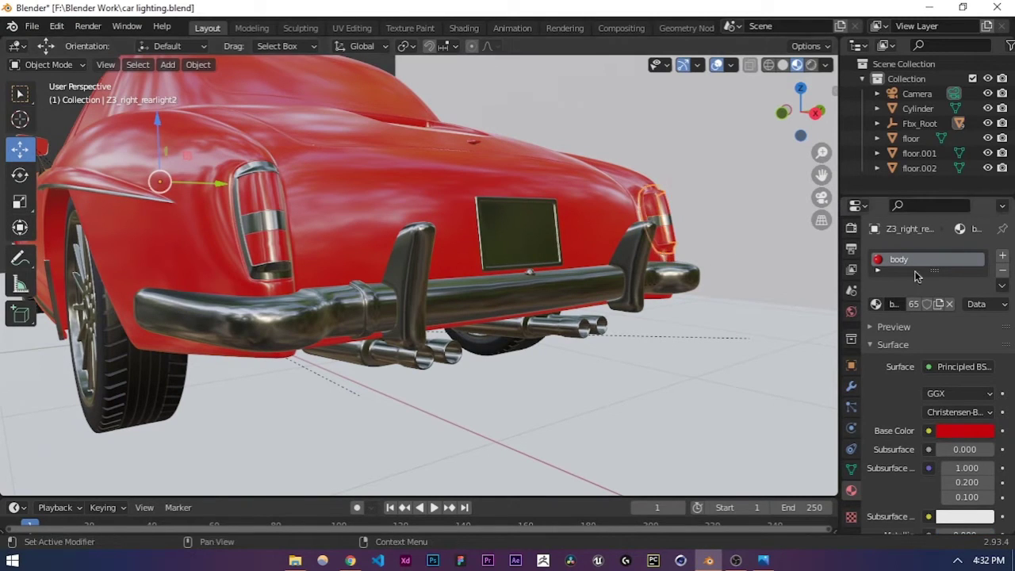
left_click(1002, 271)
left_click(877, 304)
left_click(746, 384)
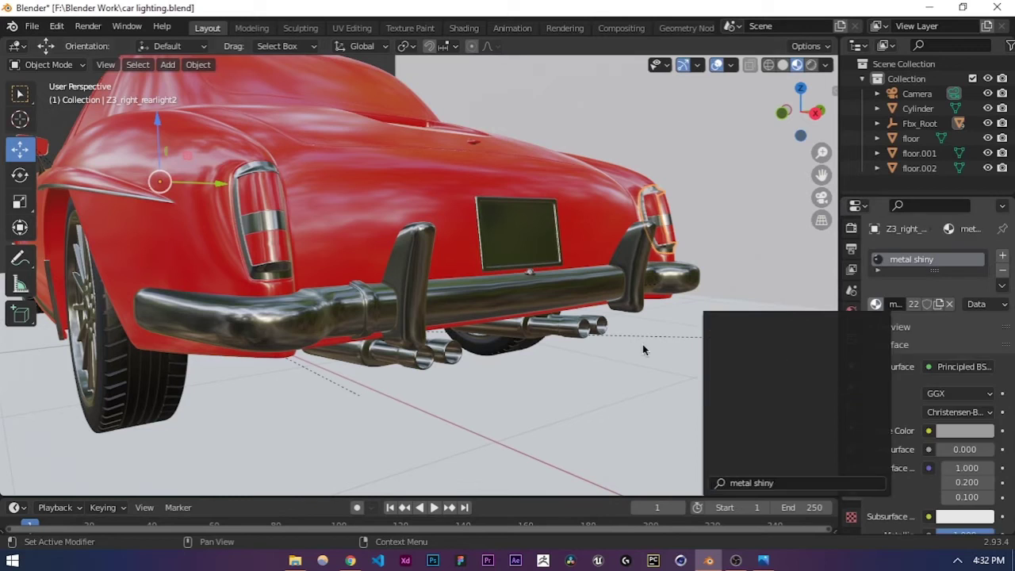
left_click(586, 346)
key("ctrl+s")
Step: Replace the body material on the door handles with metal shiny and save the file
key("shift+h")
middle_click_drag(451, 331, 532, 341)
scroll(507, 344, "down", 5)
left_click(682, 214)
key("ctrl+s")
middle_click_drag(546, 273, 440, 215)
scroll(419, 306, "up", 5)
scroll(548, 279, "up", 2)
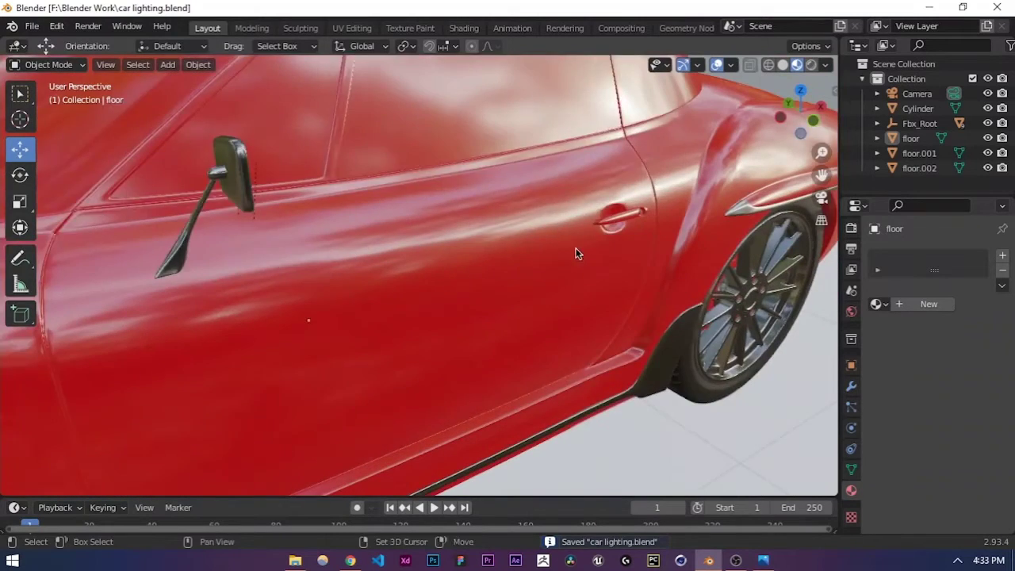
middle_click_drag(575, 254, 530, 258, "shift")
left_click(516, 250)
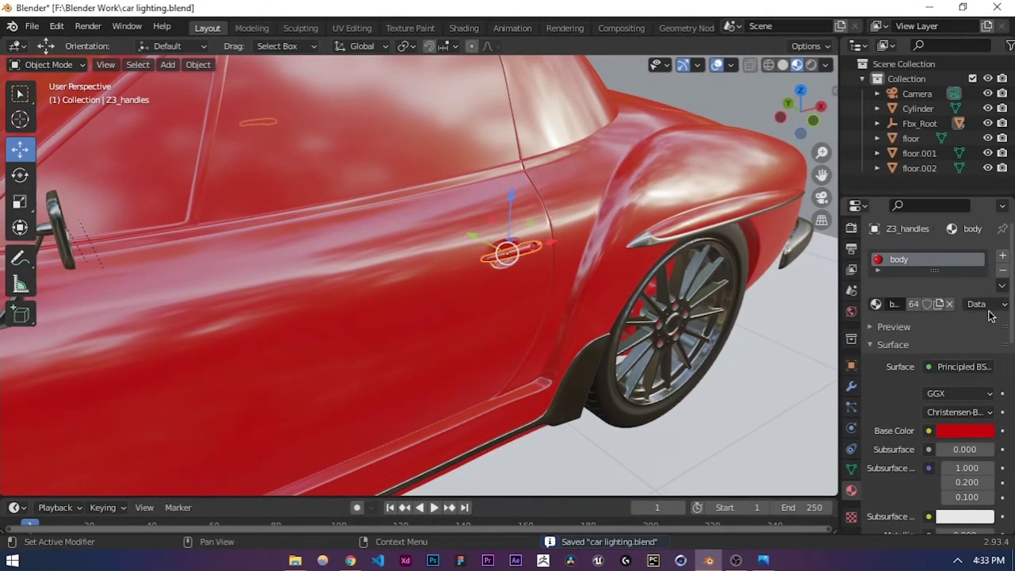
left_click(1001, 270)
left_click(875, 303)
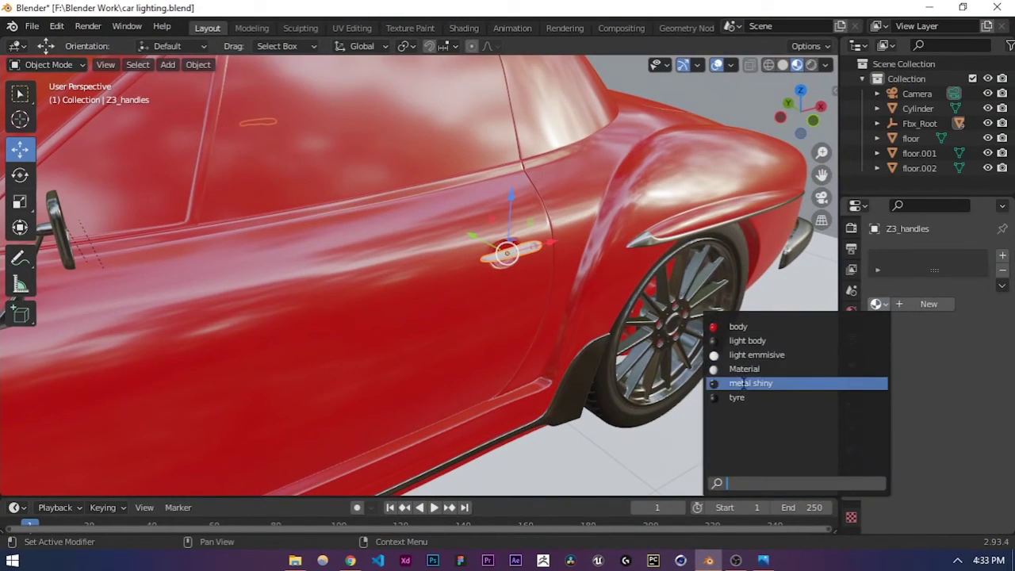
left_click(749, 383)
scroll(631, 267, "down", 8)
middle_click_drag(660, 243, 573, 254)
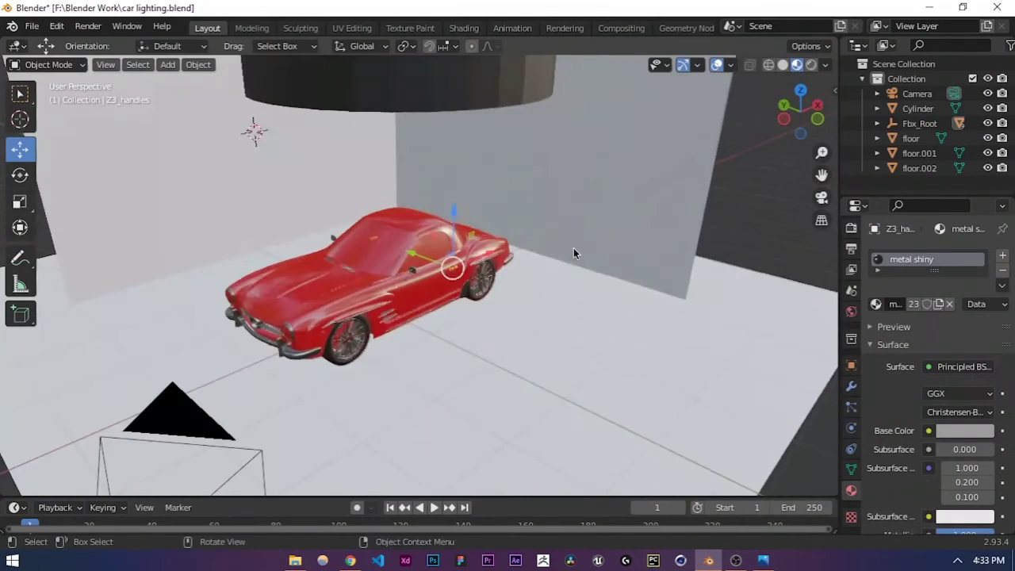
key("ctrl+s")
Step: Remove the body material from the windshield and create a new material for it
scroll(515, 246, "up", 5)
scroll(474, 212, "down", 8)
middle_click_drag(474, 212, 472, 292)
scroll(413, 203, "up", 5)
left_click(420, 257)
scroll(449, 279, "down", 6)
scroll(415, 273, "up", 5)
middle_click_drag(415, 274, 443, 277)
key("ctrl+s")
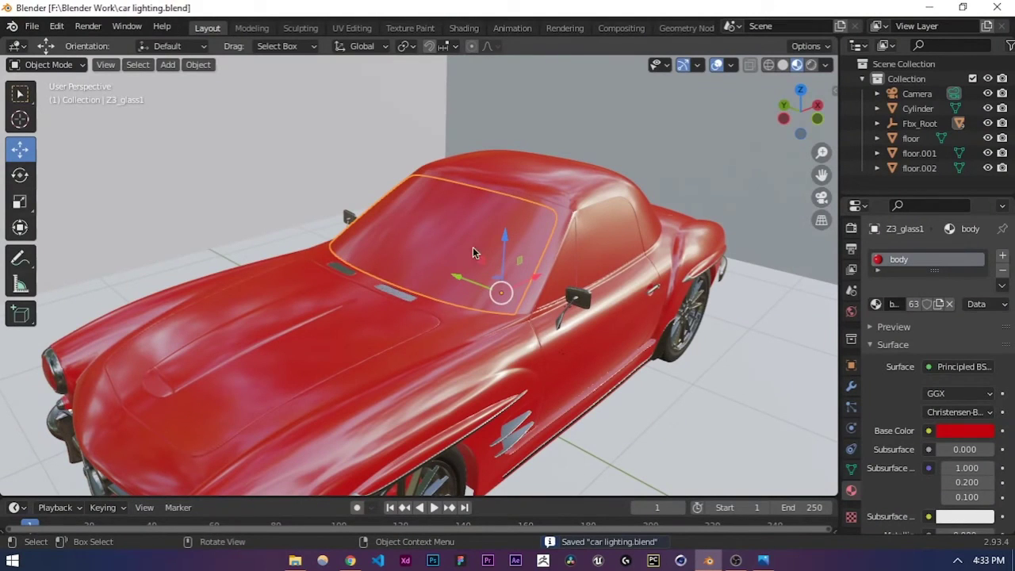
left_click(1002, 269)
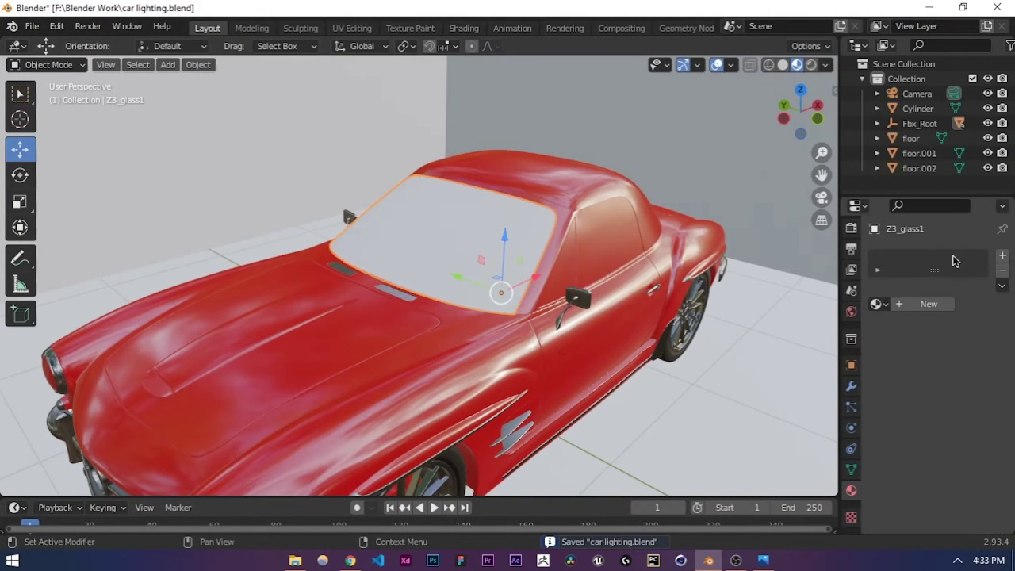
left_click(928, 304)
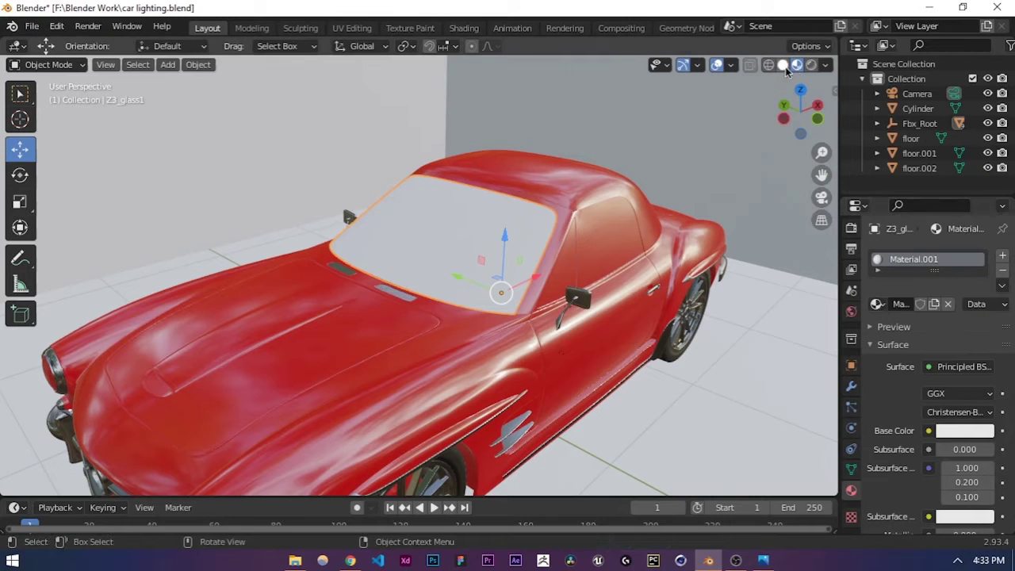
Step: Set the windshield material's Transmission to 1.000 and check the car through the camera in rendered shading
left_click(821, 197)
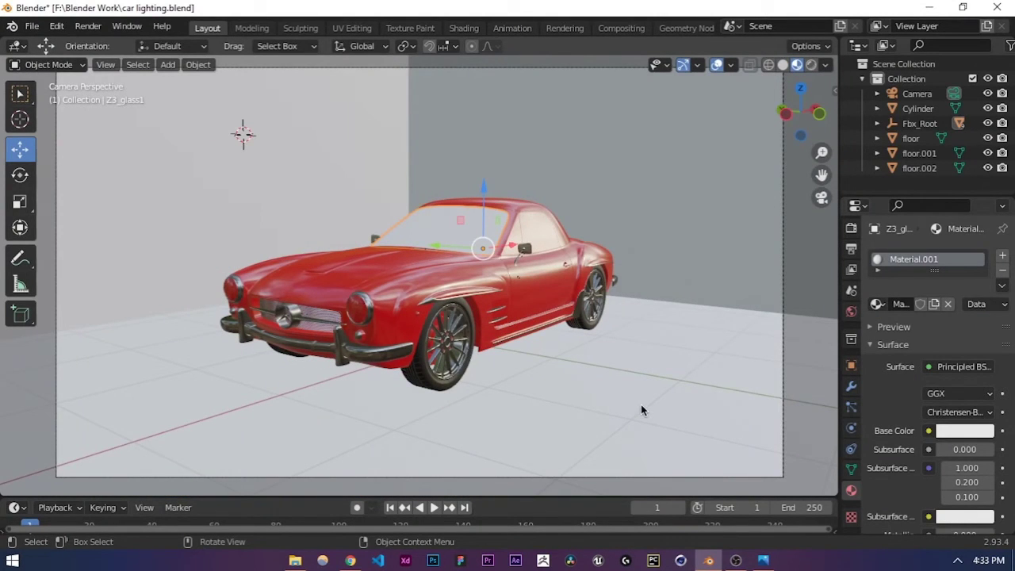
scroll(879, 444, "down", 12)
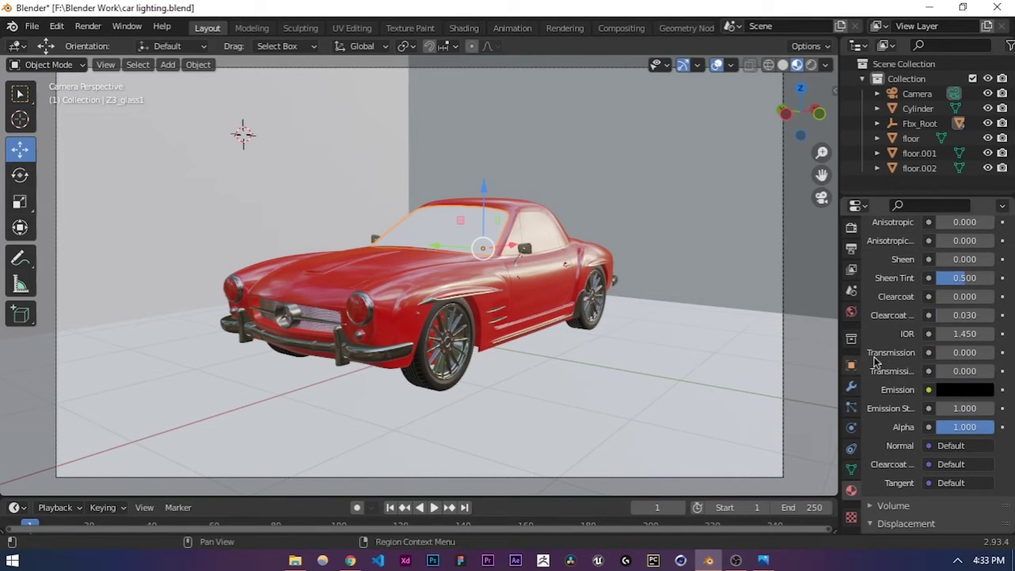
left_click_drag(947, 353, 1000, 354)
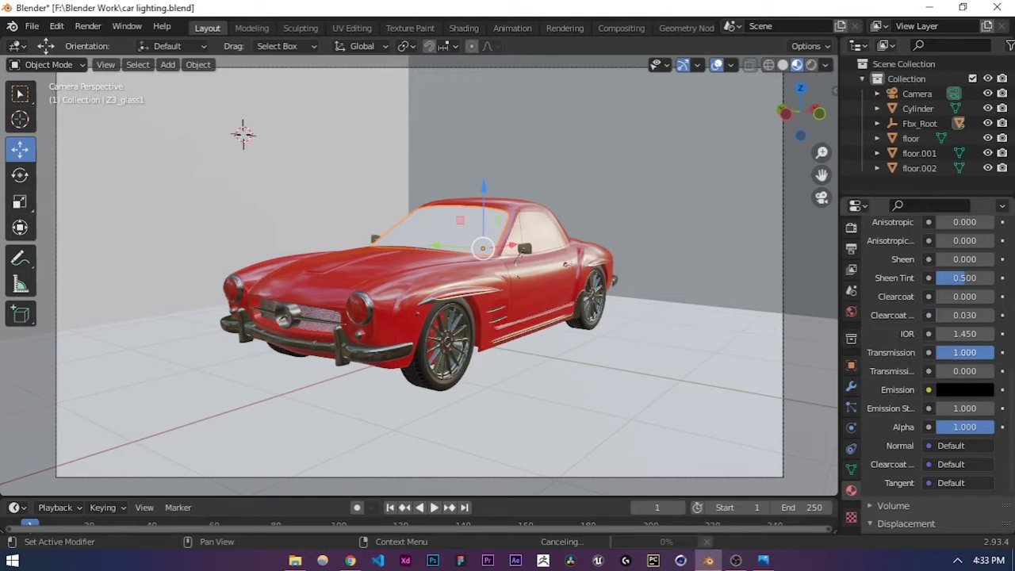
scroll(896, 384, "up", 6)
scroll(893, 381, "up", 3)
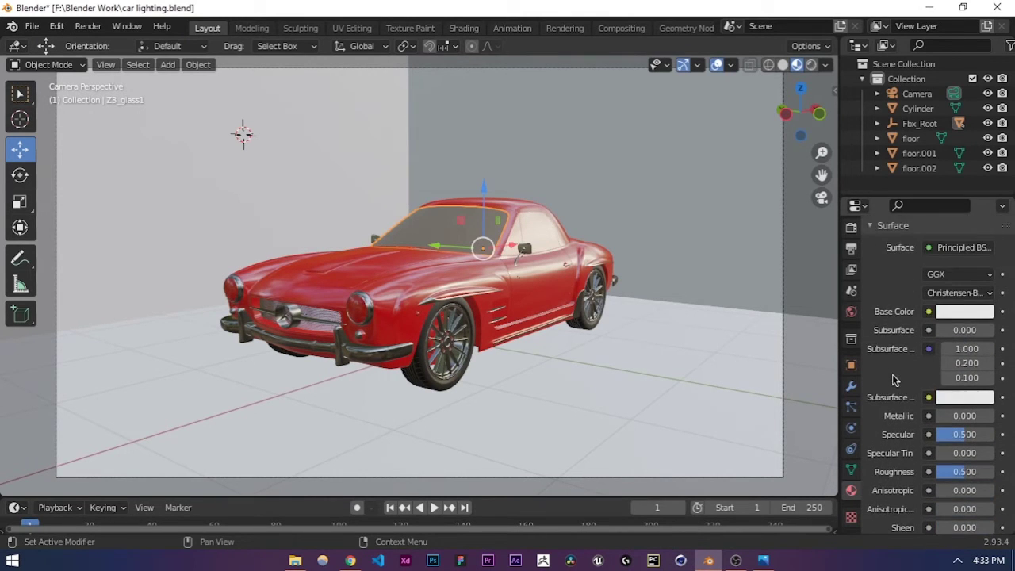
scroll(875, 381, "down", 2)
left_click(810, 64)
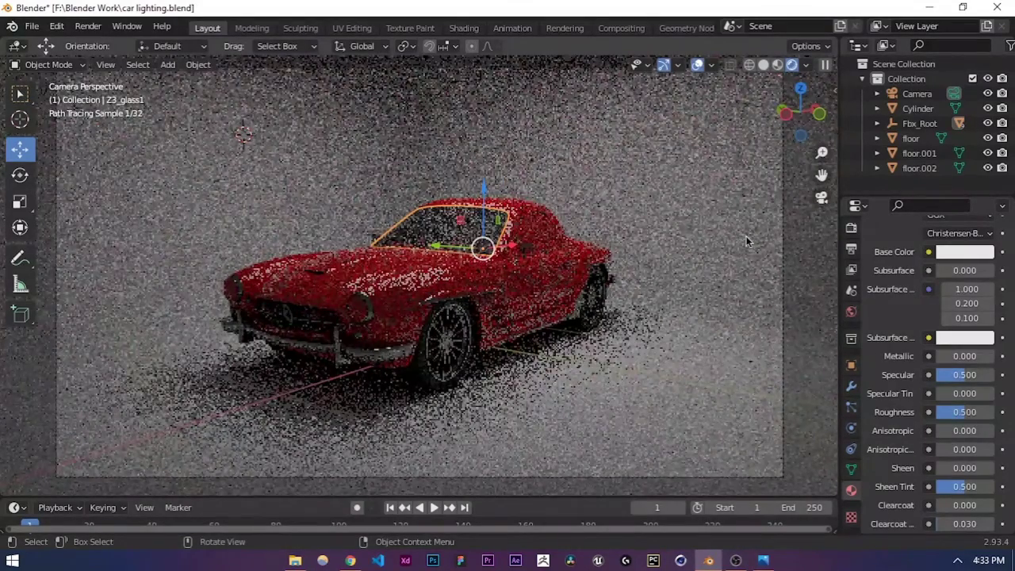
left_click(821, 250)
scroll(594, 420, "down", 4)
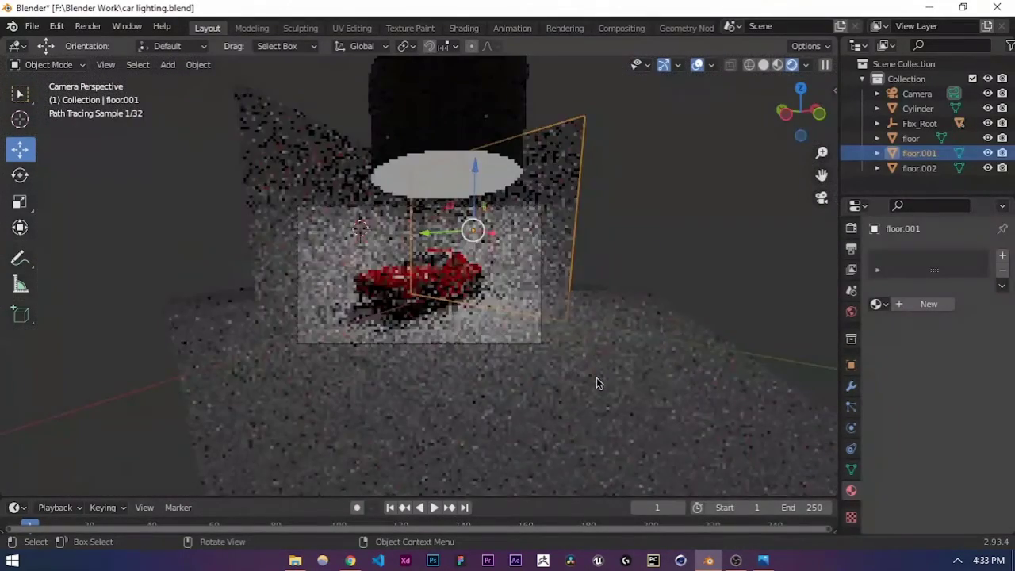
key("alt+a")
scroll(440, 300, "up", 6)
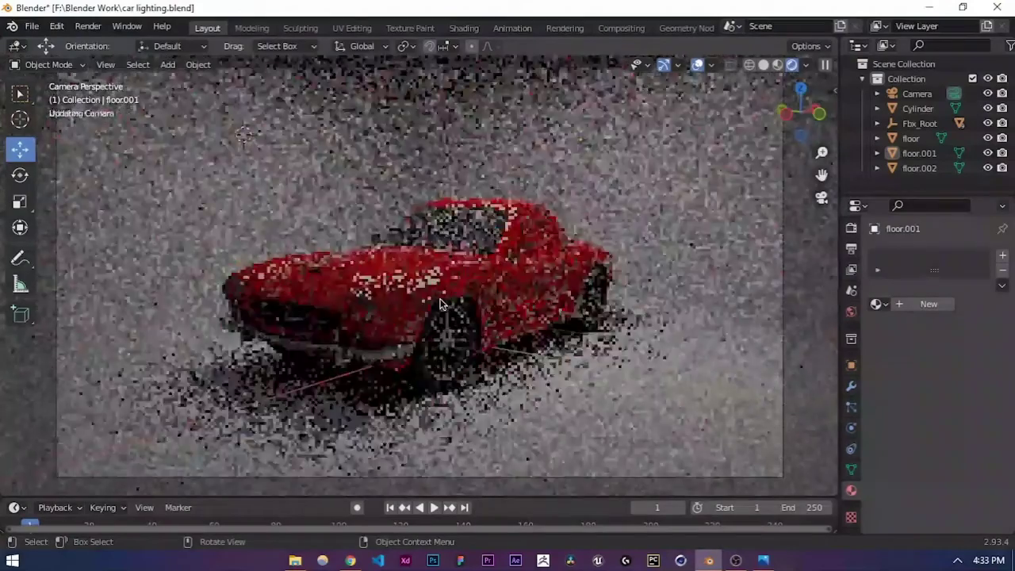
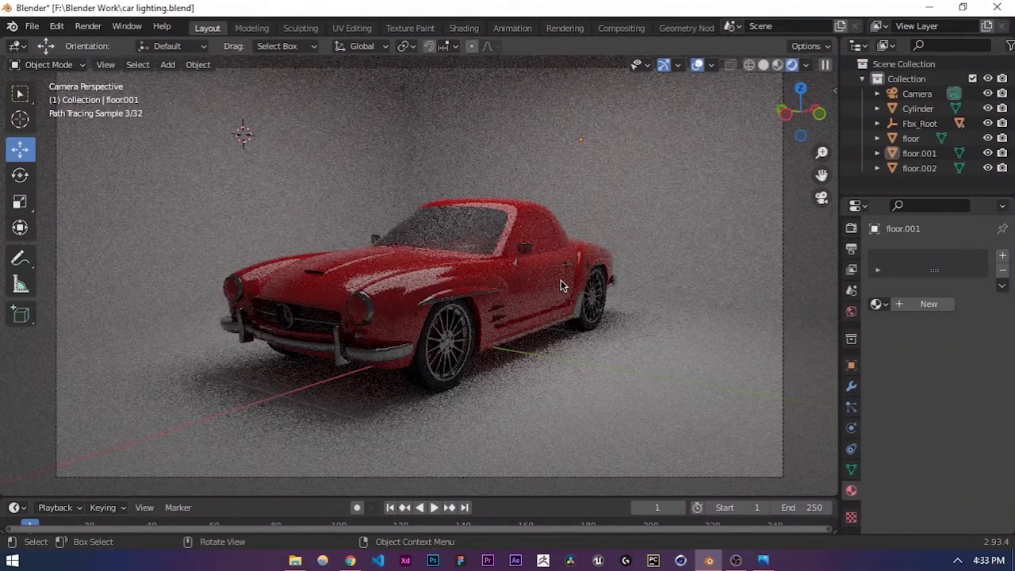
Step: Return to material preview shading, lower the windshield material's Roughness to 0.019 and save the file
left_click(475, 232)
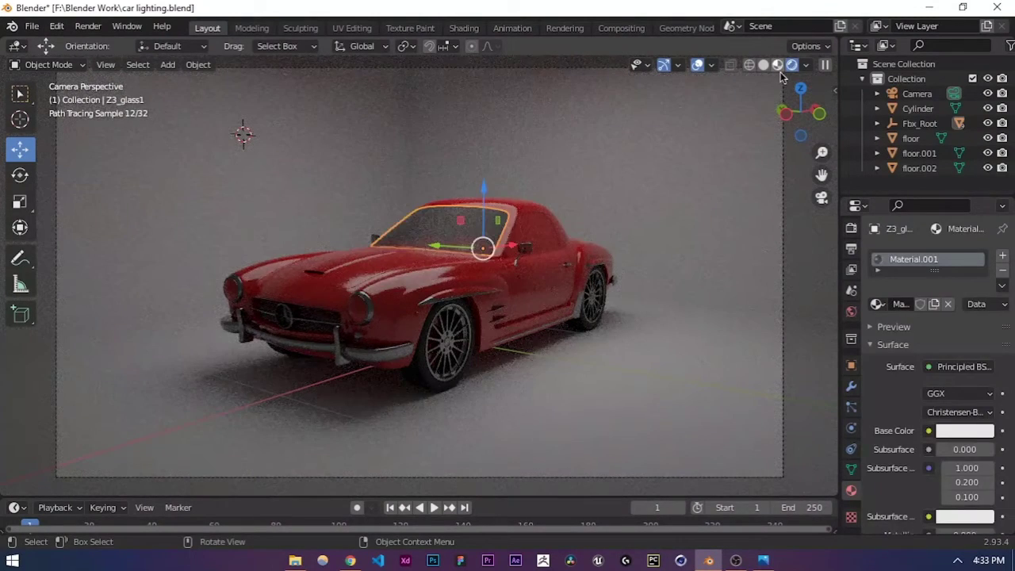
left_click(777, 65)
scroll(894, 408, "down", 7)
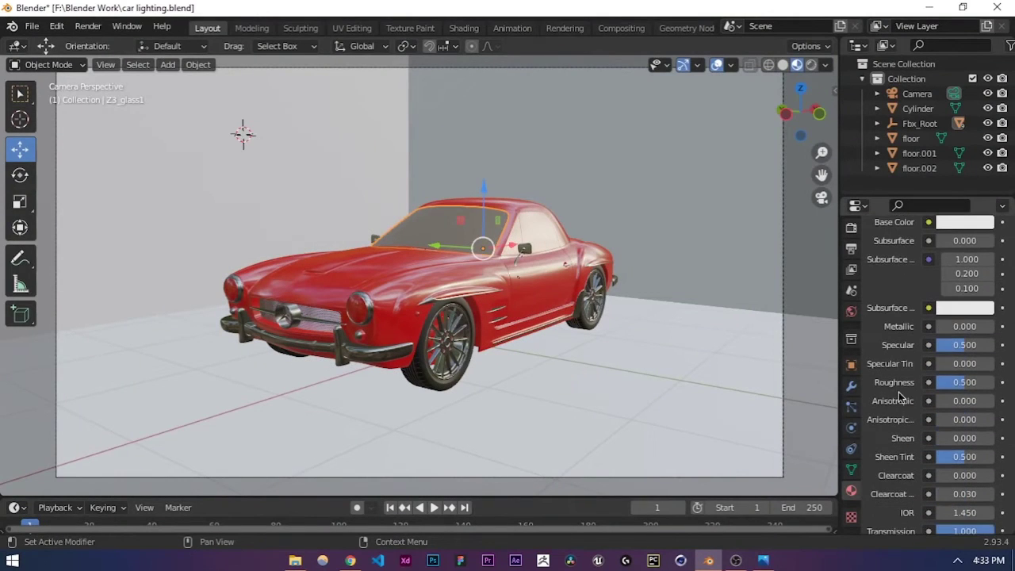
left_click_drag(960, 382, 938, 385)
key("ctrl+s")
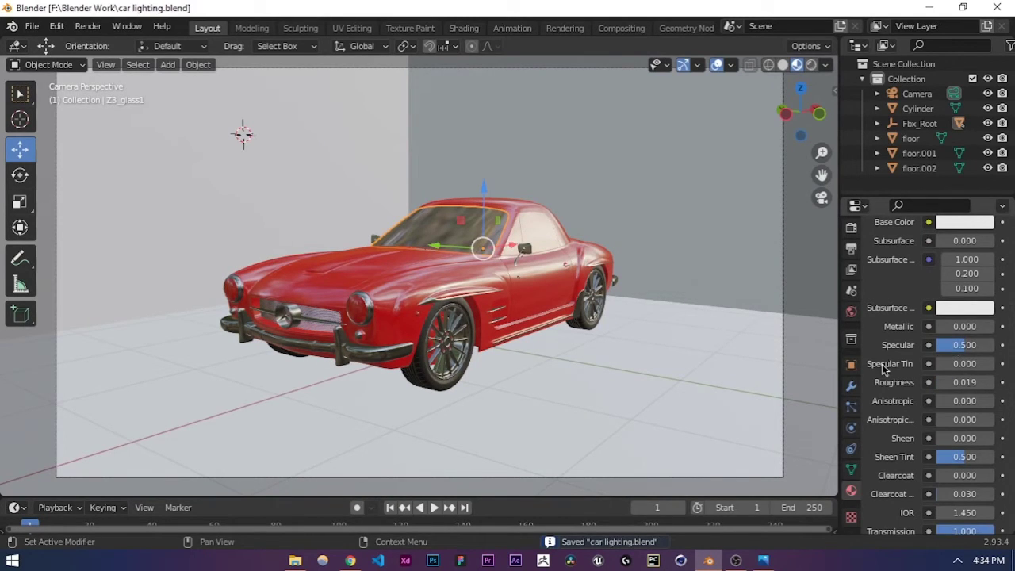
Step: Brighten the windshield material's base color to a value of 0.940 and check it in rendered shading
scroll(891, 364, "up", 3)
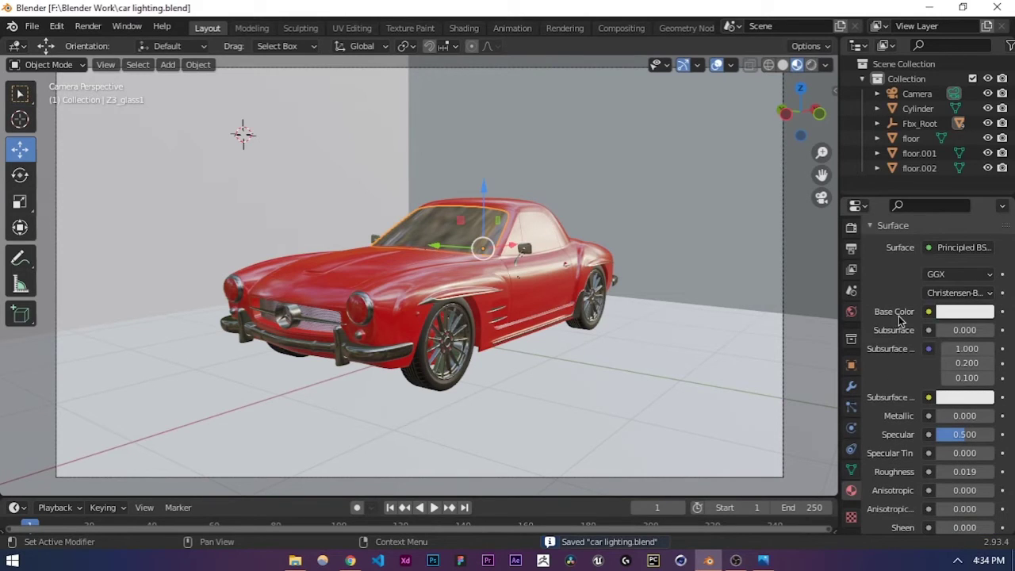
left_click(956, 317)
left_click_drag(984, 110, 984, 99)
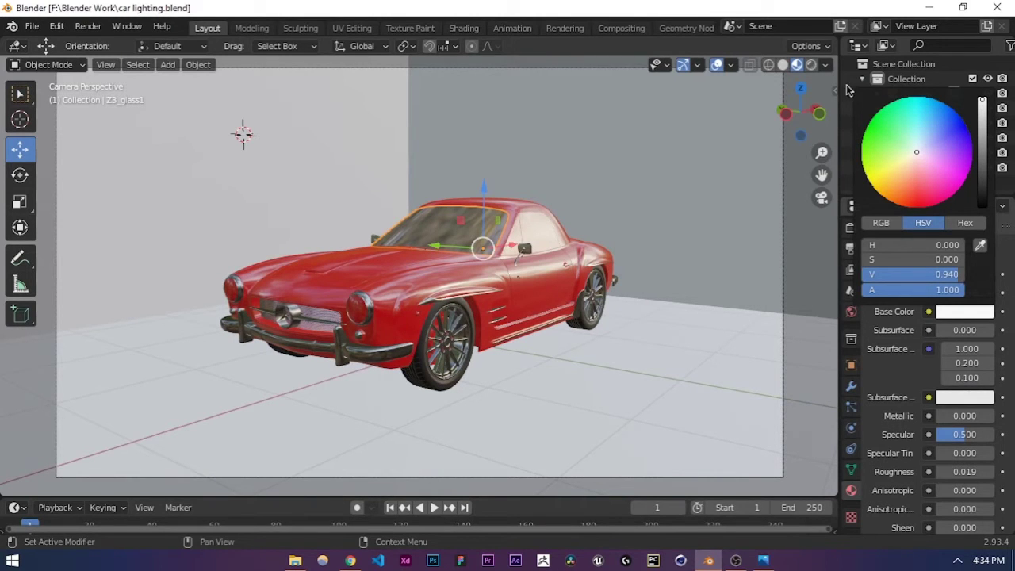
left_click(811, 64)
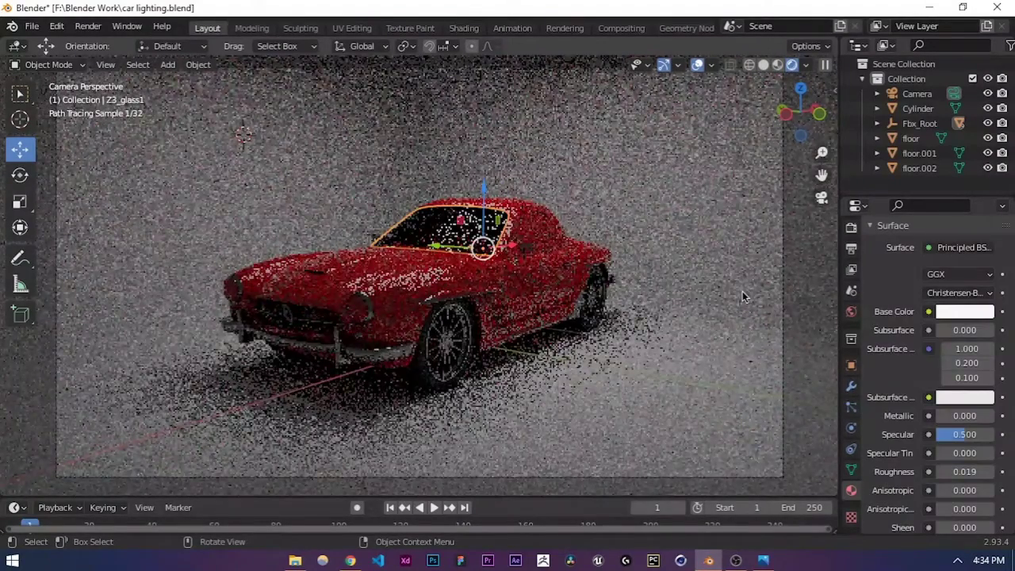
left_click(742, 290)
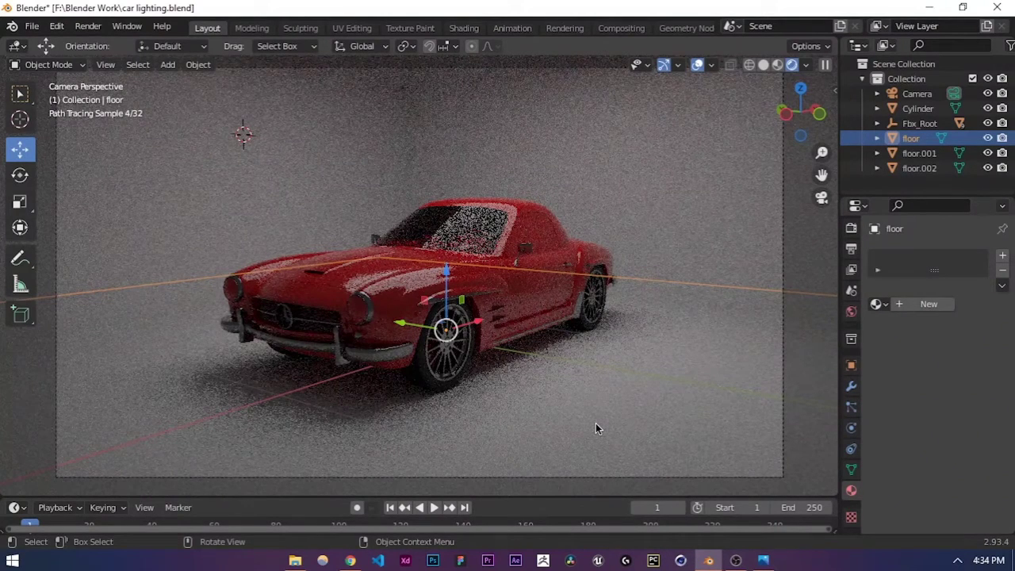
key("ctrl+z")
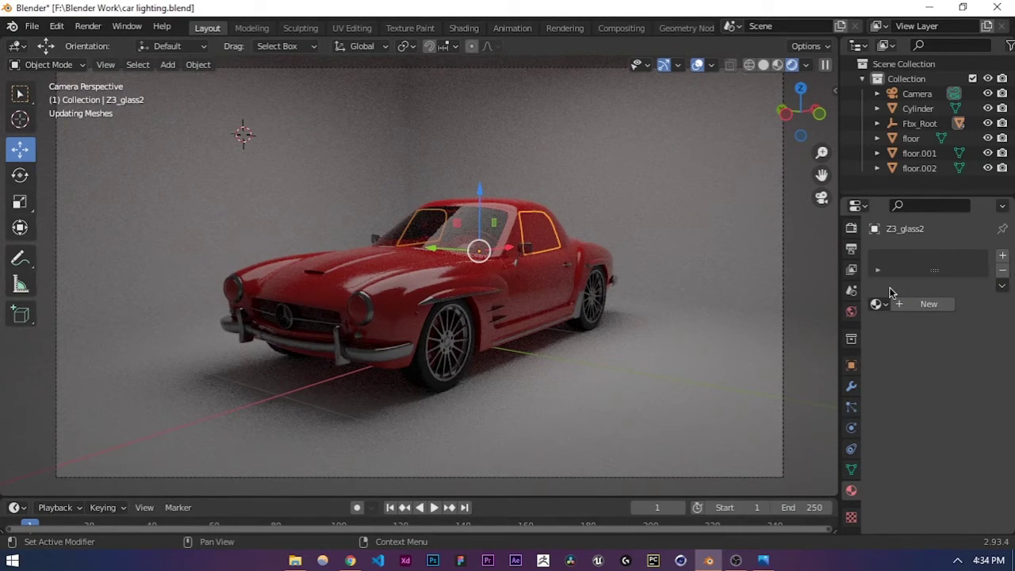
Step: Assign the glass material to the side windows, switch the viewport to solid shading and save the file
left_click(877, 303)
key("z")
key("ctrl+s")
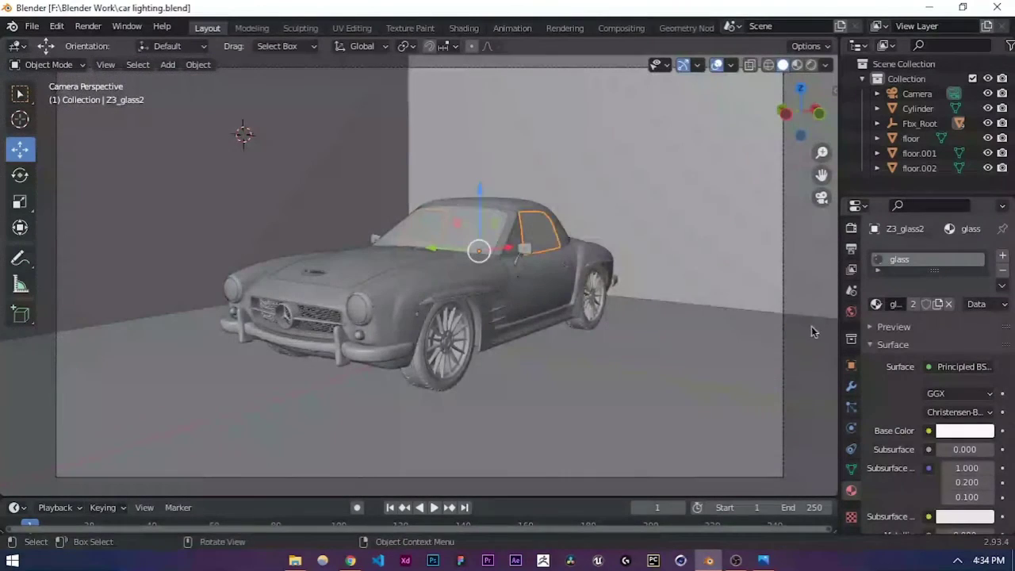
Step: Set the Cycles render sample count to 32 in the scene's render settings
left_click(851, 229)
double_click(977, 378)
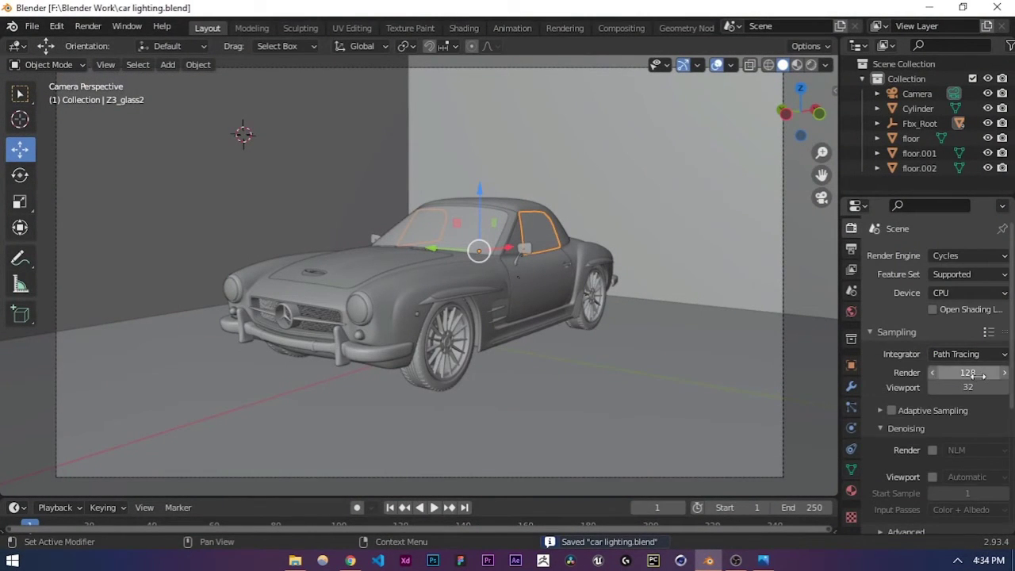
type("32")
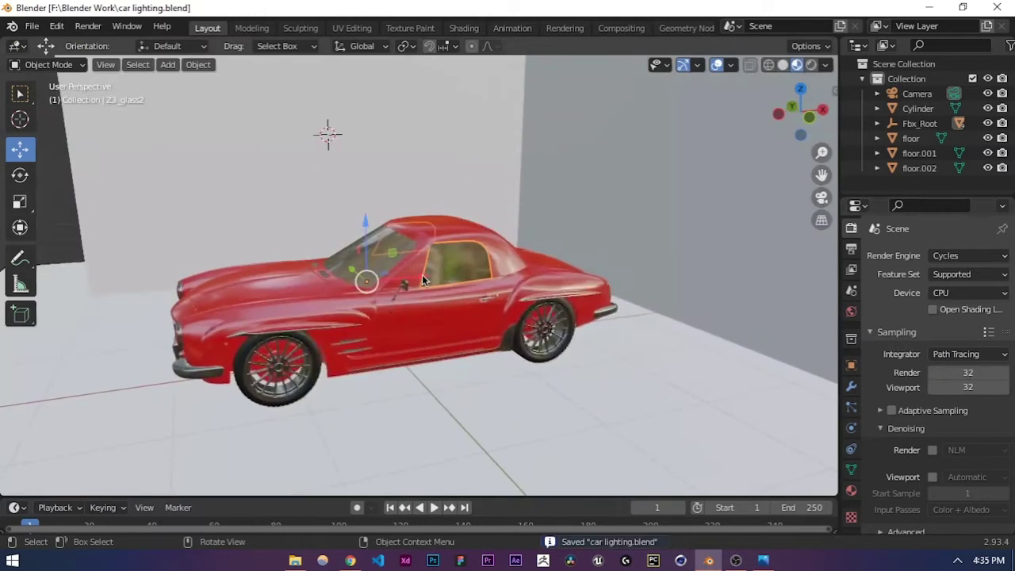
Step: Replace the red material on the small triangular front side windows with the glass material and save the file
scroll(421, 271, "up", 5)
middle_click_drag(421, 271, 481, 271)
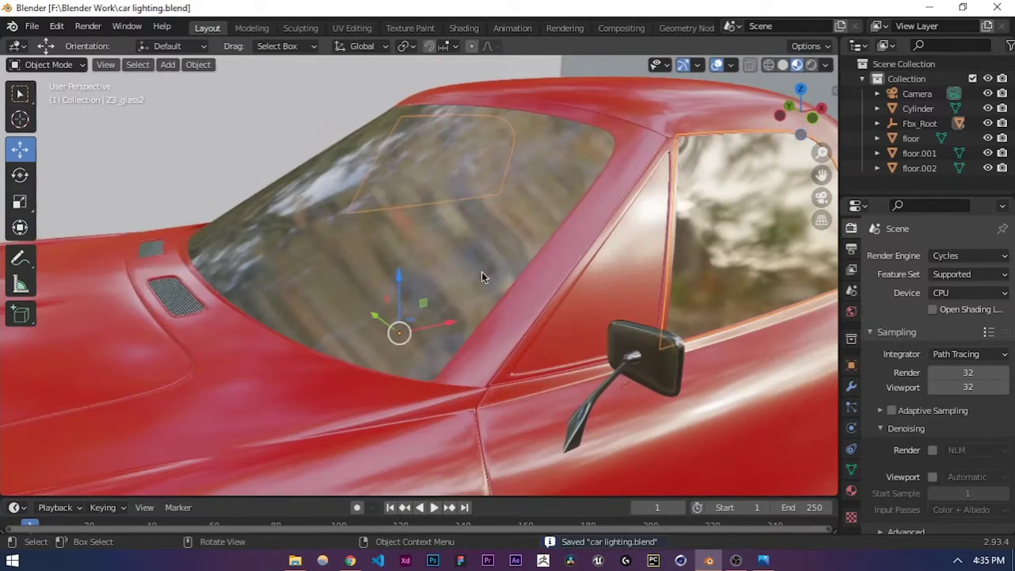
left_click(599, 288)
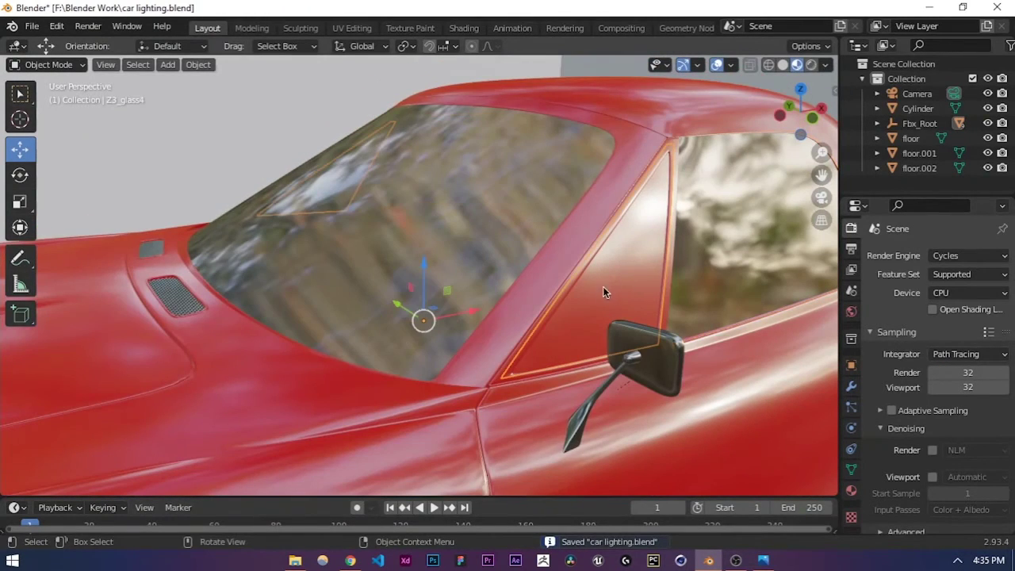
left_click(851, 487)
left_click(1003, 267)
left_click(877, 304)
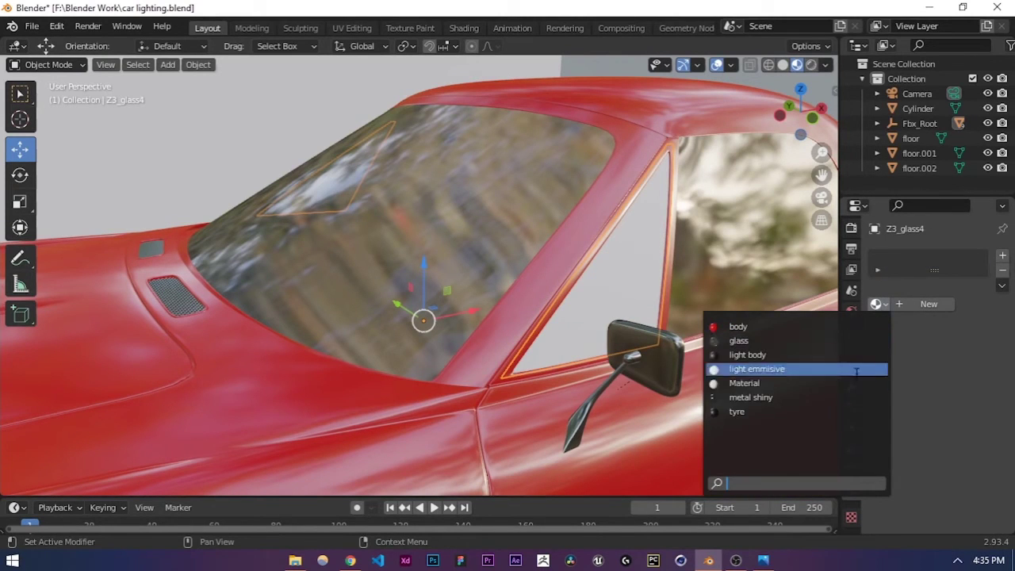
left_click(740, 340)
middle_click_drag(566, 320, 443, 341)
key("ctrl+s")
Step: Replace the rear window's material with the existing glass material and save the file
left_click(366, 299)
middle_click_drag(366, 301, 420, 317)
left_click(420, 313)
left_click(1001, 271)
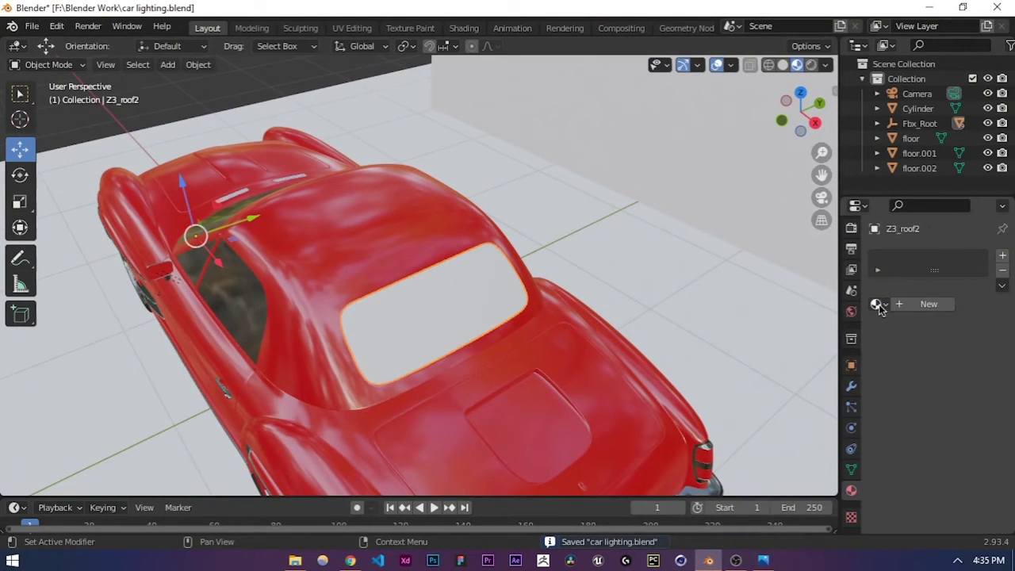
left_click(878, 305)
left_click(737, 341)
middle_click_drag(552, 328, 646, 352)
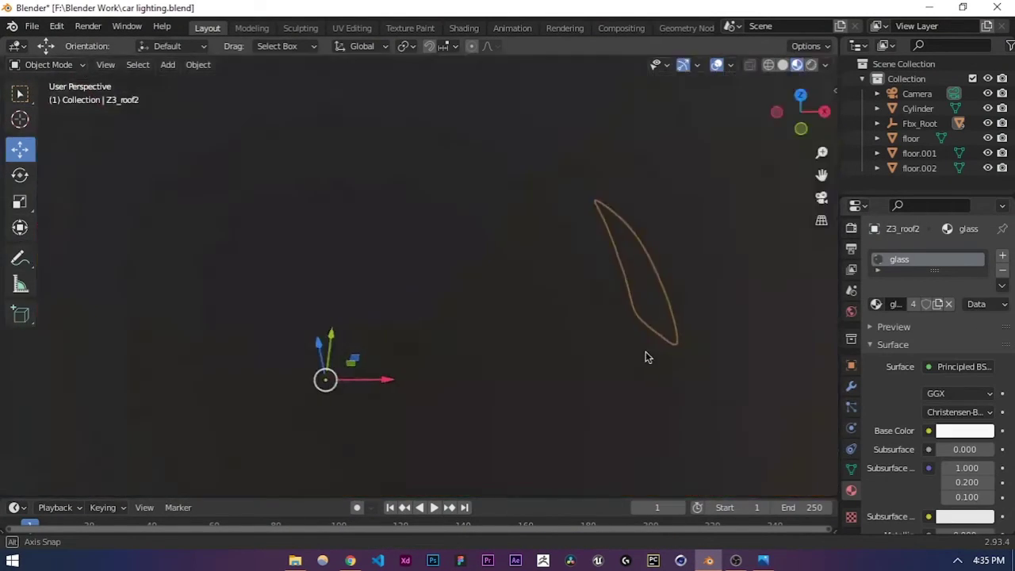
key("KP_Divide")
key("ctrl+a")
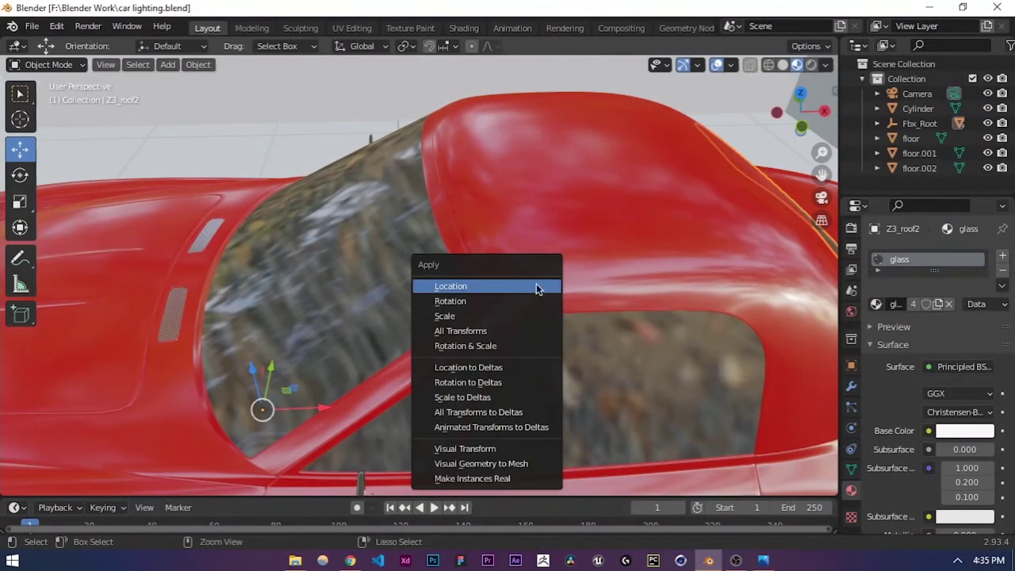
key("ctrl+s")
Step: Remove the body material from the car's roof and give it a new material named leather
middle_click_drag(599, 245, 462, 259)
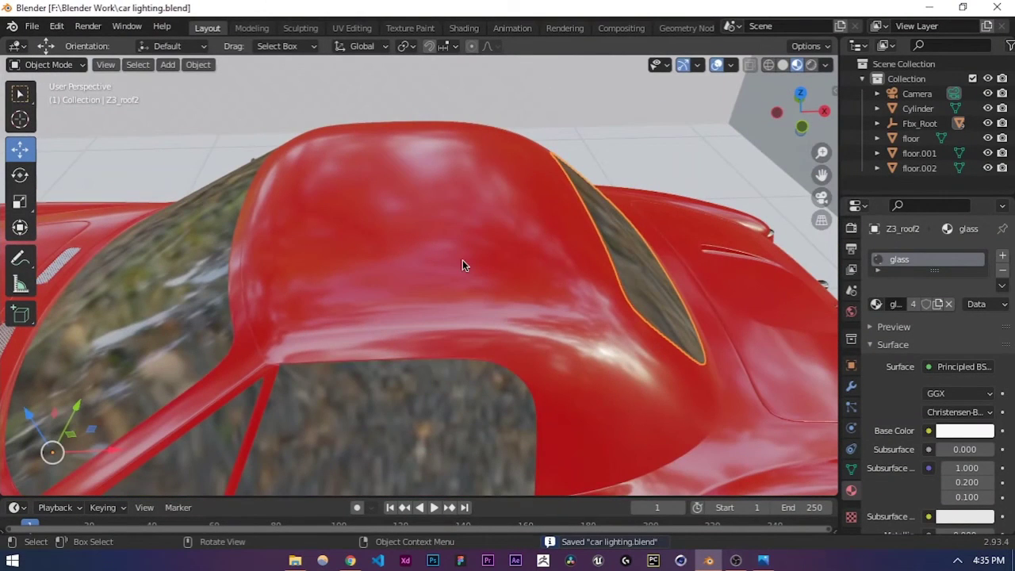
left_click(462, 261)
left_click(941, 427)
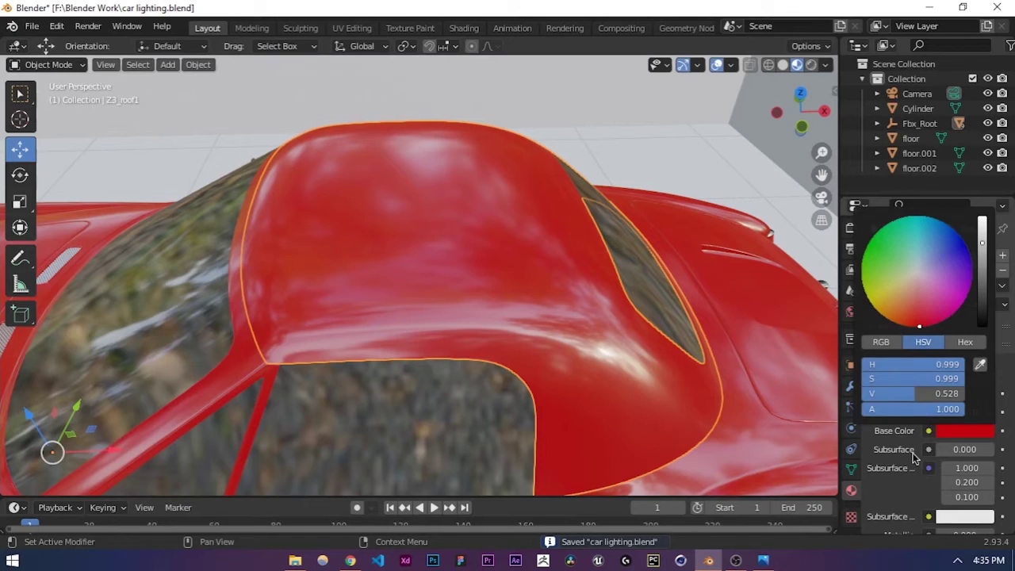
left_click(1002, 271)
left_click(924, 303)
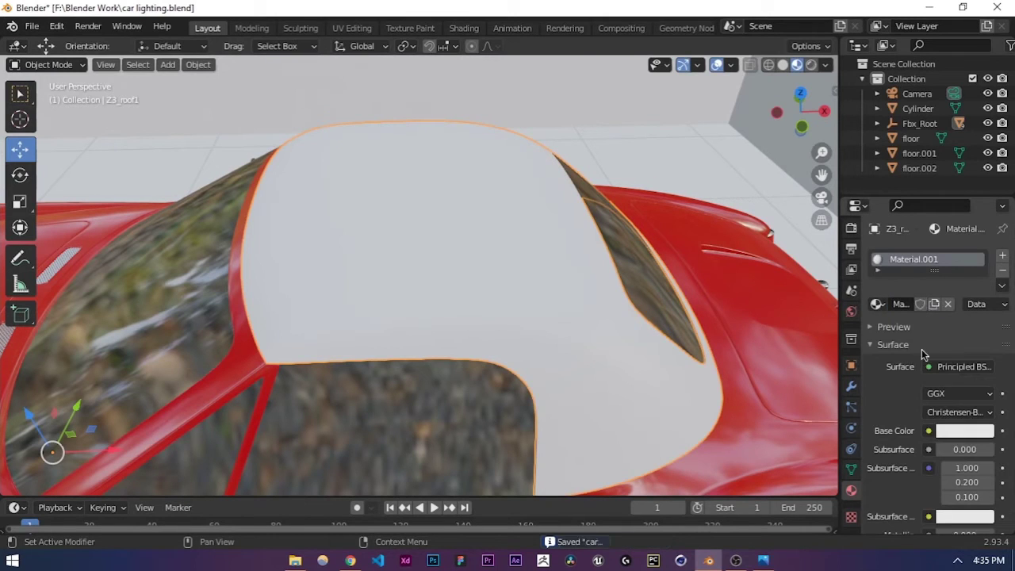
double_click(918, 260)
type("w")
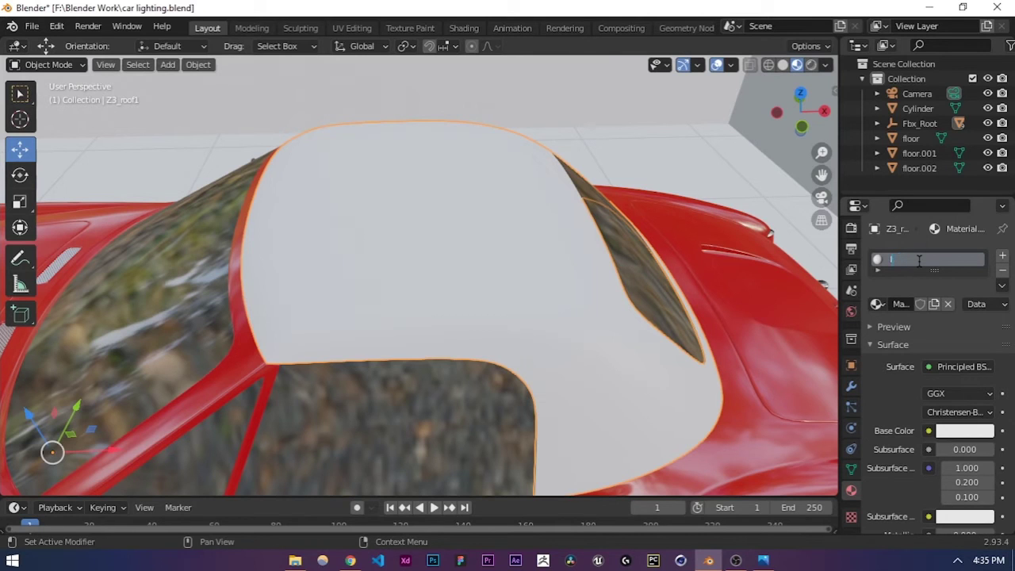
type("eather")
key("Return")
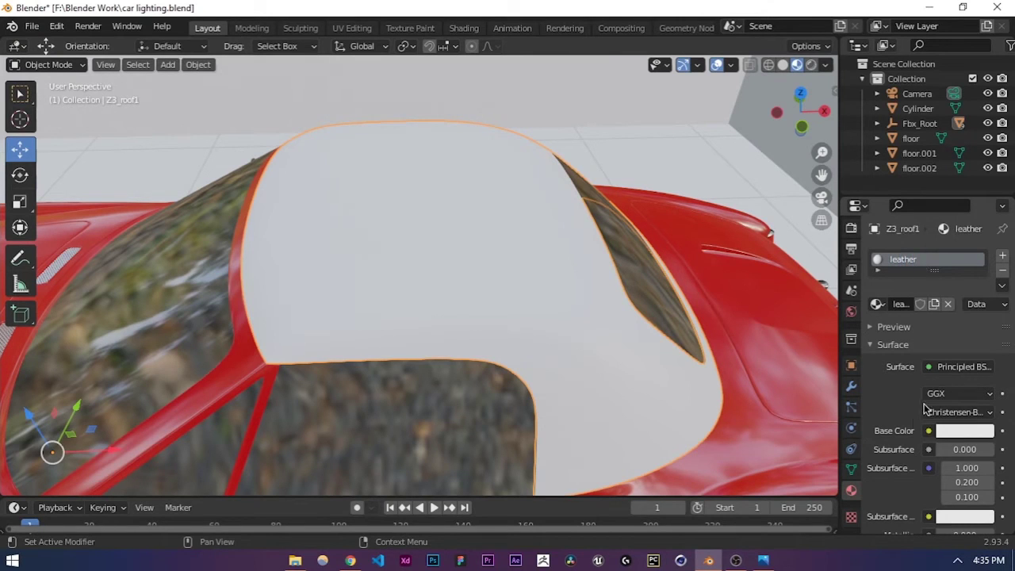
Step: Set the leather material's base color to a very dark red with hue 0.990, saturation 0.929 and value 0.022
scroll(925, 409, "down", 3)
left_click(952, 349)
left_click(921, 232)
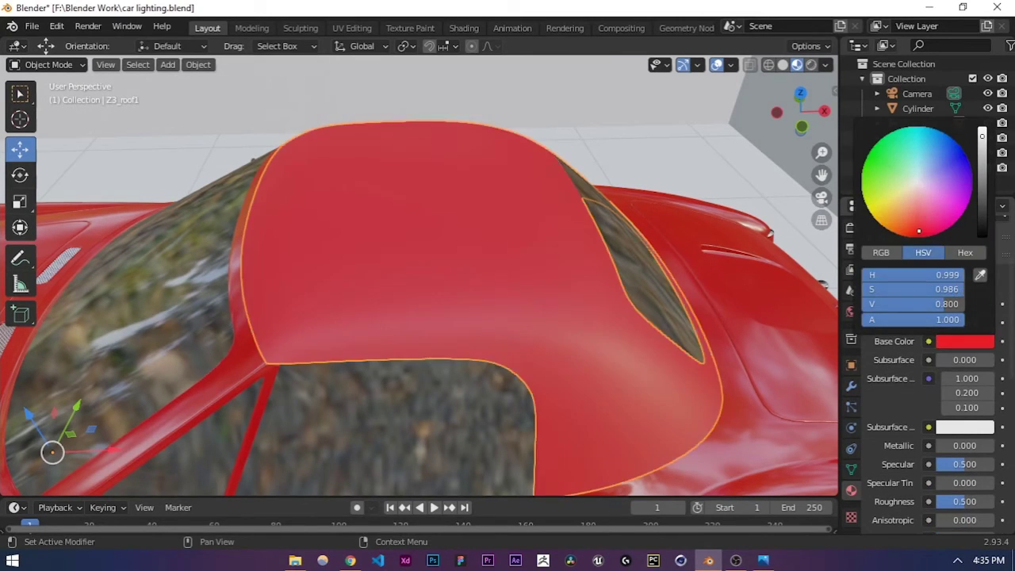
left_click_drag(976, 182, 981, 219)
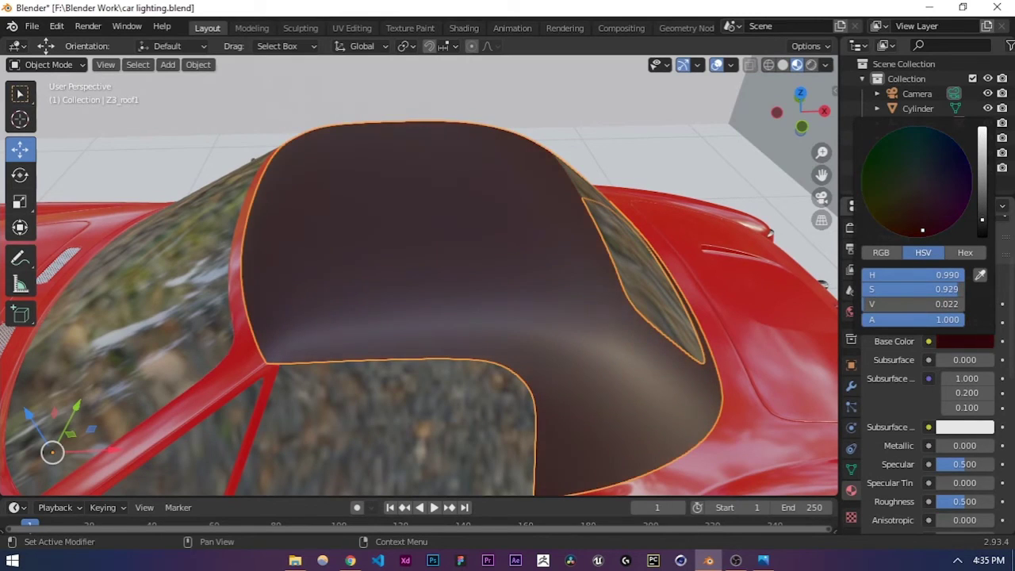
Step: Lower the leather material's Roughness to 0.285 and its Specular to 0.247
middle_click_drag(415, 367, 438, 363)
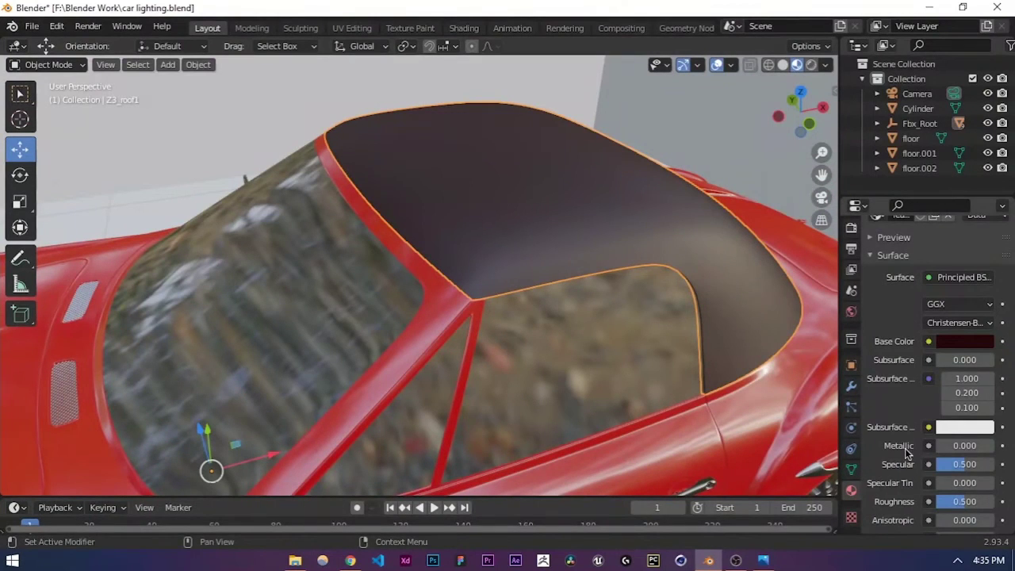
scroll(905, 448, "down", 1)
left_click_drag(964, 471, 956, 471)
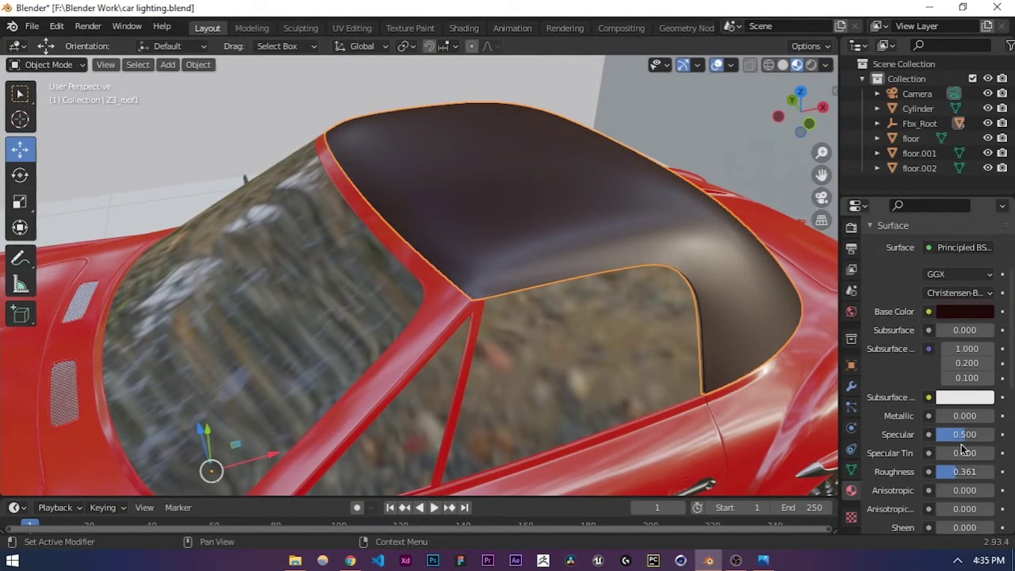
left_click_drag(964, 433, 953, 412)
scroll(884, 455, "down", 2)
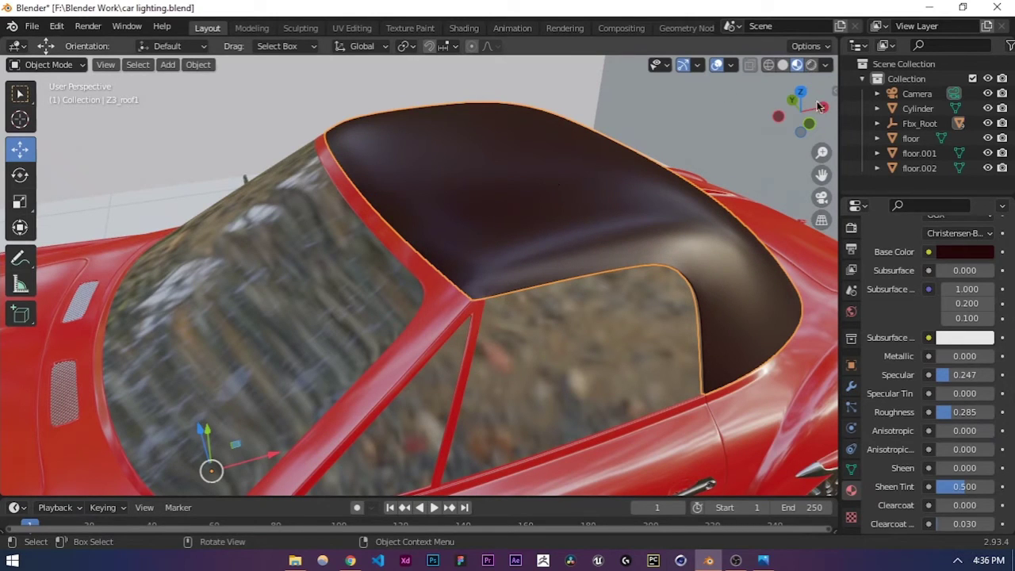
Step: Check the leather roof through the camera in rendered shading, return to solid shading and save the file
left_click(810, 65)
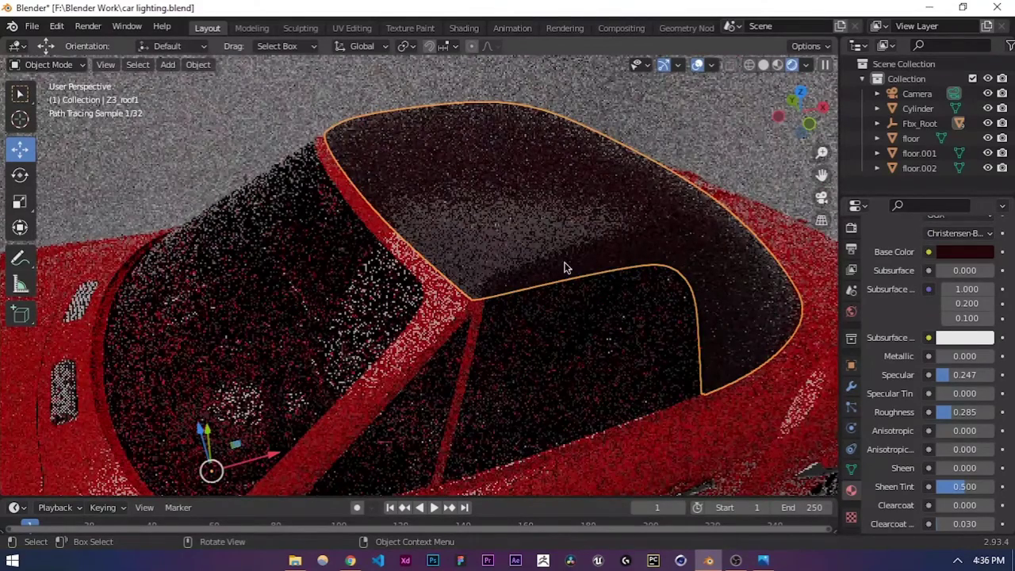
left_click(821, 197)
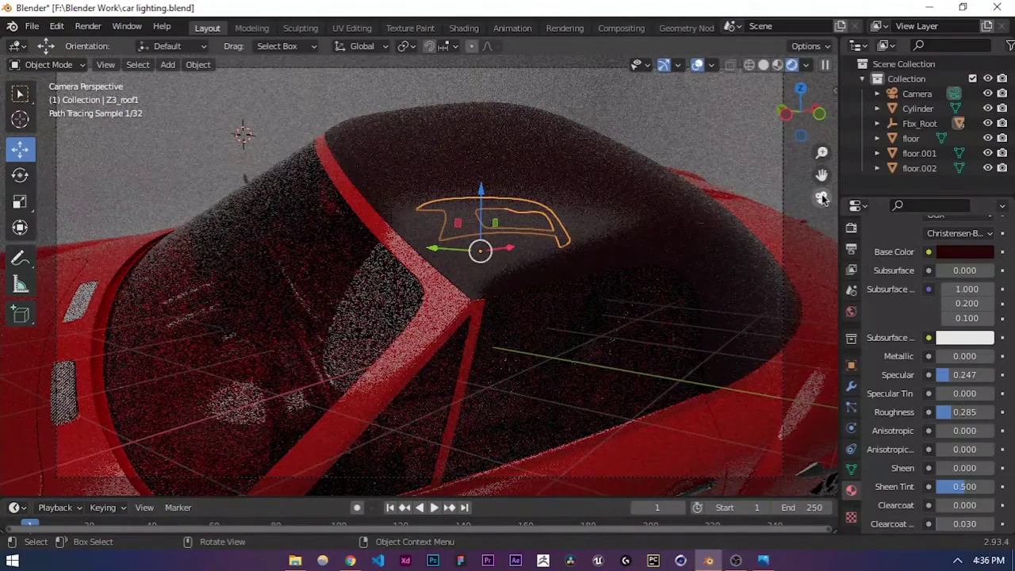
left_click(630, 236)
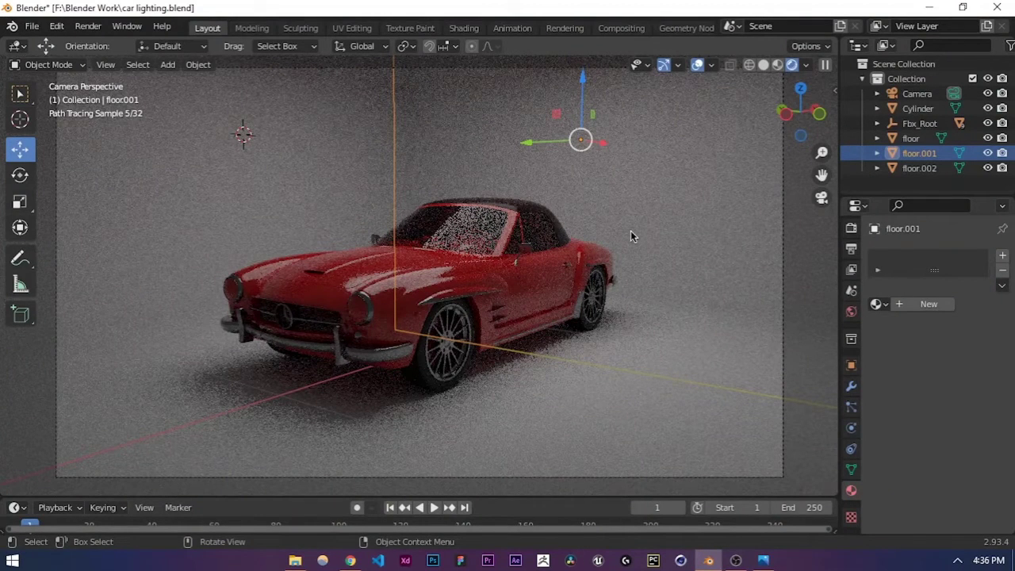
key("z")
left_click(731, 164)
key("ctrl+s")
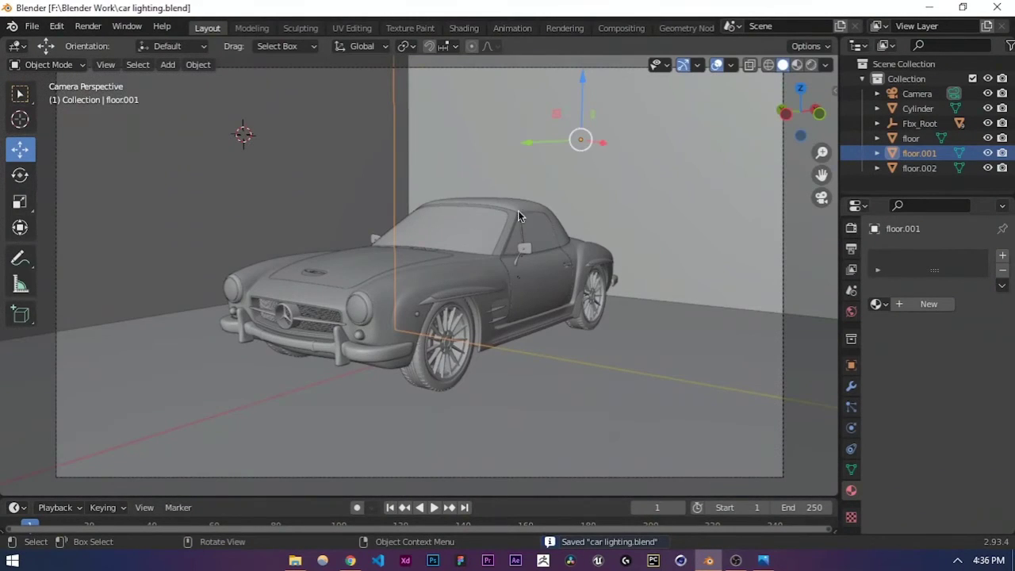
Step: Replace the body material on the windshield frame with the leather material in material preview shading
left_click(797, 64)
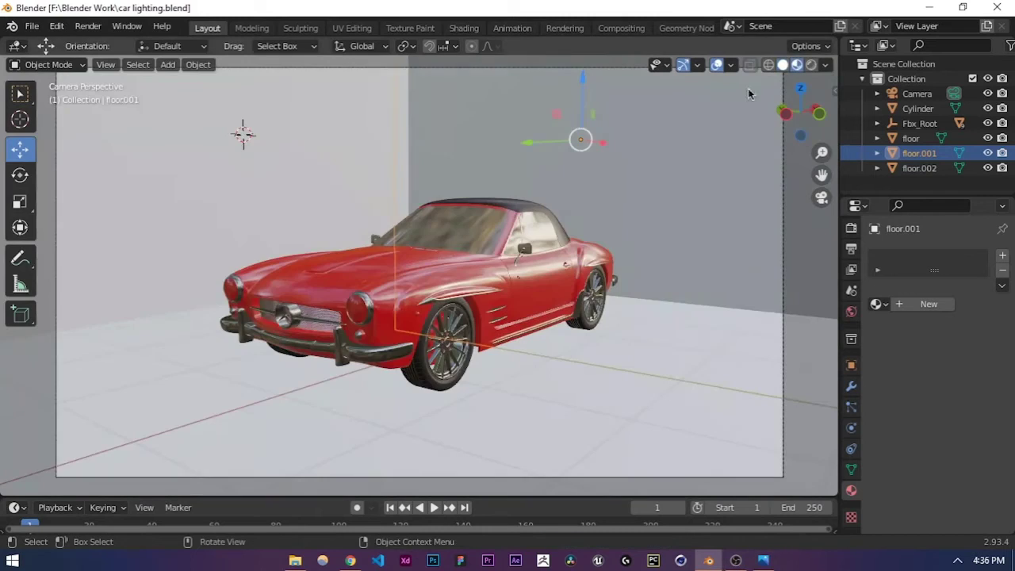
left_click(506, 228)
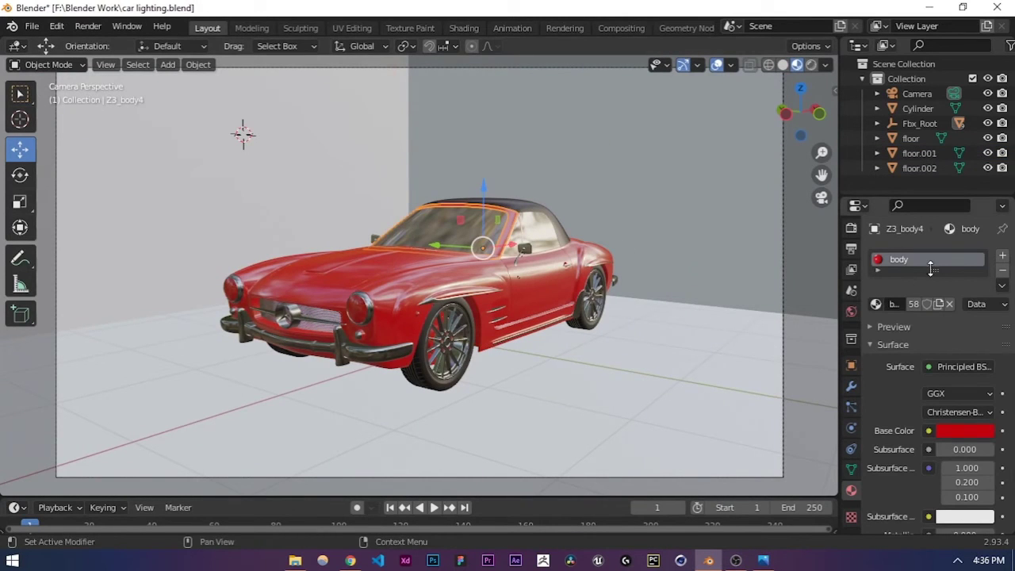
left_click(1001, 269)
left_click(875, 304)
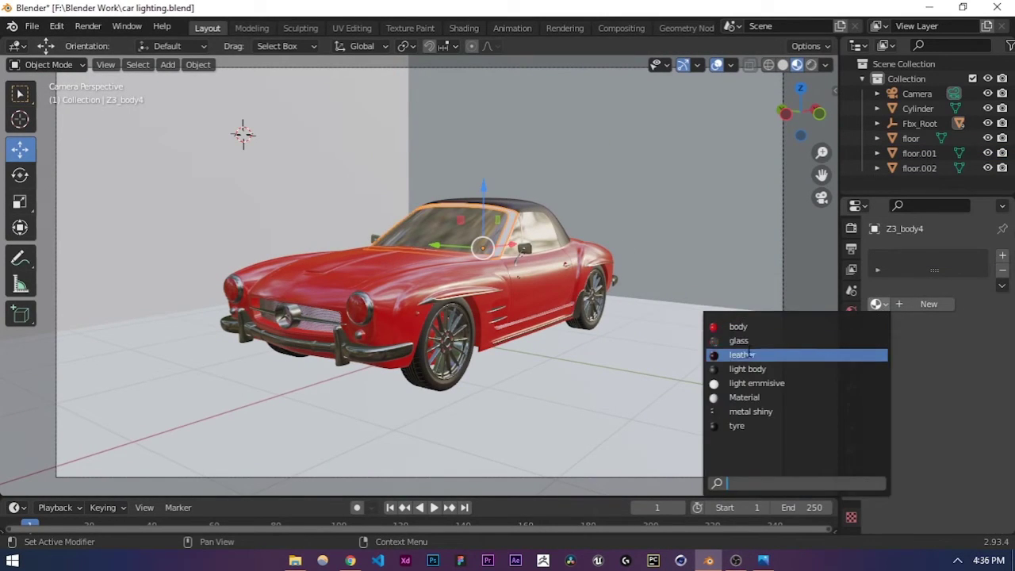
left_click(748, 354)
Step: Preview the car in rendered shading with overlays and gizmos hidden, and save the file
left_click(811, 64)
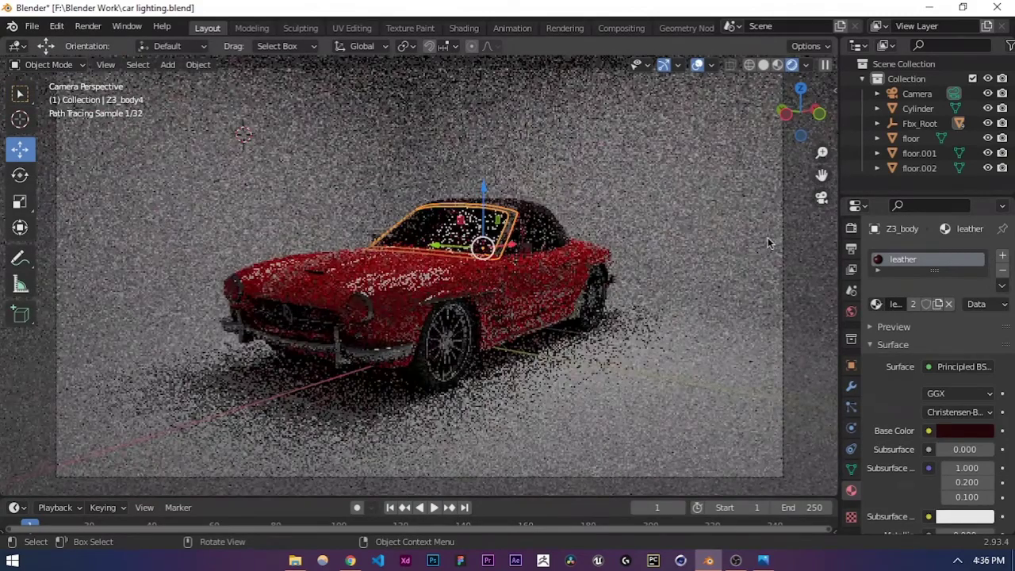
left_click(768, 243)
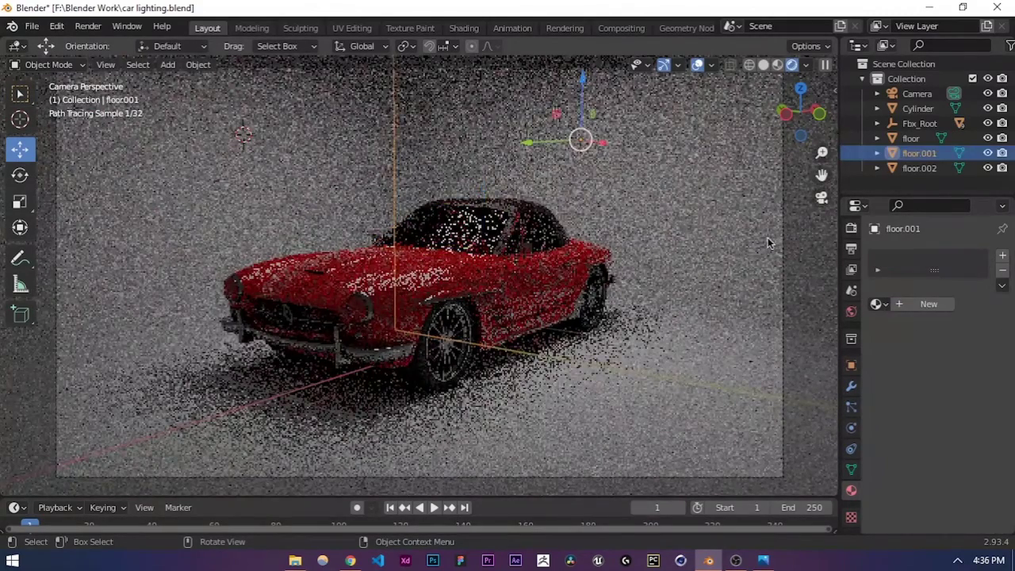
left_click(696, 65)
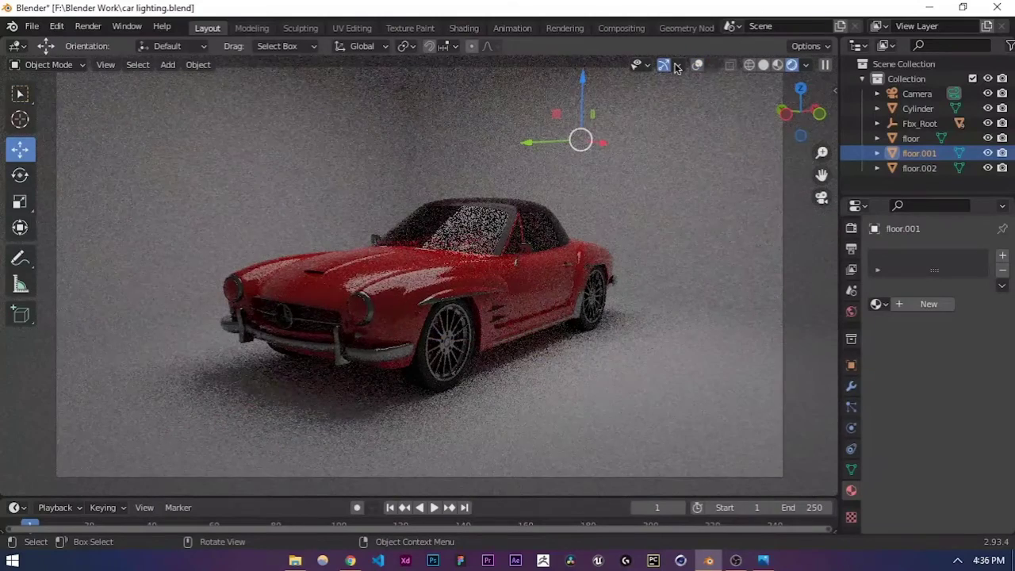
left_click(664, 65)
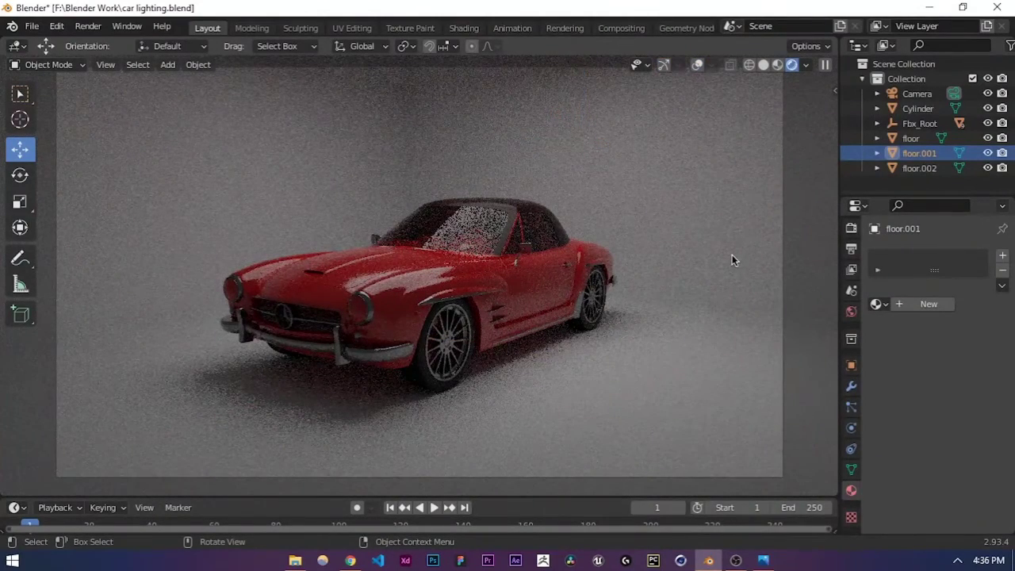
key("ctrl+s")
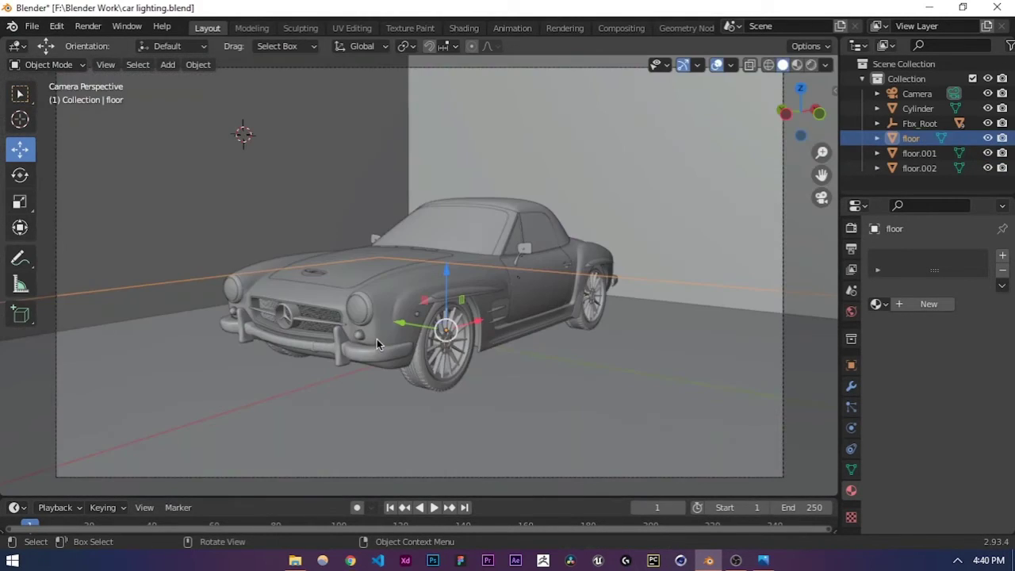
key("ctrl+s")
Step: Switch to Photos and examine the studded-metal-worn albedo, height and normal-ogl texture images up close
left_click(274, 144)
left_click(523, 151)
left_click(578, 411)
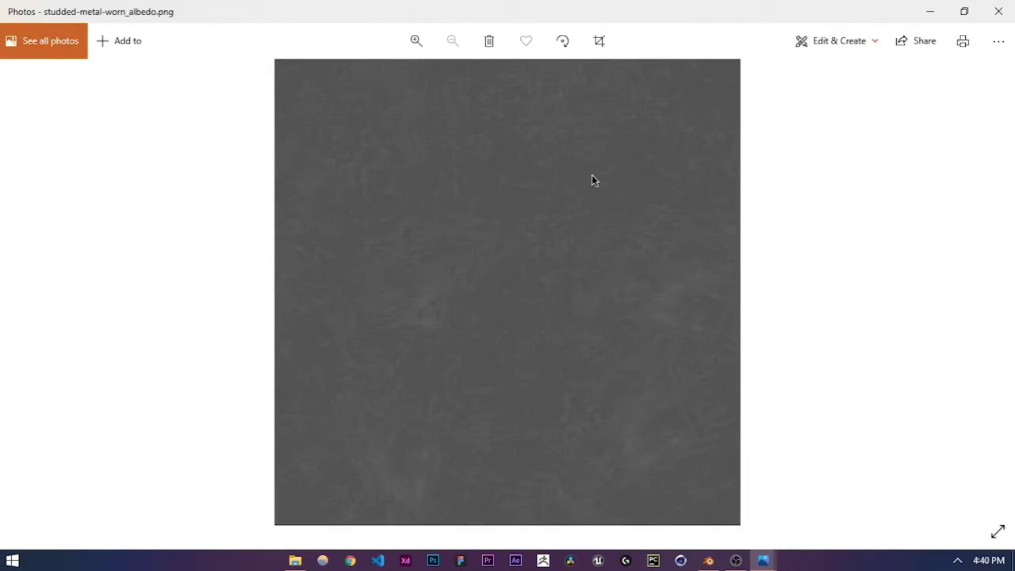
scroll(491, 323, "up", 3)
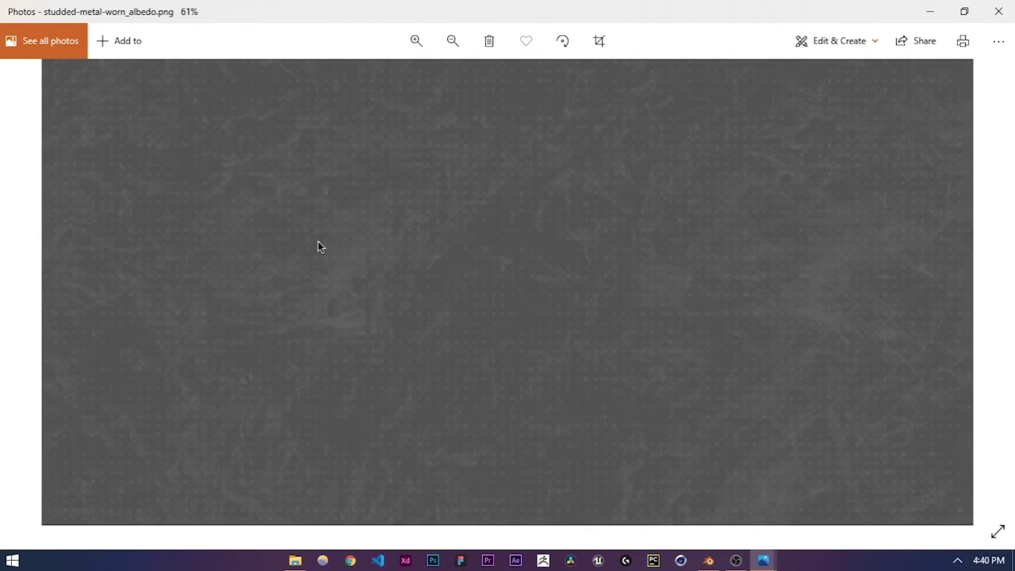
key("Right")
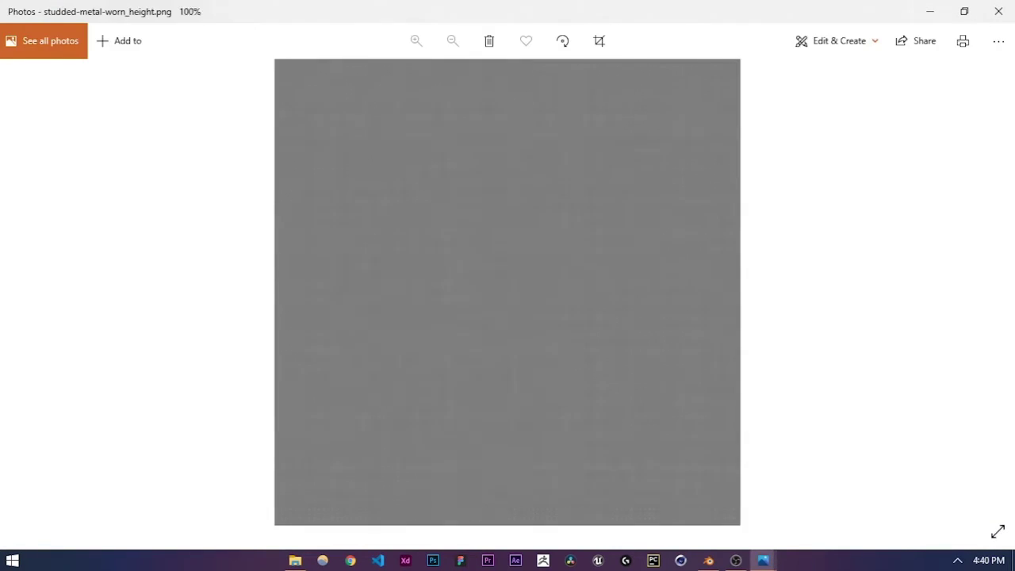
scroll(467, 286, "up", 3)
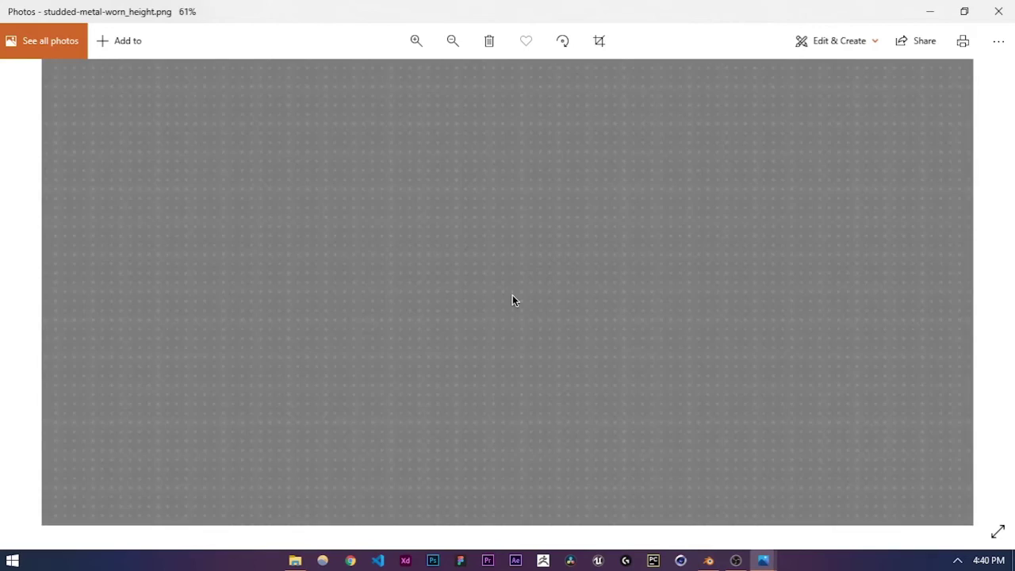
scroll(512, 295, "down", 3)
key("Right")
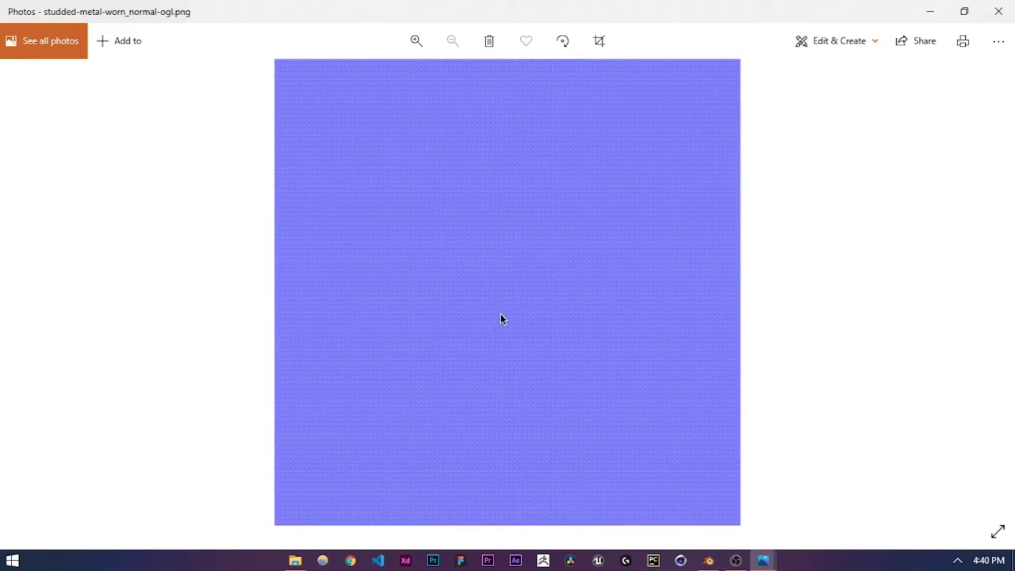
Step: Examine the studded-metal-worn normal-ogl and roughness images, return to the albedo image and close the viewer
scroll(502, 318, "up", 3)
scroll(485, 319, "down", 3)
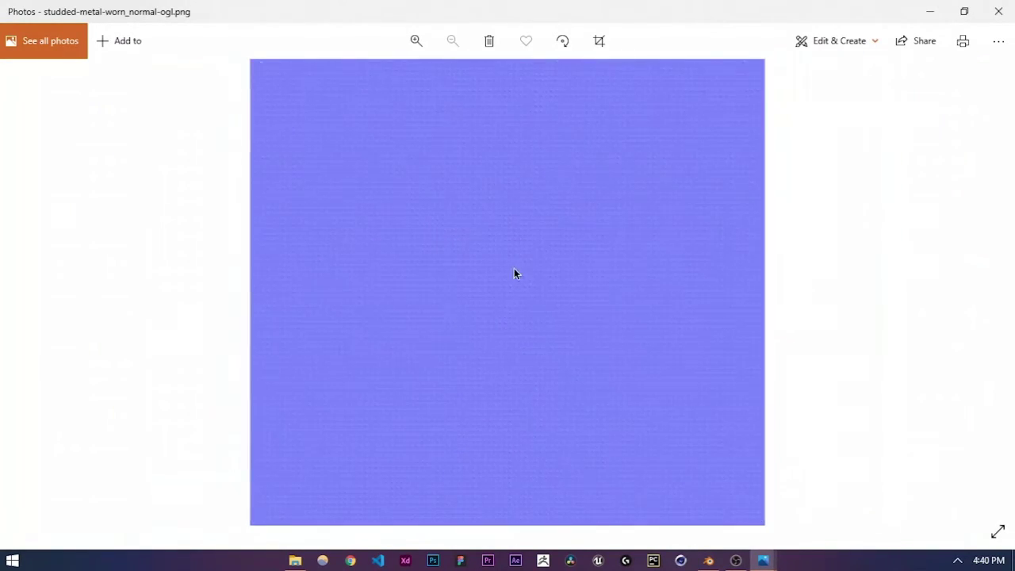
key("Right")
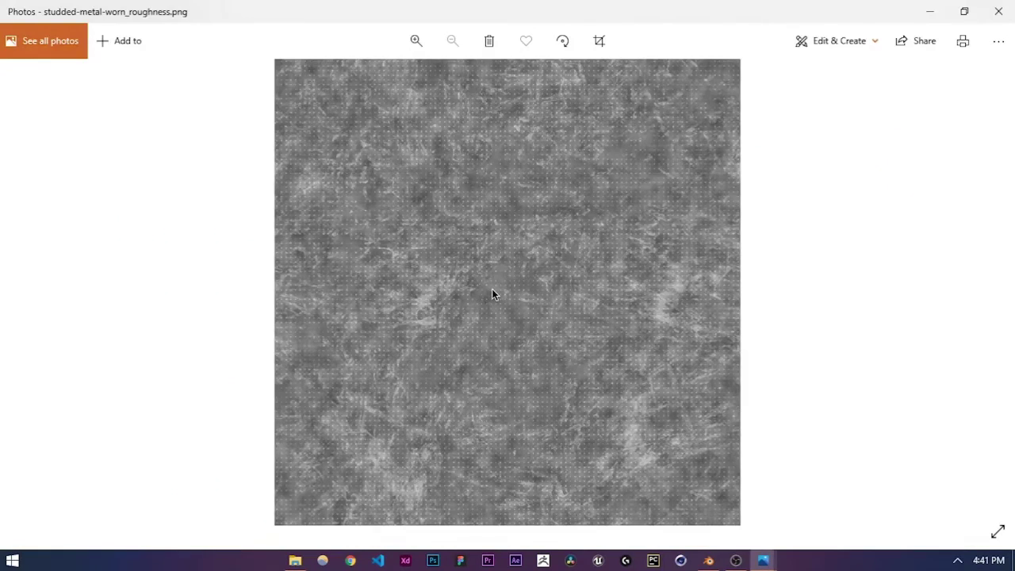
key("Left")
key("Left")
key("Left")
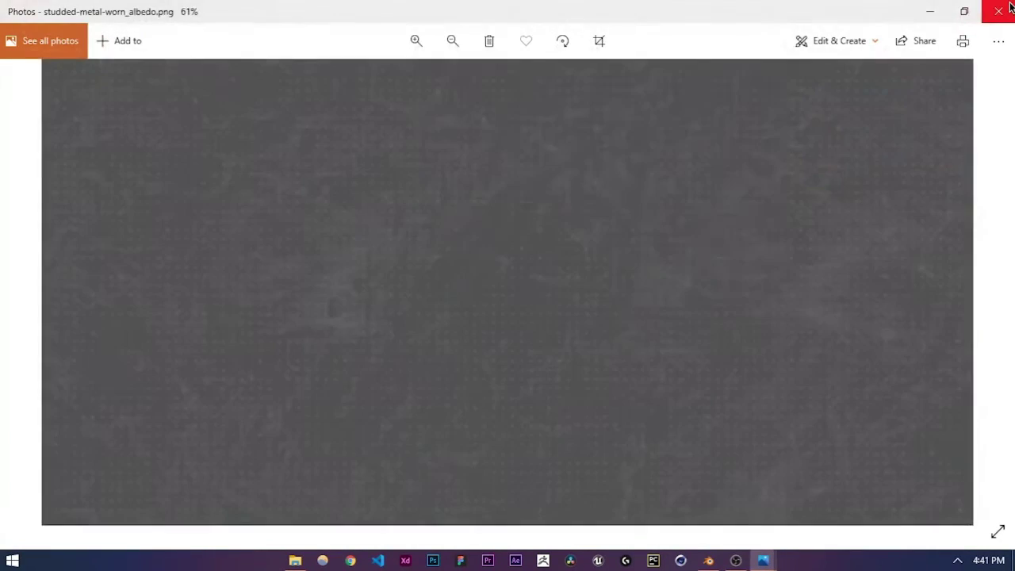
left_click(1008, 9)
Step: Save the file, select the floor and switch to the Shading workspace with a raised view of the car and floor
key("ctrl+s")
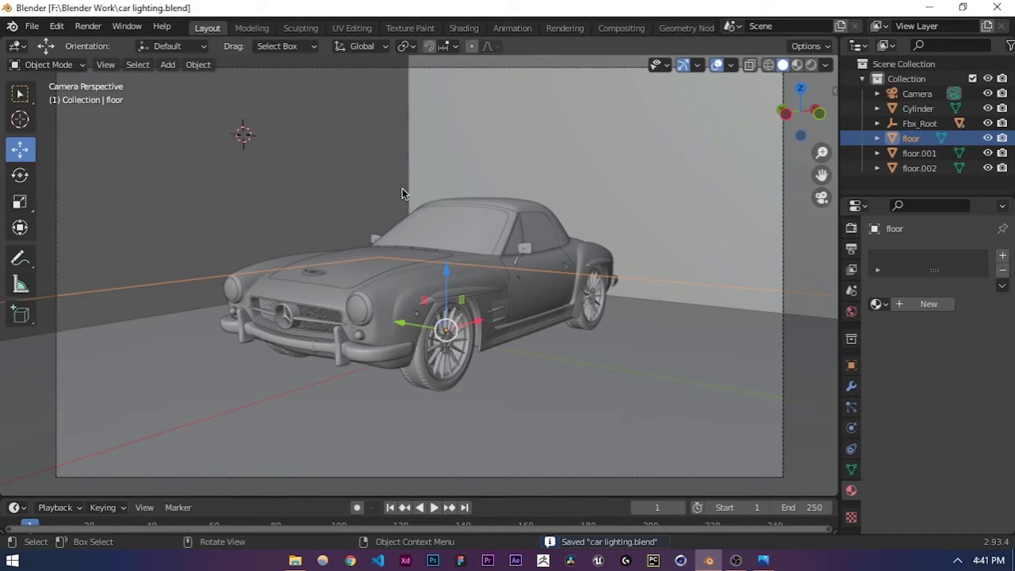
left_click(600, 378)
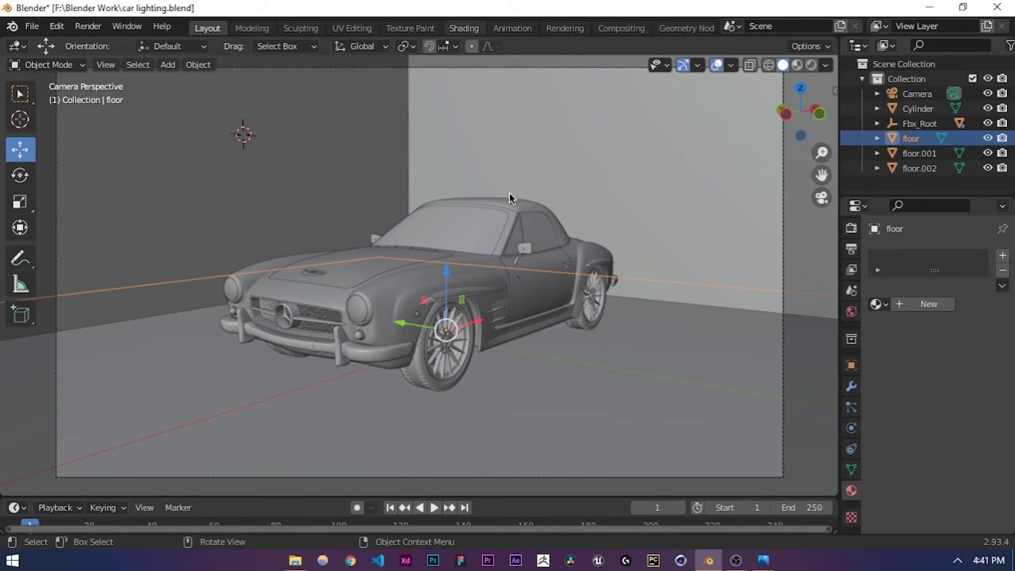
left_click(463, 29)
key("ctrl+s")
middle_click_drag(485, 239, 608, 230)
scroll(548, 250, "up", 5)
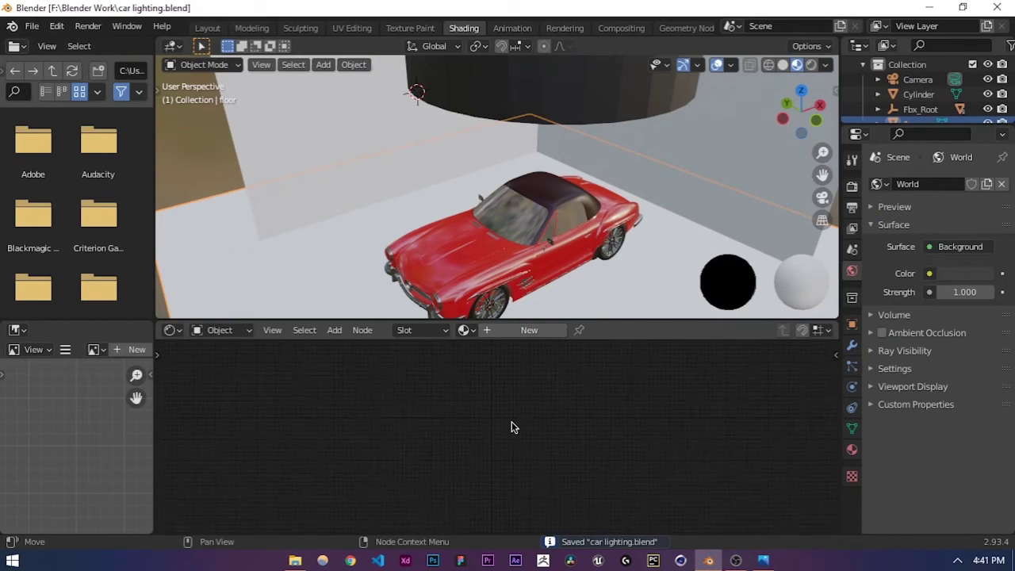
left_click(324, 278)
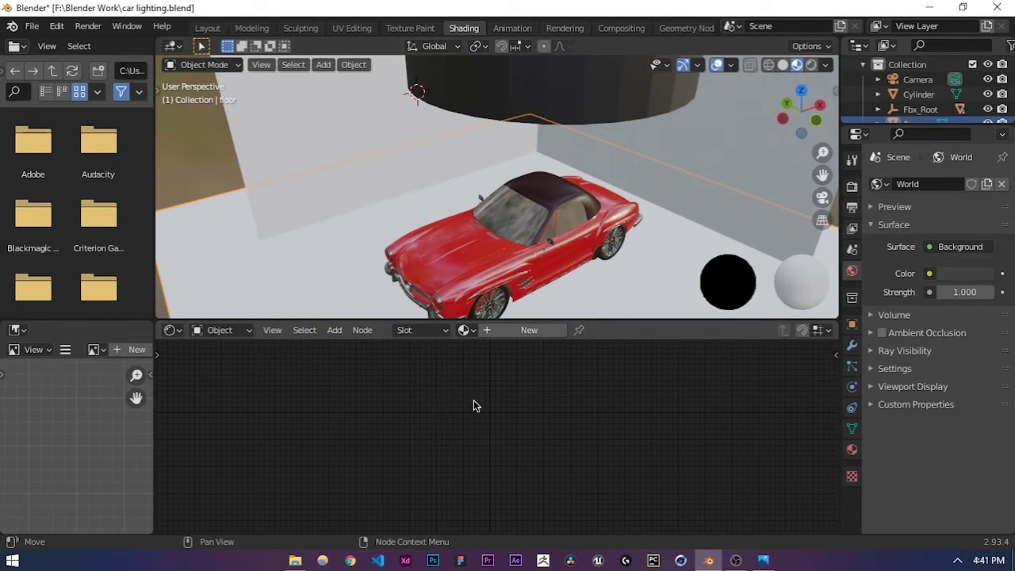
Step: Create a new material on the floor and bring its Principled BSDF node into view
left_click(851, 451)
left_click(911, 235)
scroll(606, 398, "down", 2)
middle_click_drag(581, 419, 641, 461)
scroll(634, 455, "up", 11)
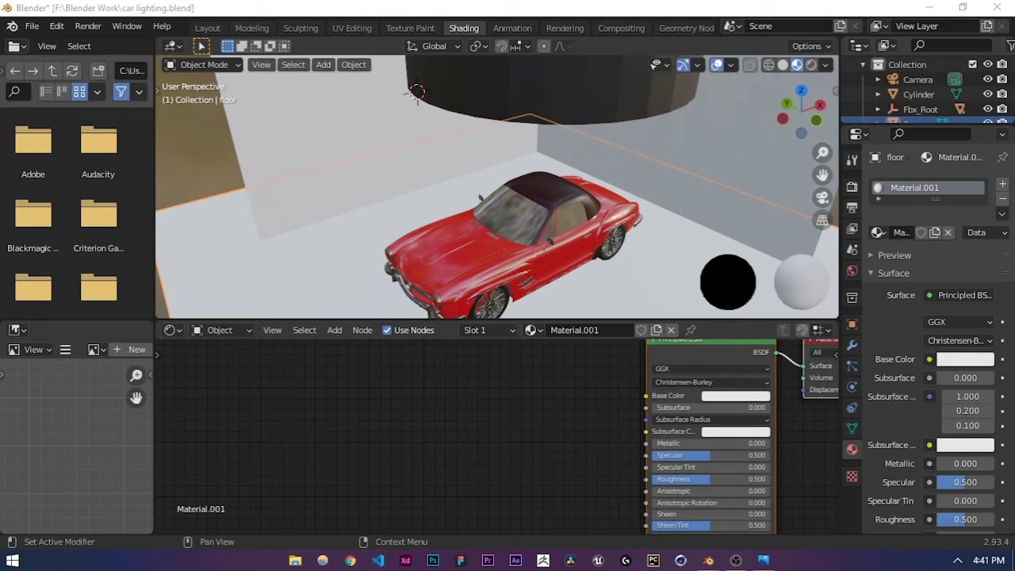
Step: Add the studded-metal-worn_albedo.png image texture and connect its Color output to the Principled BSDF's Base Color
mouse_move(663, 396)
left_mouse_down()
mouse_move(768, 329)
mouse_move(409, 393)
mouse_move(420, 393)
mouse_move(309, 368)
mouse_move(645, 395)
left_mouse_up()
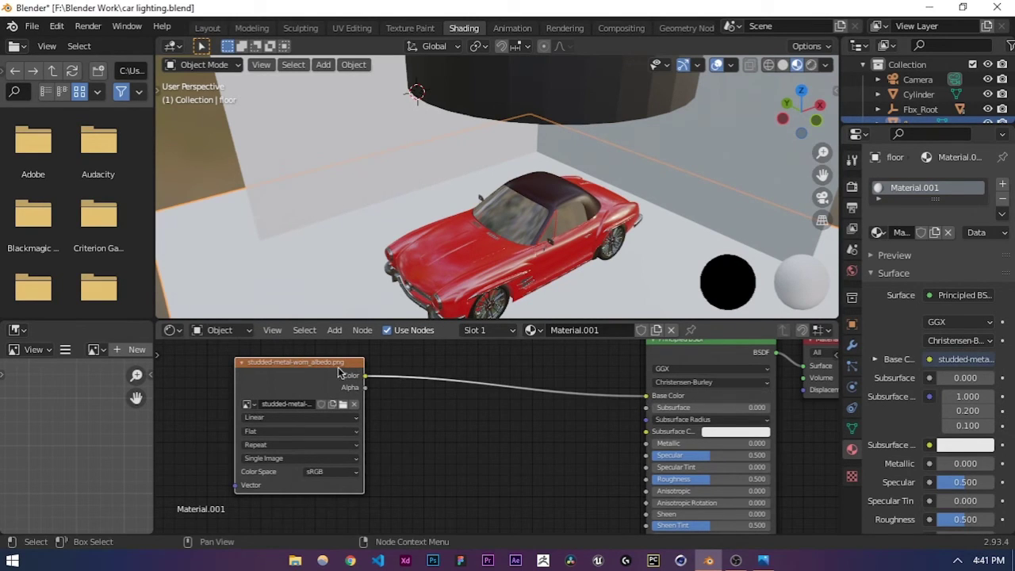
scroll(326, 369, "down", 2)
scroll(324, 370, "up", 2)
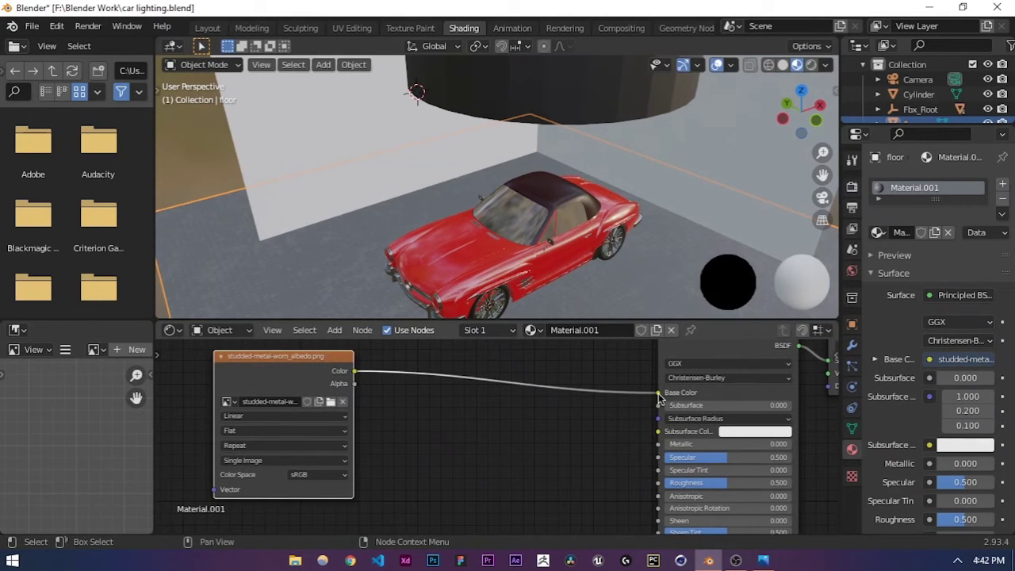
Step: Add the studded-metal-worn_normal-ogl.png image texture to the floor material and place it below the albedo node
left_click_drag(1014, 451, 477, 458)
scroll(499, 443, "down", 4)
middle_click_drag(525, 450, 559, 406)
left_click_drag(559, 406, 319, 455)
middle_click_drag(467, 437, 440, 373)
right_click(445, 448)
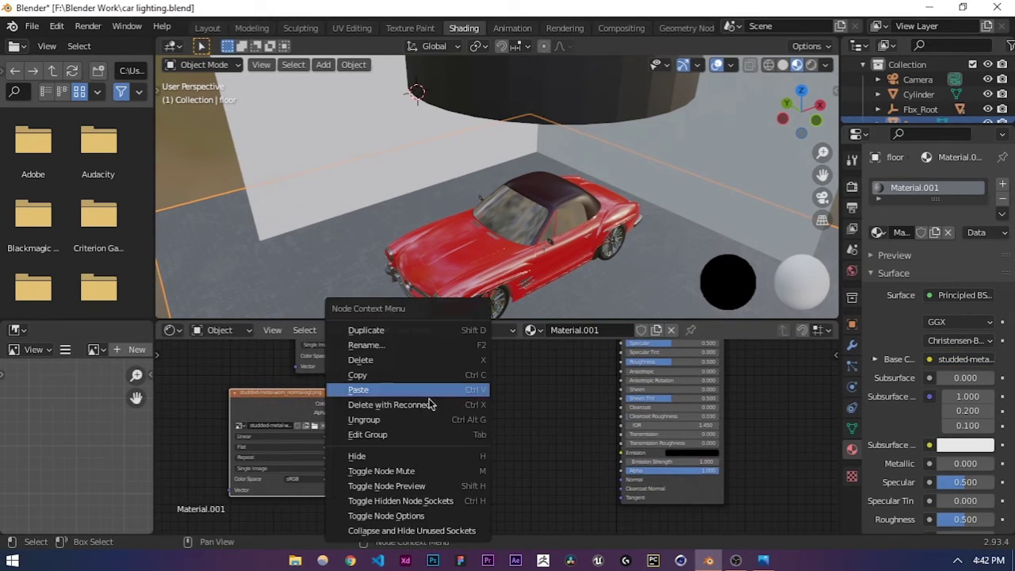
left_click(384, 441)
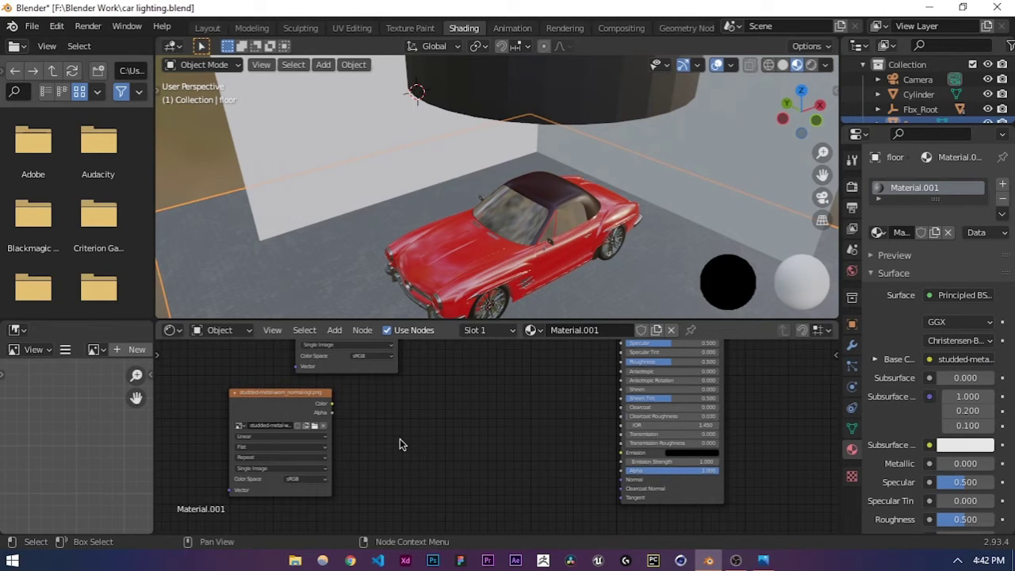
key("shift+a")
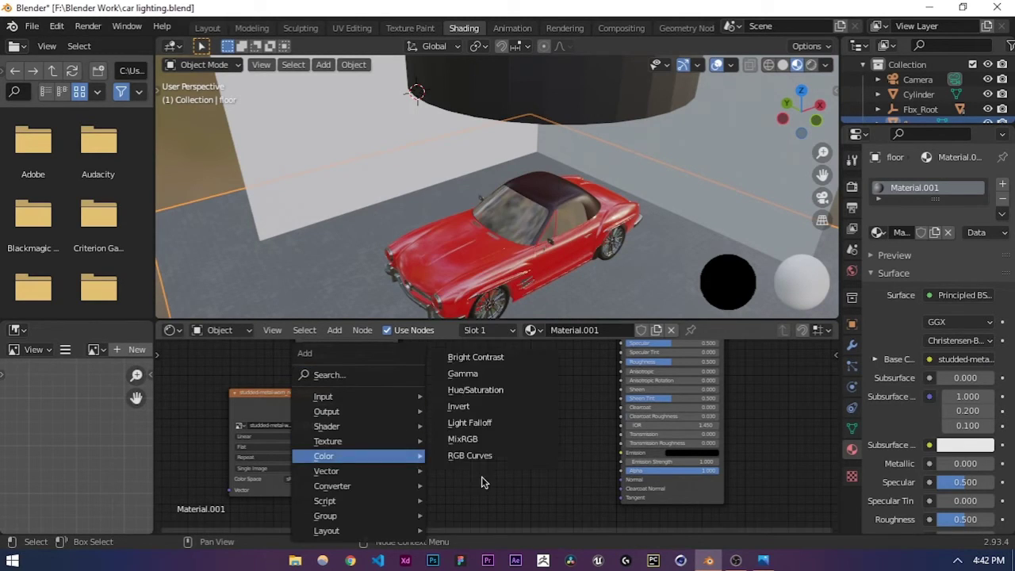
key("Escape")
Step: Add a Normal Map node between the normal-ogl image texture and the Principled BSDF
key("shift+a")
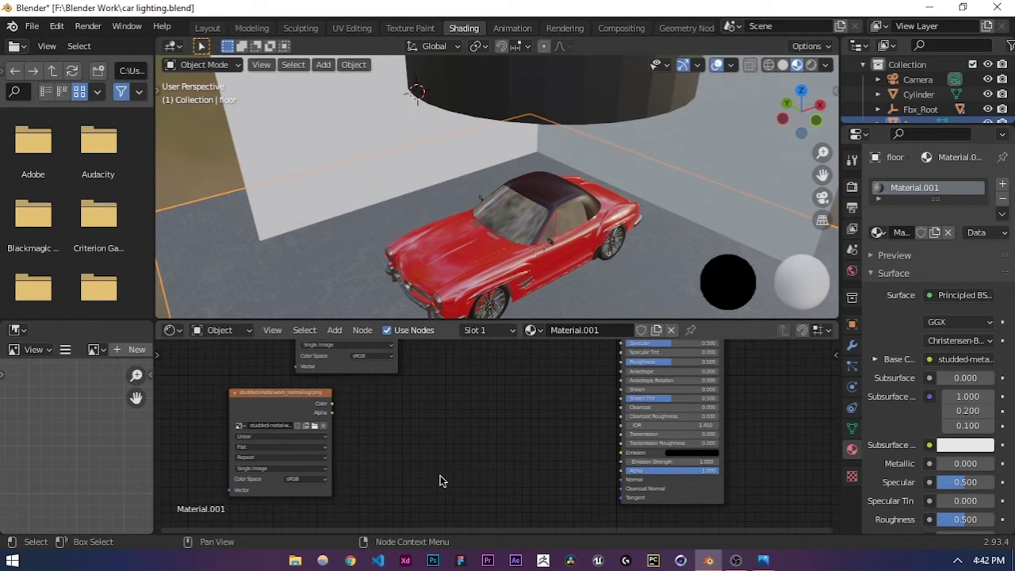
left_click(399, 400)
type("normsal")
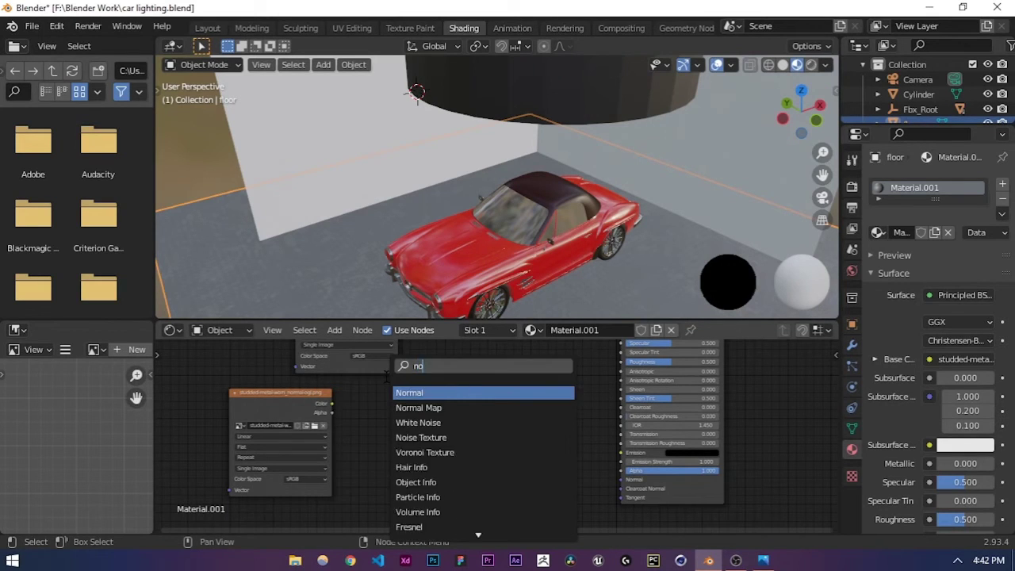
key("BackSpace")
key("BackSpace")
type("a")
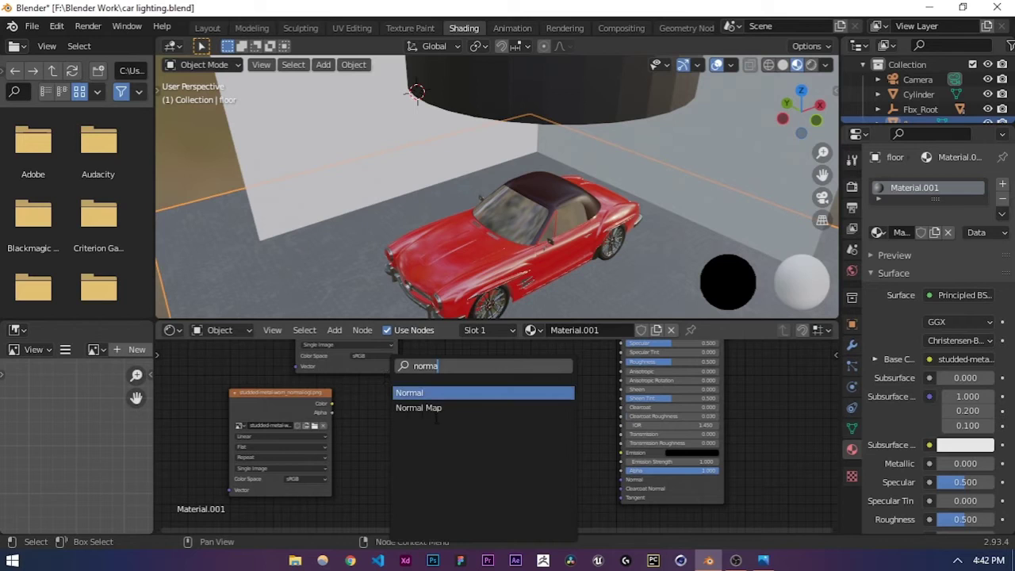
left_click(428, 408)
left_click(478, 470)
Step: Connect the Normal Map node's Normal output to the Principled BSDF's Normal input
middle_click_drag(528, 449, 534, 397)
scroll(523, 426, "up", 6)
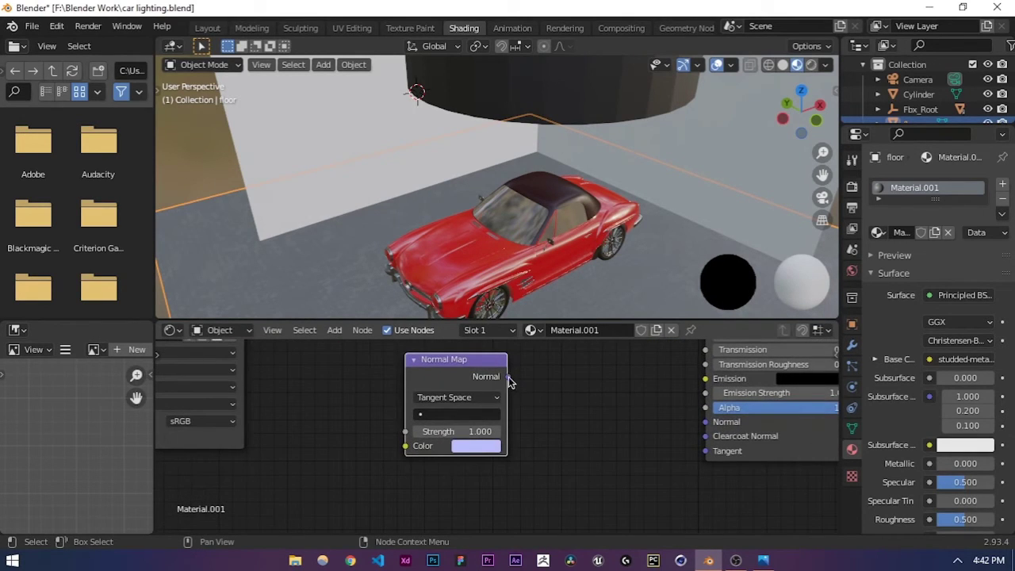
mouse_move(508, 377)
left_mouse_down()
mouse_move(595, 407)
mouse_move(717, 432)
mouse_move(711, 426)
left_mouse_up()
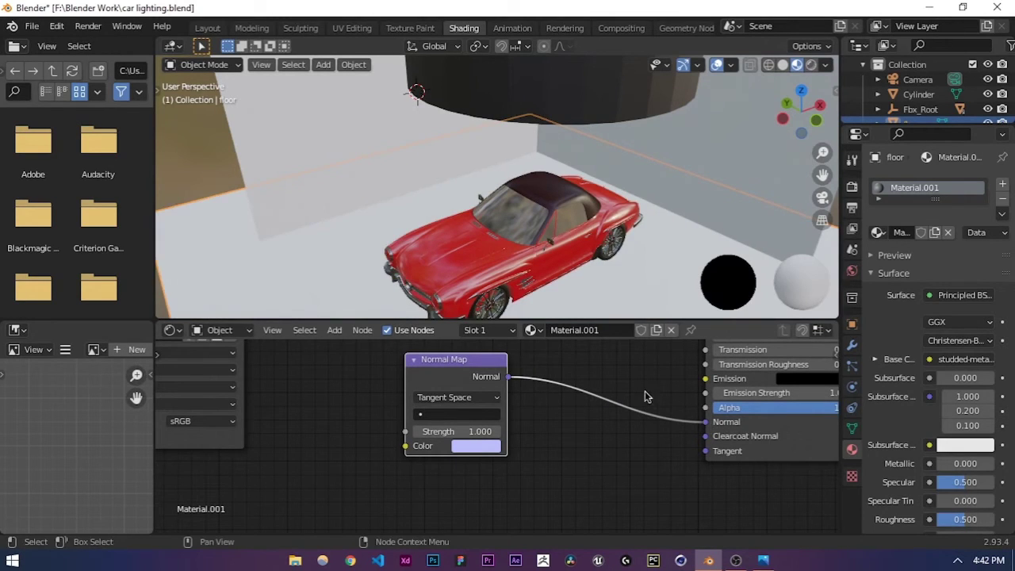
Step: Connect the normal-ogl image texture's Color output to the Normal Map node's Color input
scroll(536, 432, "down", 5)
mouse_move(533, 405)
middle_mouse_down()
mouse_move(444, 520)
mouse_move(419, 357)
middle_mouse_up()
scroll(448, 398, "down", 4)
scroll(505, 413, "down", 5)
middle_click_drag(505, 414, 517, 308)
scroll(497, 436, "up", 10)
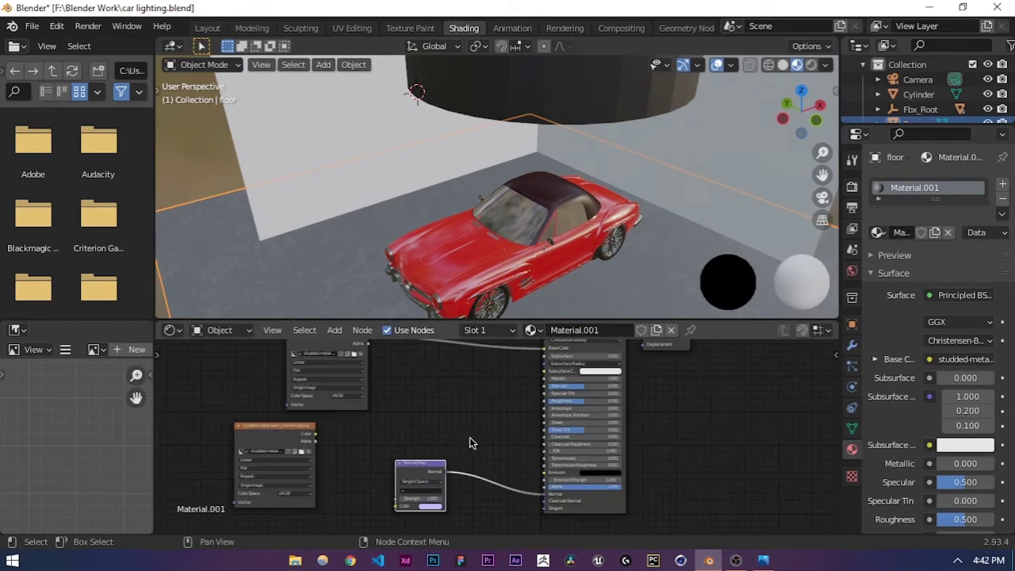
middle_click_drag(487, 421, 443, 514)
middle_click_drag(462, 470, 604, 338)
scroll(488, 444, "up", 3)
middle_click_drag(429, 504, 518, 431)
middle_click_drag(425, 425, 449, 466)
left_click_drag(545, 495, 394, 362)
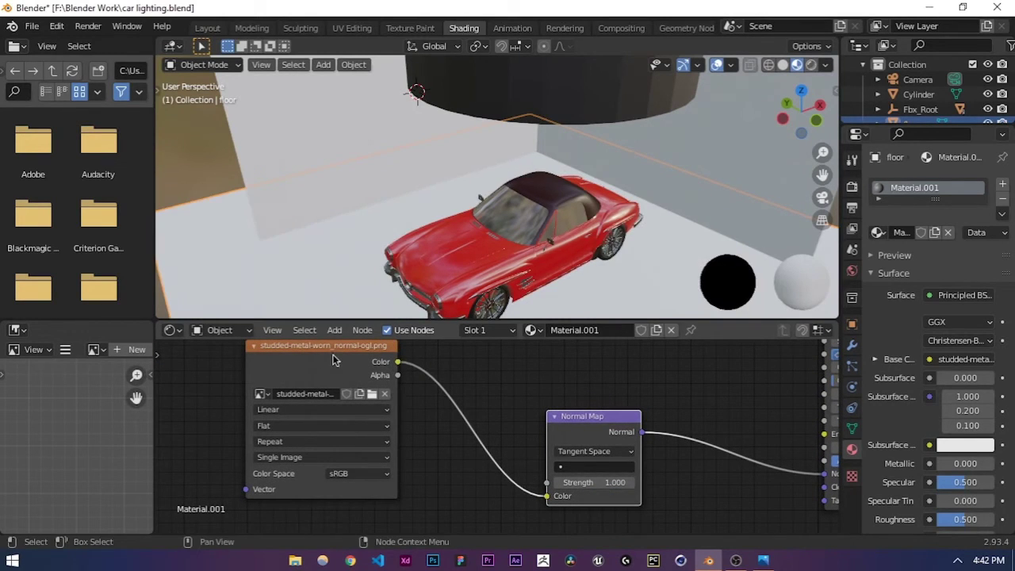
Step: Inspect the studded floor surface up close beside the car's front wheel
left_click(318, 349)
scroll(475, 465, "down", 3)
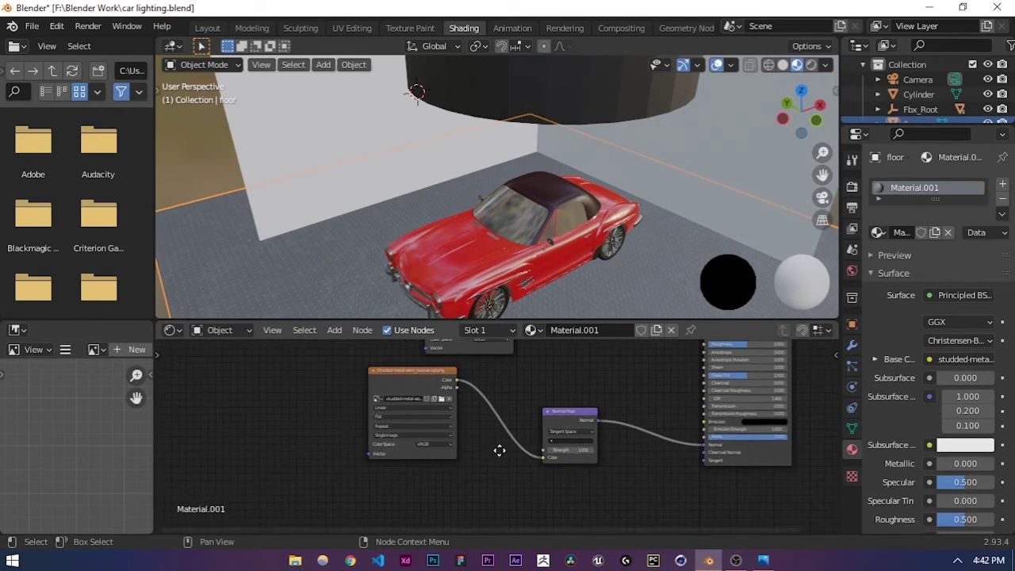
scroll(495, 206, "up", 6)
middle_click_drag(533, 256, 563, 58, "shift")
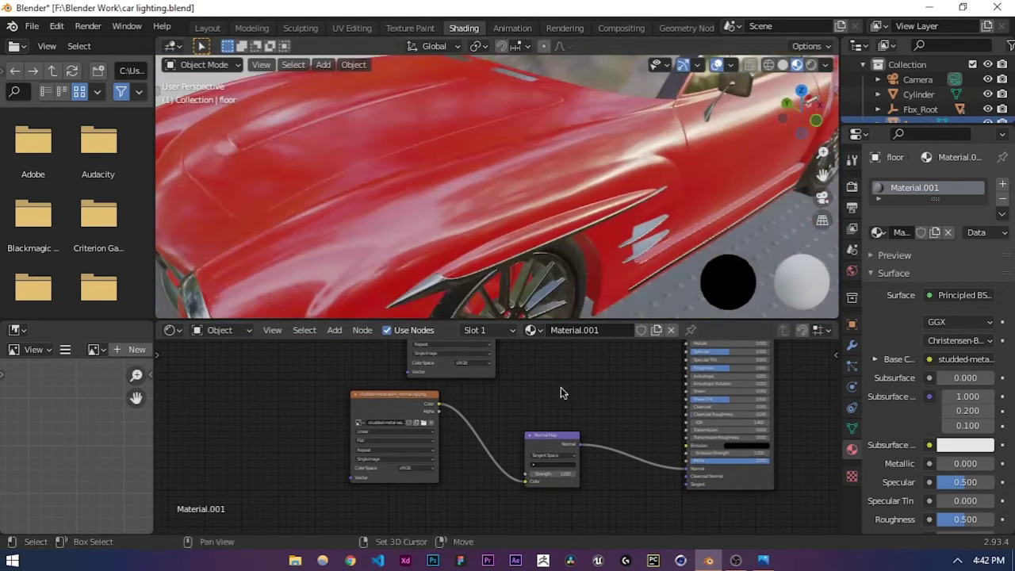
middle_click_drag(561, 398, 563, 342)
middle_click_drag(555, 254, 498, 107, "shift")
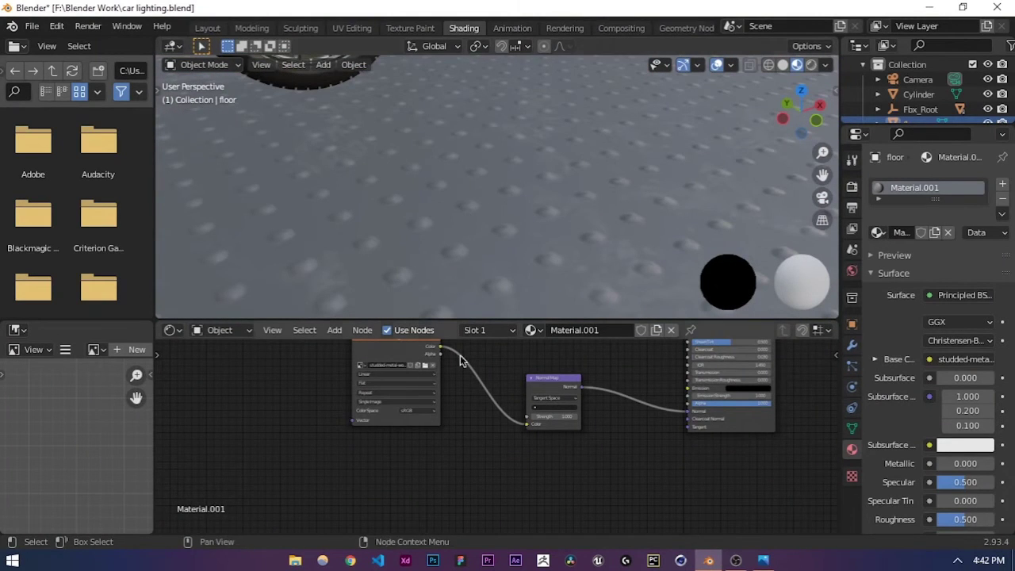
Step: Disconnect the normal-ogl texture from the Normal Map node and reconnect it to compare the floor's relief
middle_click_drag(491, 391, 474, 441)
scroll(475, 442, "up", 4)
left_click_drag(516, 501, 466, 511)
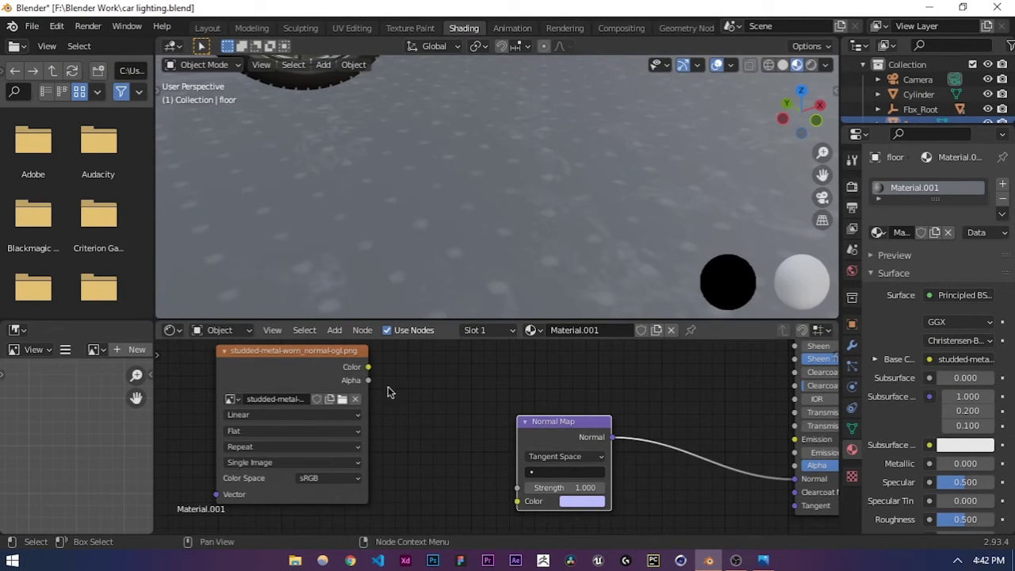
left_click_drag(368, 366, 518, 500)
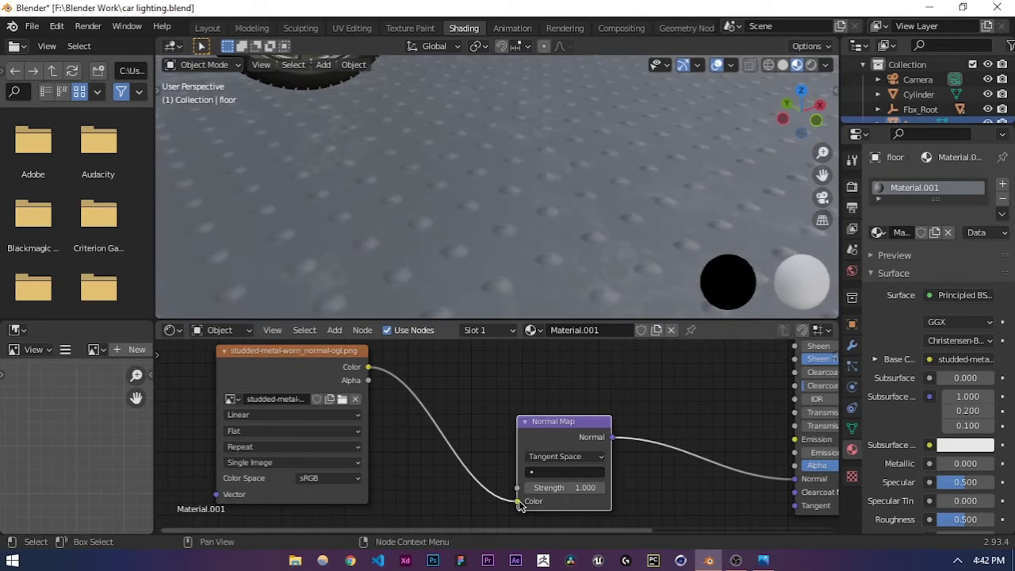
scroll(398, 225, "down", 5)
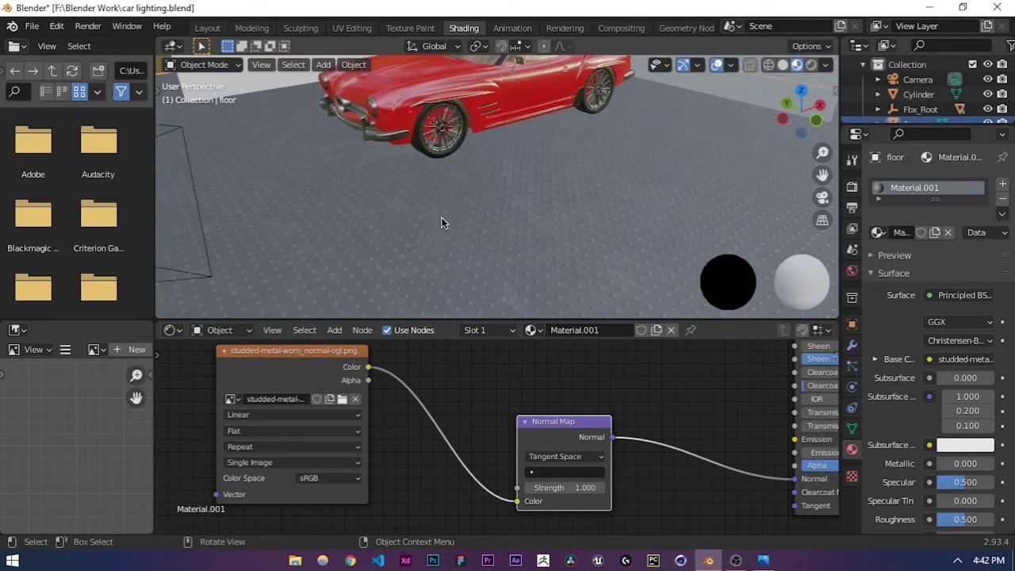
scroll(450, 224, "up", 4)
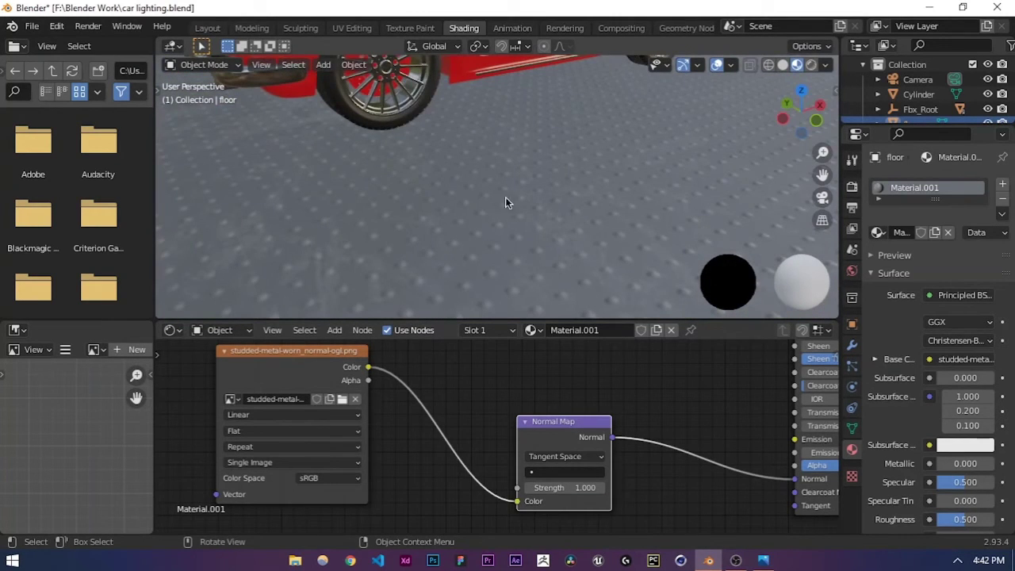
Step: Save the file, return to the Layout workspace and show the camera view in rendered shading
scroll(494, 402, "down", 5)
middle_click_drag(487, 403, 451, 474)
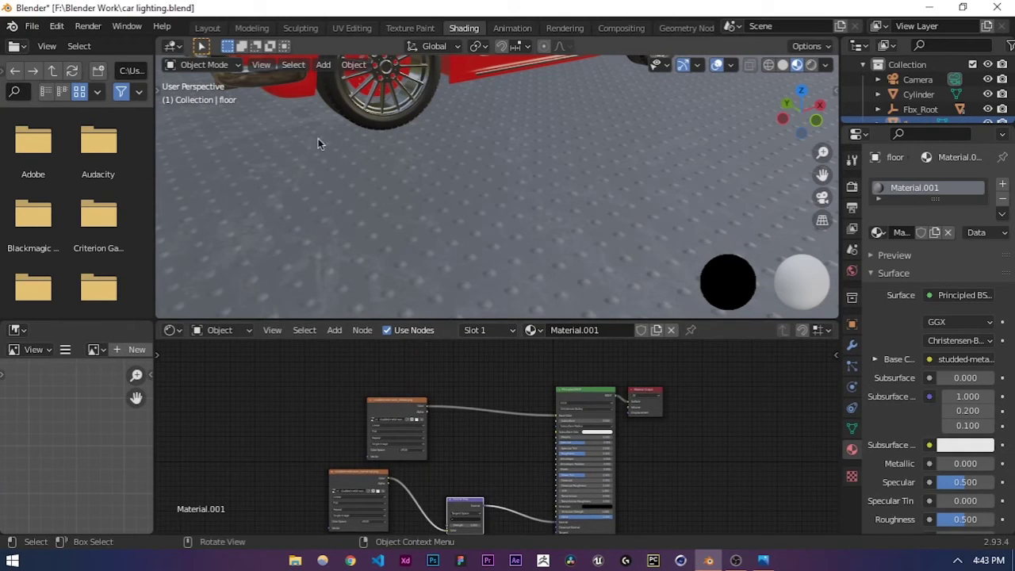
key("ctrl+s")
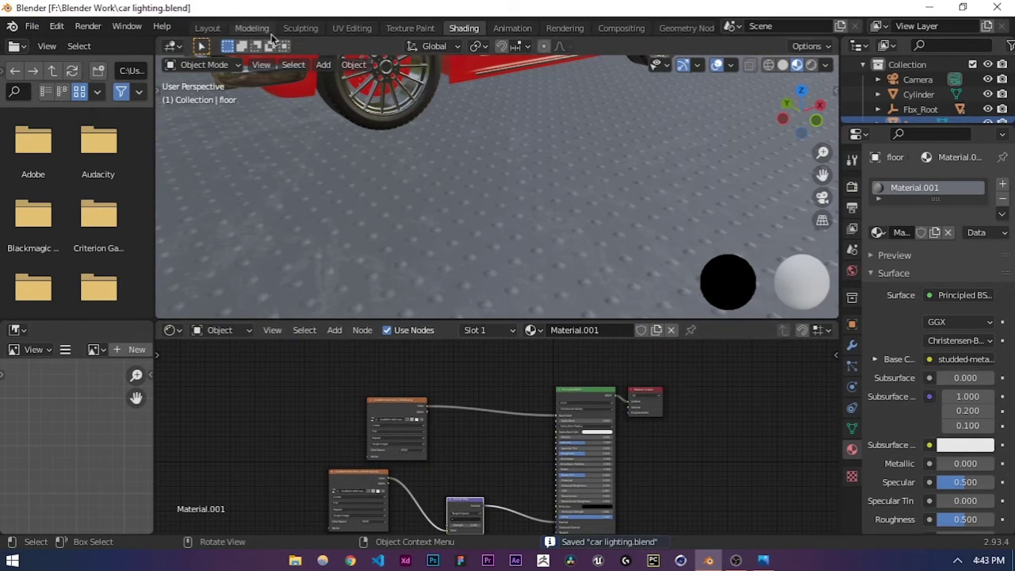
left_click(216, 30)
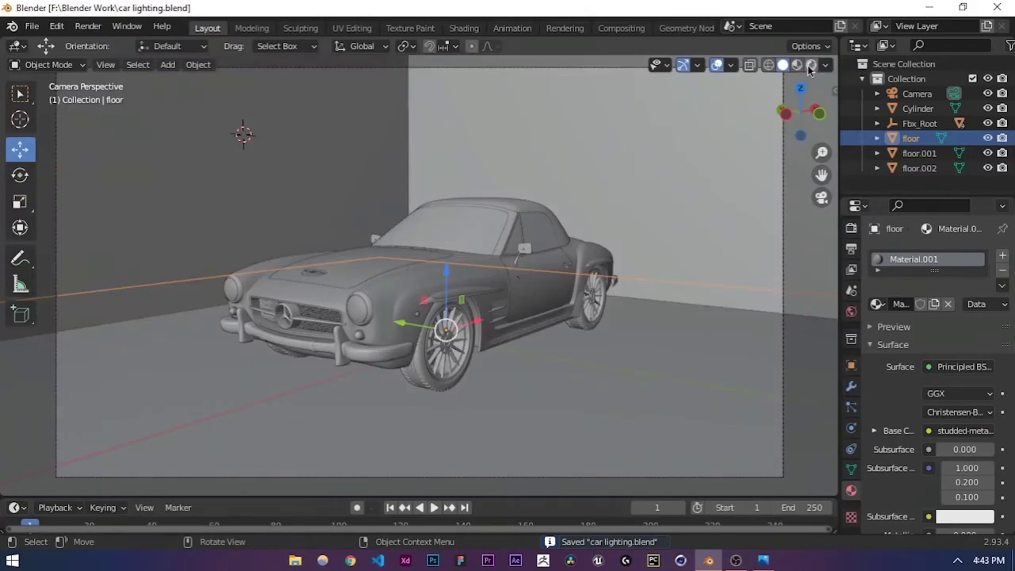
left_click(810, 64)
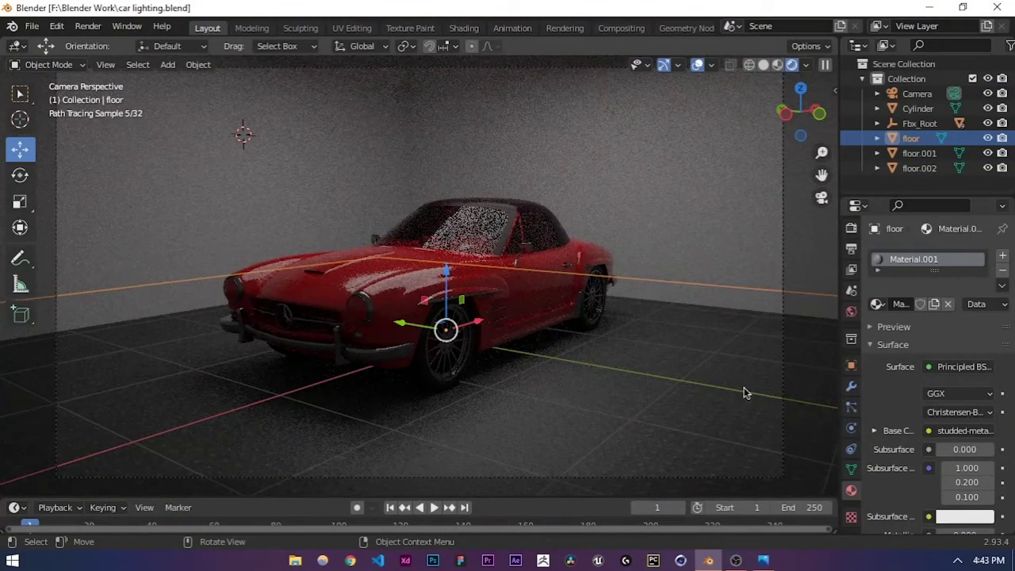
Step: Set the floor material's Roughness to 0.196 and copy that value to Specular
scroll(951, 382, "down", 6)
mouse_move(964, 382)
left_mouse_down()
mouse_move(936, 382)
mouse_move(983, 382)
left_mouse_up()
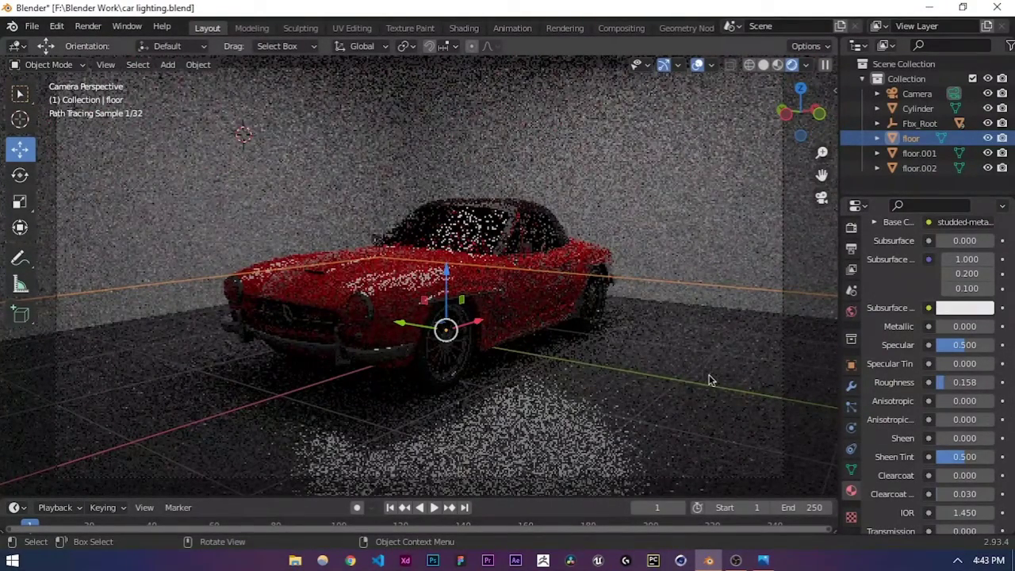
left_click_drag(949, 378, 960, 378)
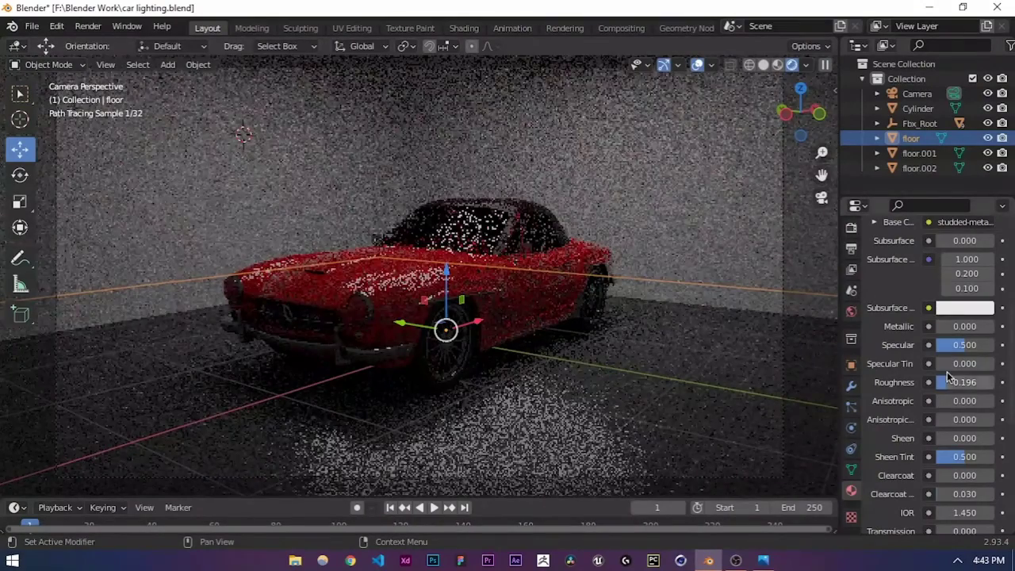
key("ctrl+c")
key("ctrl+v")
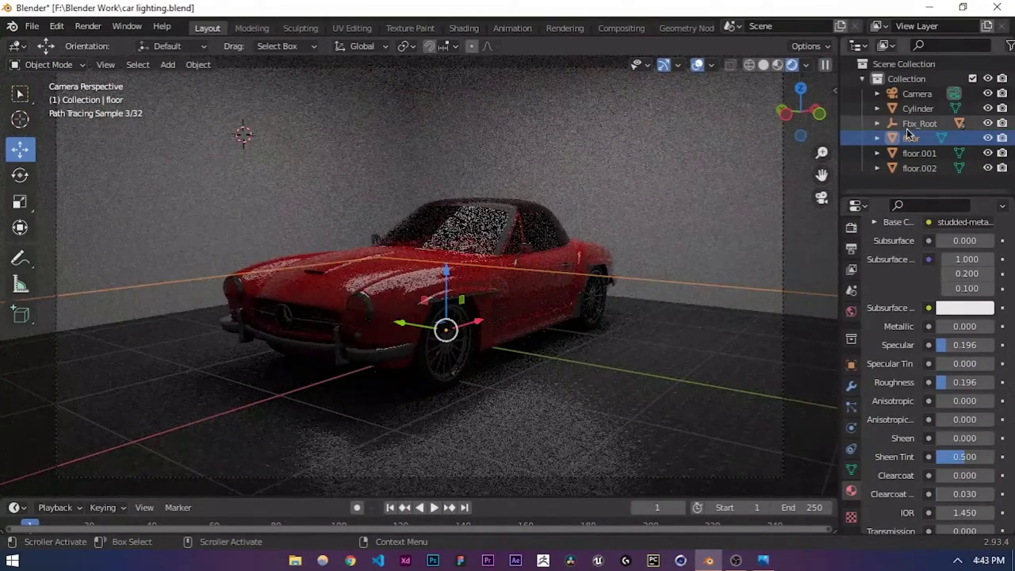
Step: Select the camera and switch the viewport to material preview shading
left_click(912, 93)
left_click(774, 65)
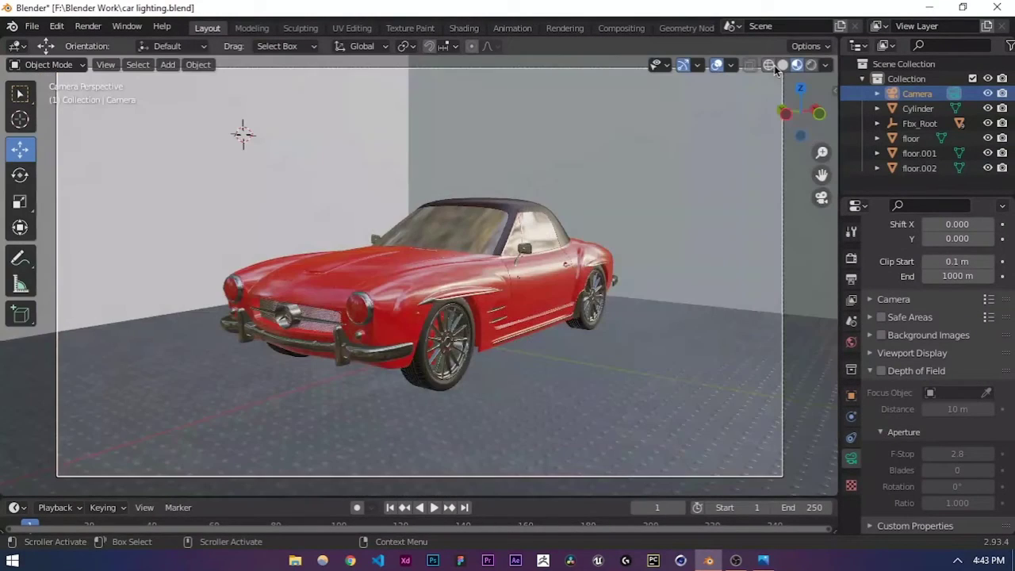
Step: Save the file and set the Cylinder light's Emission Strength to 0.800
key("ctrl+s")
left_click(917, 109)
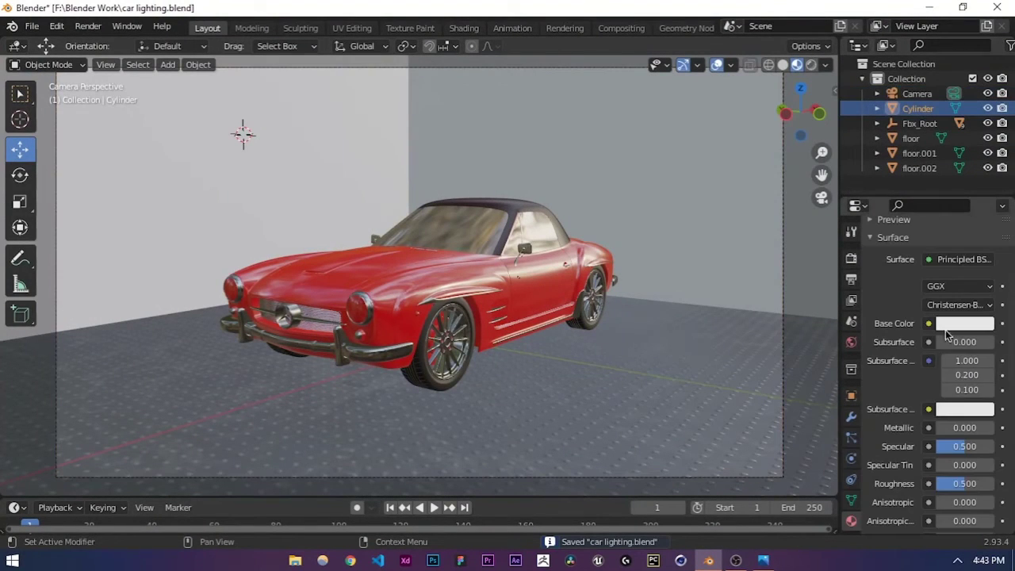
left_click(912, 275)
scroll(904, 428, "down", 12)
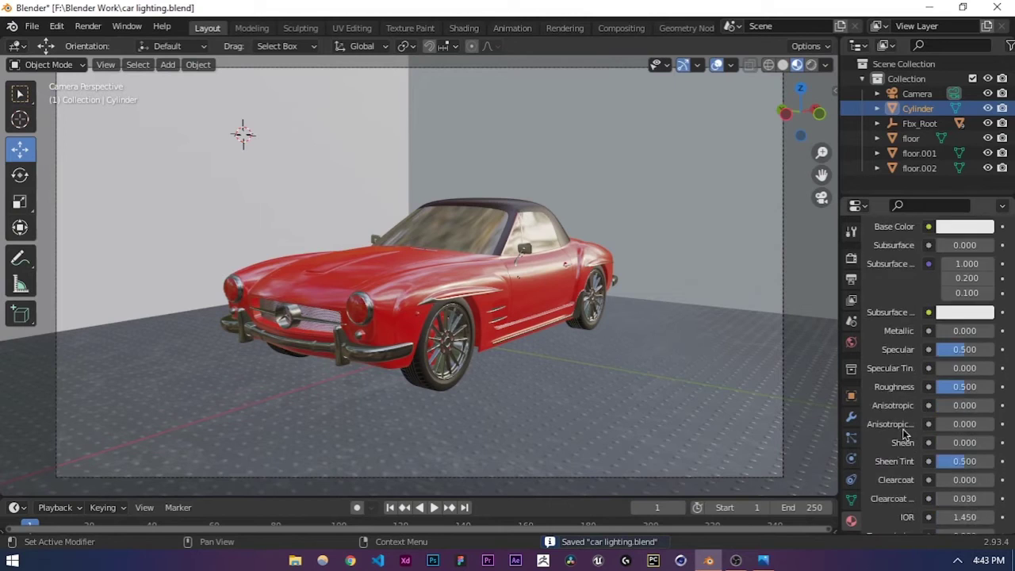
scroll(908, 412, "down", 2)
scroll(907, 420, "up", 5)
scroll(906, 424, "down", 2)
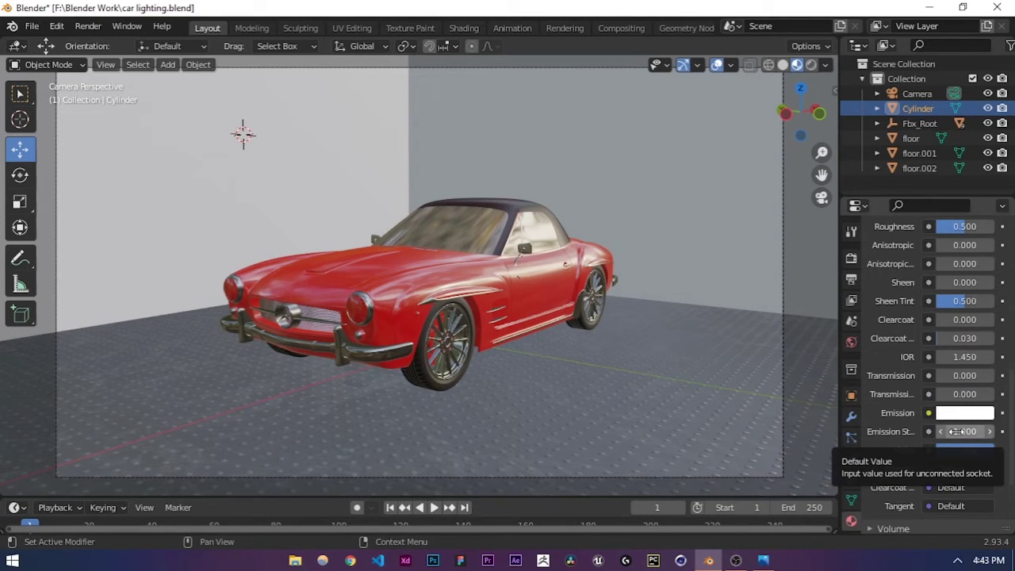
mouse_move(948, 431)
left_mouse_down()
mouse_move(879, 431)
mouse_move(963, 431)
mouse_move(951, 431)
left_mouse_up()
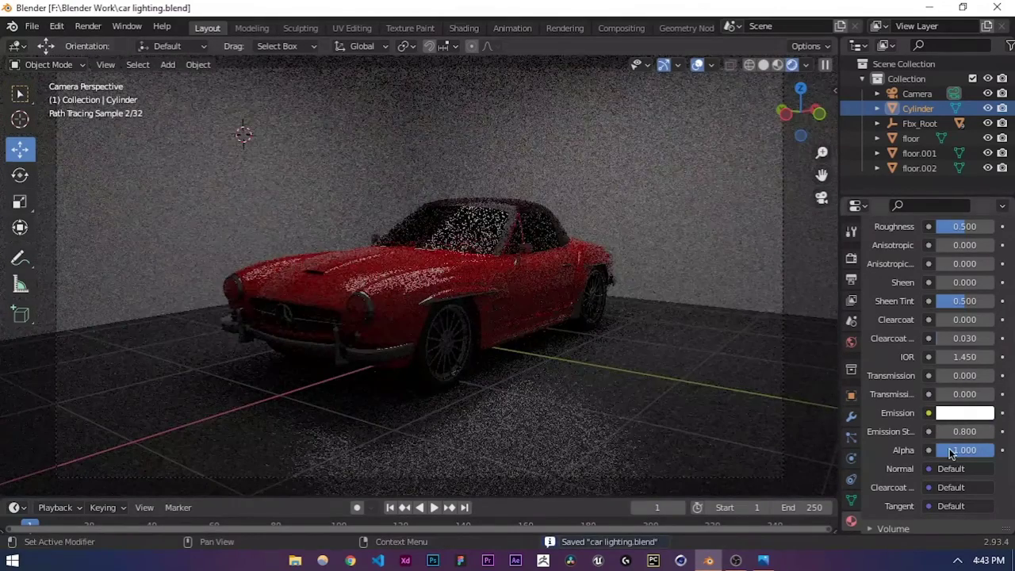
mouse_move(951, 431)
left_mouse_down()
mouse_move(930, 431)
mouse_move(951, 431)
left_mouse_up()
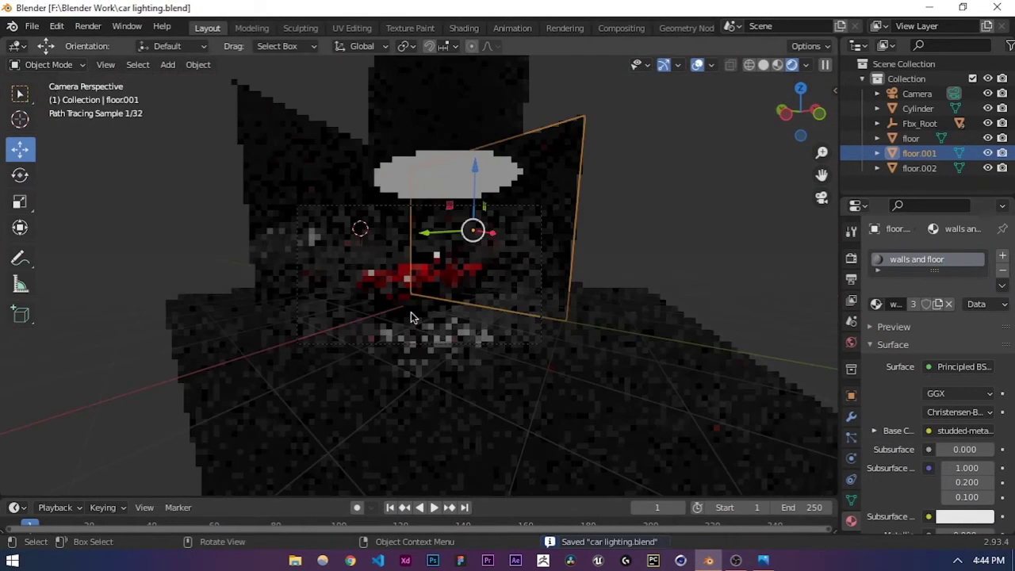
Step: Set the World background color to black and return to the camera view
middle_click_drag(411, 317, 255, 301)
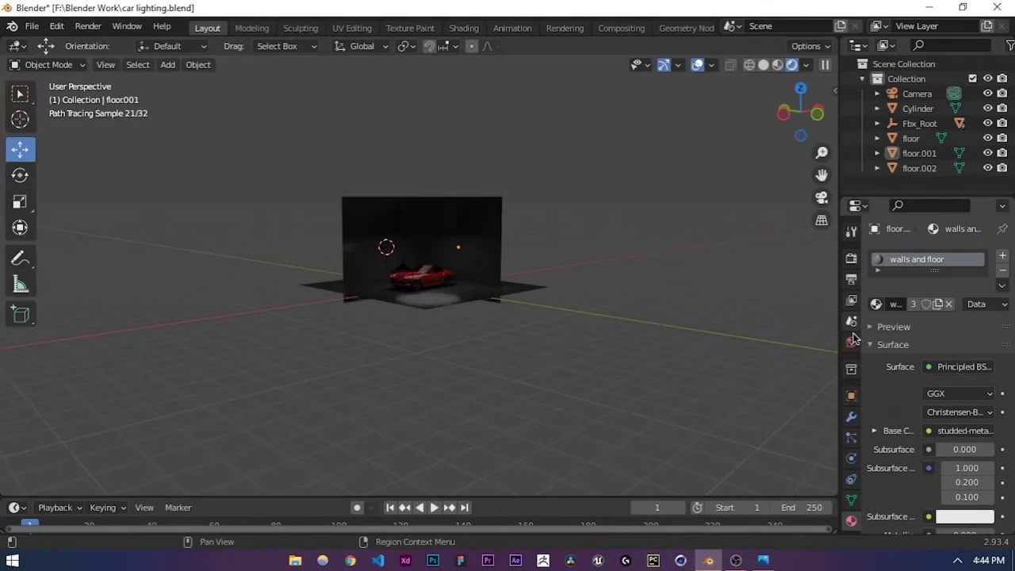
left_click(850, 342)
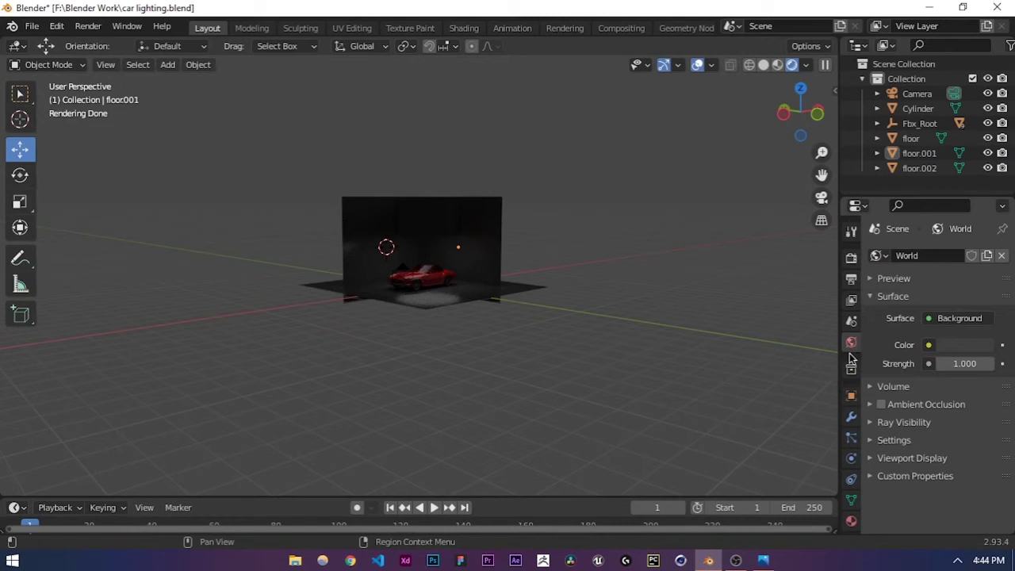
left_click(956, 344)
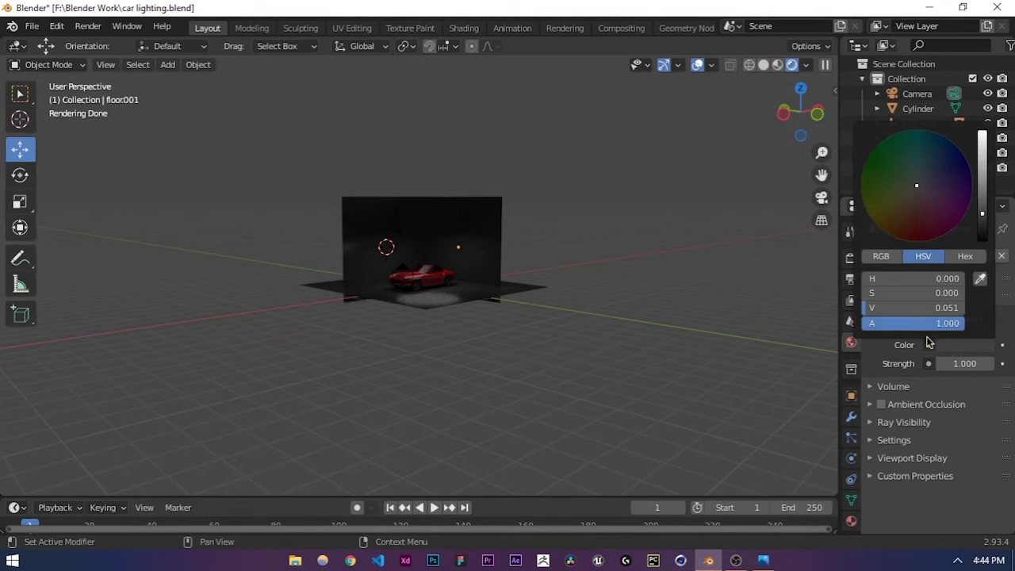
left_click(964, 346)
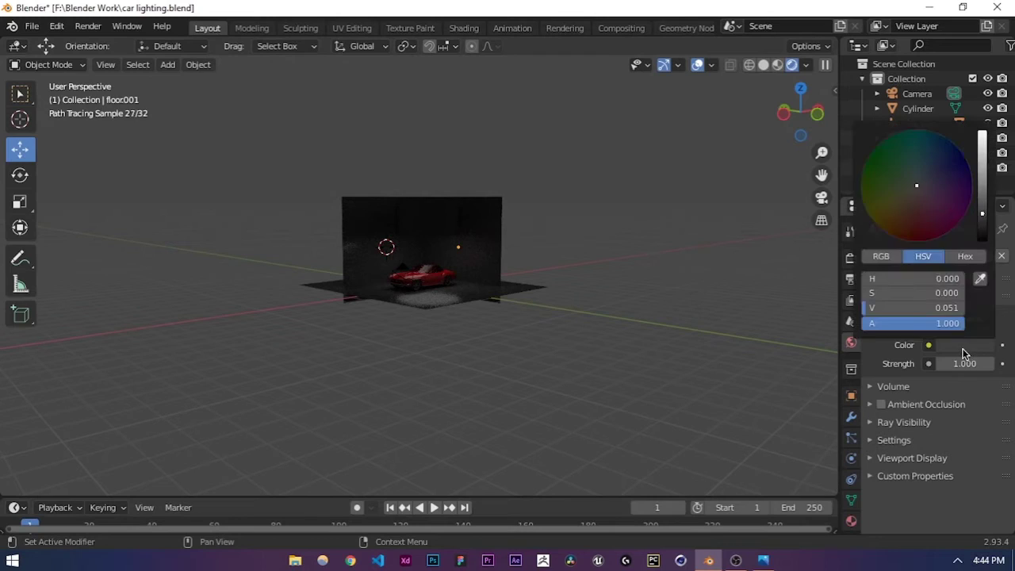
left_click_drag(981, 199, 986, 243)
left_click(821, 197)
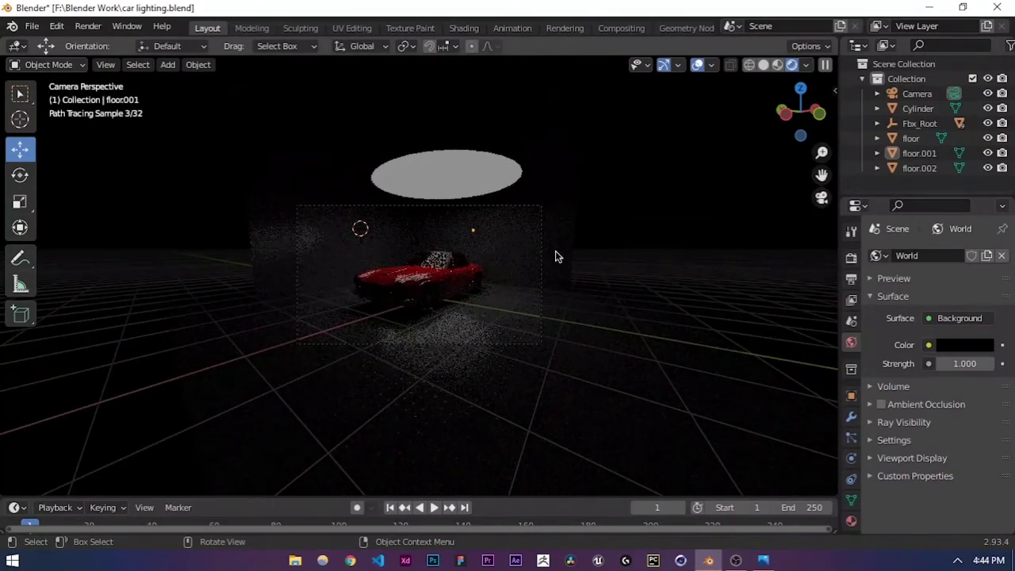
scroll(412, 301, "up", 5)
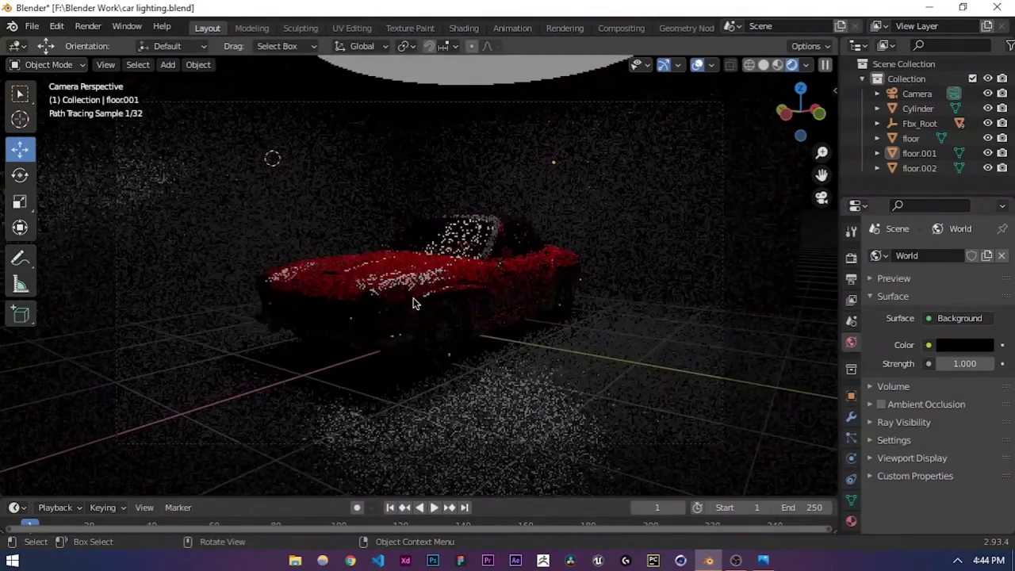
scroll(412, 302, "up", 3)
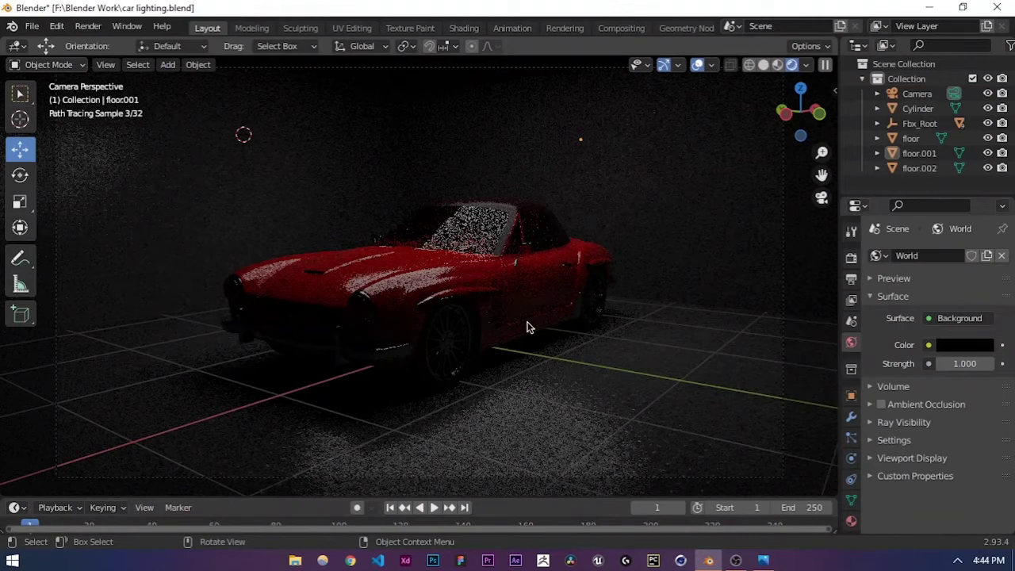
Step: Save the file and switch the viewport to material preview shading
key("ctrl+s")
left_click(763, 64)
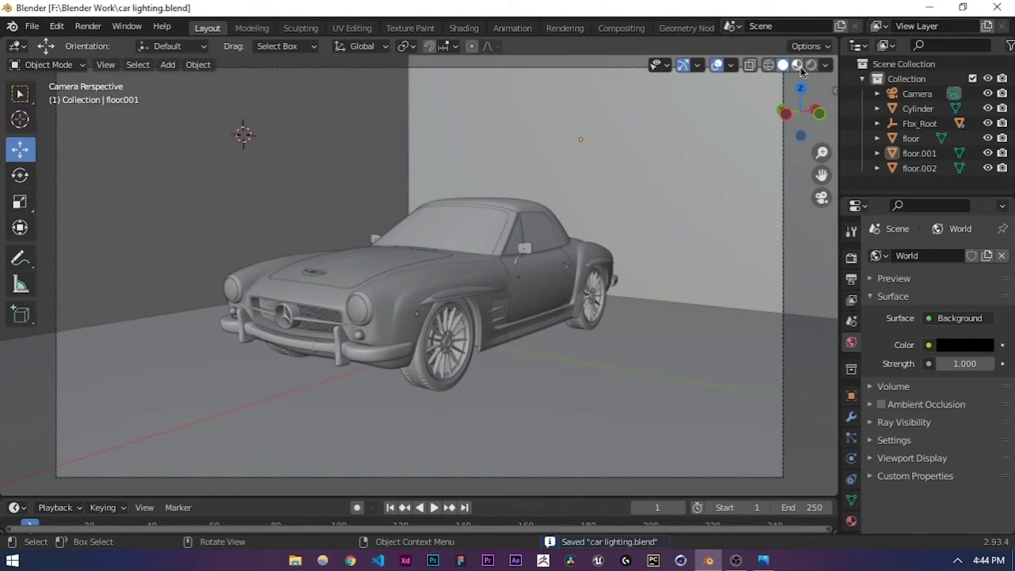
left_click(797, 65)
Step: Select the car's left headlight (Z3_left_headlight2) and remove its body material
left_click(353, 314)
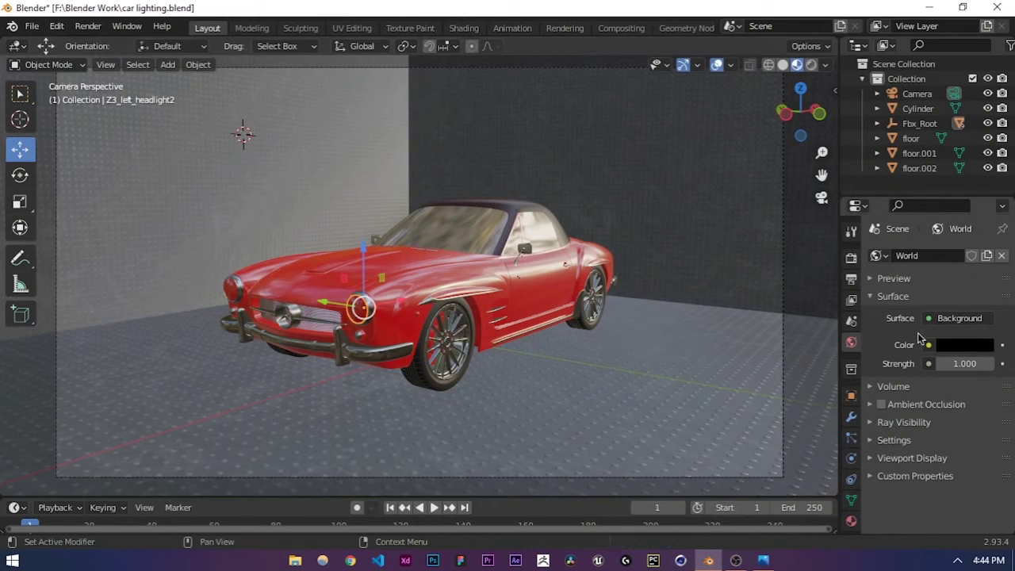
left_click(851, 520)
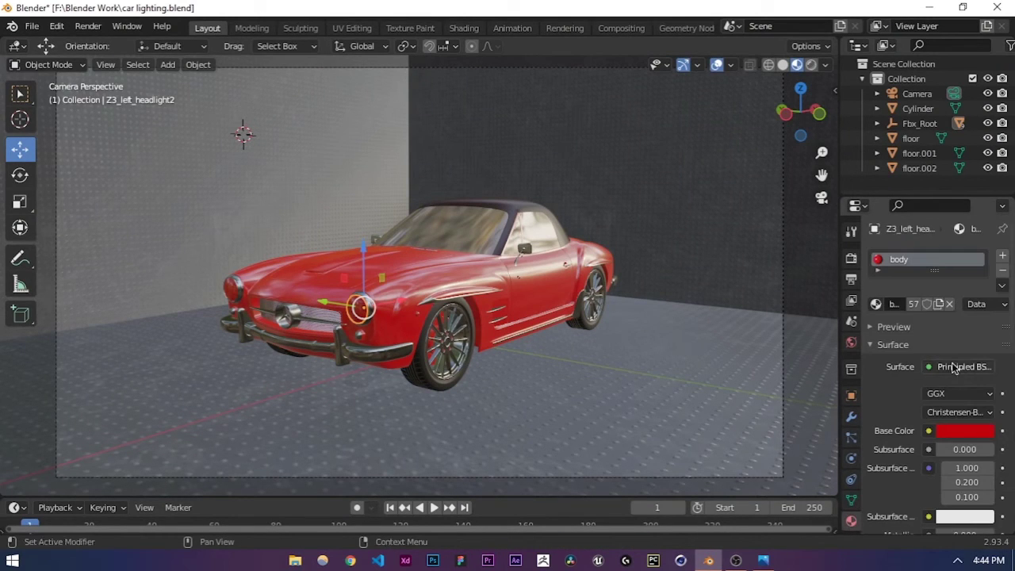
left_click(1001, 270)
left_click(876, 304)
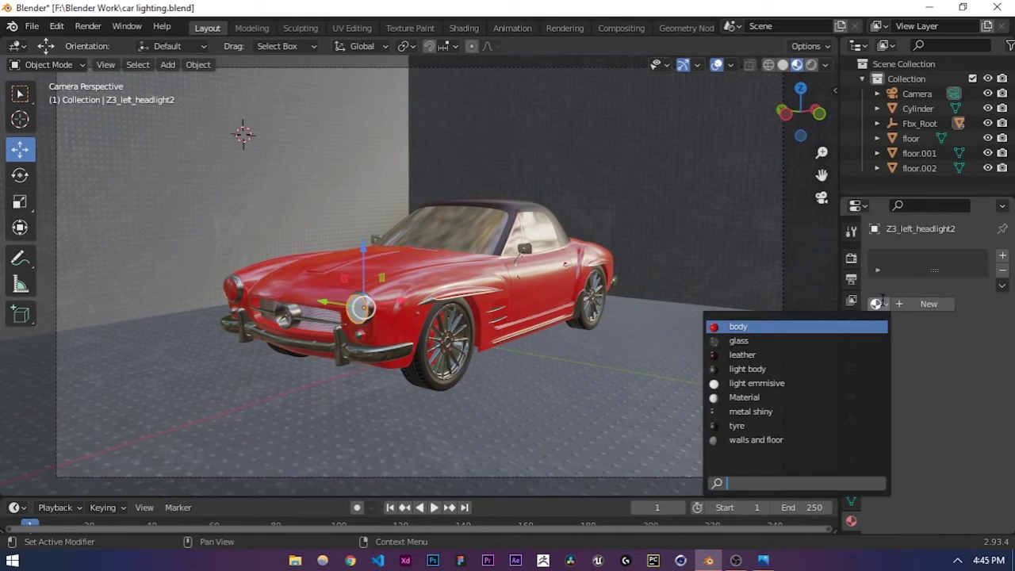
left_click(921, 305)
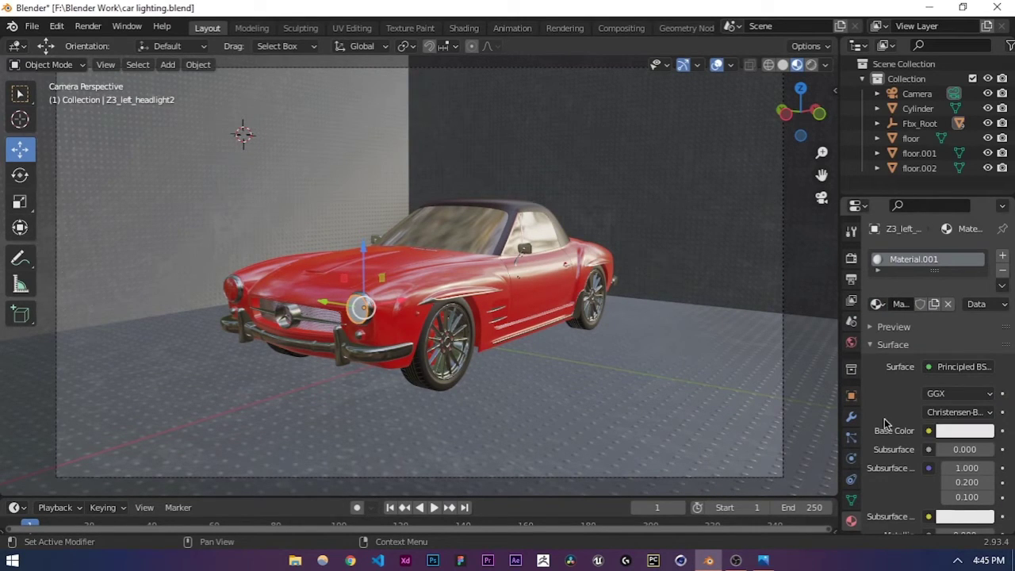
left_click(1002, 270)
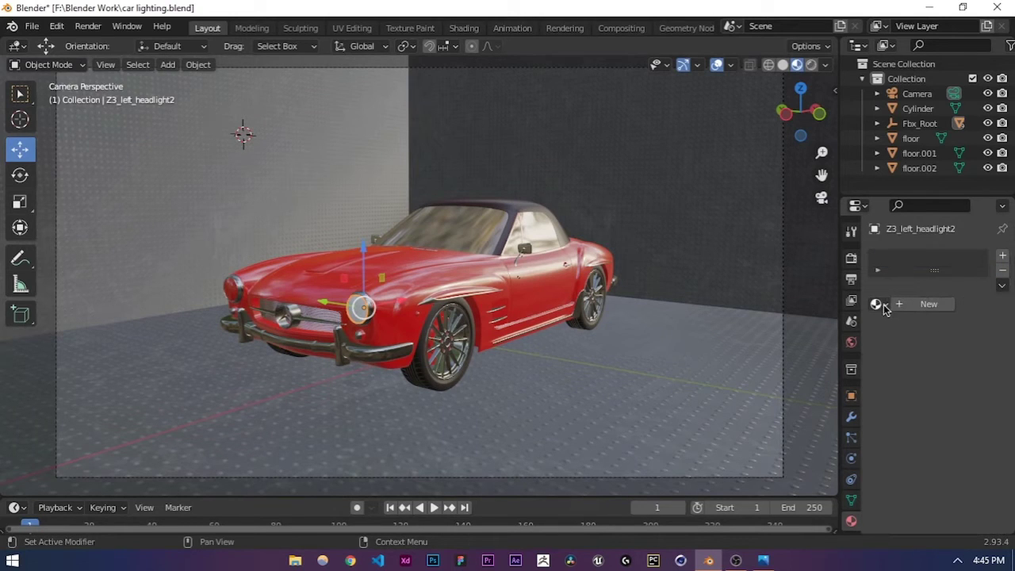
Step: Try the light emmisive material on the left headlight in rendered shading, and remove it again
left_click(876, 304)
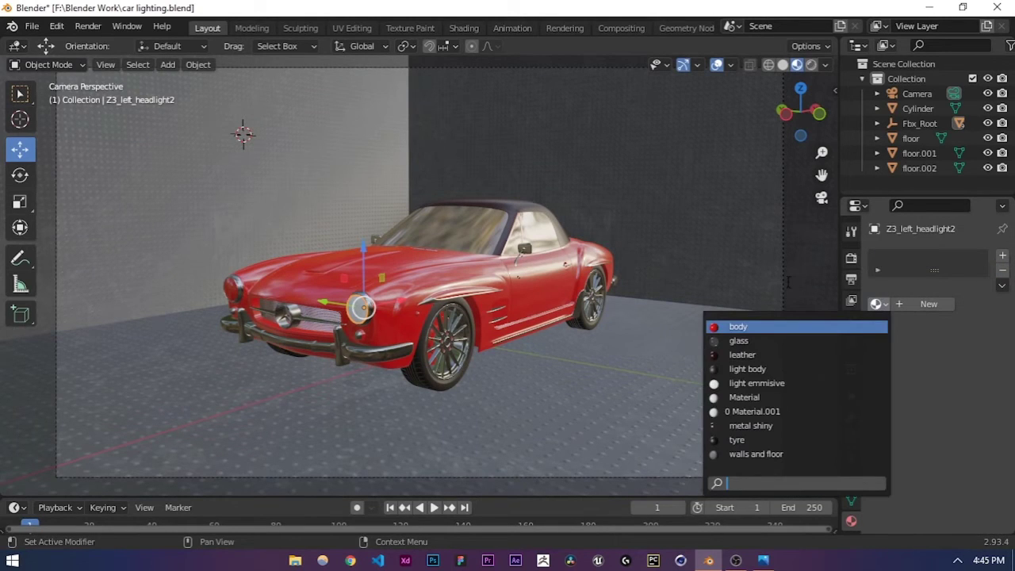
left_click(745, 384)
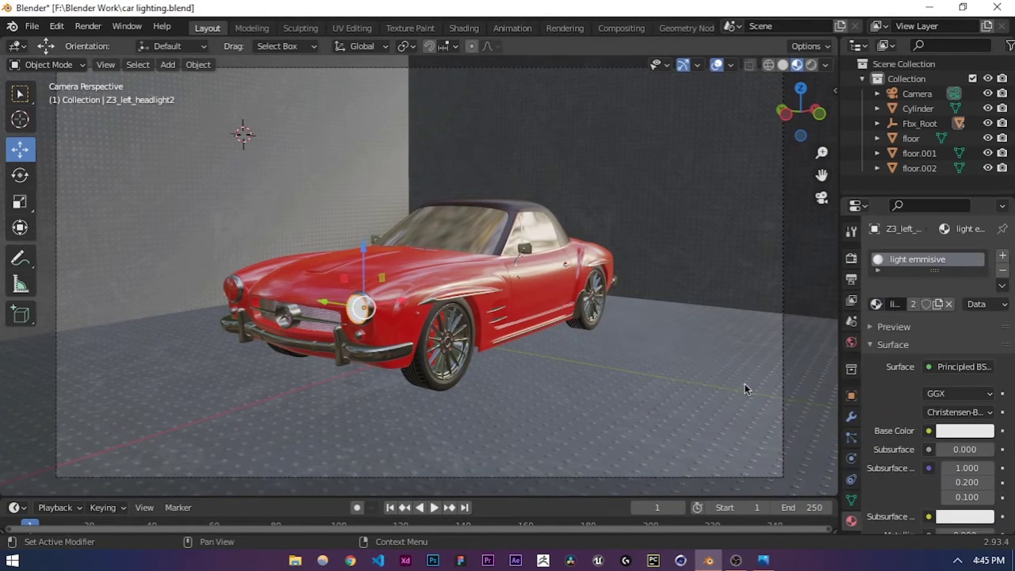
left_click(809, 64)
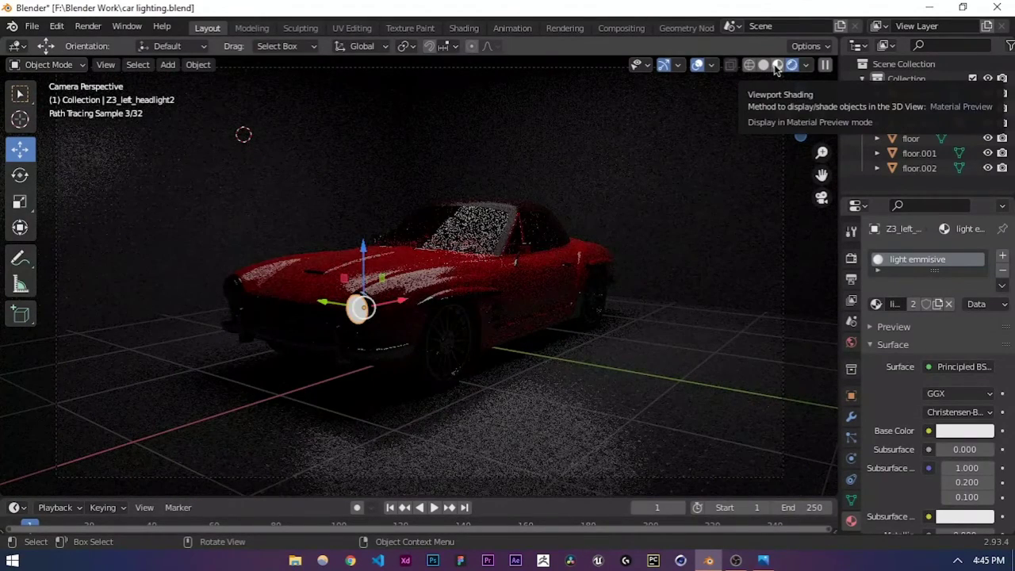
left_click(777, 65)
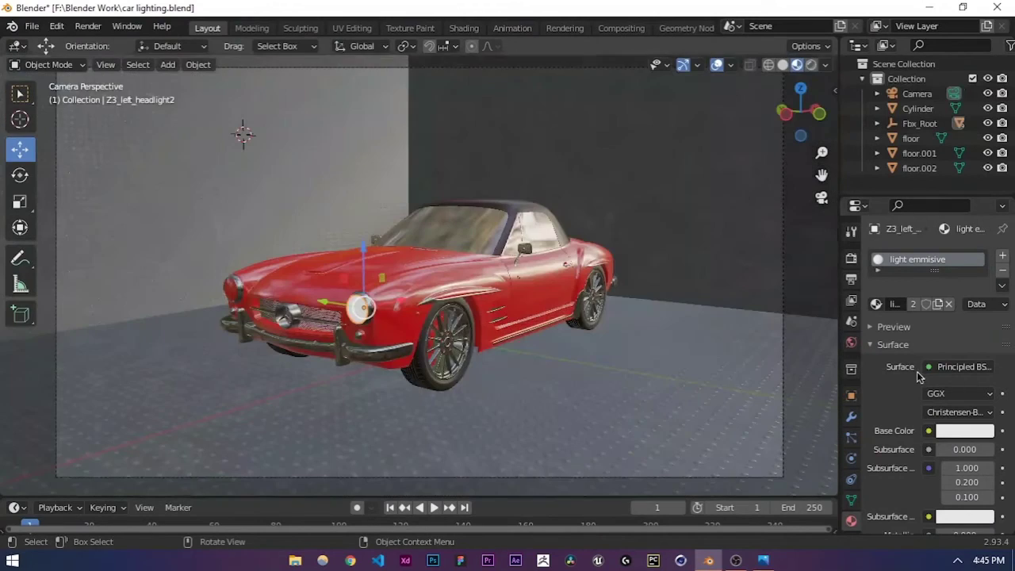
left_click(1001, 271)
Step: Create a new material on the left headlight and give it an orange-yellow emission color at full brightness
left_click(876, 303)
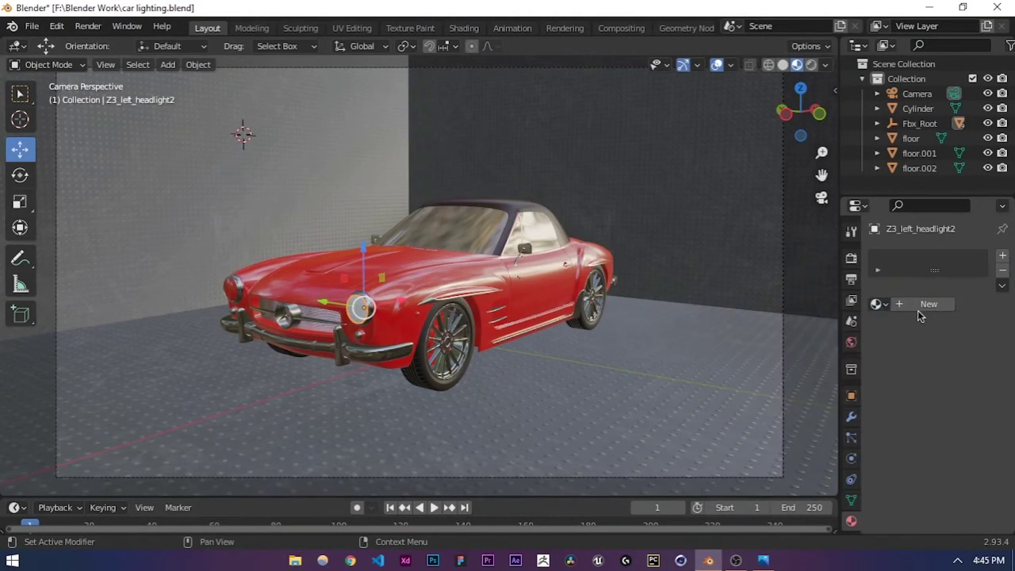
left_click(923, 305)
scroll(907, 396, "down", 10)
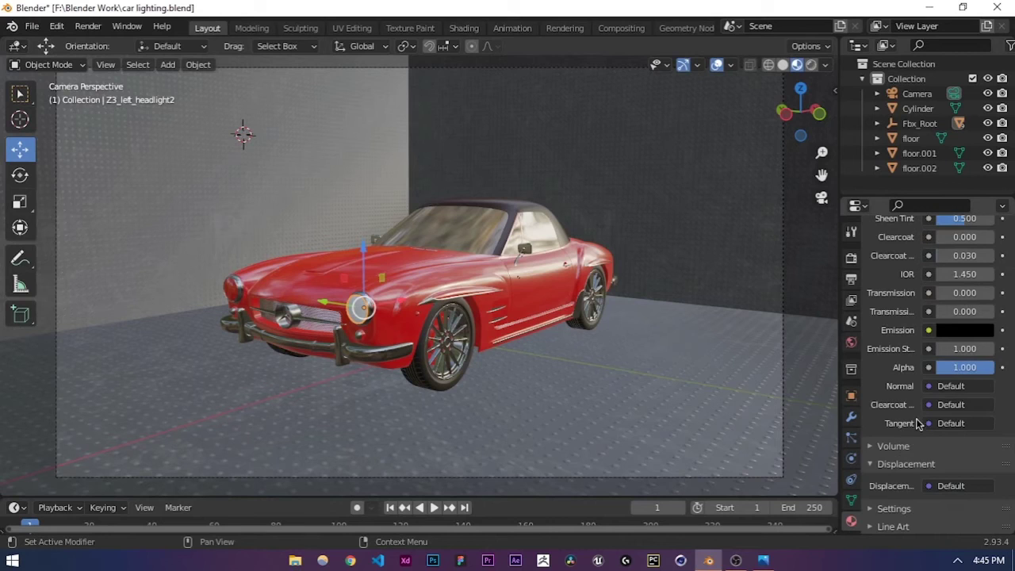
left_click(948, 420)
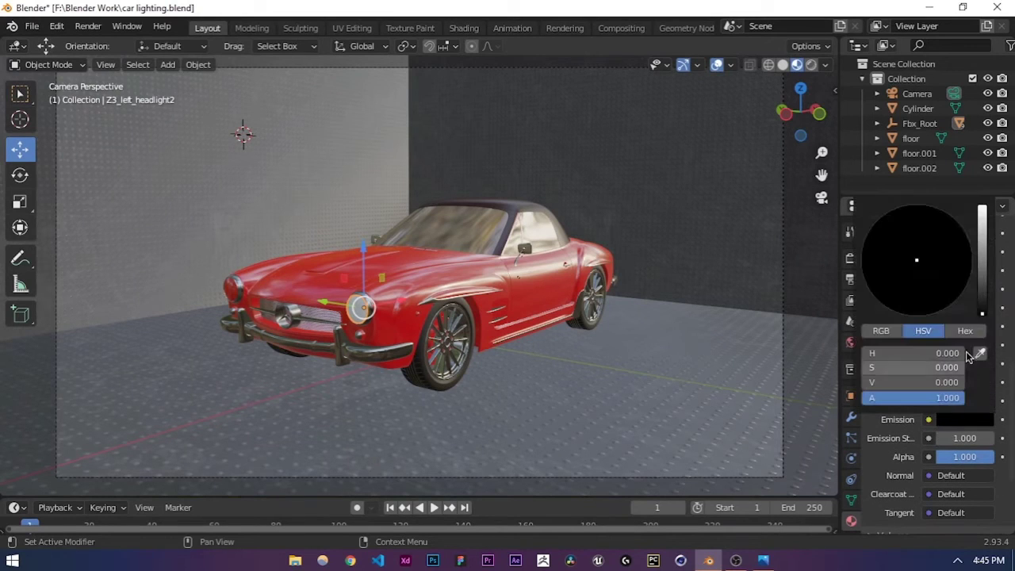
left_click_drag(982, 282, 982, 205)
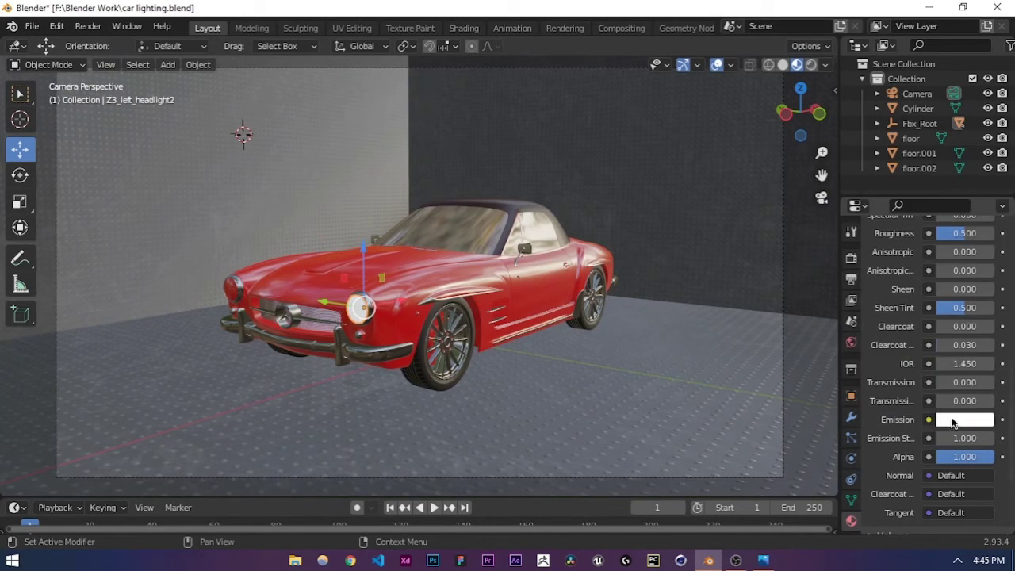
left_click(951, 420)
mouse_move(921, 291)
left_mouse_down()
mouse_move(889, 279)
mouse_move(872, 295)
mouse_move(873, 313)
left_mouse_up()
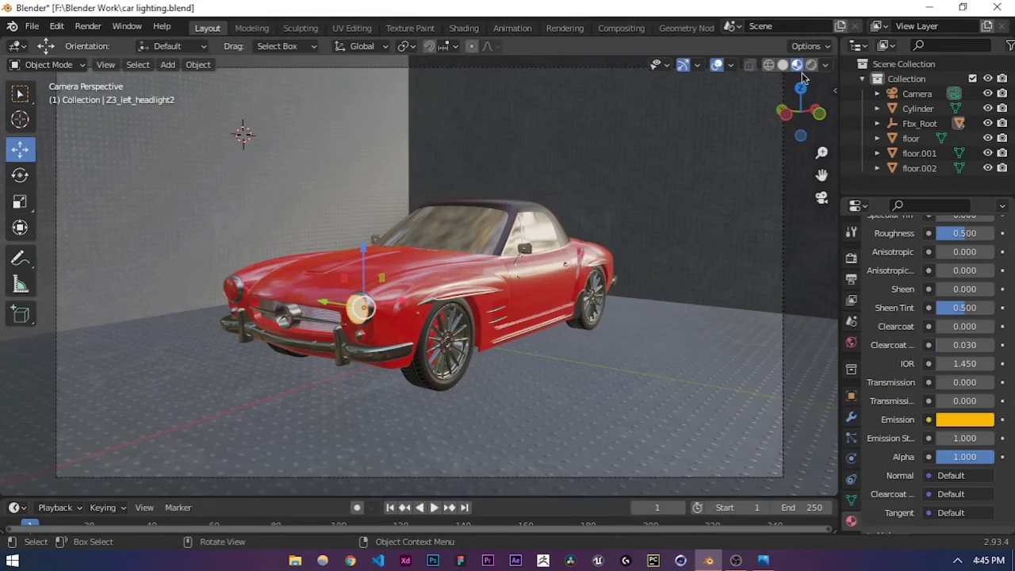
Step: Change the left headlight's emission color to a lighter yellow in rendered shading and set its Emission Strength to 9.600
left_click(810, 65)
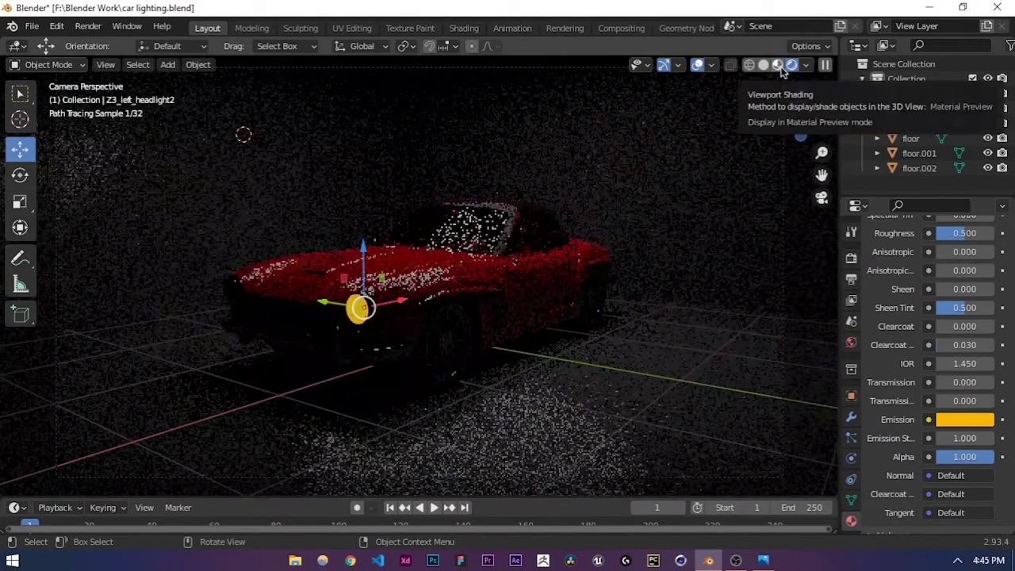
left_click(963, 418)
mouse_move(877, 300)
left_mouse_down()
mouse_move(887, 279)
mouse_move(883, 287)
left_mouse_up()
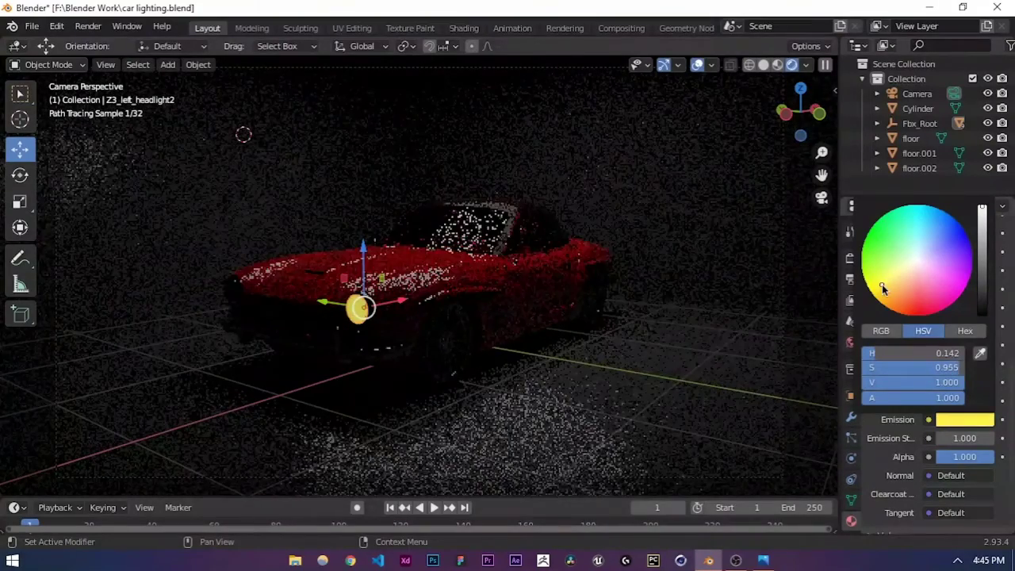
left_click_drag(951, 437, 995, 437)
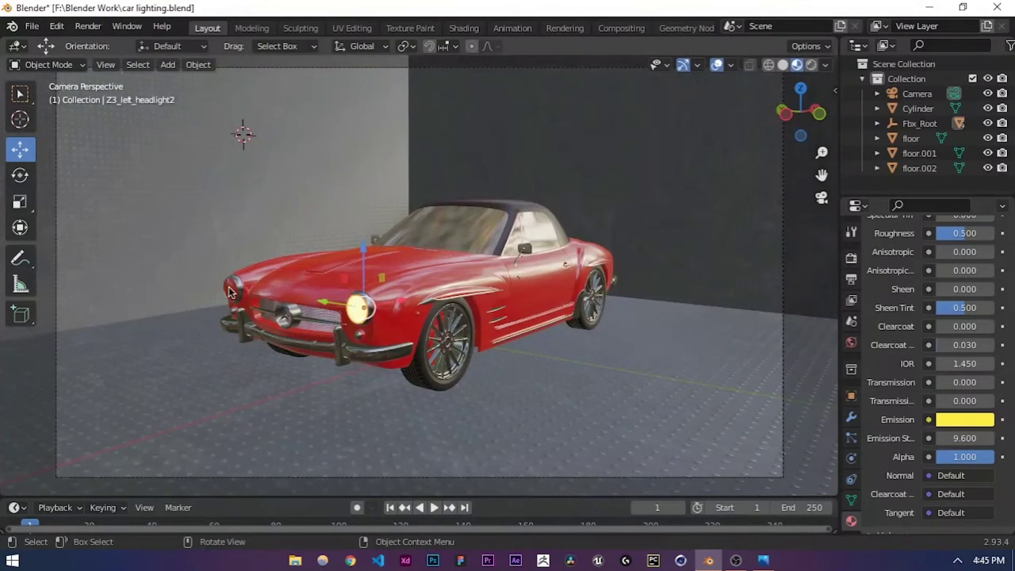
Step: Replace the body material on the right headlight (Z3_right_headlight2) with the yellow emissive Material.002
key("BackSpace")
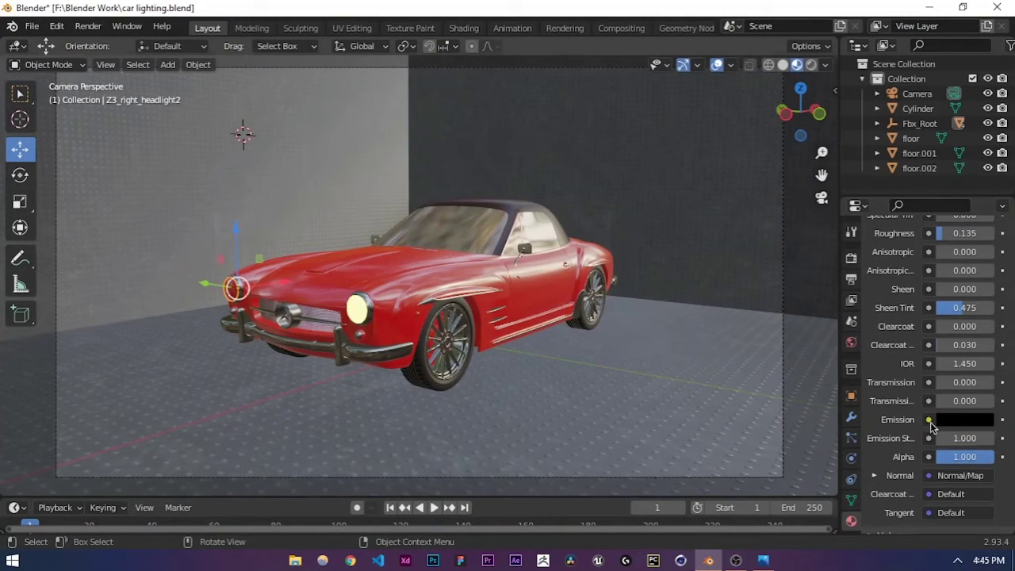
scroll(899, 325, "up", 10)
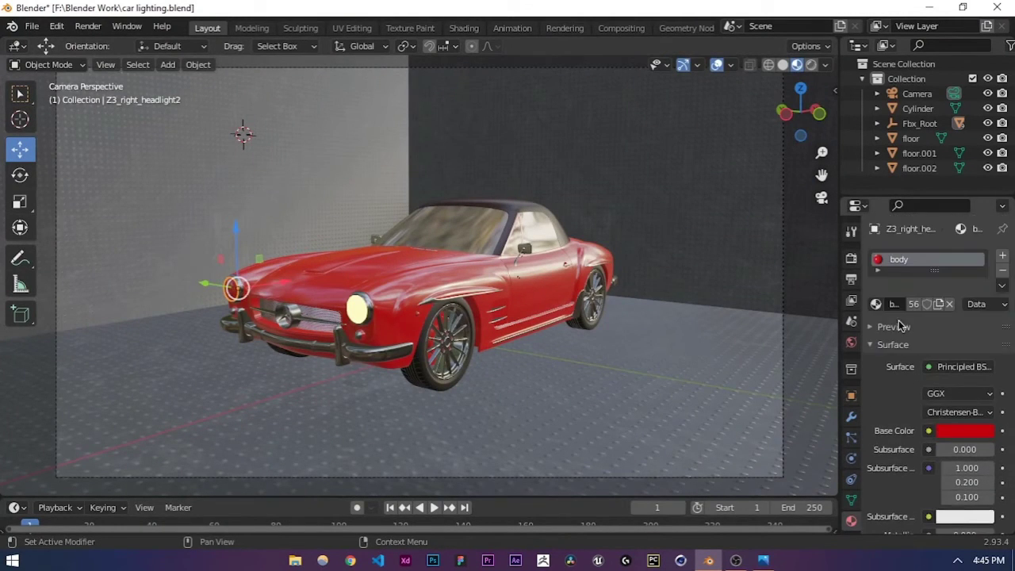
left_click(1002, 270)
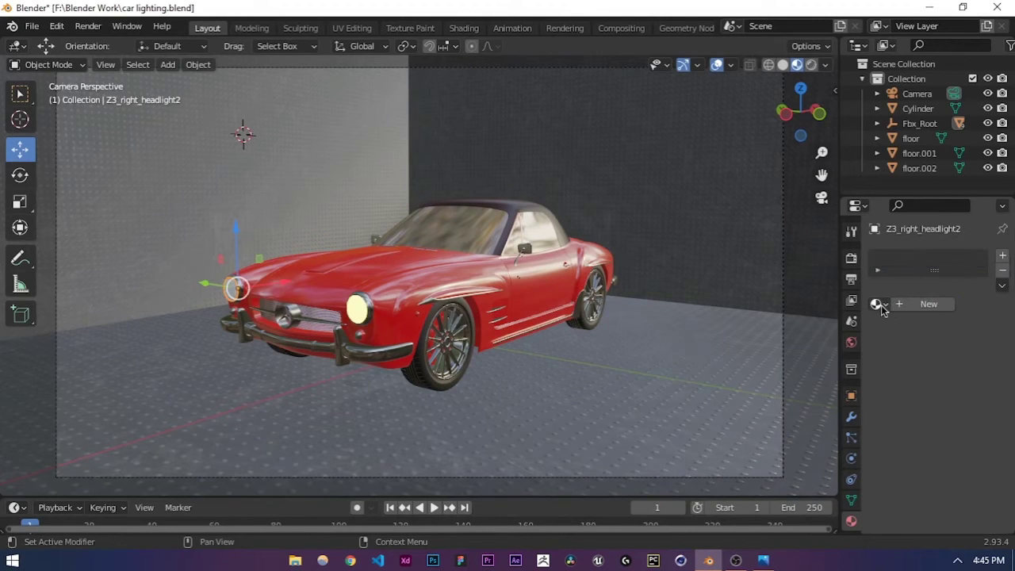
left_click(881, 309)
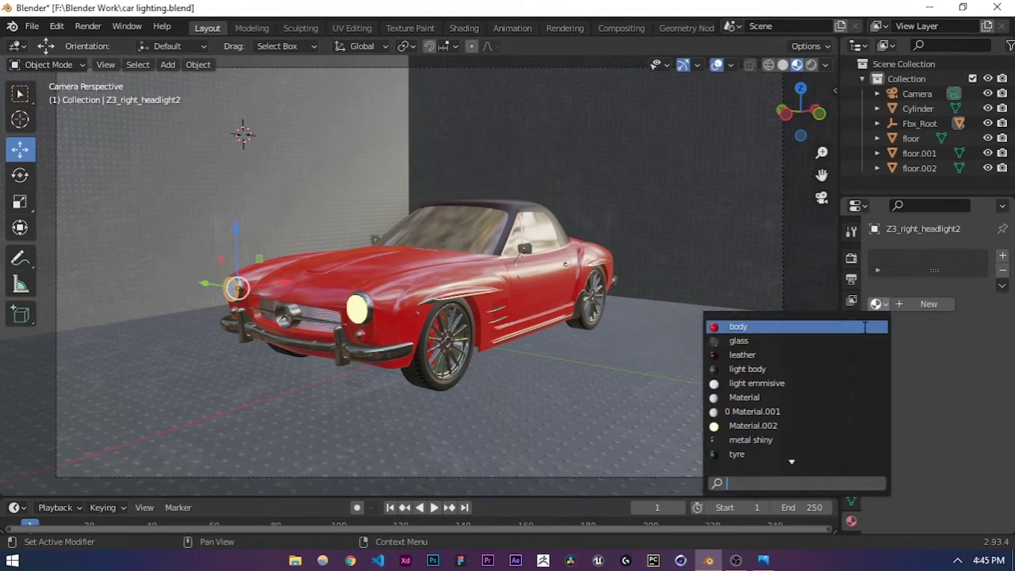
left_click(753, 425)
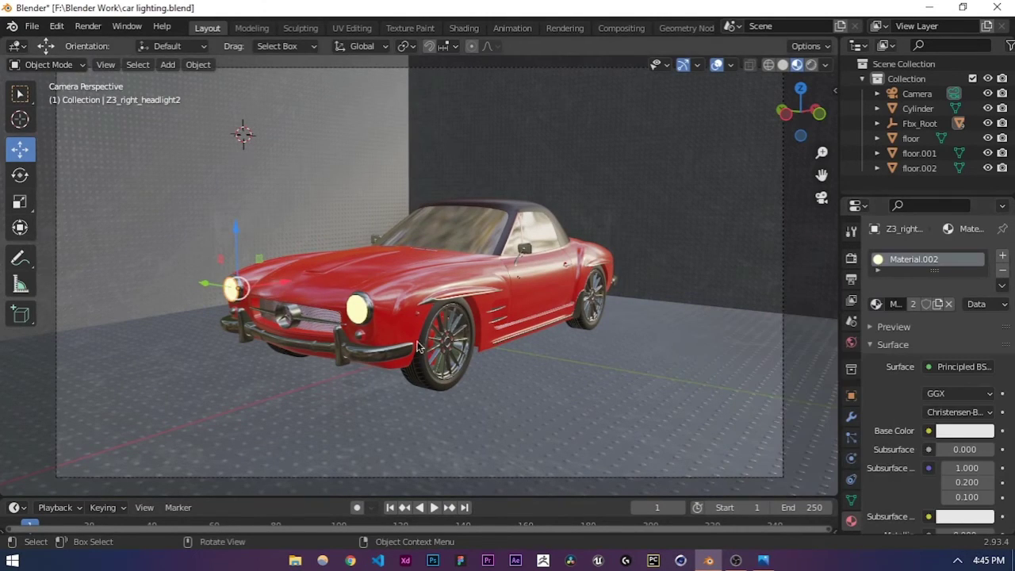
Step: Rename the yellow emissive Material.002 to "car headlamps" and save the file
double_click(920, 261)
type("licar head")
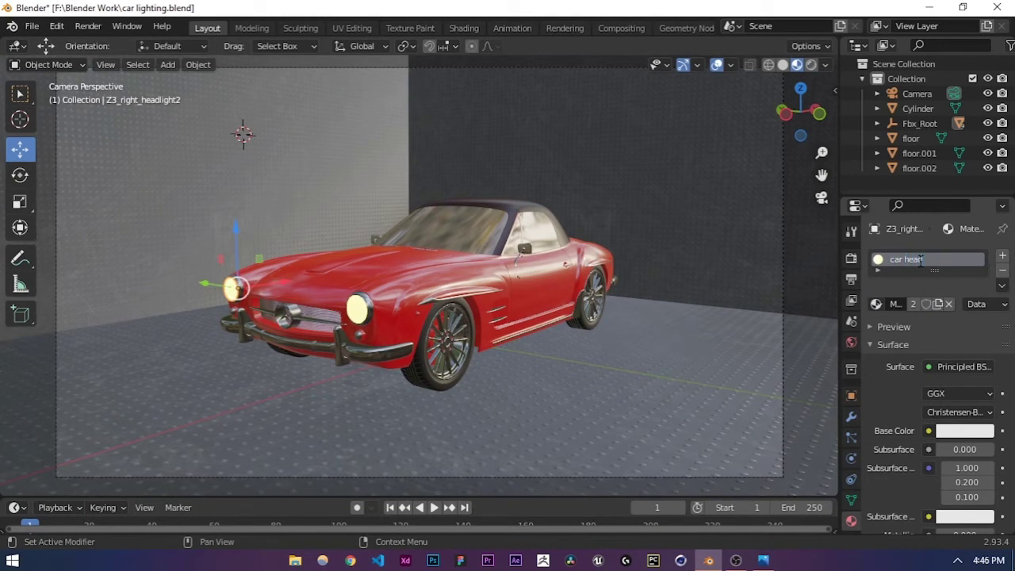
type("lamps")
key("Return")
middle_click_drag(555, 261, 346, 283)
key("ctrl+s")
Step: Replace the body material on both left rear light panels and the upper right rear light panel with the car headlamps material
scroll(544, 300, "up", 6)
scroll(544, 299, "down", 2)
middle_click_drag(611, 298, 339, 320)
left_click(299, 316)
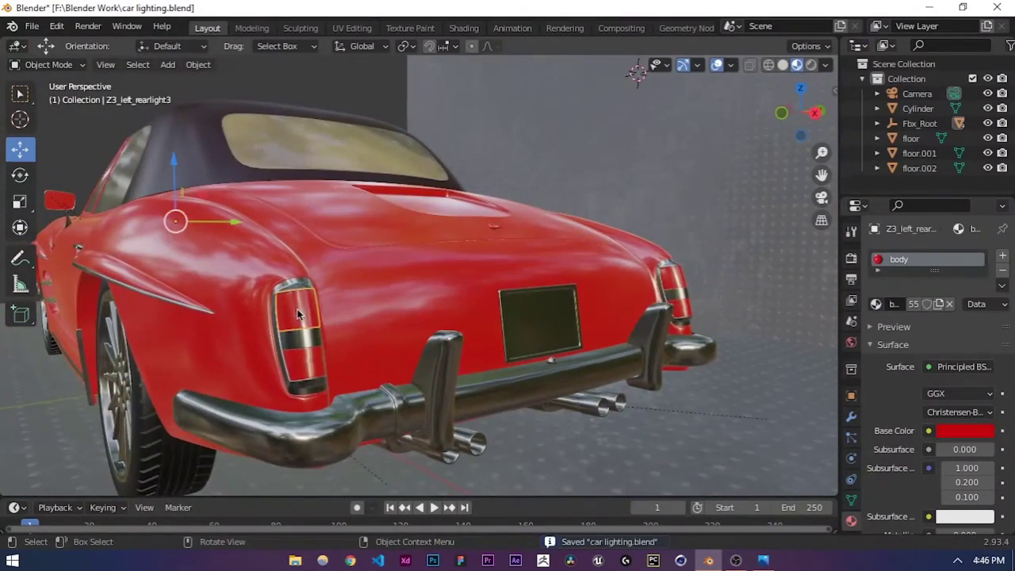
left_click(1002, 269)
left_click(876, 303)
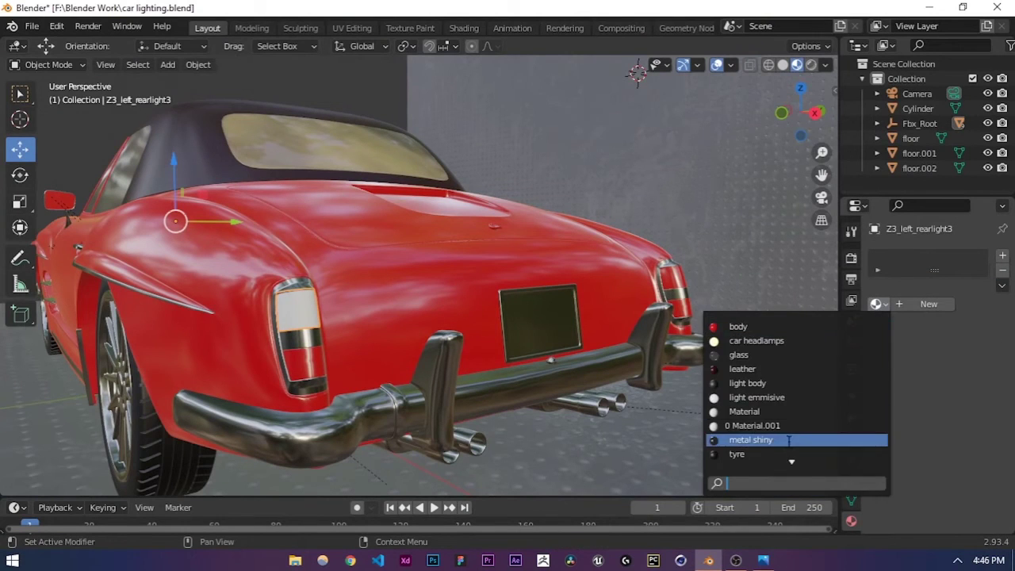
left_click(748, 341)
left_click(310, 361)
left_click(1002, 269)
left_click(877, 306)
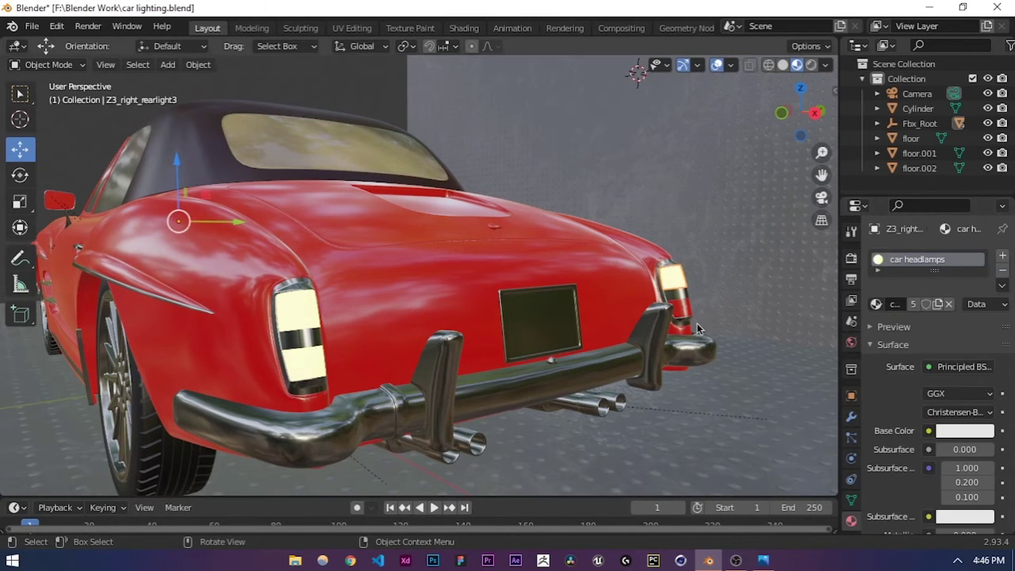
Step: Replace the body material on the lower right rear light panel (Z3_right_rearlight5) with car headlamps
left_click(680, 313)
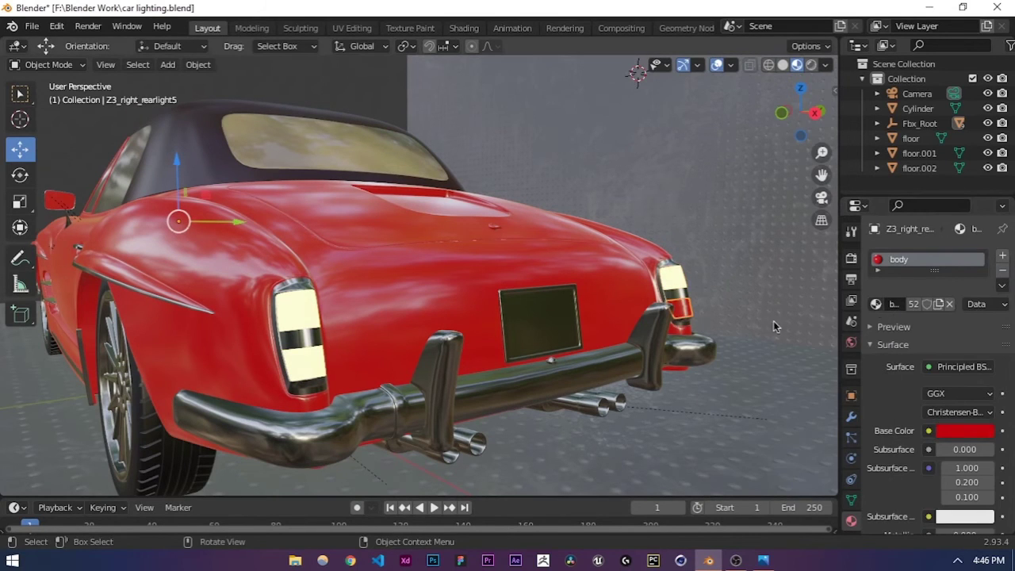
left_click(1000, 270)
left_click(876, 303)
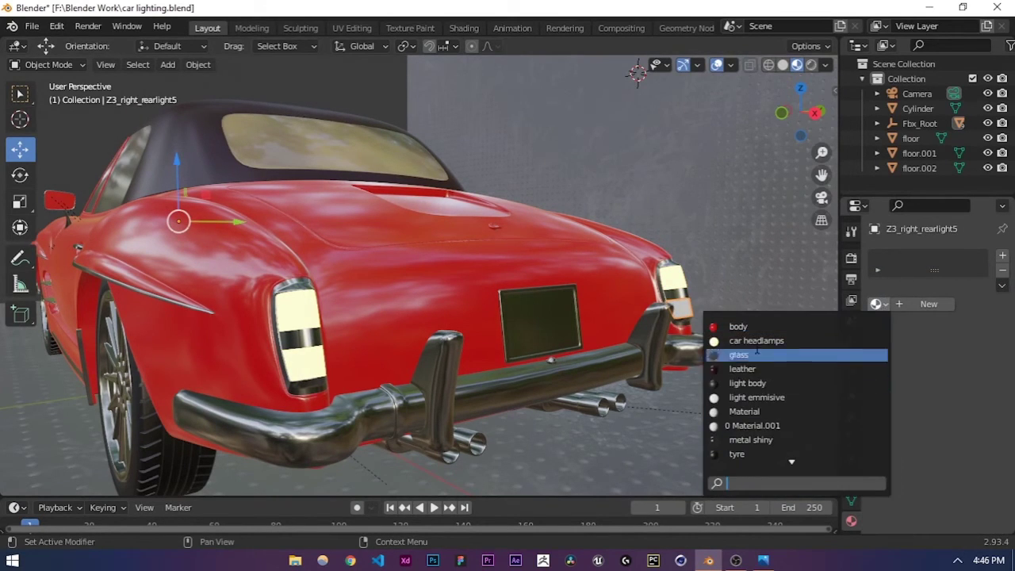
left_click(751, 342)
Step: Check the car through the camera in rendered shading with the overlays and gizmos hidden
key("KP_0")
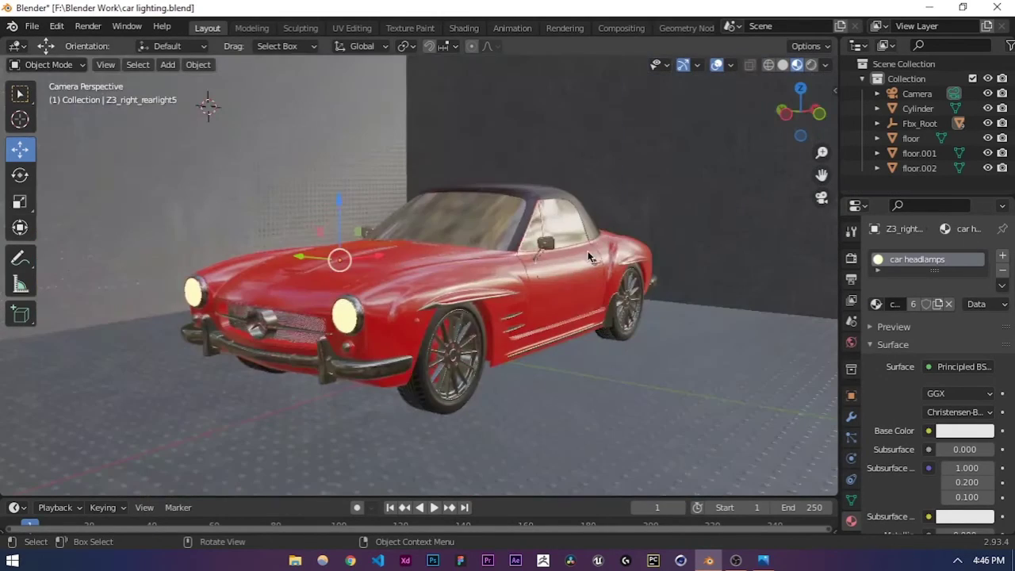
left_click(810, 65)
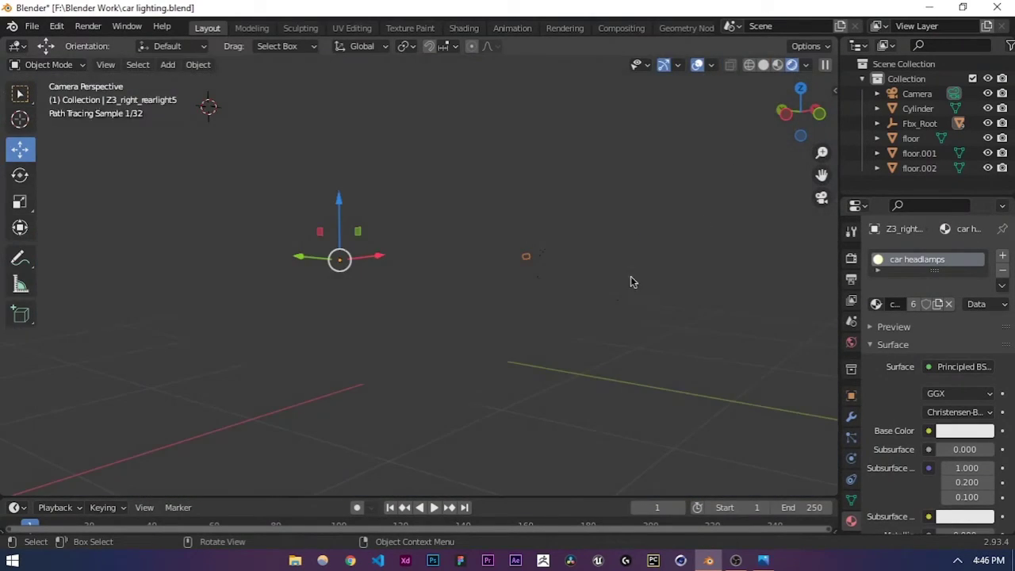
left_click(697, 65)
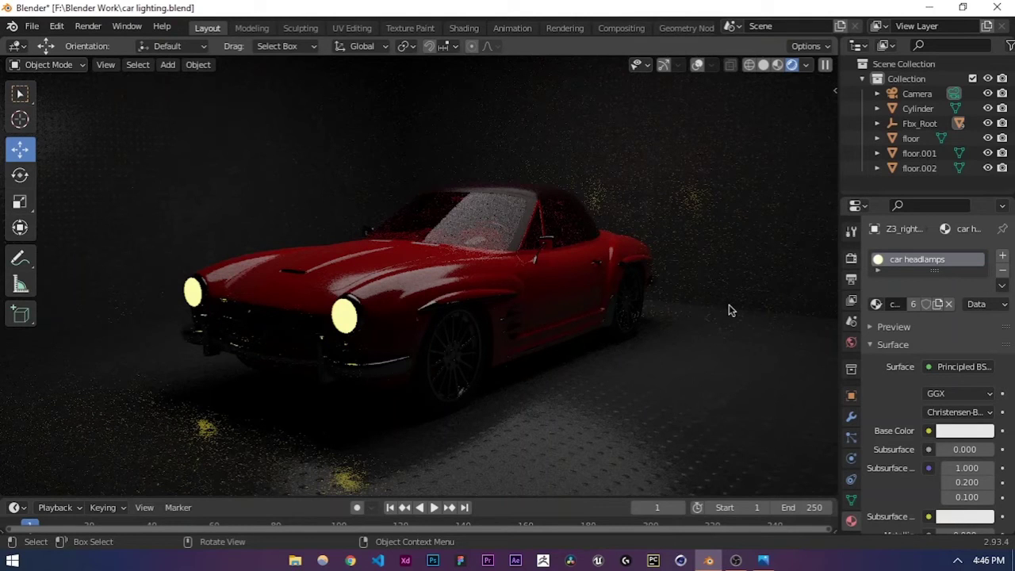
Step: Brighten the red base color of the car's body material to a value (V) of 0.774
left_click(601, 277)
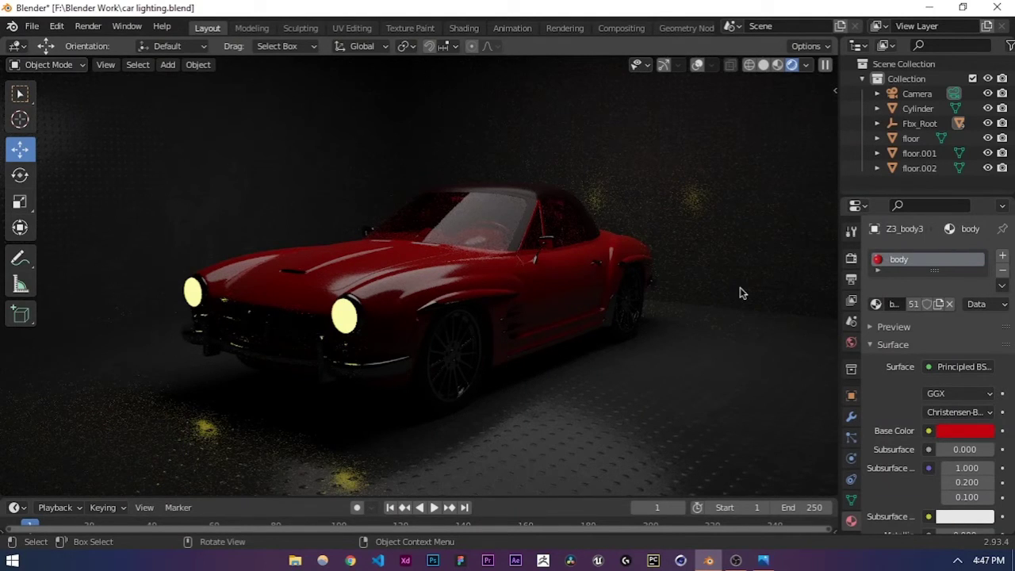
left_click(954, 432)
left_click_drag(982, 245, 982, 227)
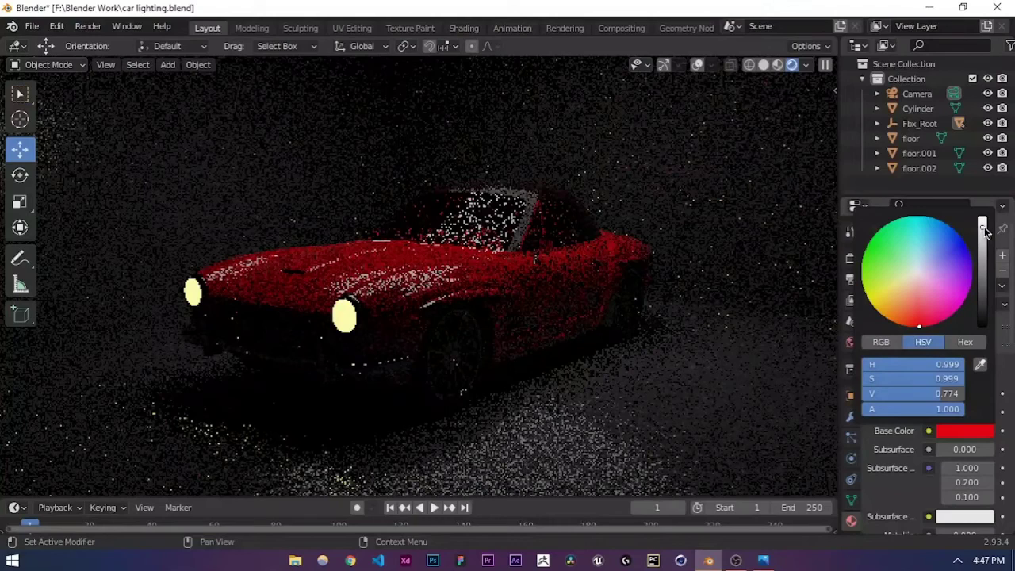
Step: Set the floor's studded metal material to Roughness 0.361 and Specular 0.070, and save the file in material preview shading
left_click(918, 123)
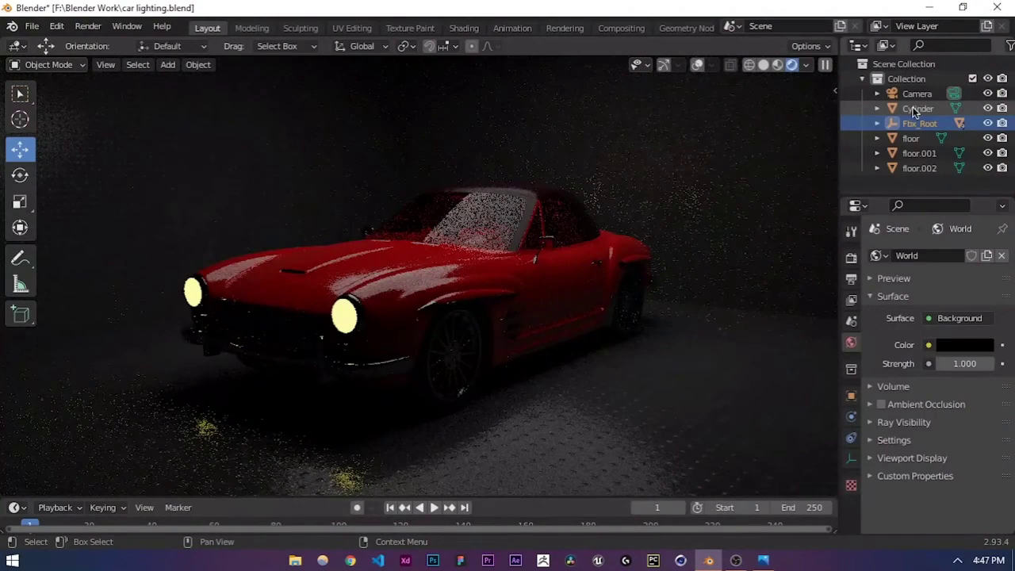
left_click(914, 109)
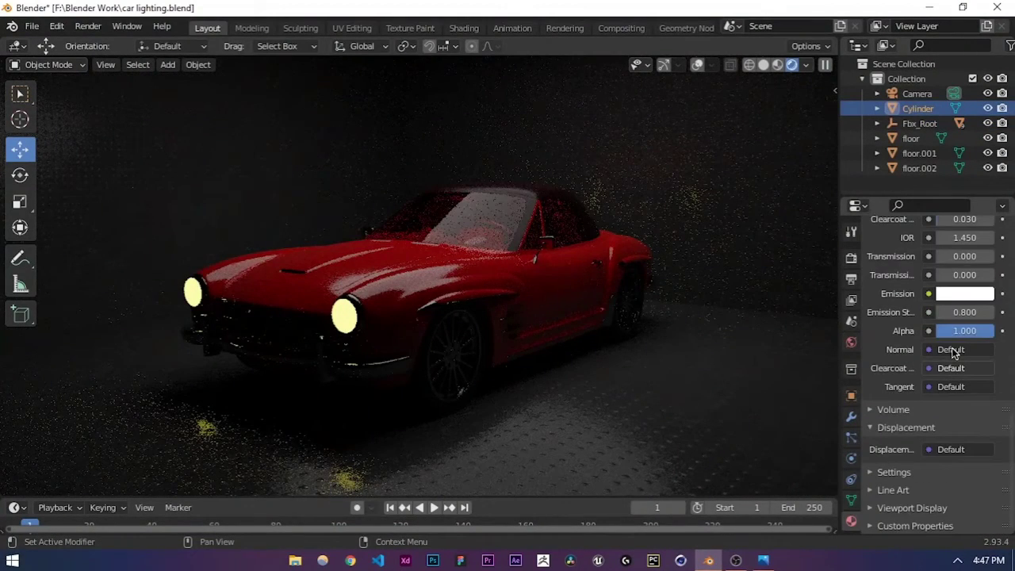
left_click(910, 138)
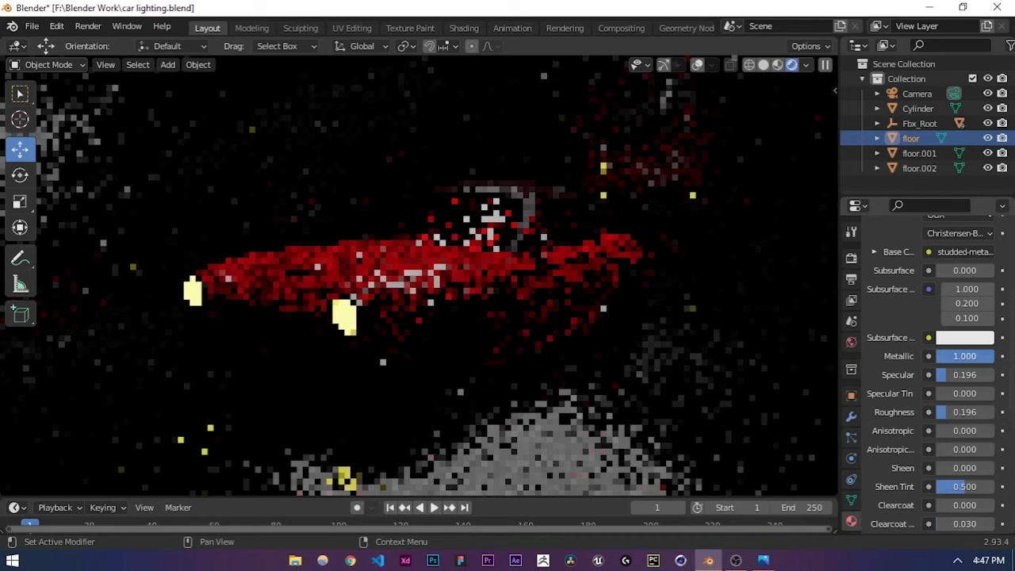
left_click_drag(947, 411, 956, 411)
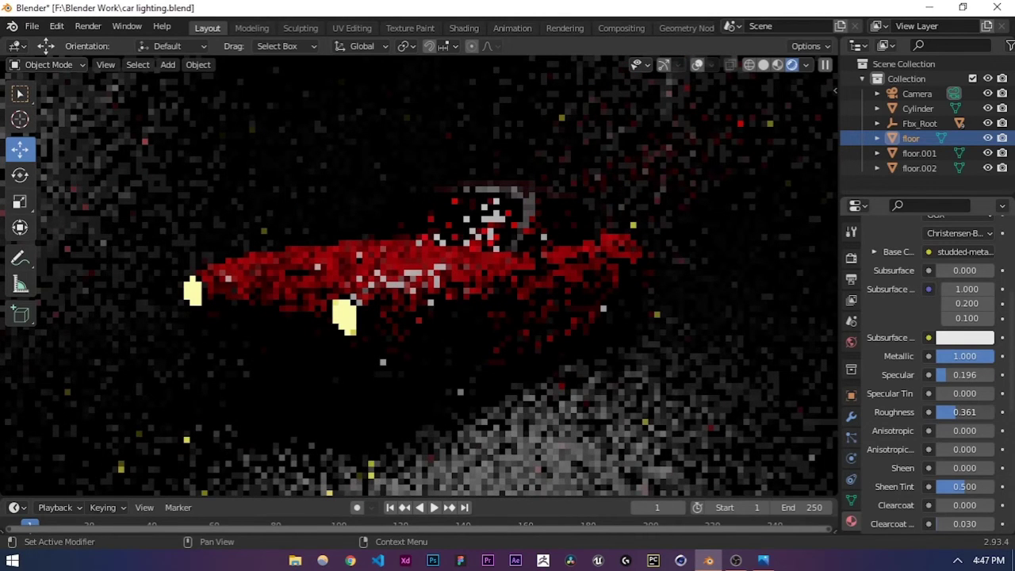
left_click_drag(946, 374, 939, 374)
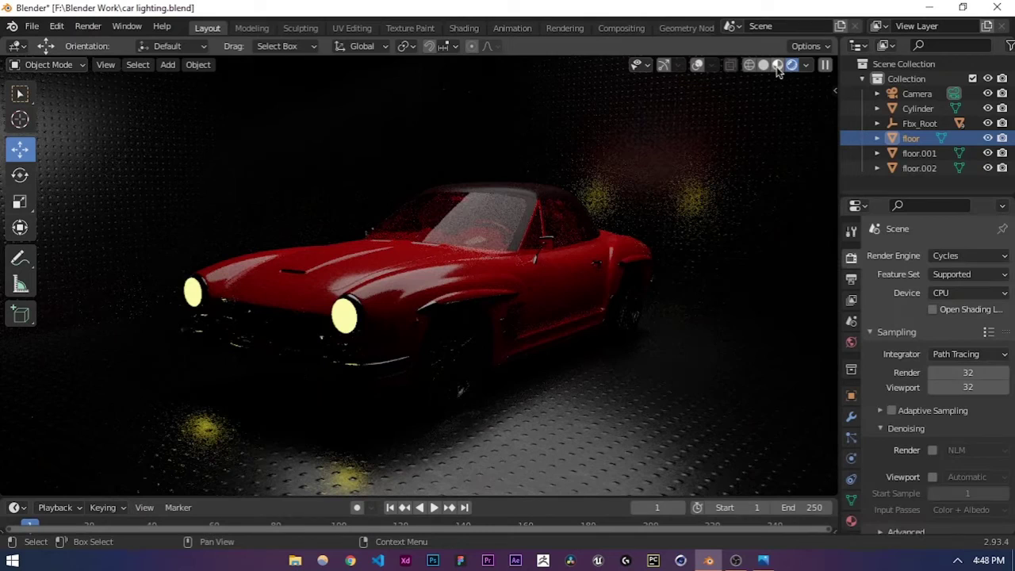
left_click(776, 65)
key("ctrl+s")
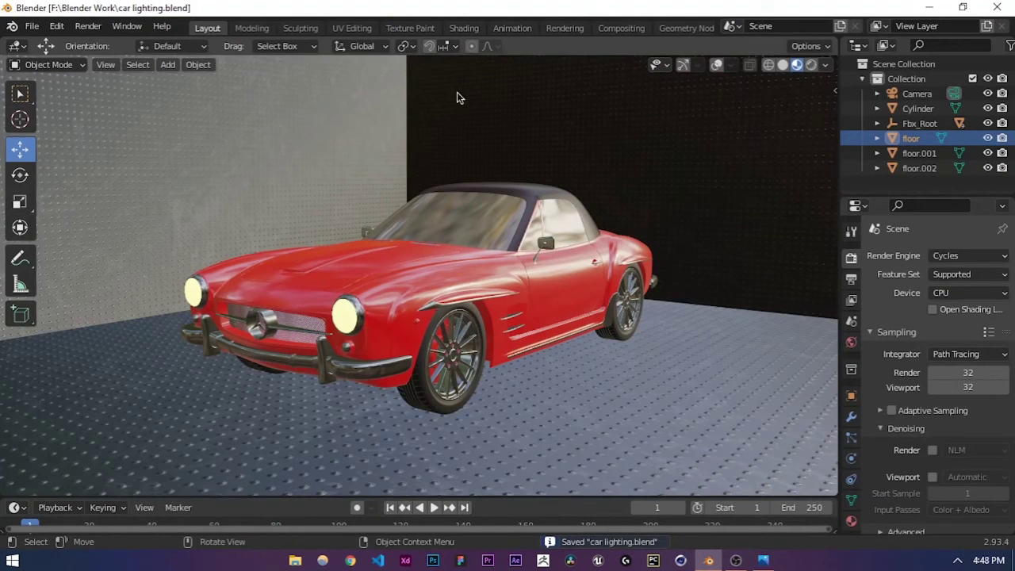
Step: Add a point light, show the overlays and gizmos again, and save the file
left_click(168, 67)
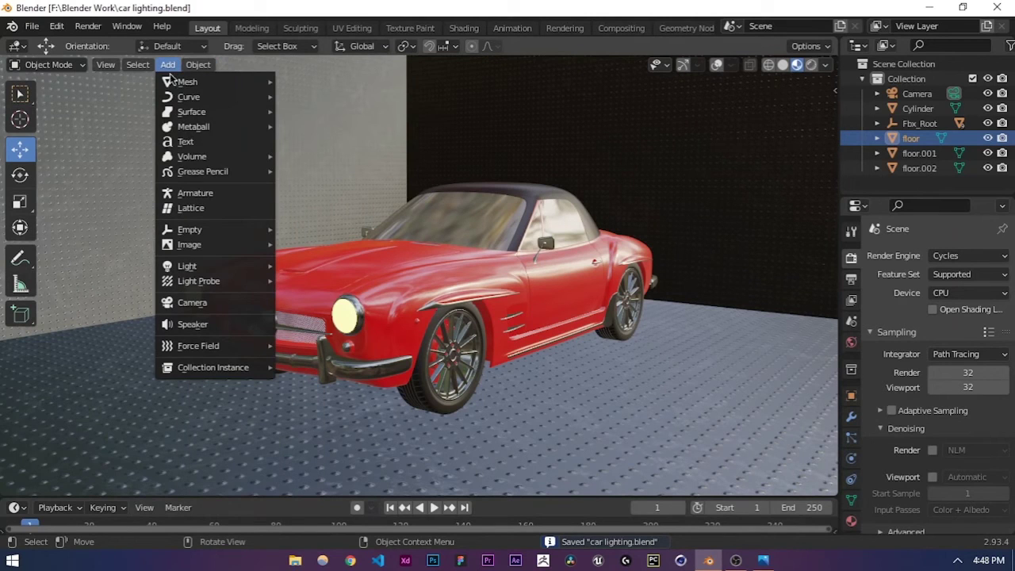
left_click(347, 264)
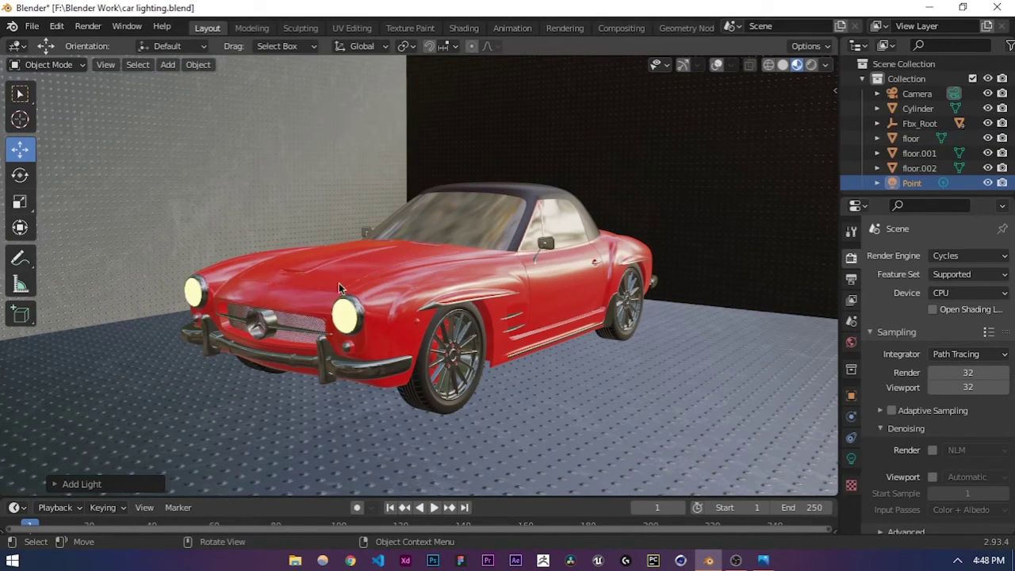
middle_click_drag(536, 258, 478, 311)
scroll(372, 313, "down", 6)
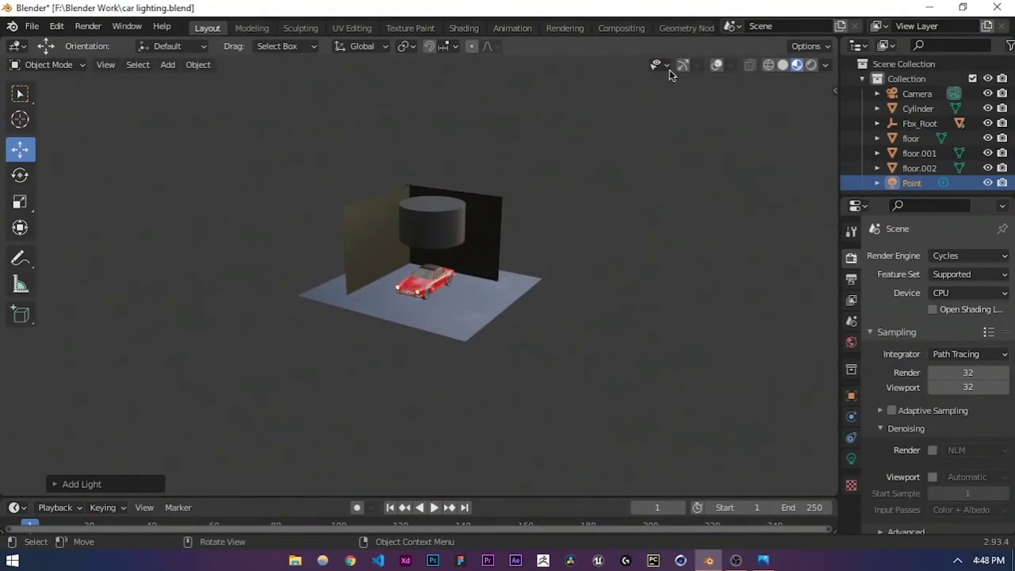
left_click(716, 66)
left_click(717, 67)
scroll(461, 264, "up", 5)
key("ctrl+s")
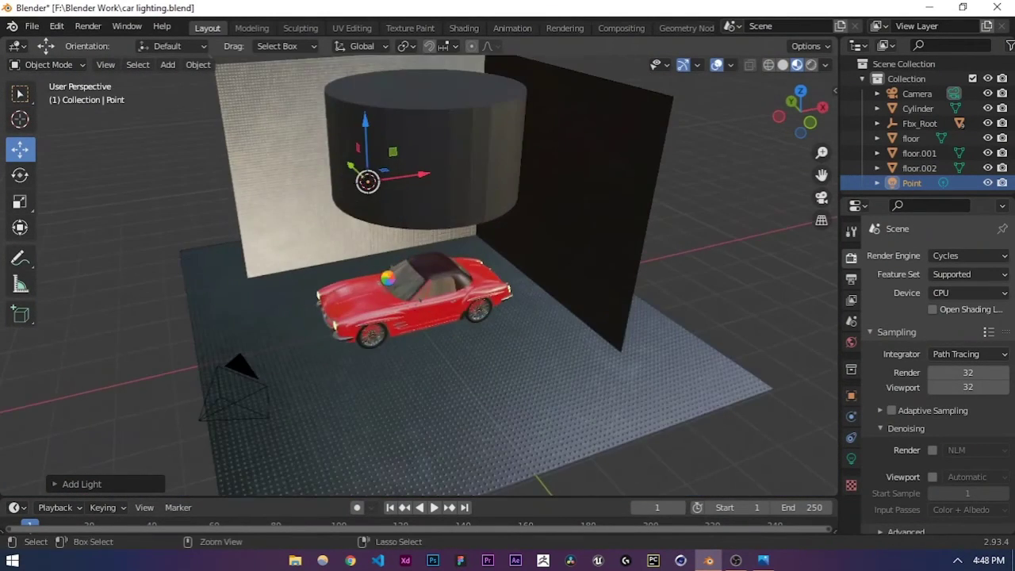
Step: Move the point light down to just above the floor in front of the car's grille
middle_click_drag(461, 264, 395, 201)
left_click_drag(344, 179, 344, 233)
middle_click_drag(344, 233, 405, 306)
left_click_drag(302, 308, 428, 295)
left_click_drag(425, 253, 485, 360)
middle_click_drag(487, 364, 317, 355)
key("g")
left_click(321, 358)
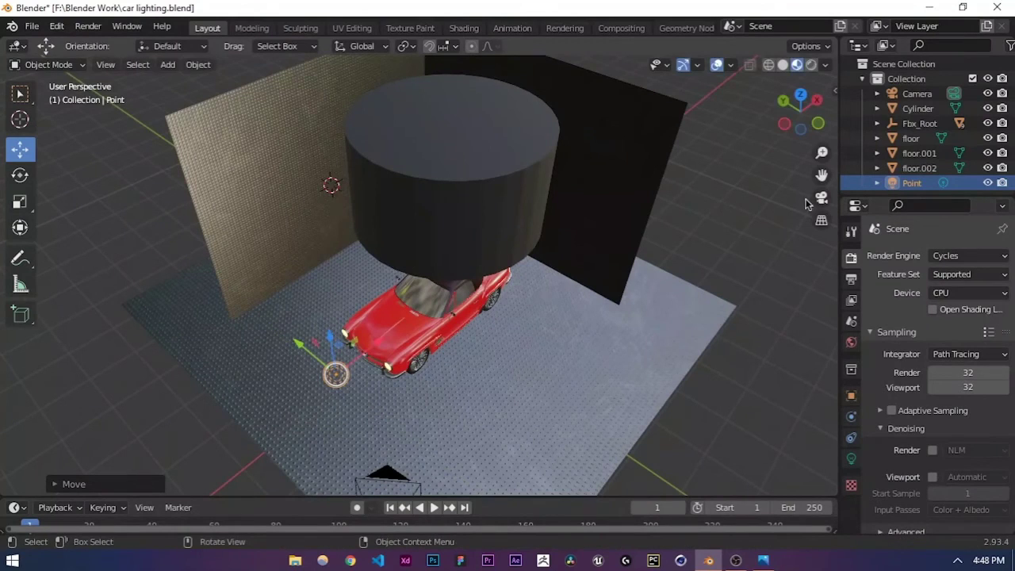
Step: Set the point light's radius to 0.57 m and its power to 1.2 W, judging it through the camera in rendered shading
left_click(943, 183)
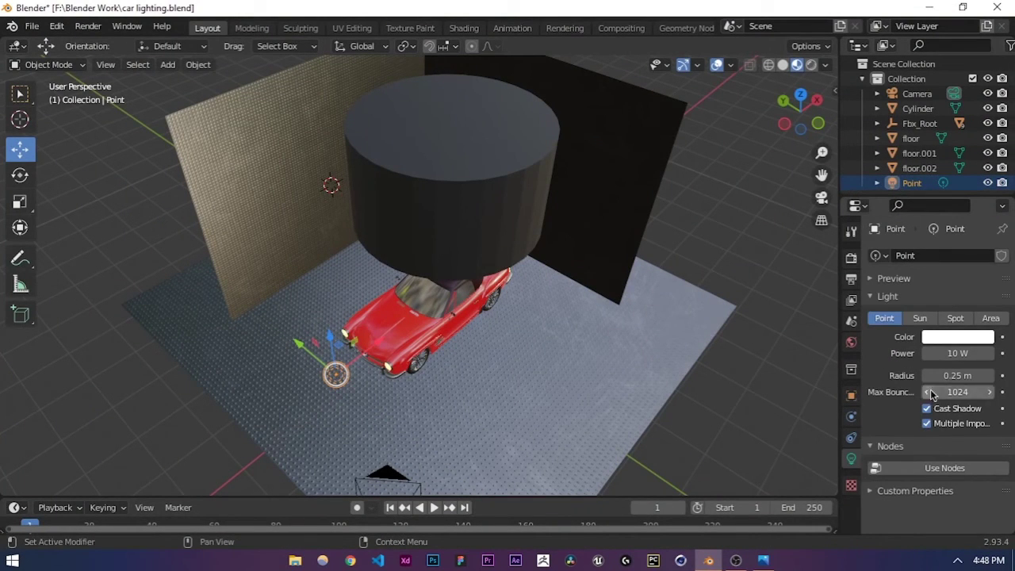
left_click_drag(957, 375, 981, 375)
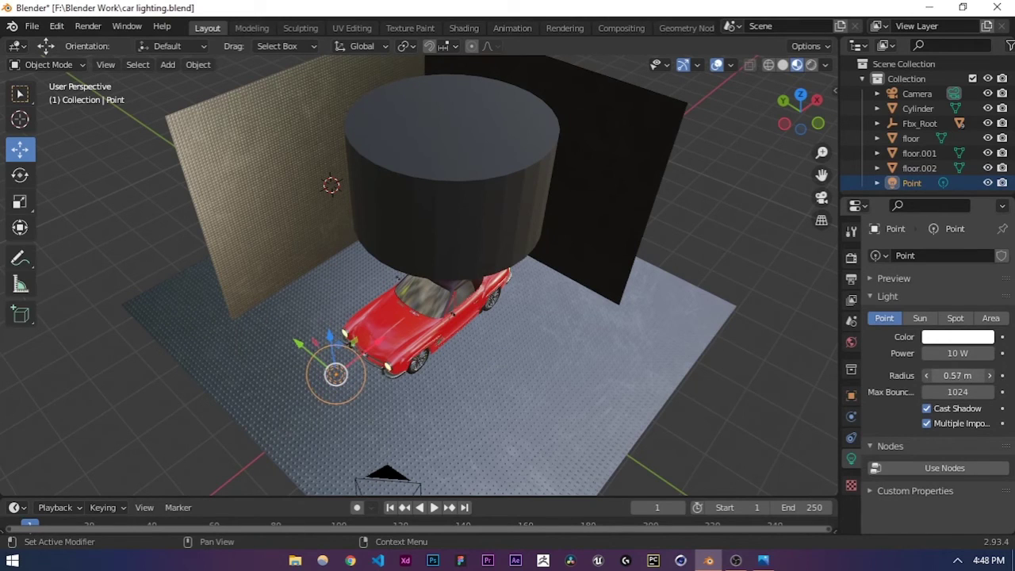
key("KP_0")
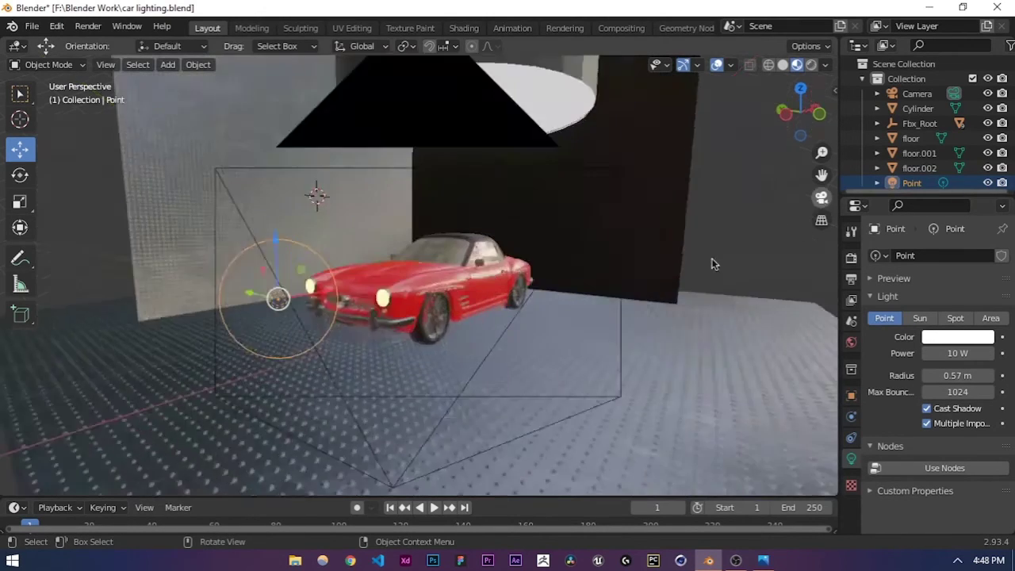
left_click(811, 64)
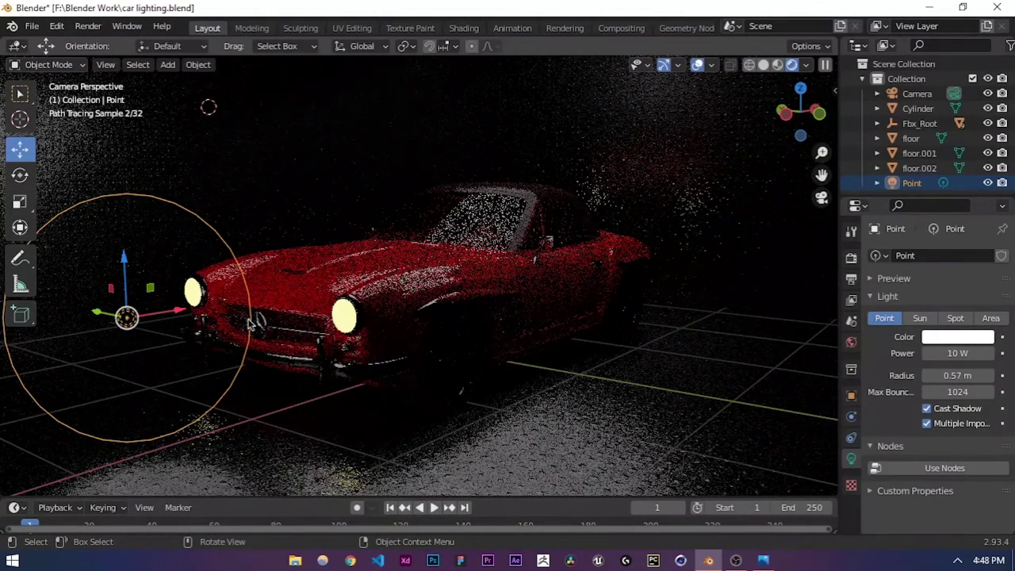
left_click_drag(956, 353, 917, 353)
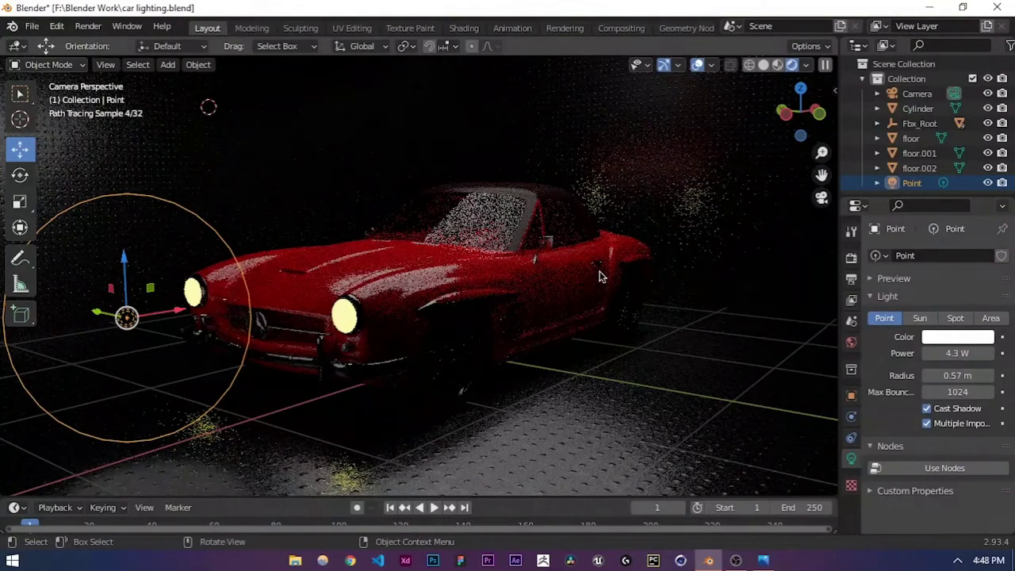
left_click_drag(978, 354, 955, 357)
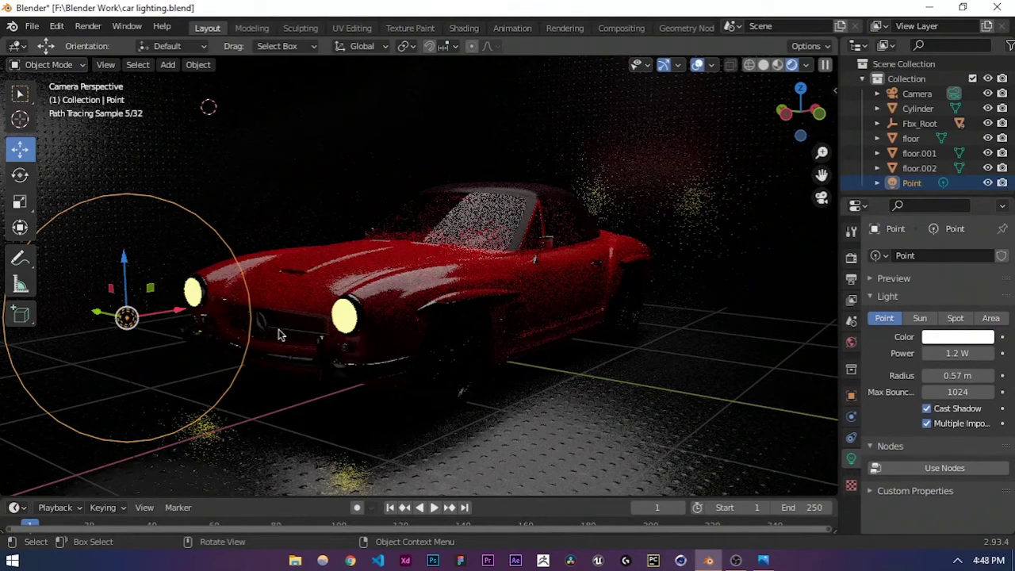
Step: Set the studded metal material's Roughness to 0.259 on floor.001, and save the file in material preview shading
left_click(278, 334)
left_click_drag(951, 442, 944, 441)
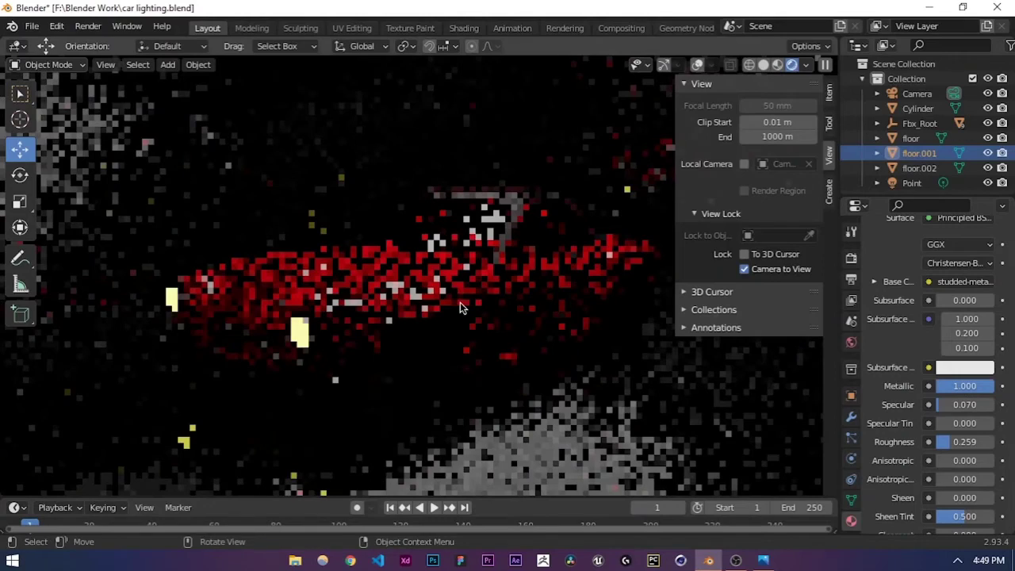
key("z")
left_click(380, 258)
key("ctrl+s")
Step: Reframe the locked camera at a low front three-quarter angle on the car and collapse the View settings
scroll(394, 299, "down", 4)
middle_click_drag(396, 349, 481, 306)
scroll(430, 331, "up", 3)
scroll(425, 306, "up", 3)
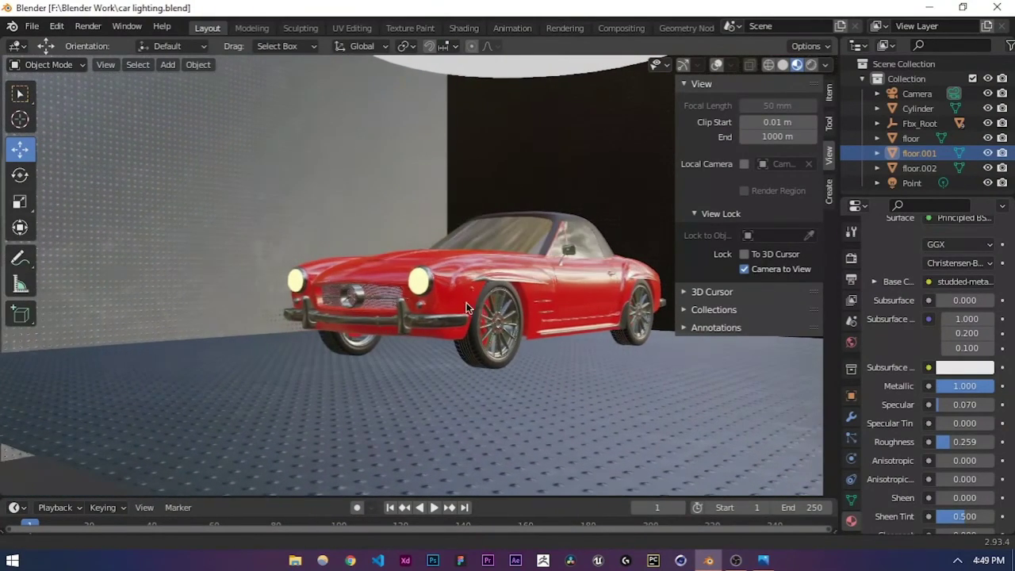
left_click(686, 85)
left_click_drag(675, 118, 744, 116)
middle_click_drag(468, 303, 495, 291, "shift")
scroll(508, 294, "up", 1)
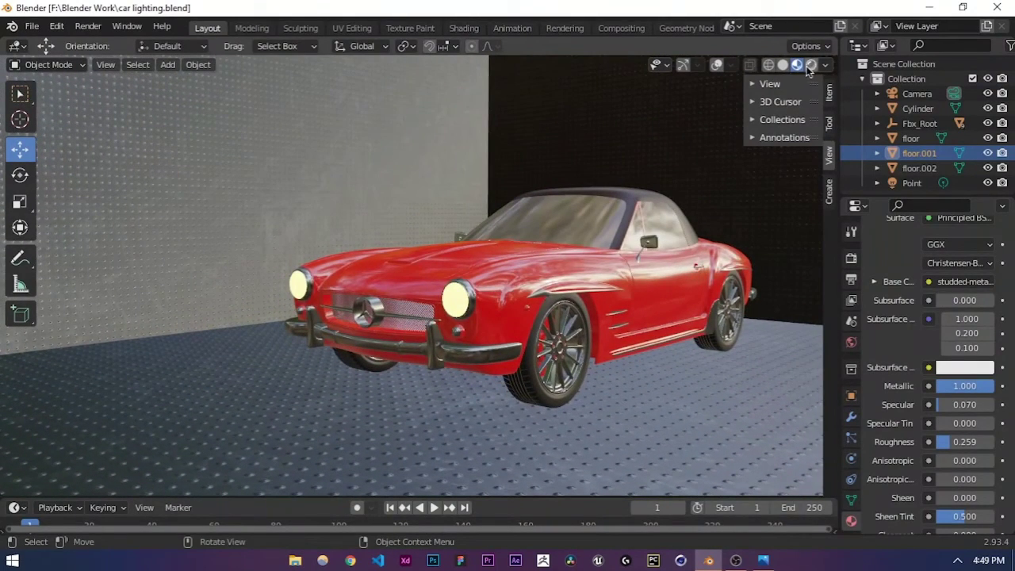
Step: Save the file in rendered shading and raise the point light's power to 2 W
left_click(810, 64)
key("ctrl+s")
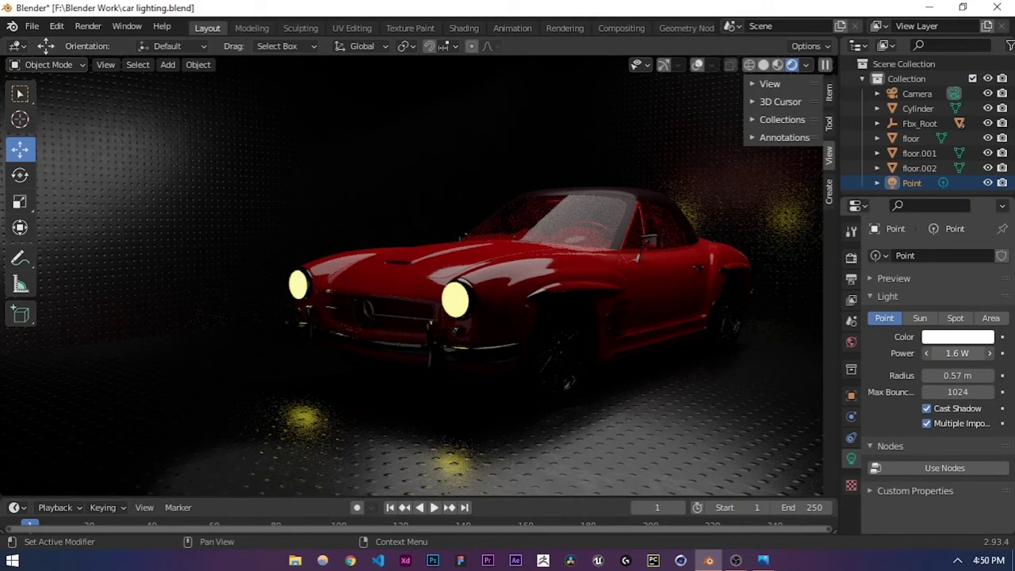
left_click_drag(957, 352, 971, 352)
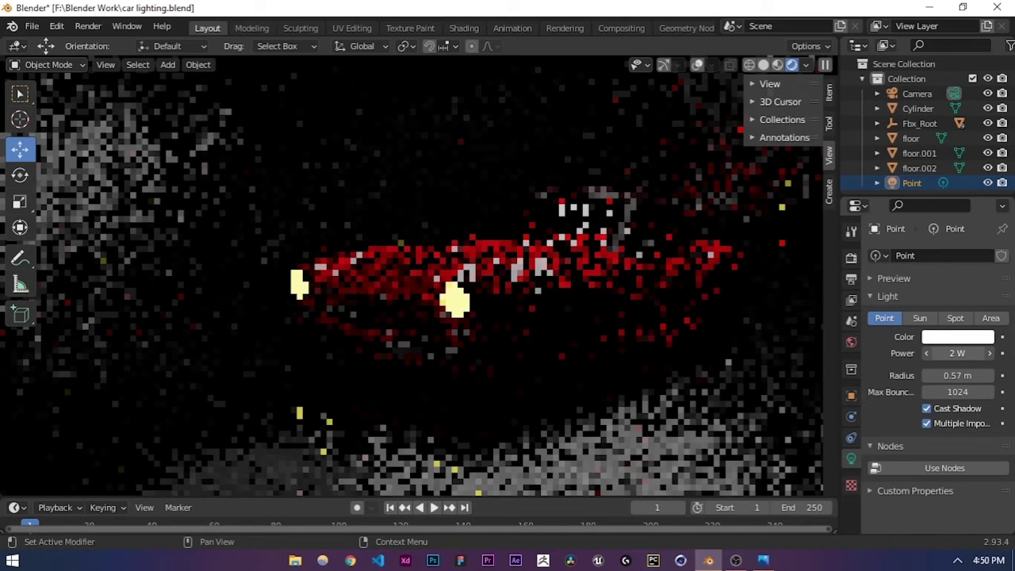
Step: Lower the Specular of the car's red body material to 0.671
left_click_drag(992, 404, 986, 404)
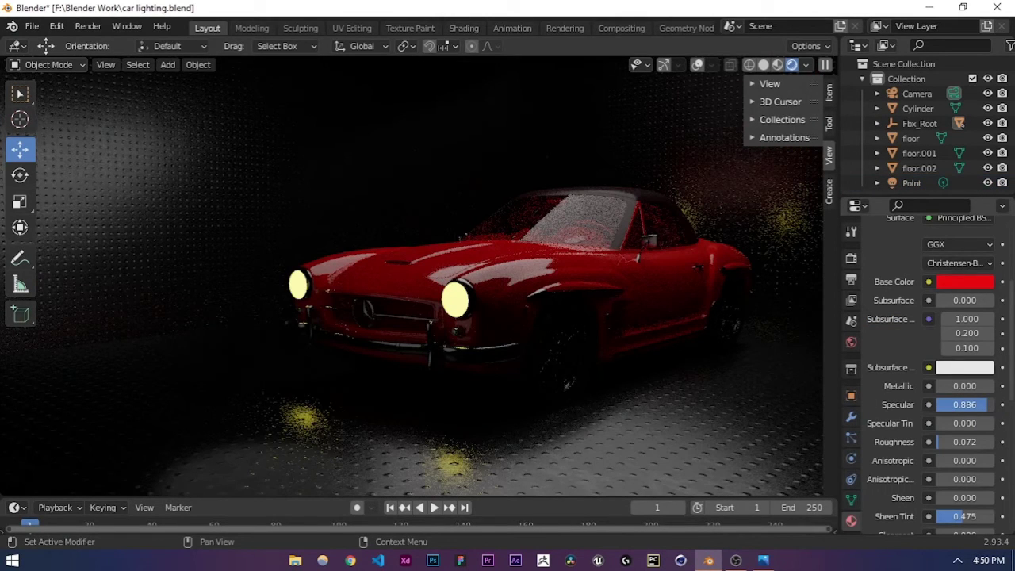
left_click_drag(964, 404, 943, 404)
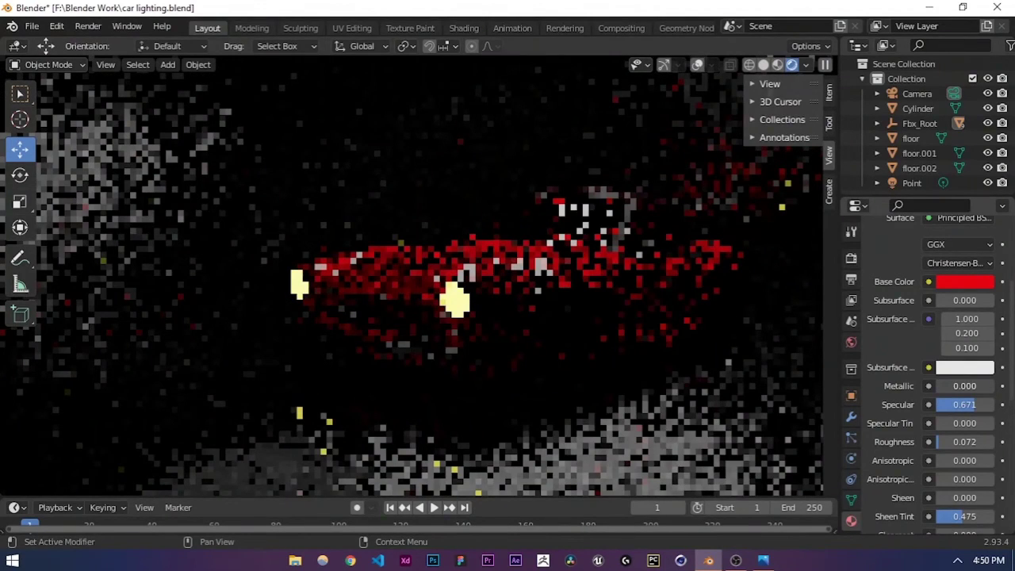
Step: Lower the Specular of the car's red body material further to about 0.55
left_click_drag(969, 404, 951, 404)
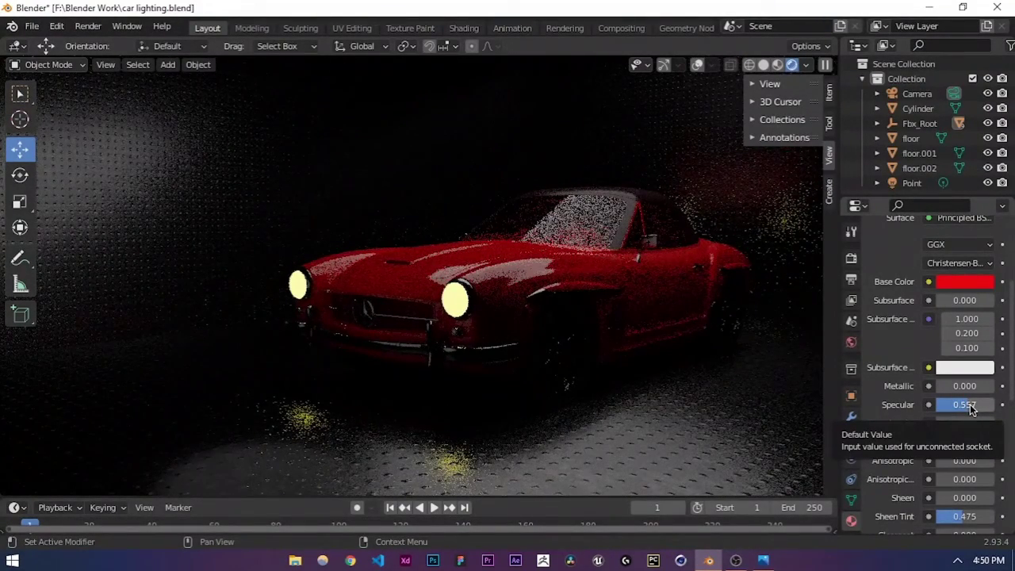
Step: Change the world background color from black to a very dark grey, and save the file
left_click(851, 342)
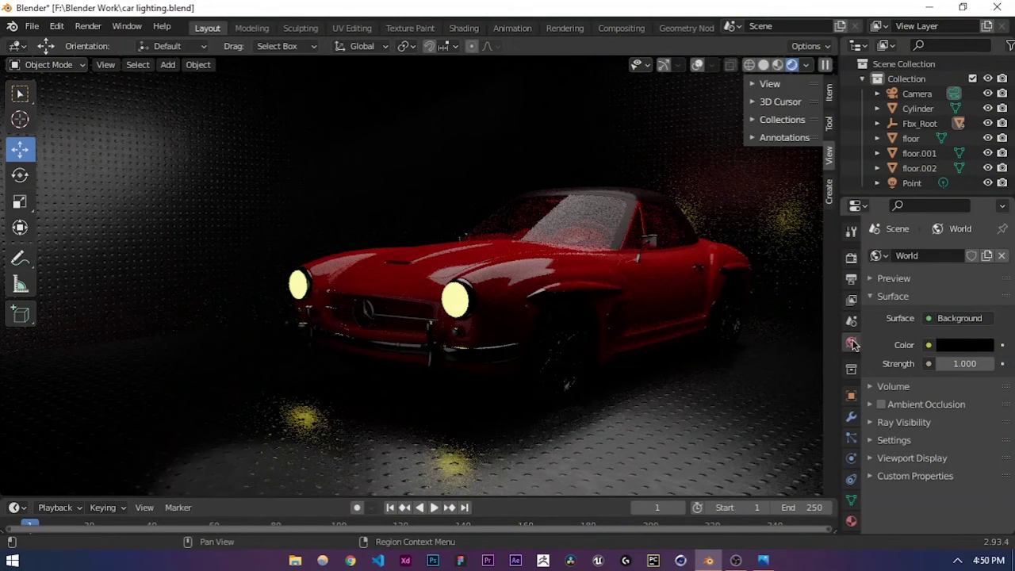
left_click(963, 345)
left_click_drag(982, 202, 975, 222)
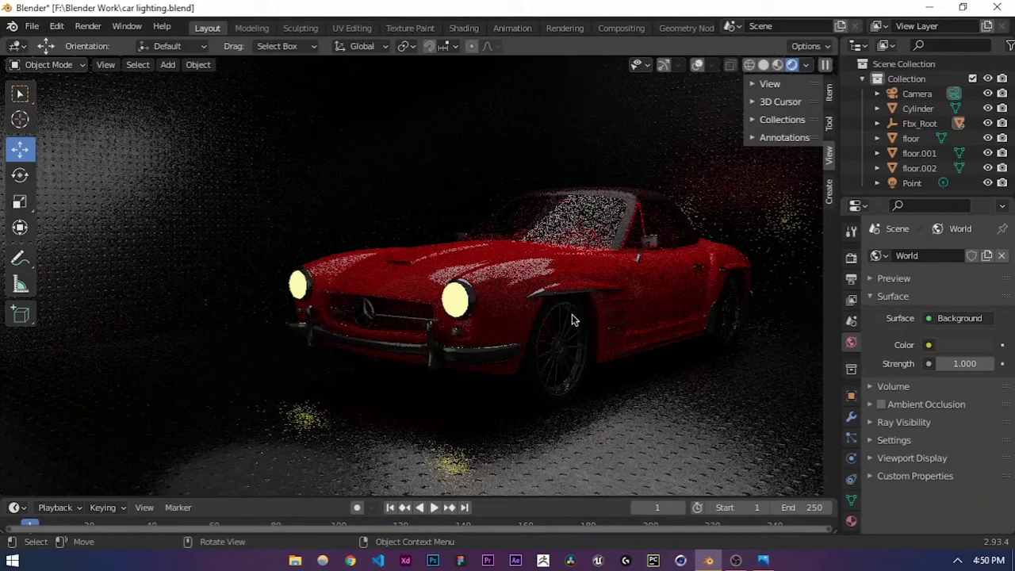
key("ctrl")
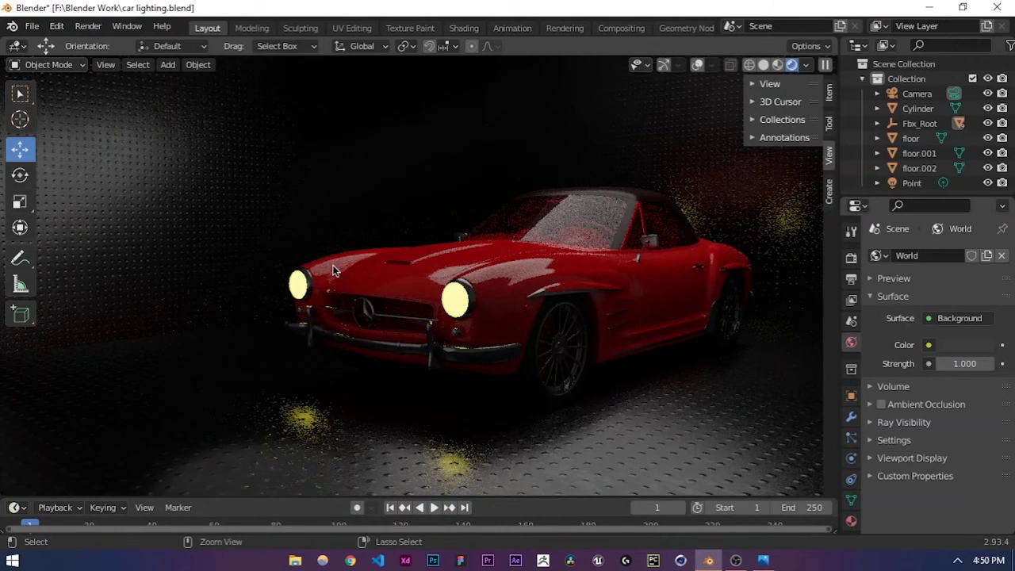
key("ctrl+s")
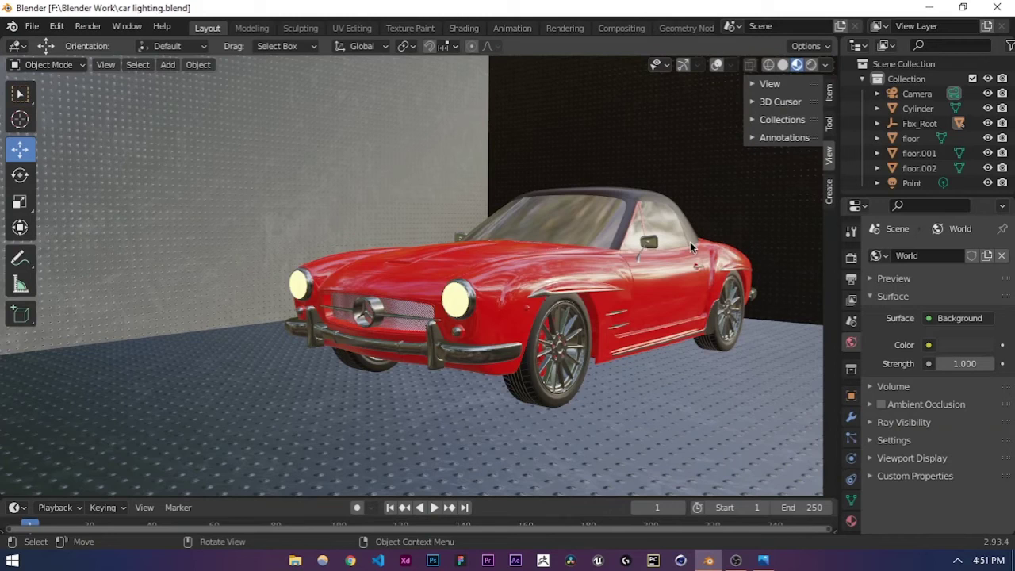
Step: Set the Cycles render samples to 300
left_click(851, 259)
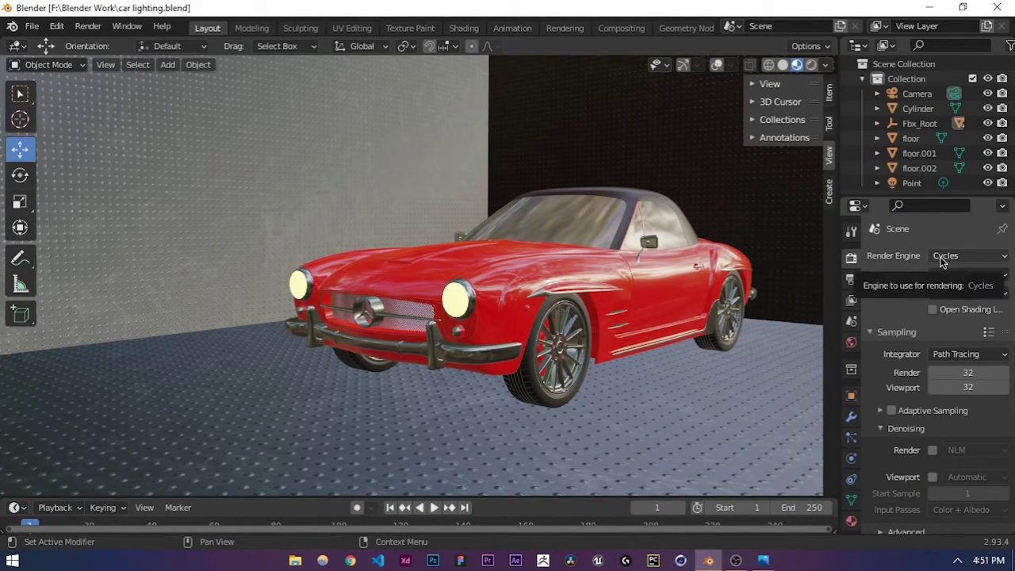
scroll(908, 361, "down", 3)
scroll(899, 353, "up", 3)
scroll(900, 353, "down", 3)
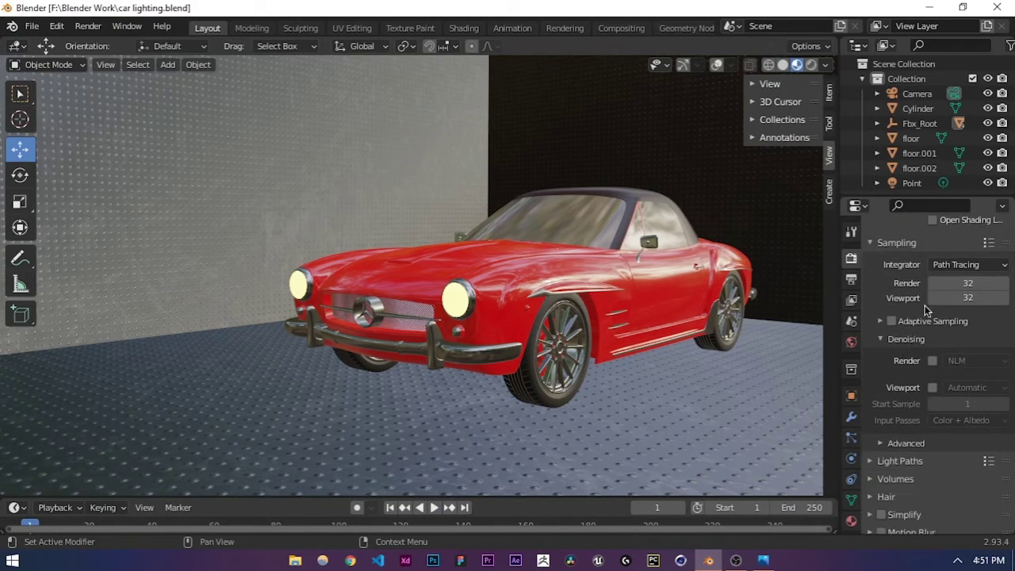
double_click(973, 282)
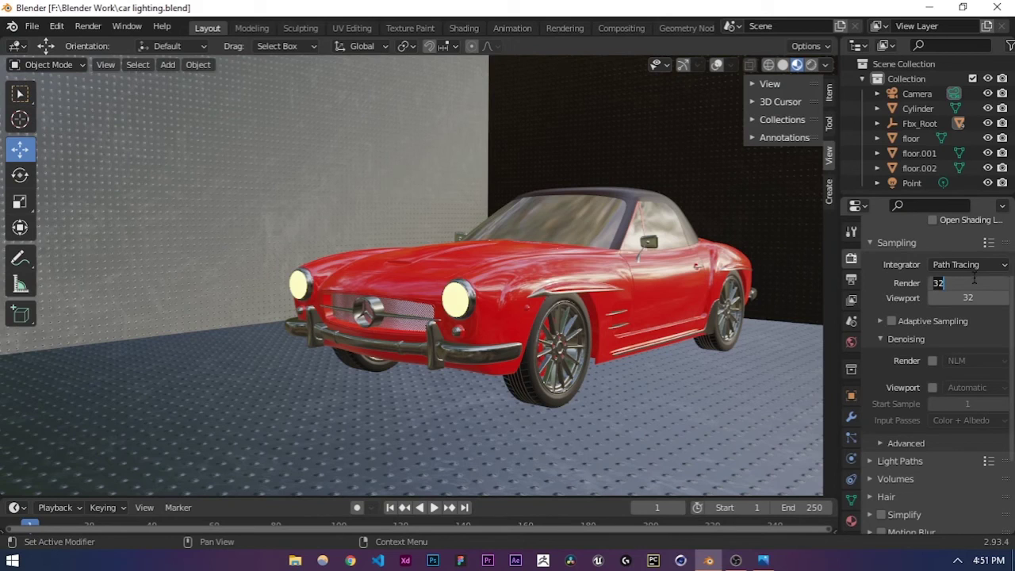
left_click(921, 285)
left_click(947, 283)
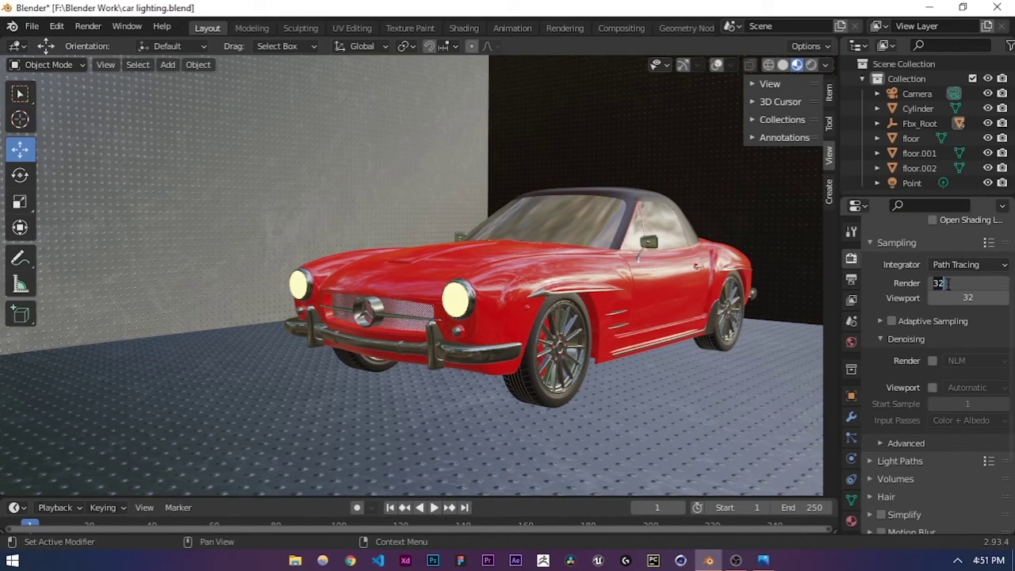
type("300")
key("Return")
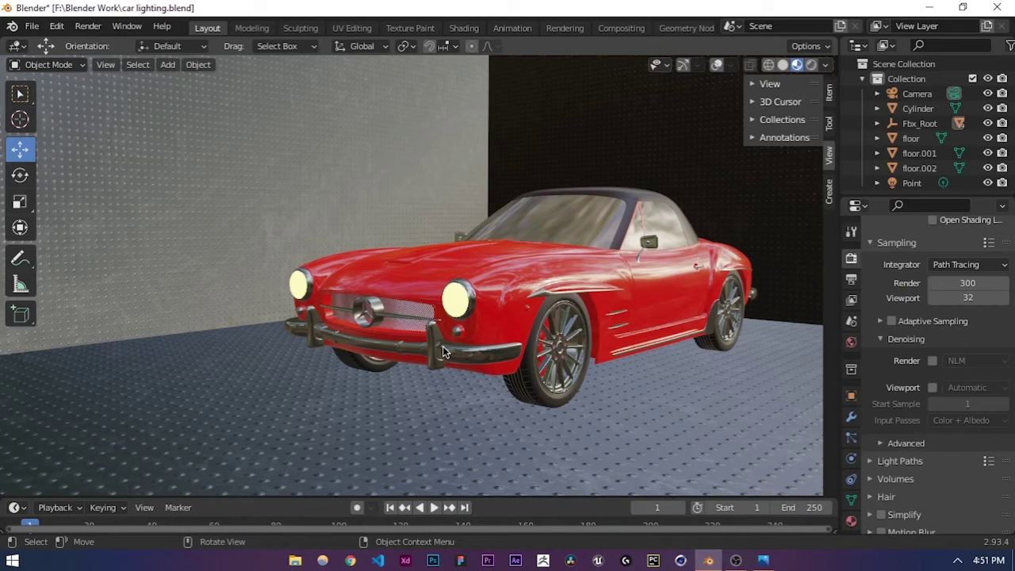
Step: Enable denoising for the final render and choose OpenImageDenoise as the denoiser
left_click(931, 361)
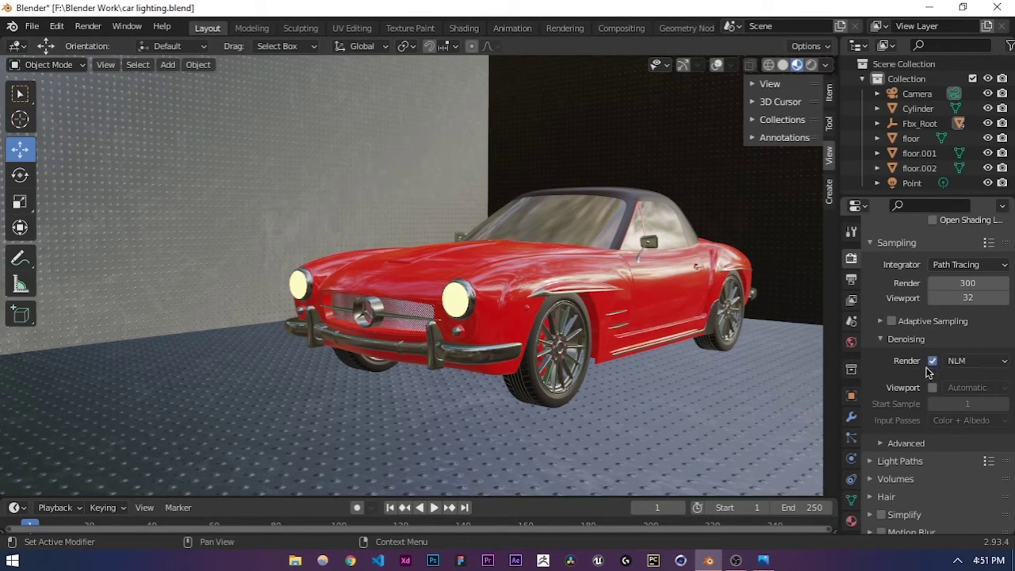
left_click(973, 362)
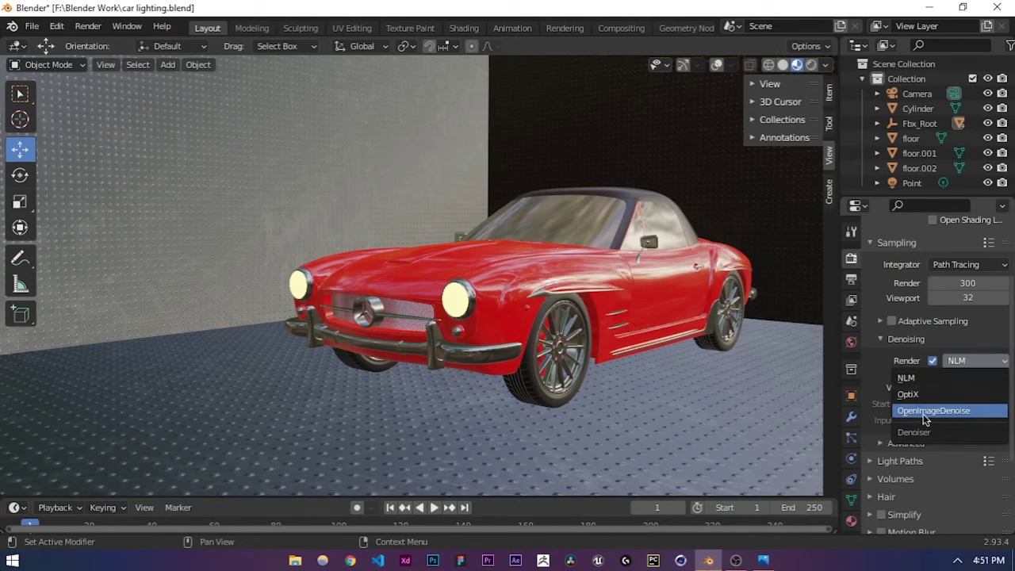
left_click(924, 414)
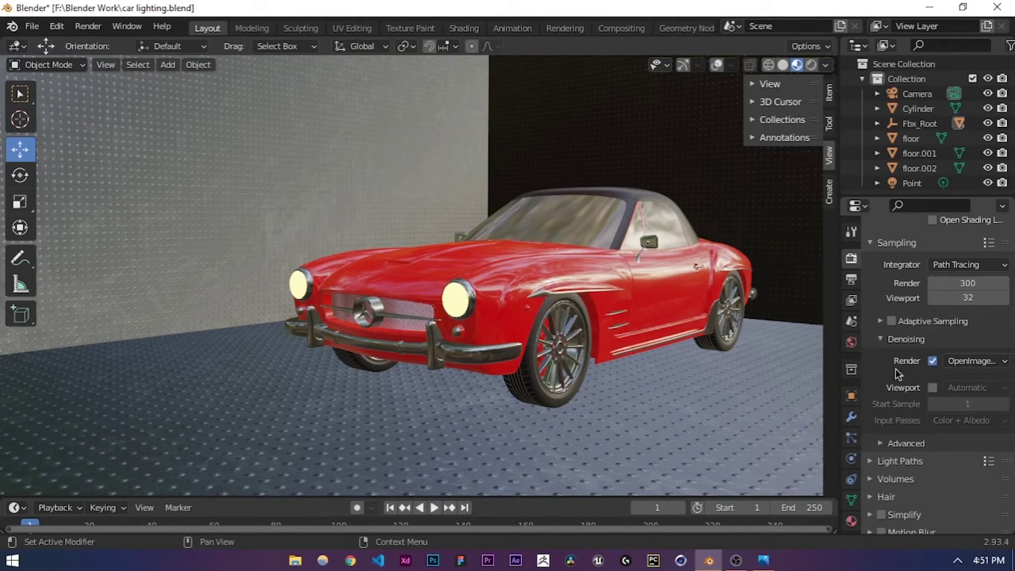
left_click(967, 283)
type("200")
key("Return")
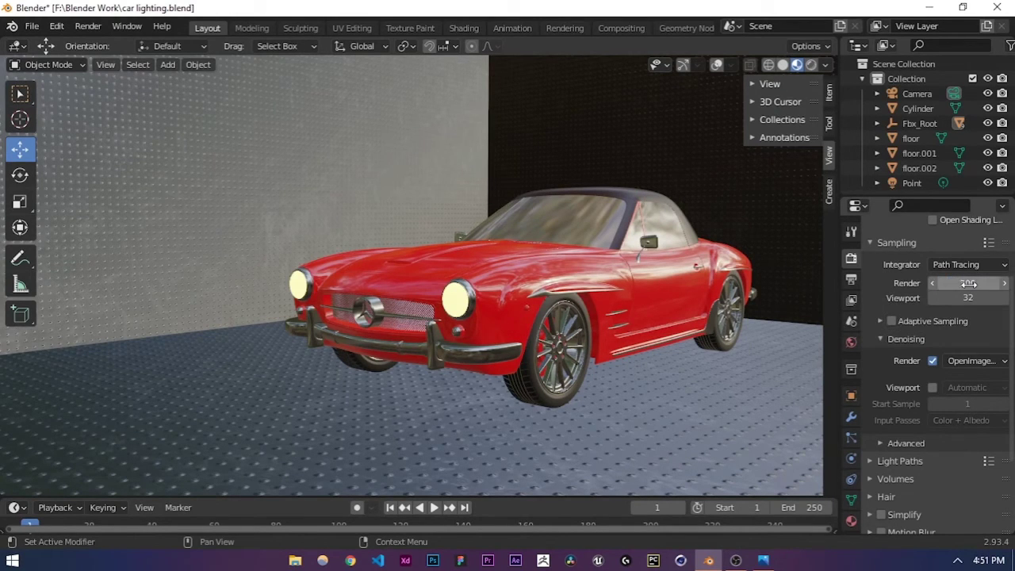
scroll(902, 360, "up", 2)
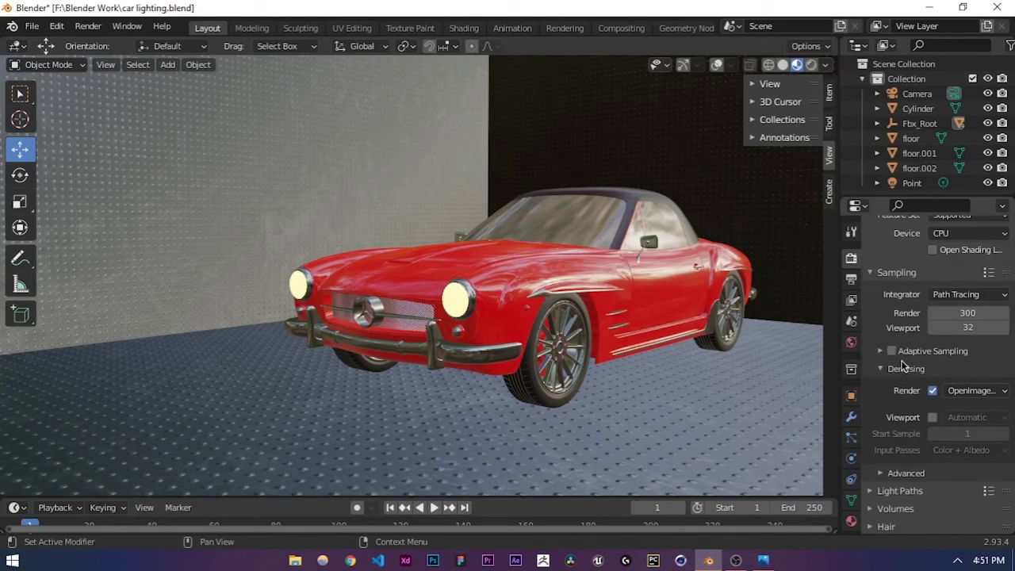
scroll(901, 361, "up", 2)
left_click(891, 386)
left_click(881, 387)
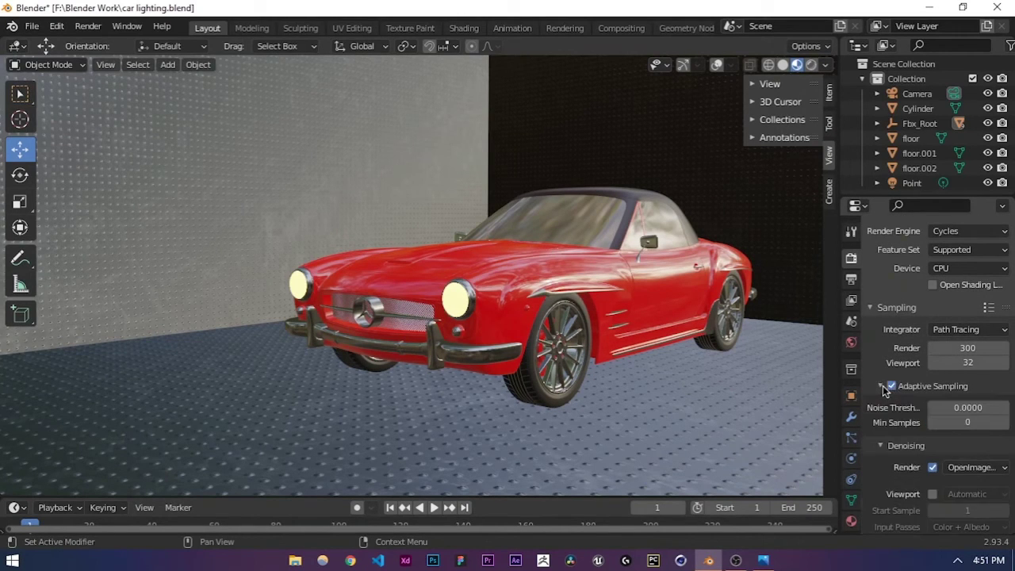
scroll(884, 389, "down", 2)
left_click(891, 357)
scroll(894, 373, "up", 3)
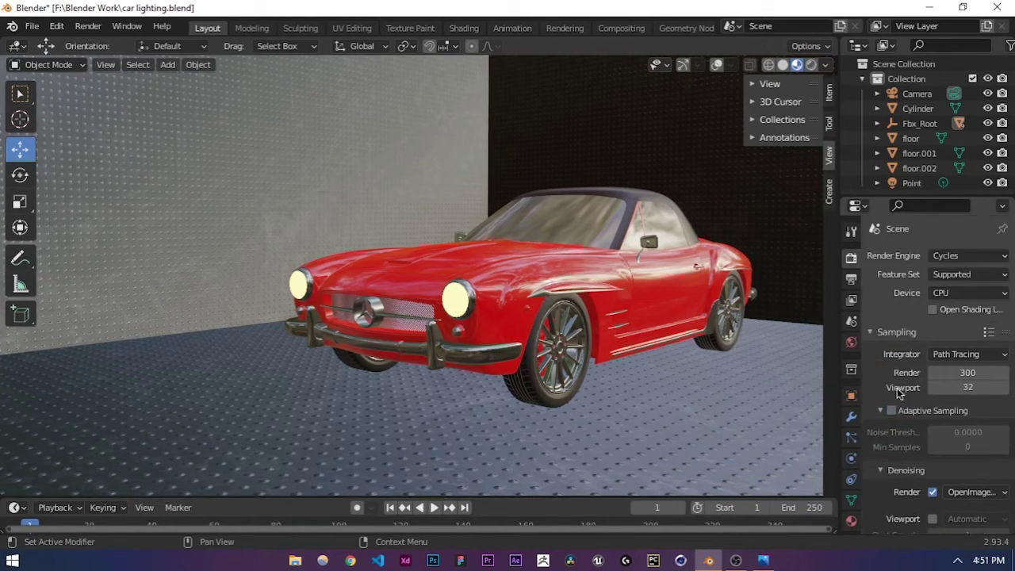
Step: Switch to rendered shading and set the Color Management view transform to Standard
scroll(903, 387, "down", 6)
scroll(908, 382, "down", 1)
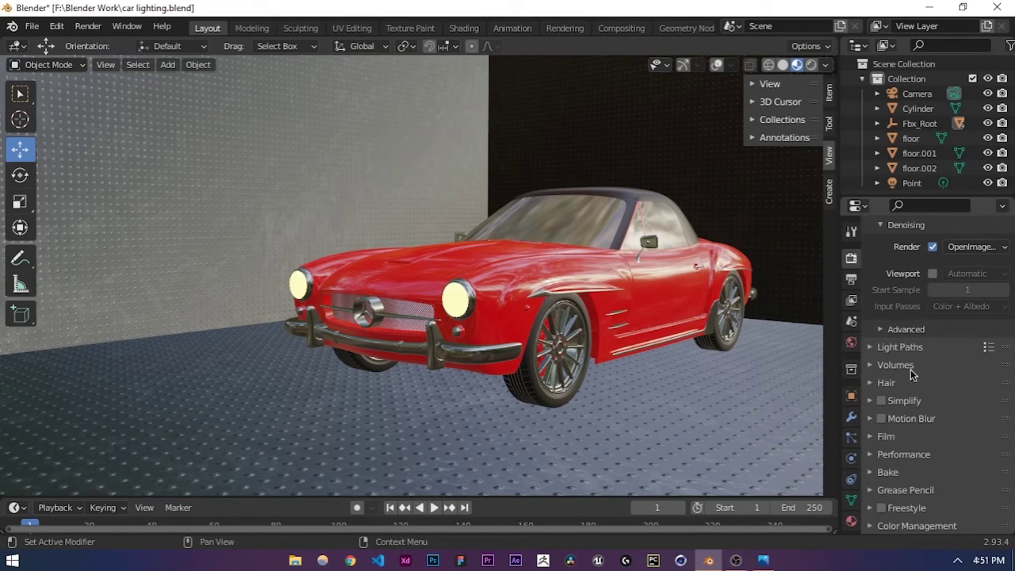
left_click(882, 331)
left_click(879, 526)
scroll(912, 396, "down", 4)
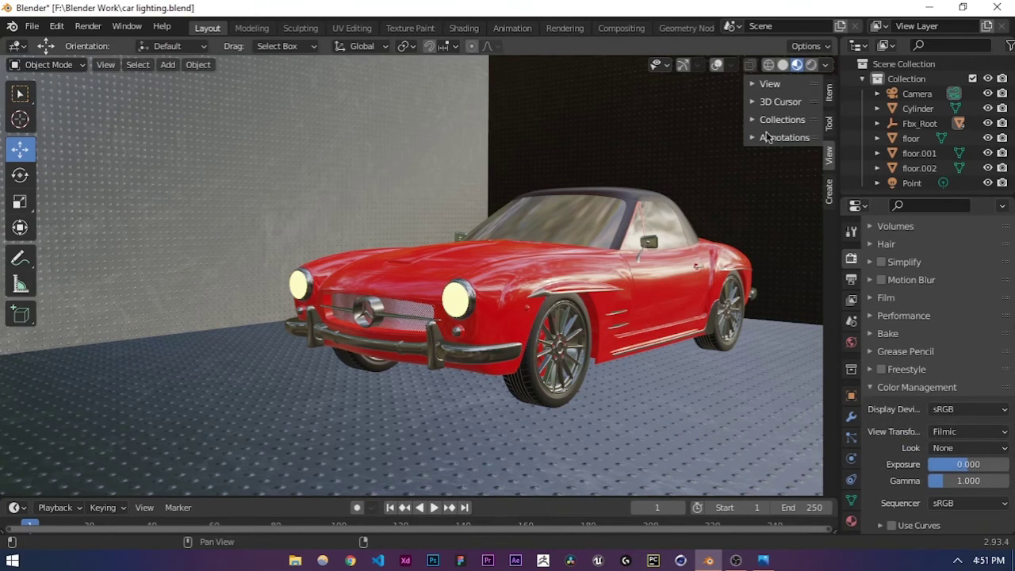
left_click(811, 64)
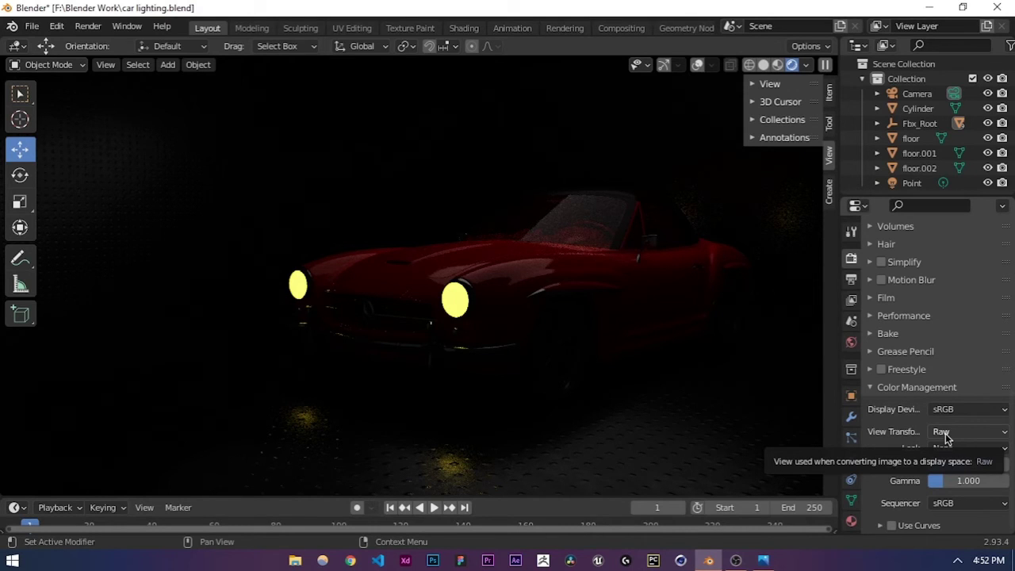
left_click(945, 436)
left_click(943, 449)
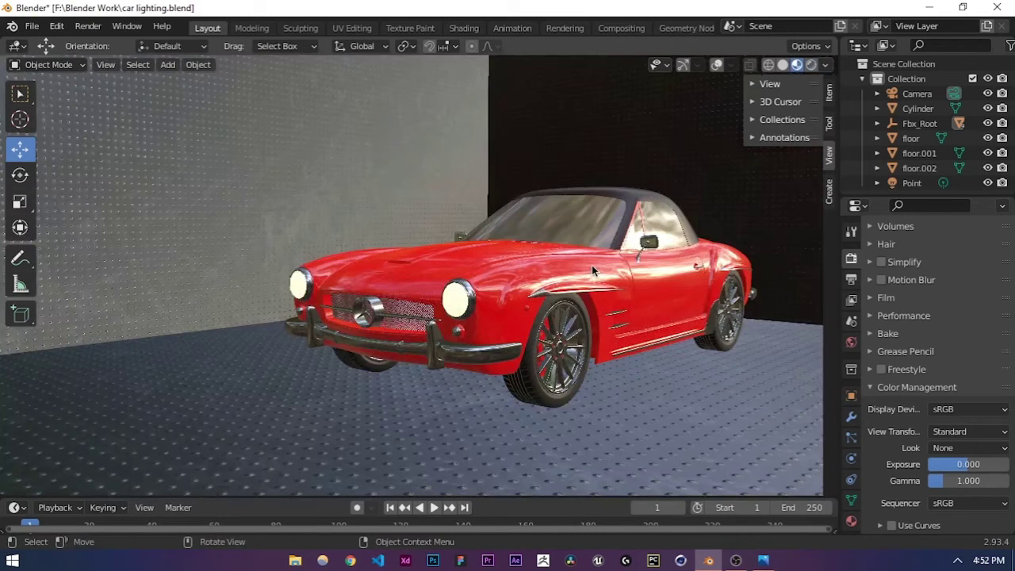
Step: Save the file in material preview shading and check the car's framing through the locked camera
left_click(776, 64)
key("ctrl+s")
left_click(215, 268)
scroll(211, 268, "down", 4)
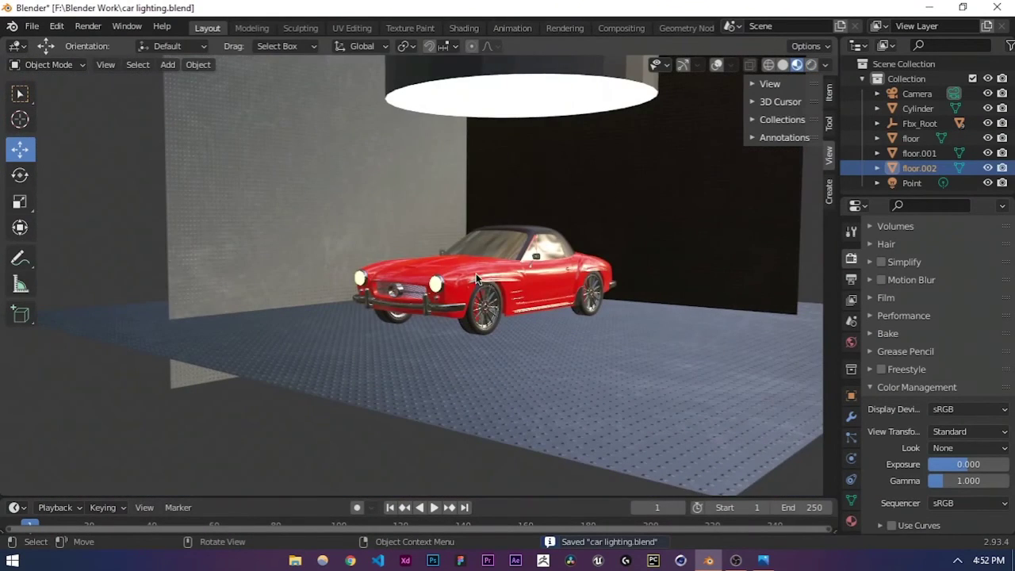
scroll(531, 283, "up", 4)
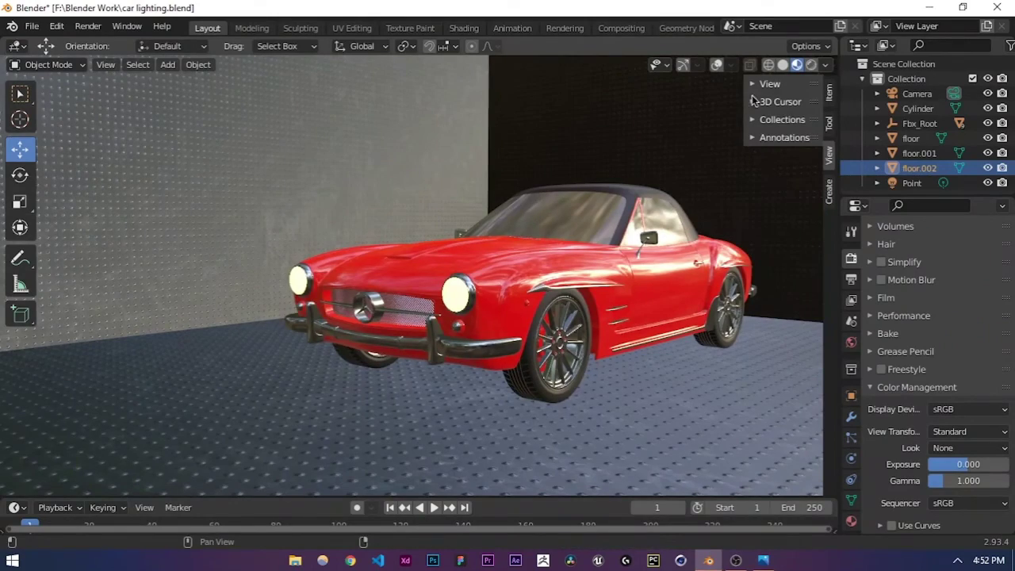
Step: Check the camera view with overlays and gizmos shown, and hide the sidebar in rendered shading
left_click(716, 64)
left_click(681, 64)
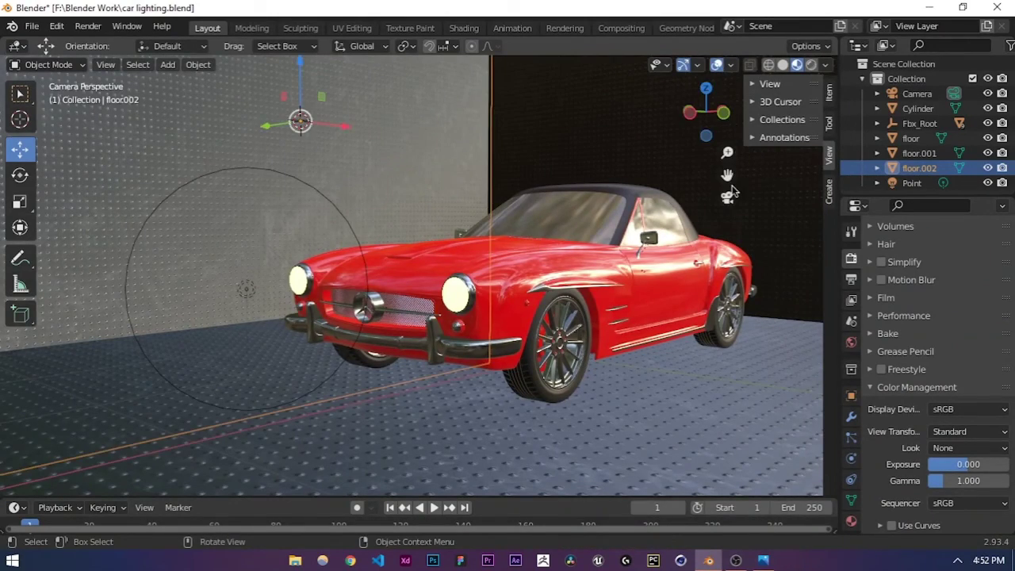
left_click(727, 197)
left_click(728, 198)
left_click(583, 116)
left_click(810, 65)
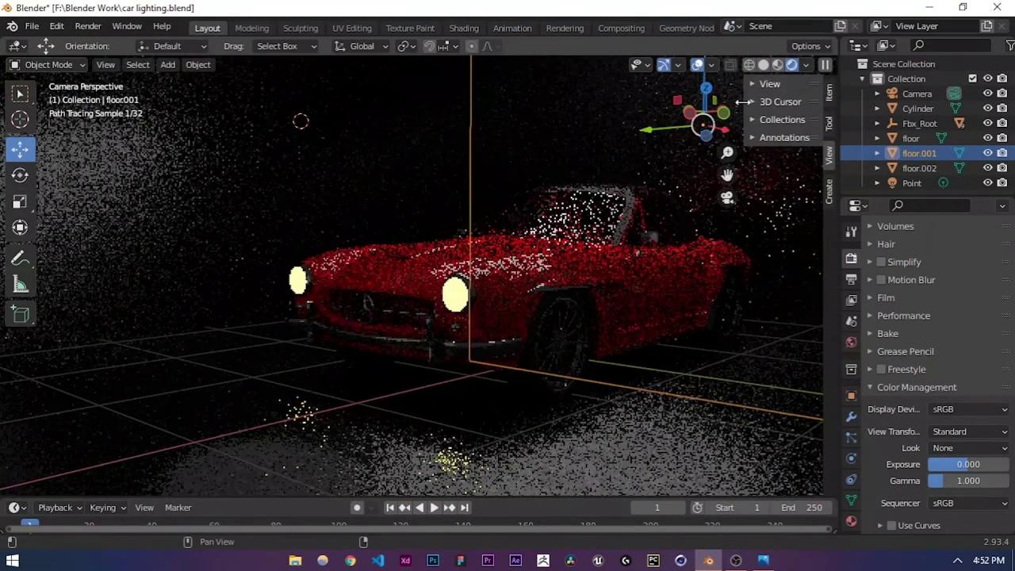
left_click_drag(744, 102, 860, 102)
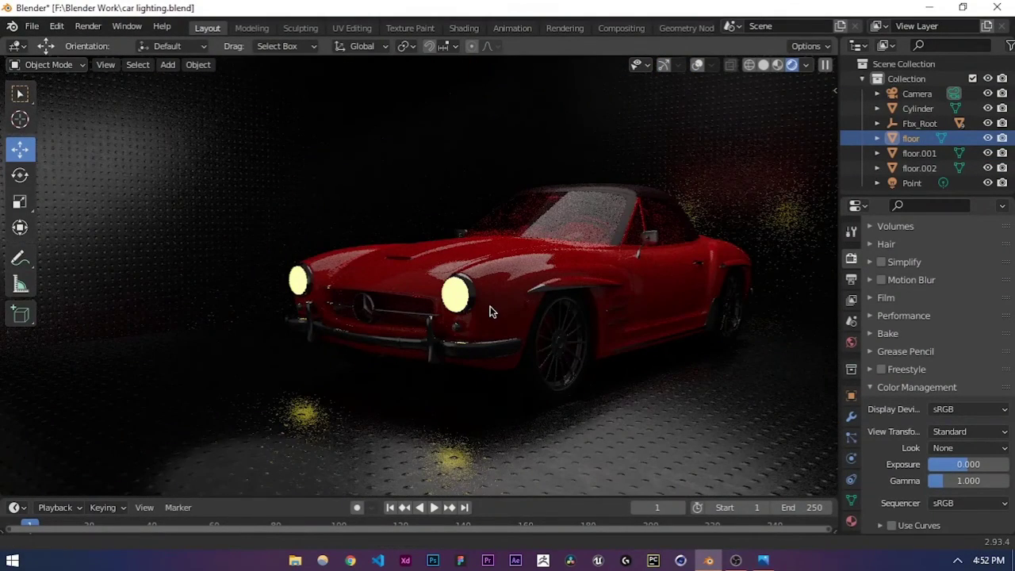
Step: Reframe the locked camera so the car sits slightly lower and farther right, and save the file
middle_click_drag(492, 310, 491, 322)
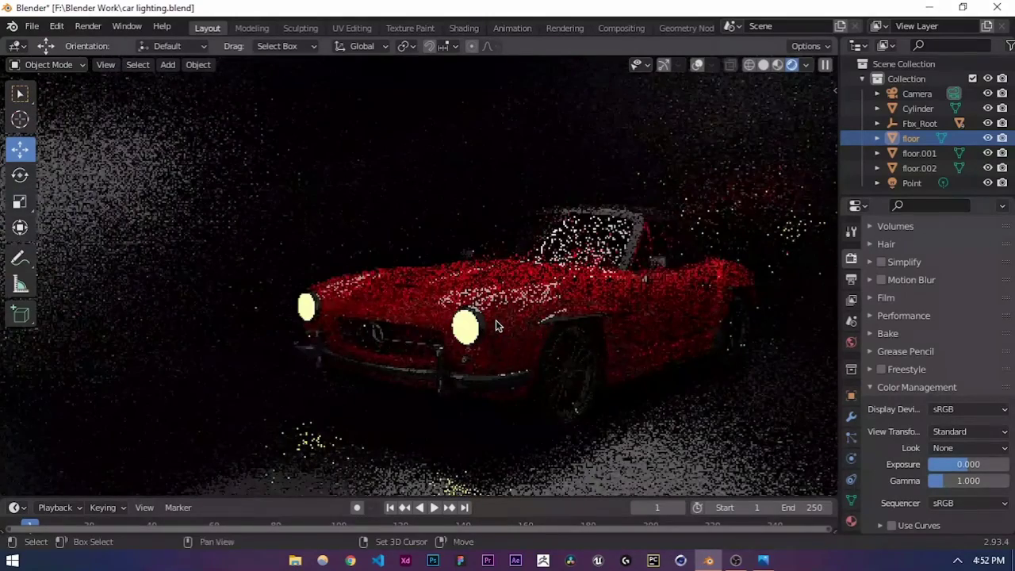
middle_click_drag(496, 325, 510, 307)
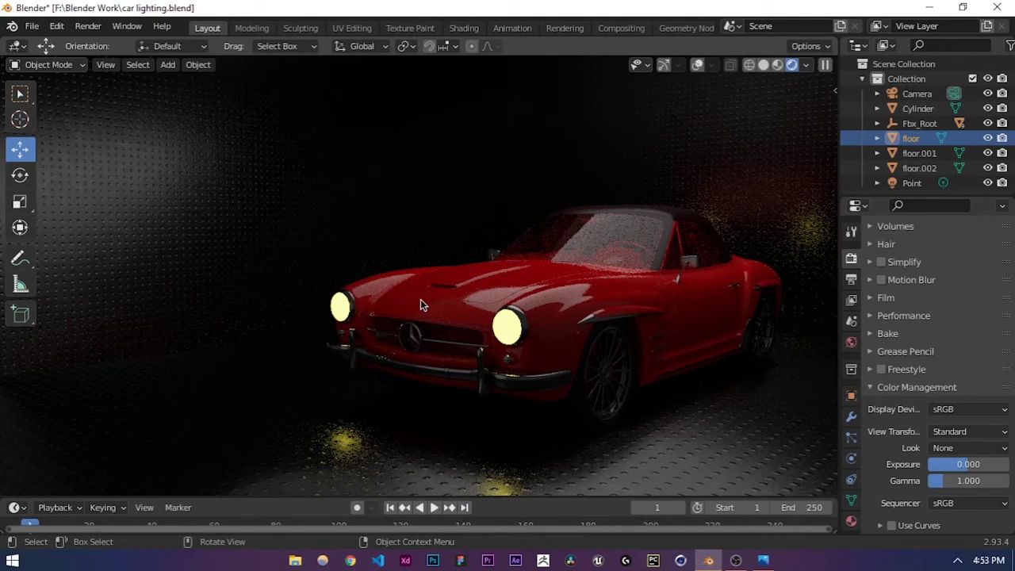
key("ctrl+s")
Step: Render the still image of the scene after returning to material preview shading, and examine the render result
left_click(777, 64)
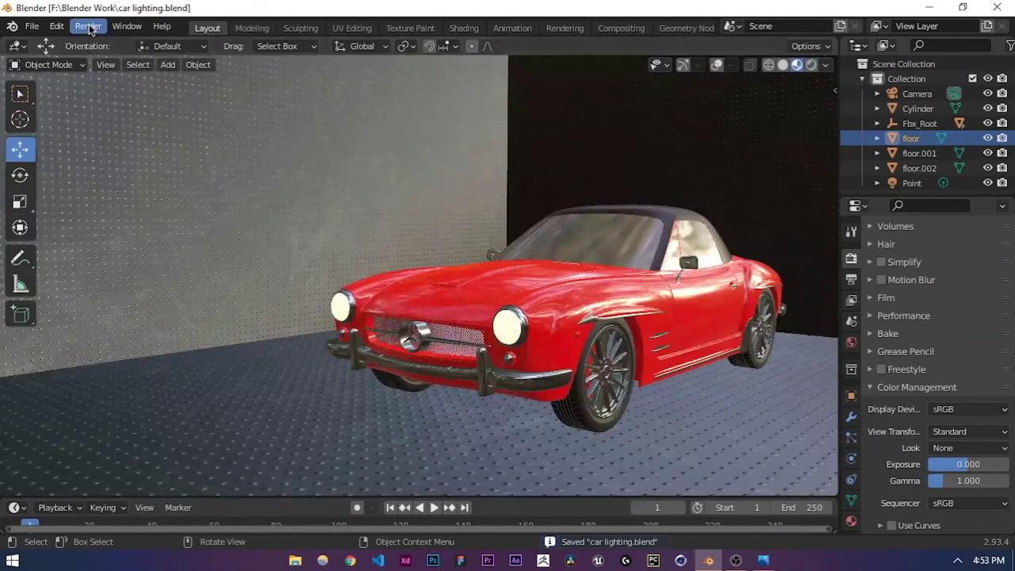
left_click(88, 26)
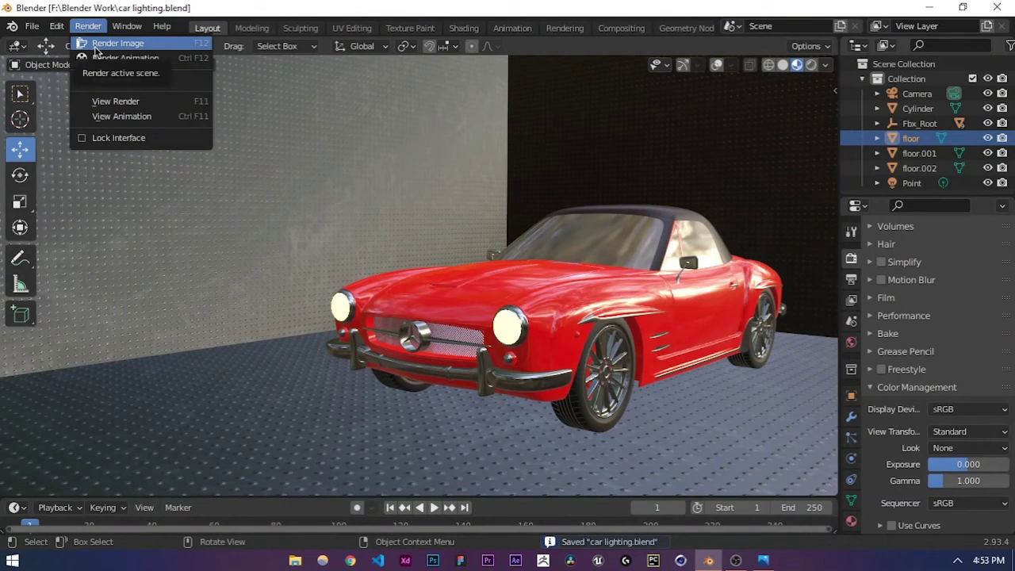
left_click(95, 44)
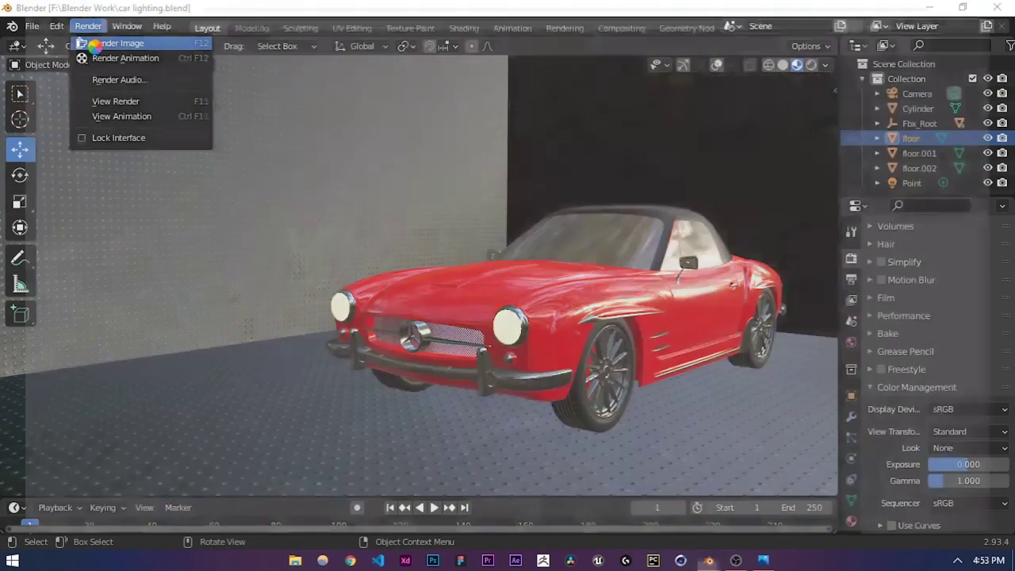
scroll(476, 313, "up", 3)
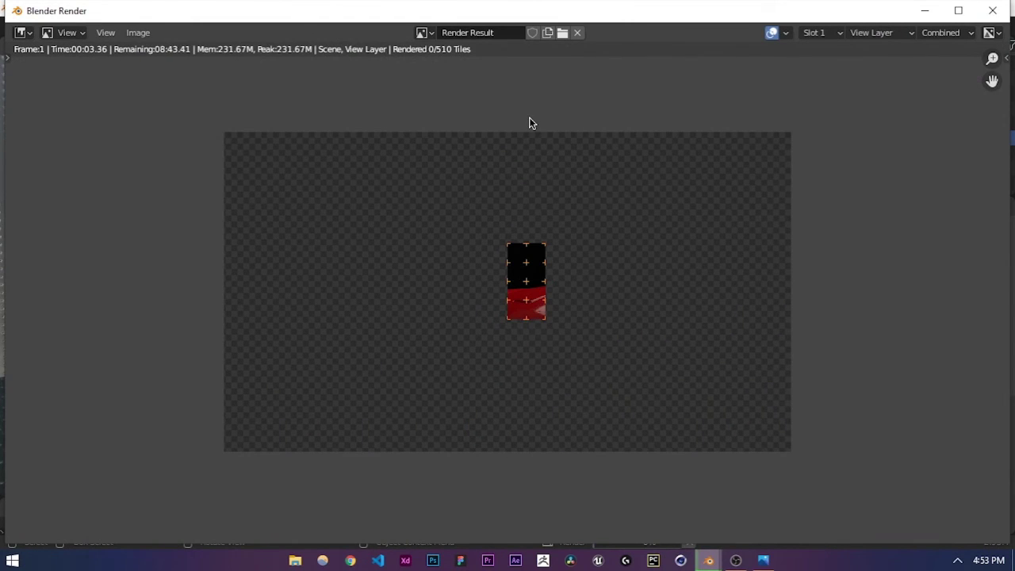
scroll(531, 322, "down", 2)
scroll(530, 321, "up", 5)
scroll(531, 323, "up", 3)
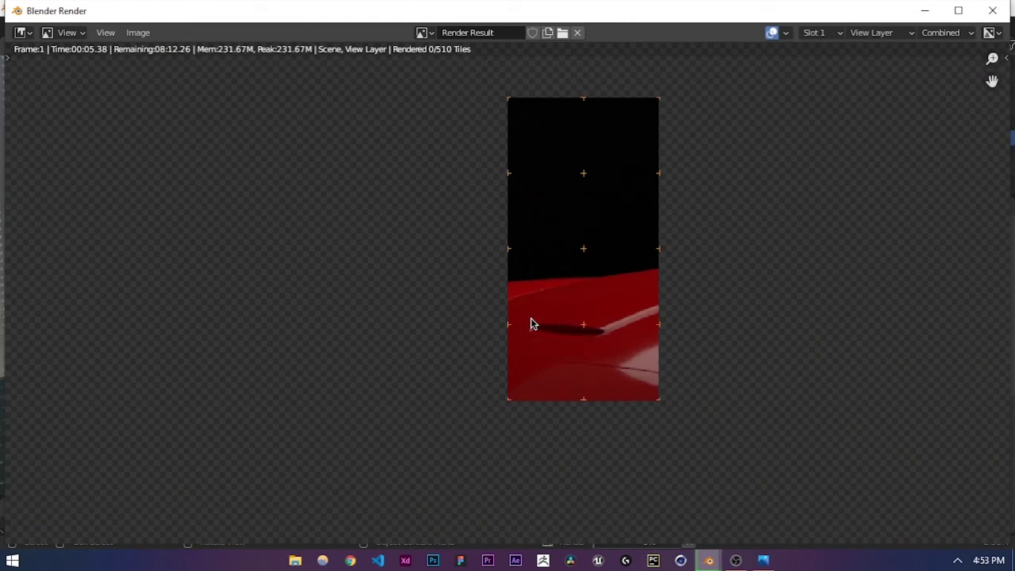
scroll(532, 322, "down", 9)
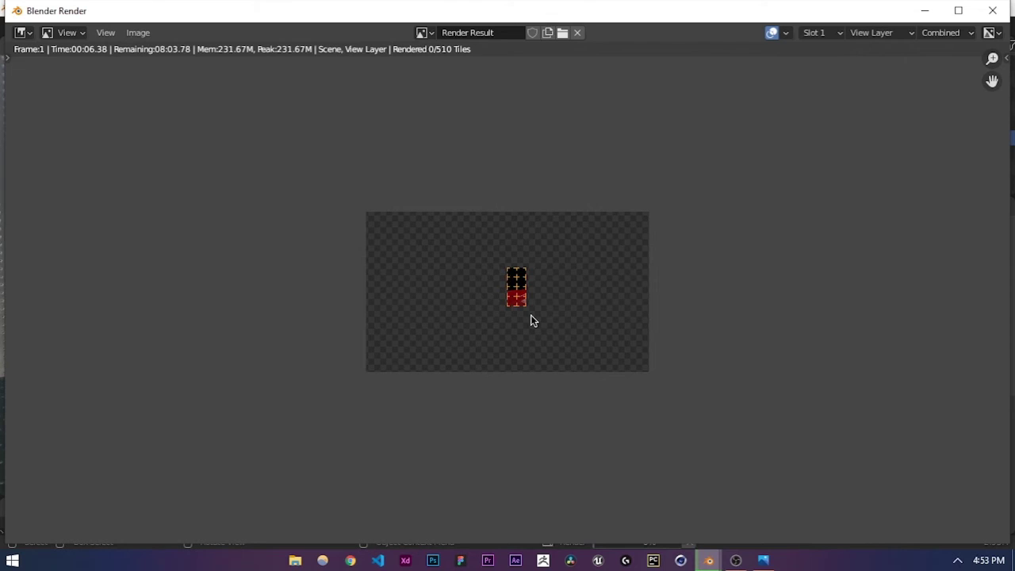
scroll(530, 314, "up", 4)
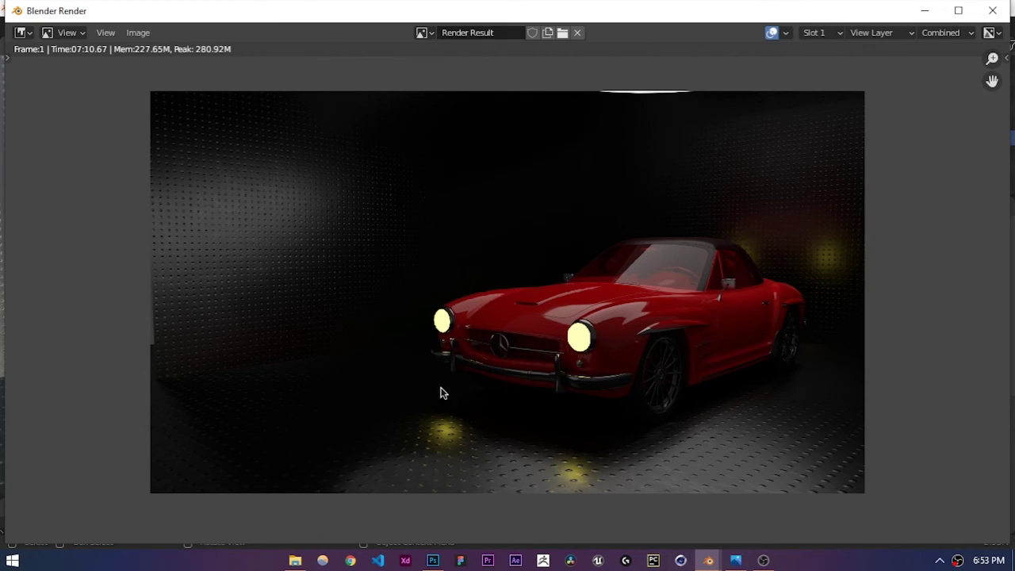
Step: Close the render result, enable compositing nodes for the scene, and move the Render Layers node farther from the Composite node
left_click(993, 11)
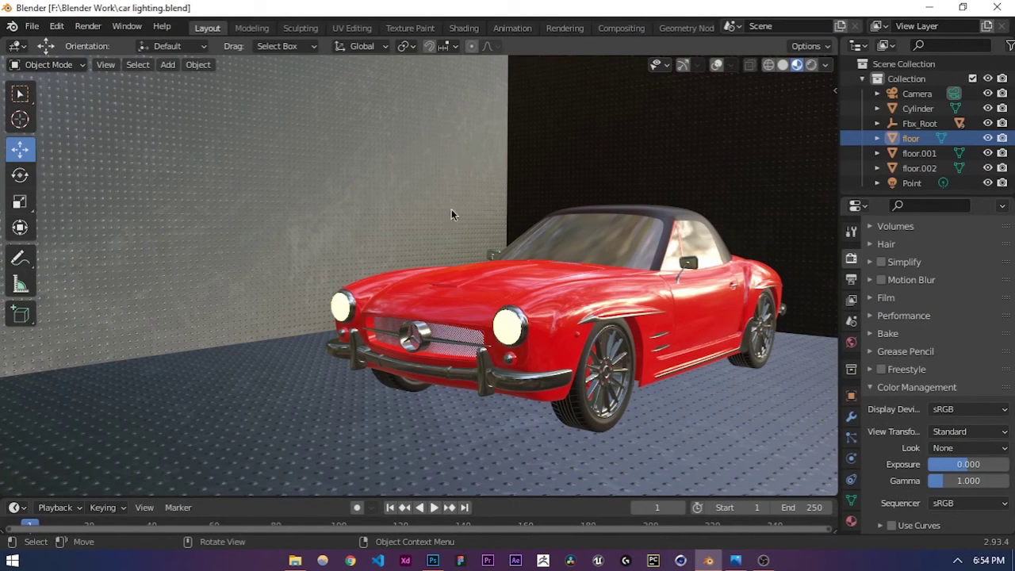
left_click(611, 33)
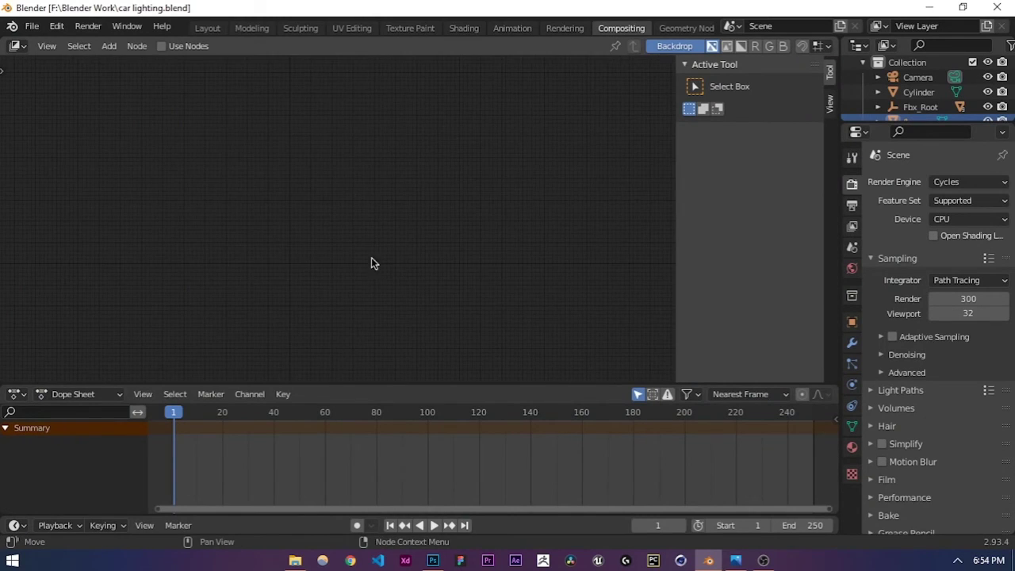
left_click(162, 48)
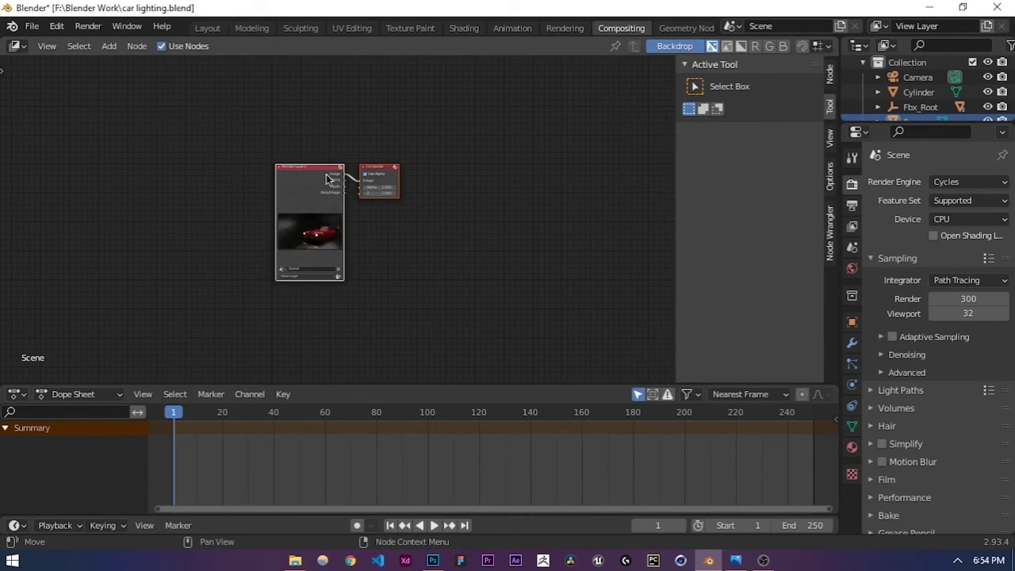
scroll(437, 250, "up", 3)
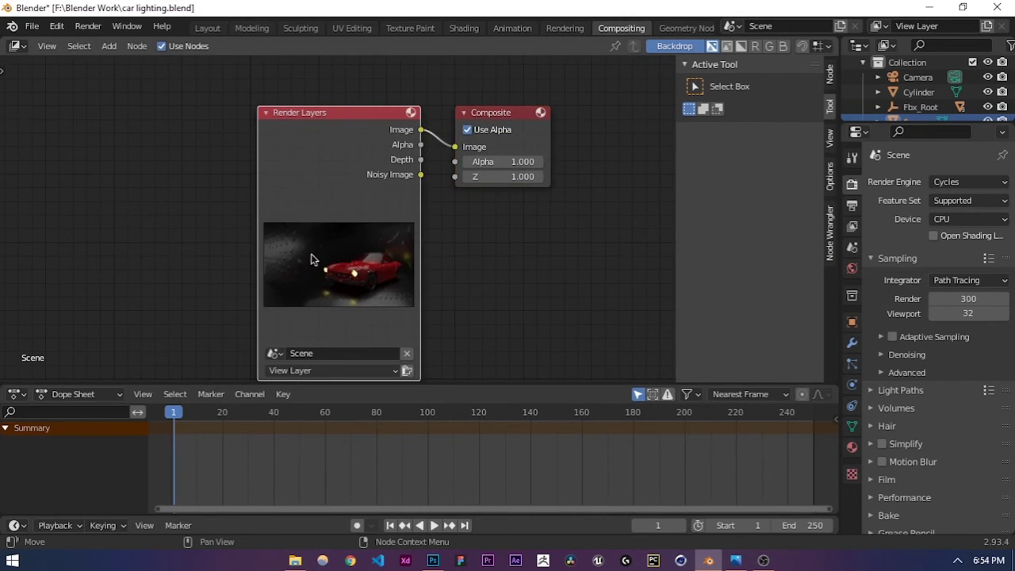
left_click_drag(322, 115, 194, 111)
Step: Add a Viewer node below the Composite node and feed it the Render Layers image output
key("shift+a")
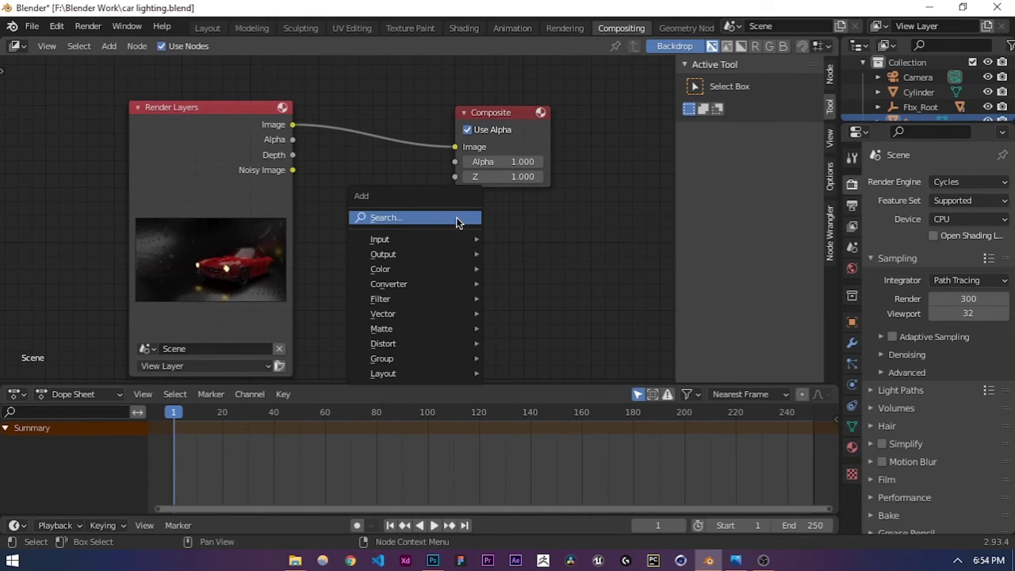
left_click(437, 217)
type("view")
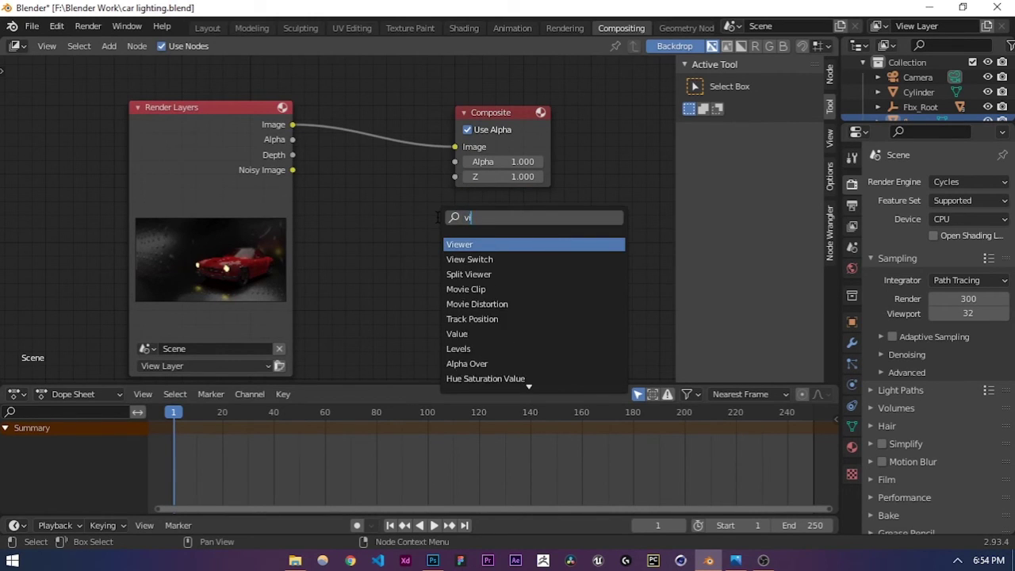
key("Return")
left_click(477, 227)
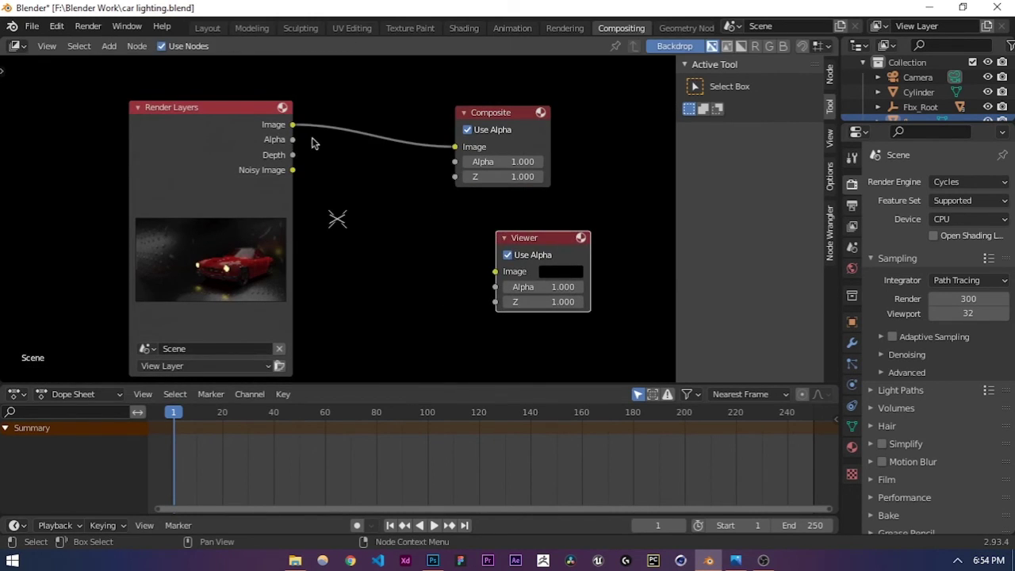
left_click_drag(293, 126, 496, 275)
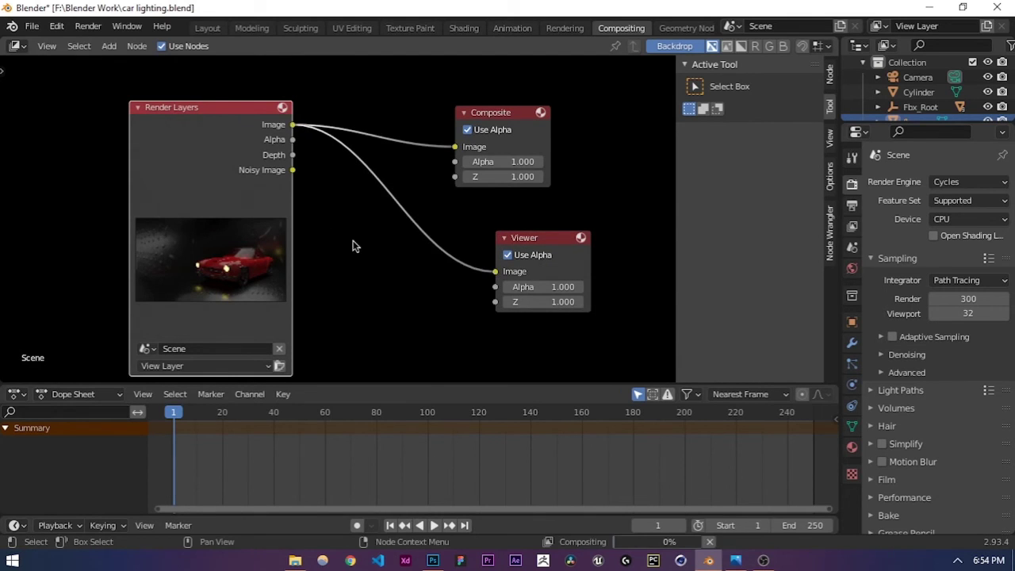
Step: Enlarge the compositor's node area by collapsing its sidebar and shrinking the Dope Sheet below it
scroll(412, 250, "down", 4)
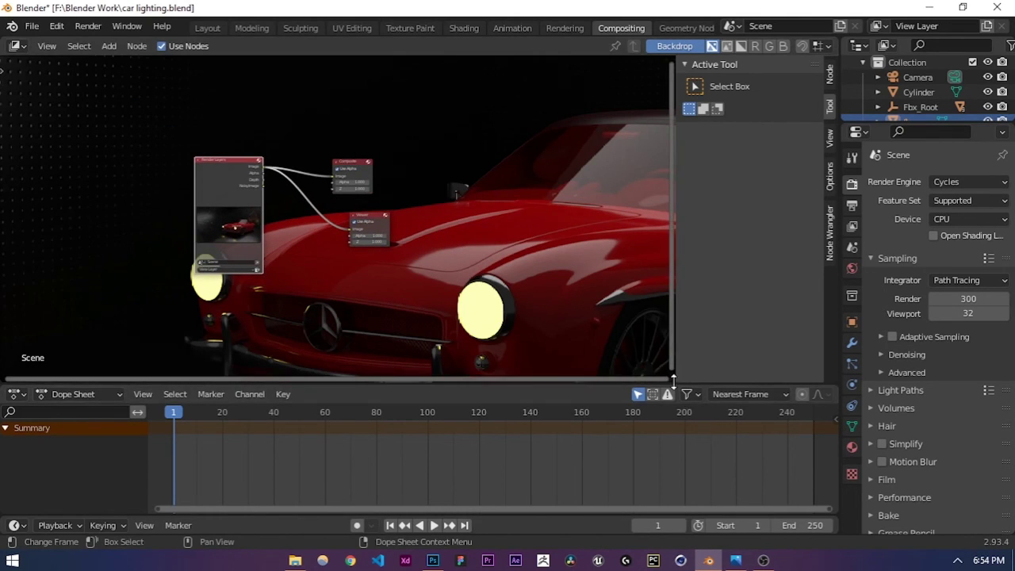
left_click_drag(676, 377, 813, 369)
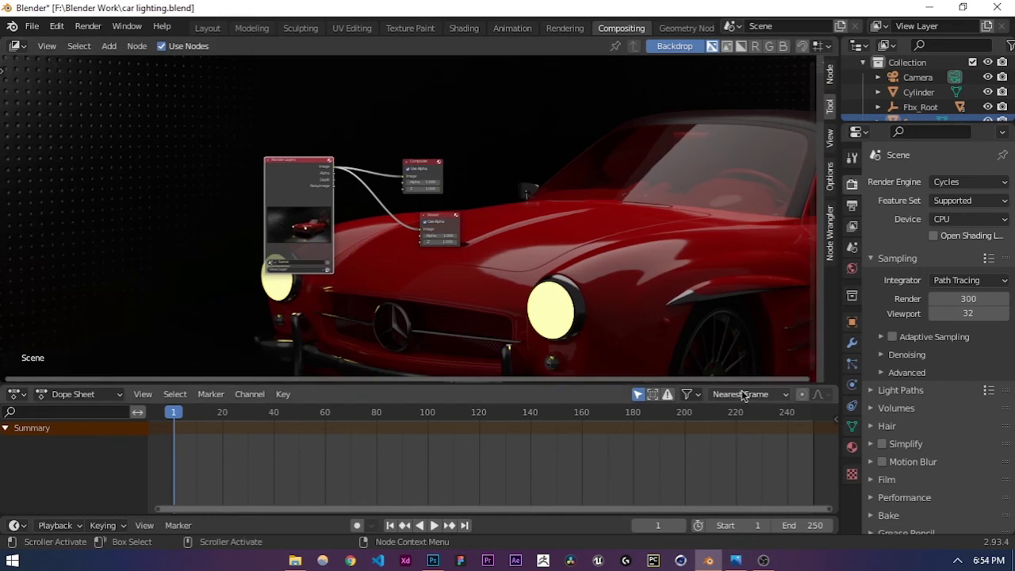
left_click_drag(741, 384, 733, 498)
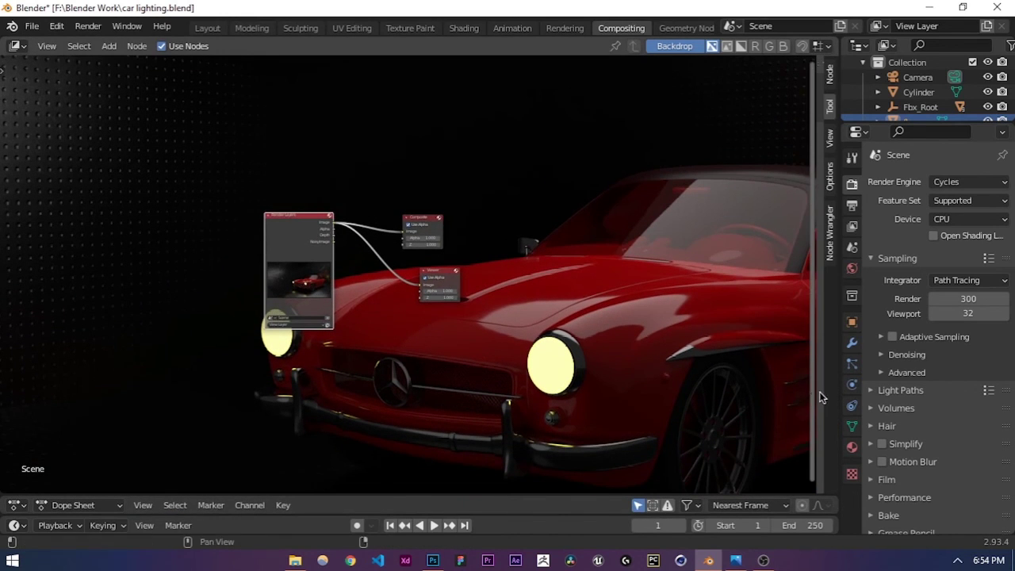
left_click_drag(817, 396, 850, 394)
scroll(613, 341, "down", 6)
middle_click_drag(611, 346, 568, 334)
scroll(569, 333, "up", 6)
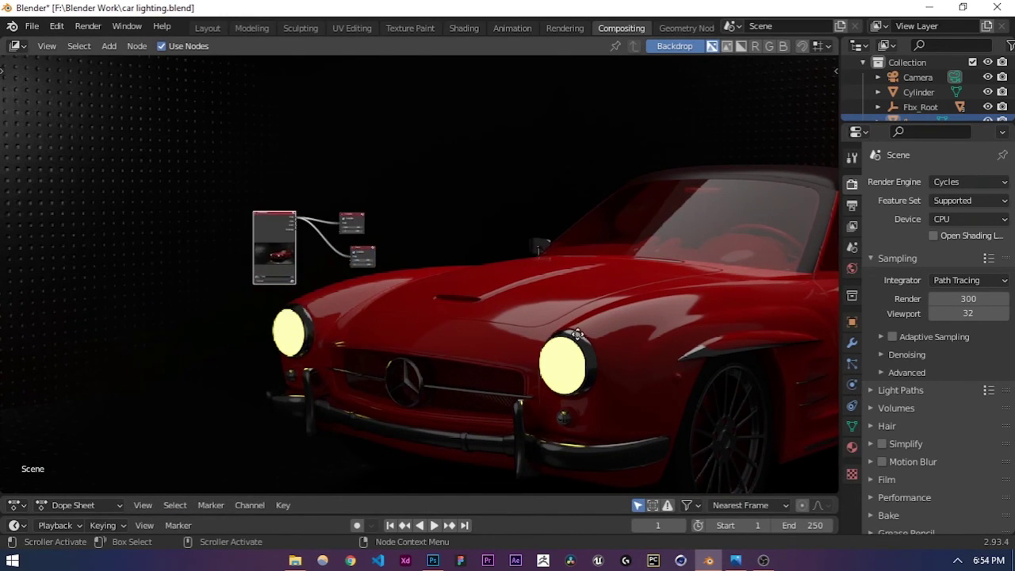
scroll(507, 319, "up", 2)
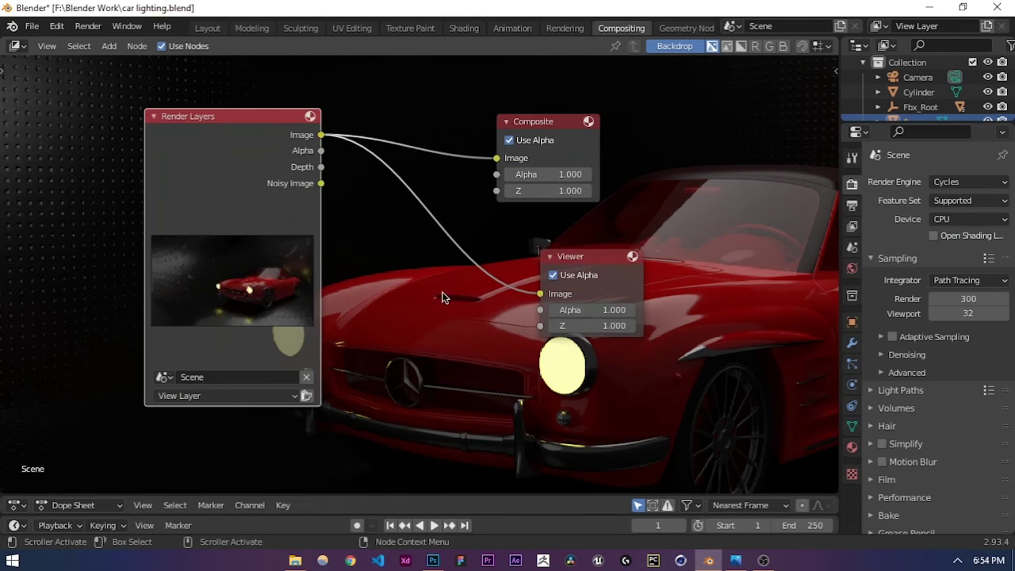
Step: Hide the compositor's render backdrop and show it again
left_click(692, 45)
left_click(696, 46)
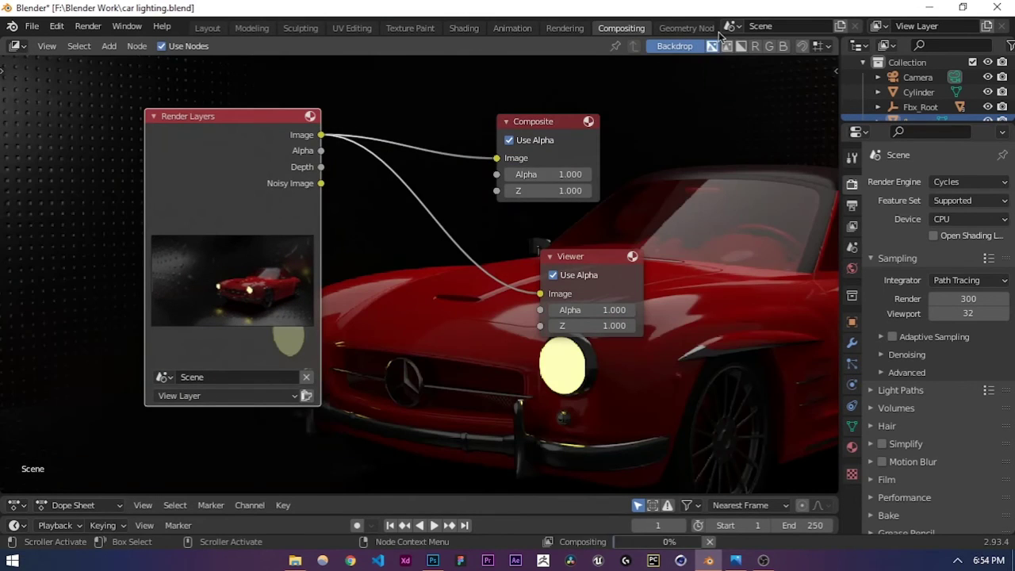
scroll(381, 281, "down", 1)
scroll(395, 286, "up", 1)
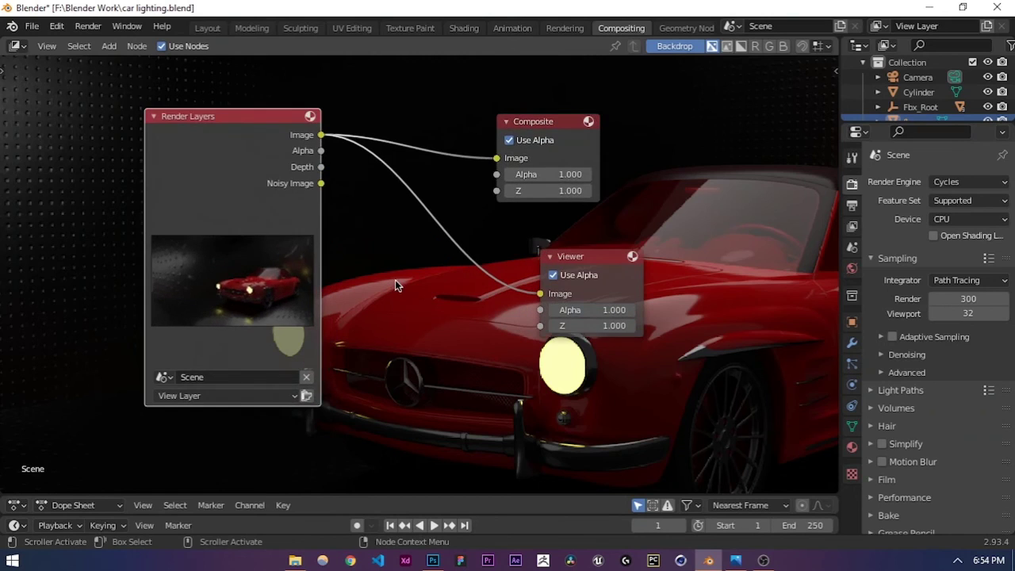
Step: Insert a Glare node on the link between the Render Layers and Viewer nodes, leaving space before the Viewer
key("shift+a")
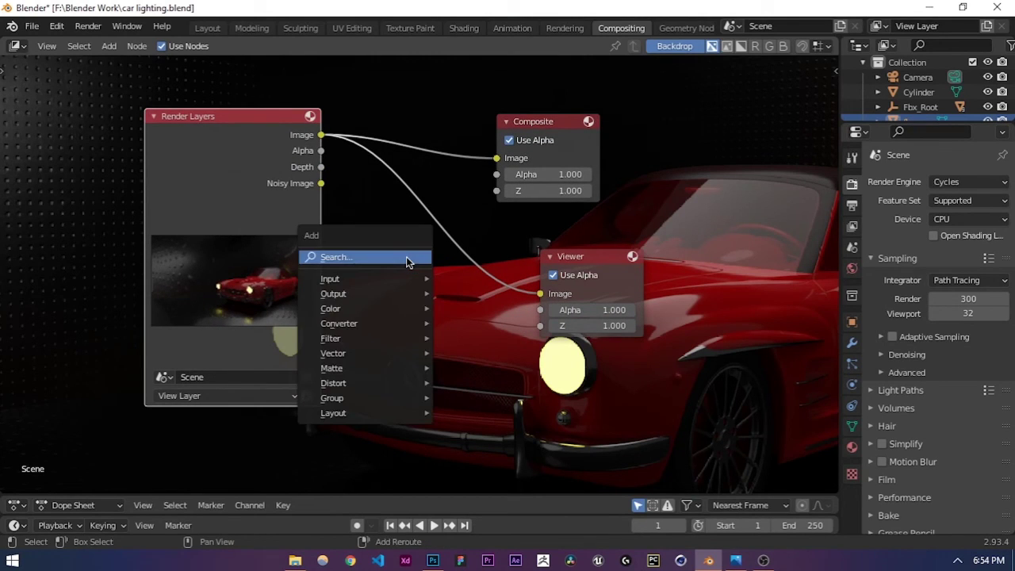
left_click(409, 259)
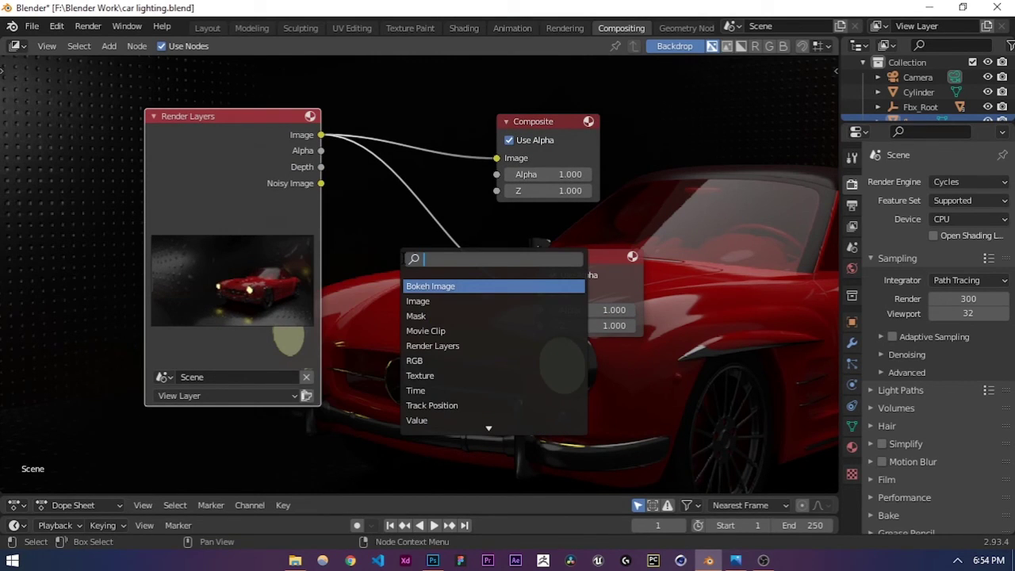
type("glare")
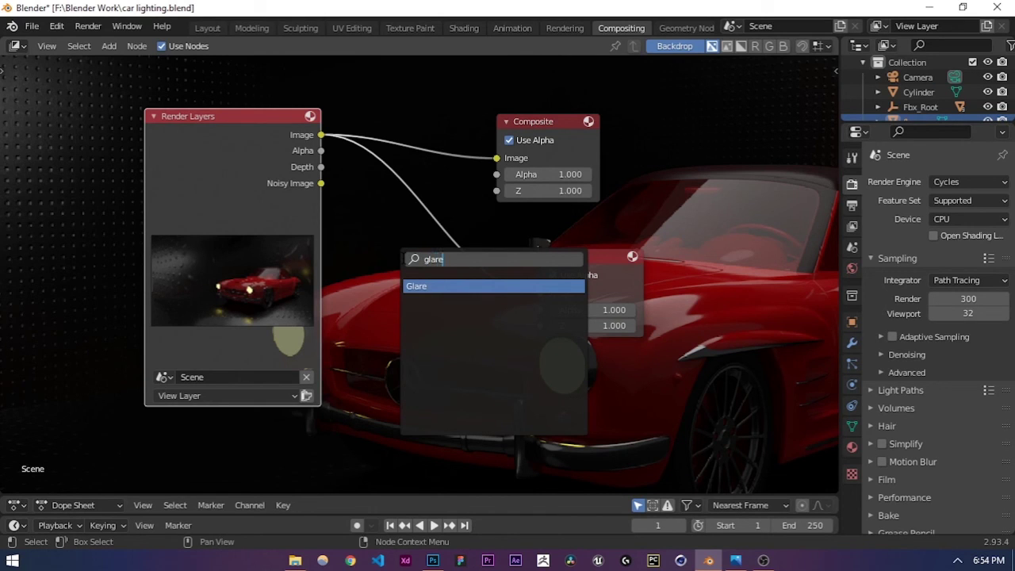
key("Return")
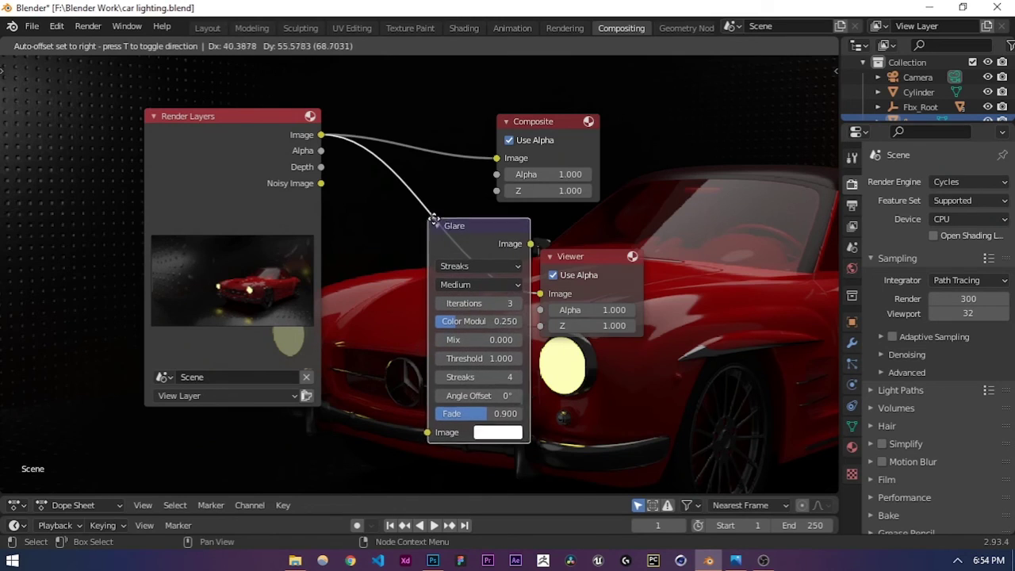
left_click(431, 218)
mouse_move(500, 235)
left_mouse_down()
mouse_move(473, 233)
mouse_move(373, 281)
mouse_move(444, 450)
mouse_move(451, 235)
left_mouse_up()
left_click(438, 272)
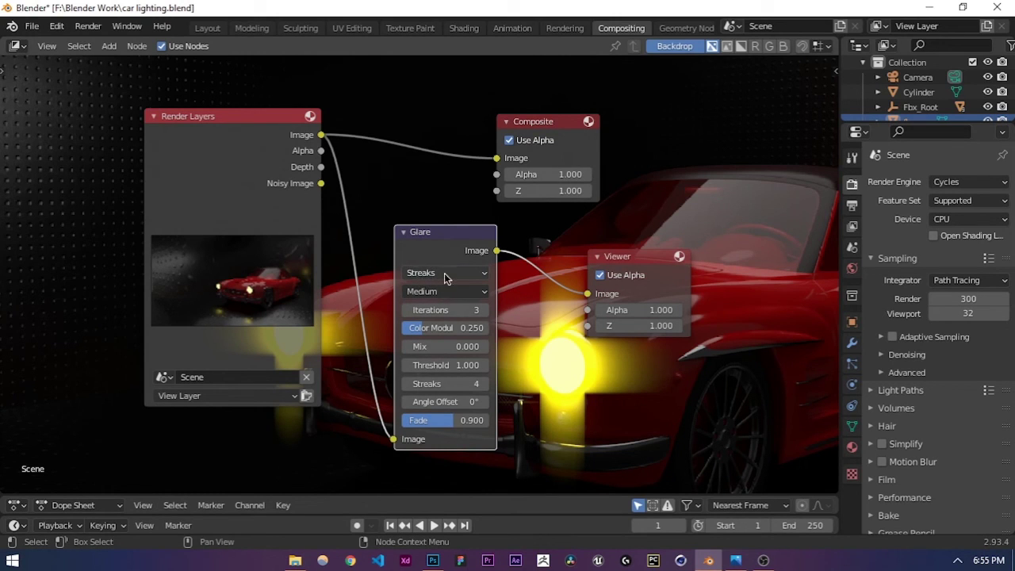
left_click_drag(443, 238, 400, 232)
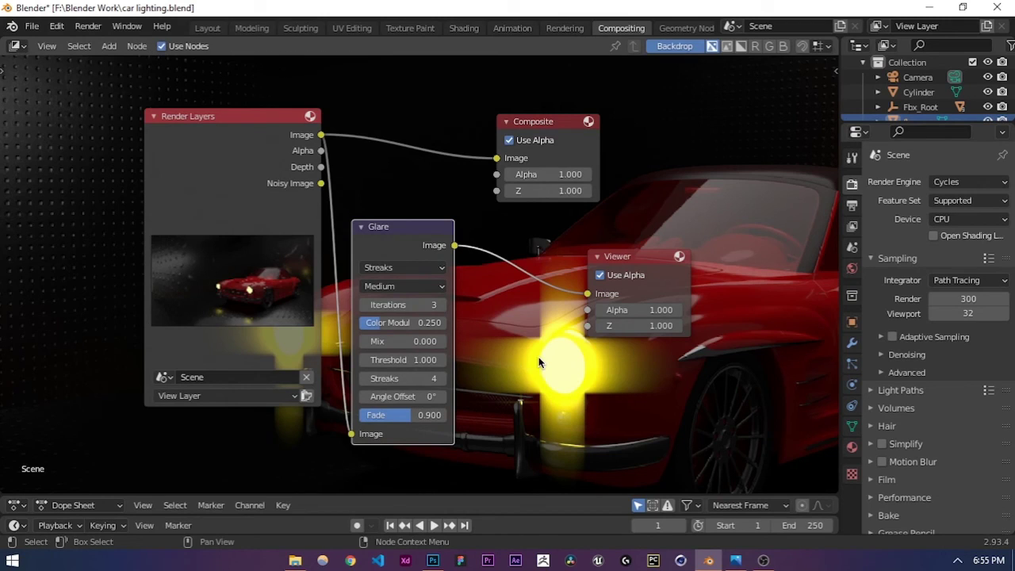
Step: Set the Glare node's type to Fog Glow and its threshold to 0.800
left_click(403, 267)
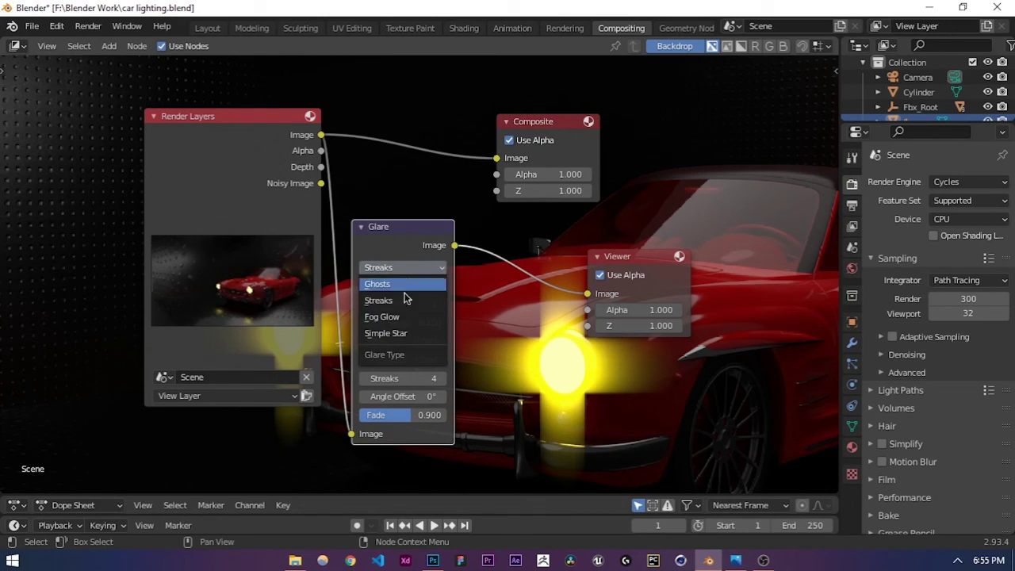
left_click(393, 263)
left_click(394, 267)
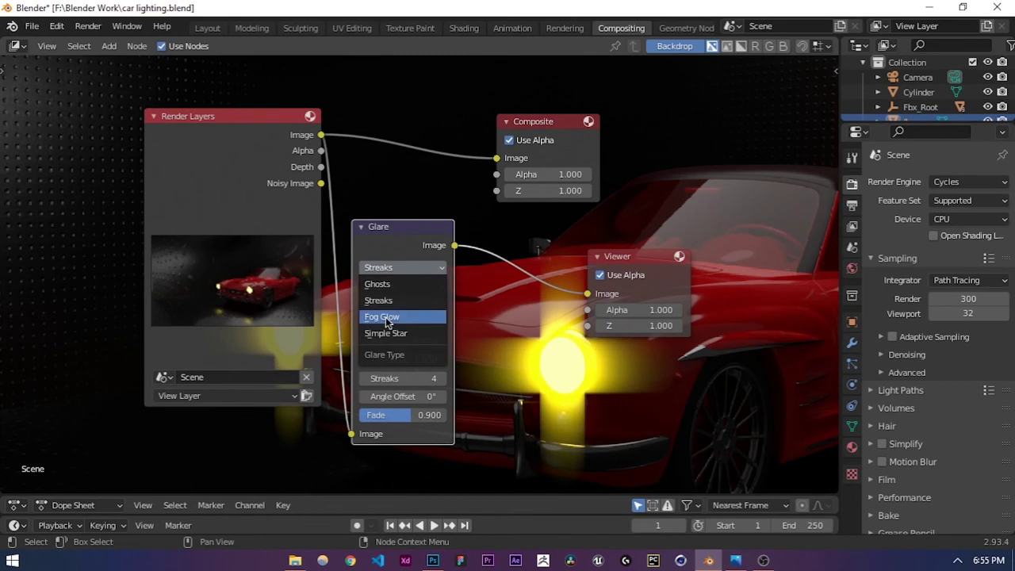
left_click(385, 316)
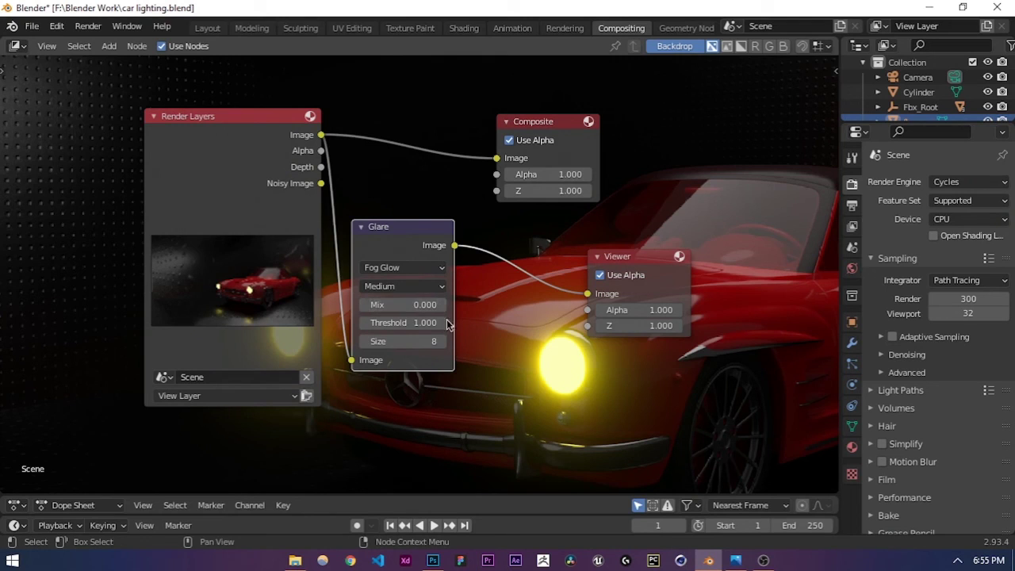
left_click_drag(422, 323, 373, 323)
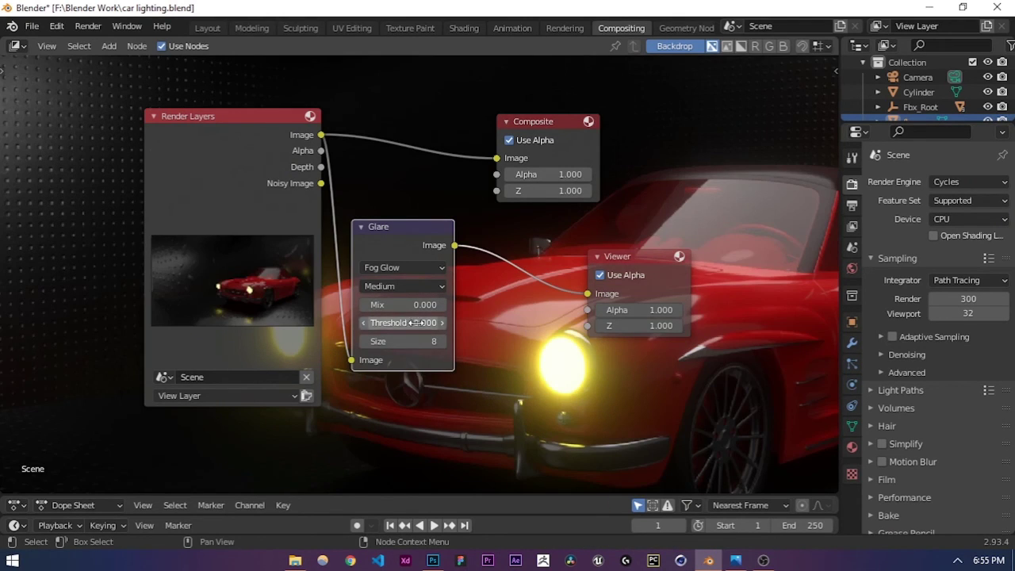
left_click_drag(391, 322, 423, 322)
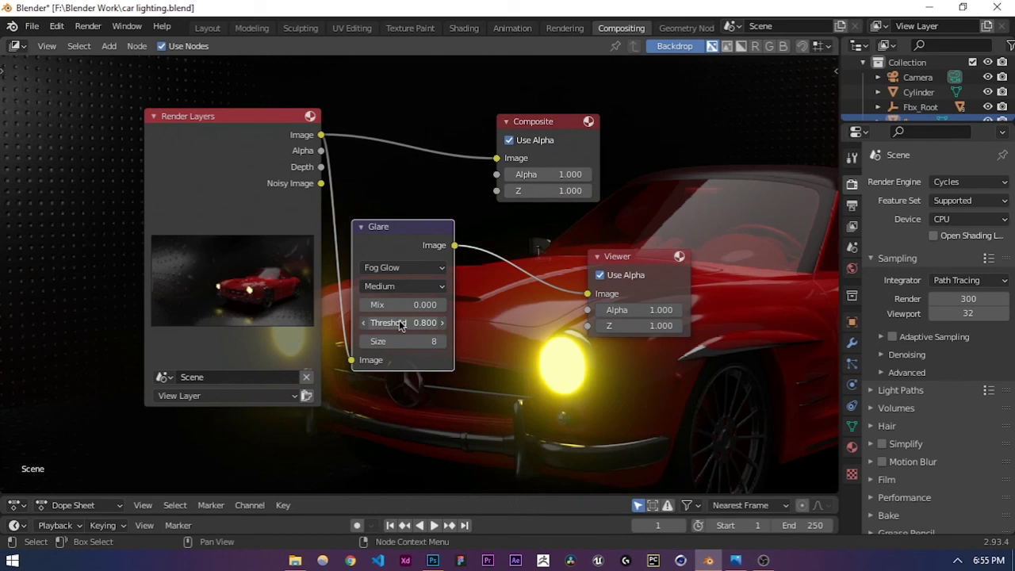
Step: Set the Glare node's size to 6, comparing the headlamp glow on the backdrop with a larger size
left_click_drag(412, 342, 384, 341)
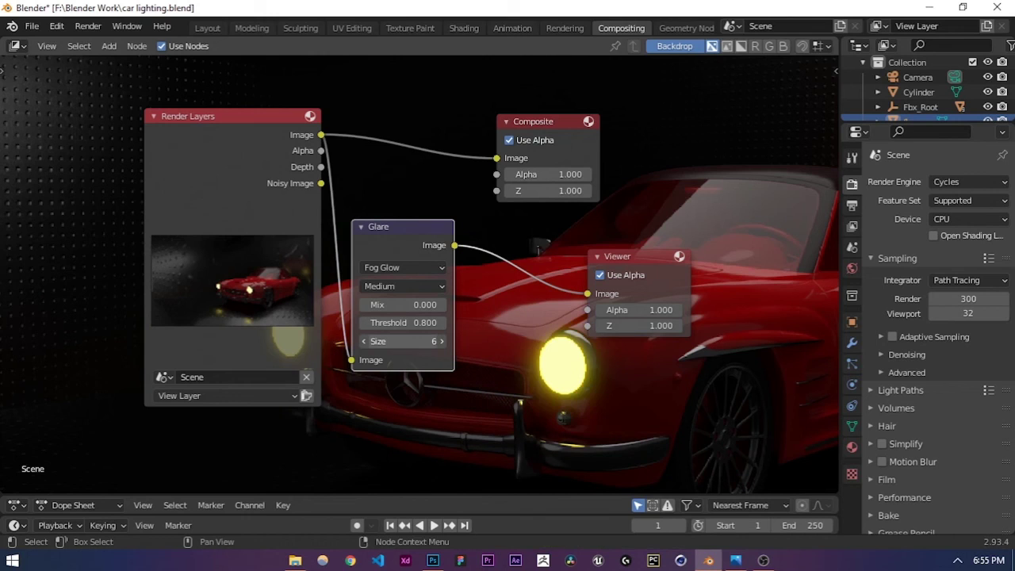
left_click(441, 341)
scroll(528, 368, "down", 3)
scroll(528, 368, "down", 5)
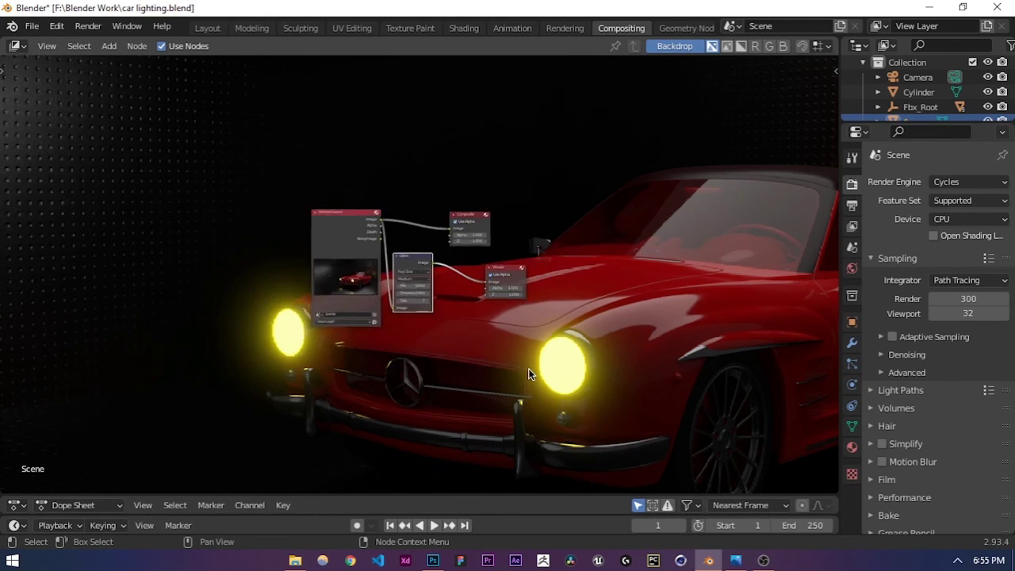
scroll(440, 324, "up", 6)
scroll(403, 314, "up", 6)
left_click(342, 370)
scroll(588, 393, "down", 8)
scroll(588, 393, "down", 4)
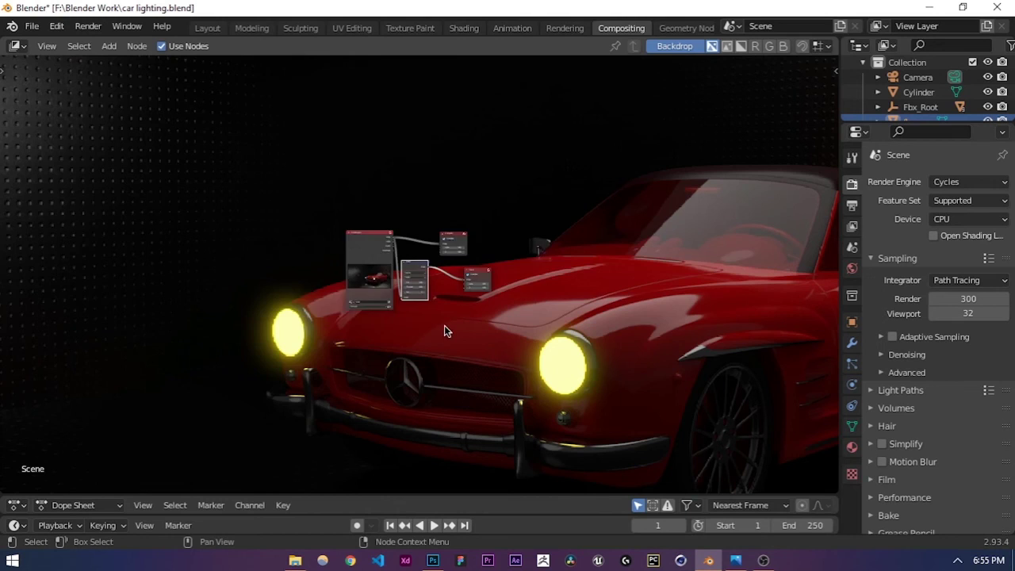
scroll(443, 325, "up", 7)
scroll(462, 317, "down", 2)
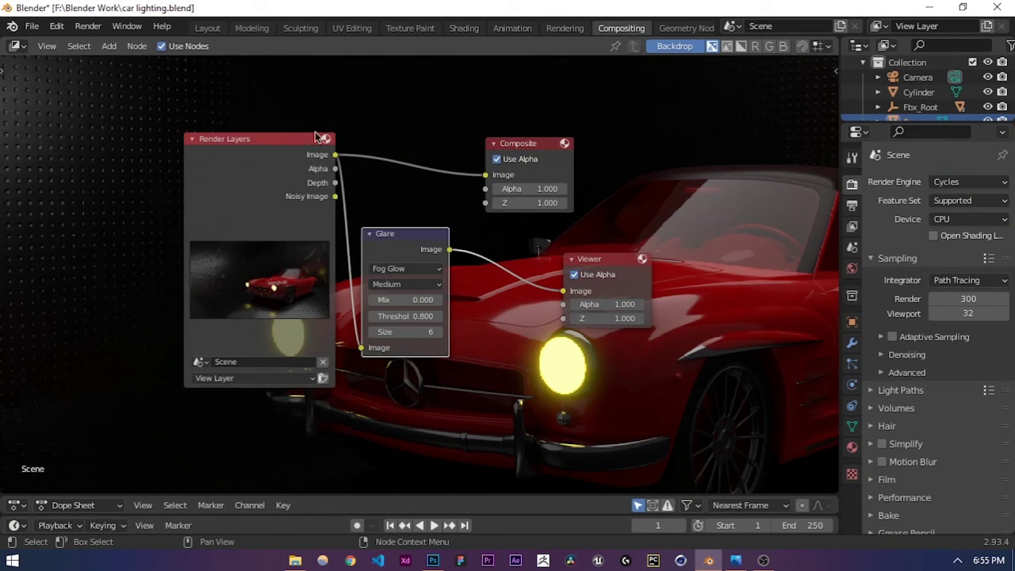
Step: Compare the Render Result with the Viewer Node image in the Rendering workspace, and return to the Compositing workspace
left_click(551, 29)
scroll(396, 107, "up", 2)
scroll(344, 328, "down", 3)
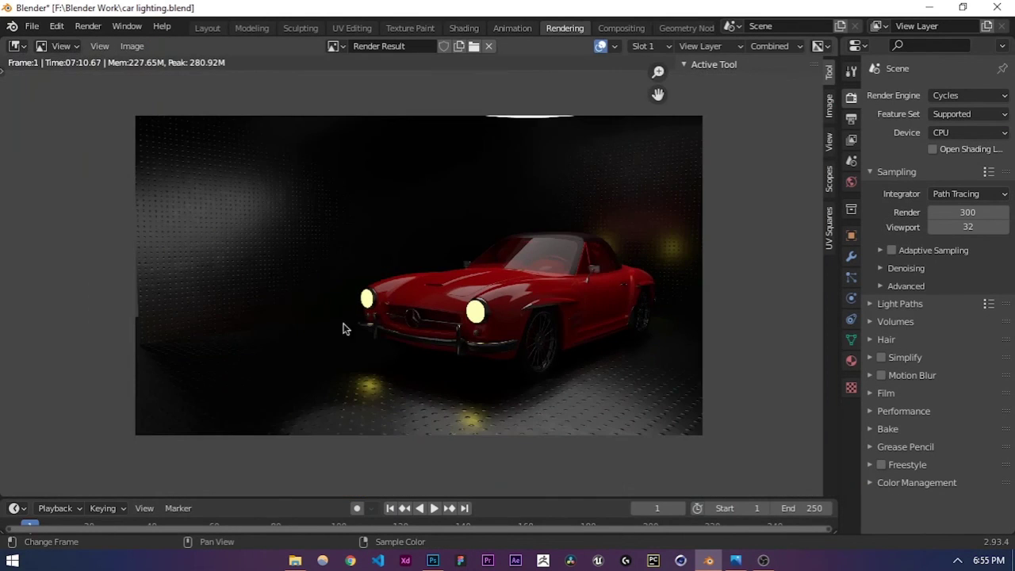
scroll(389, 306, "up", 2)
scroll(390, 306, "down", 1)
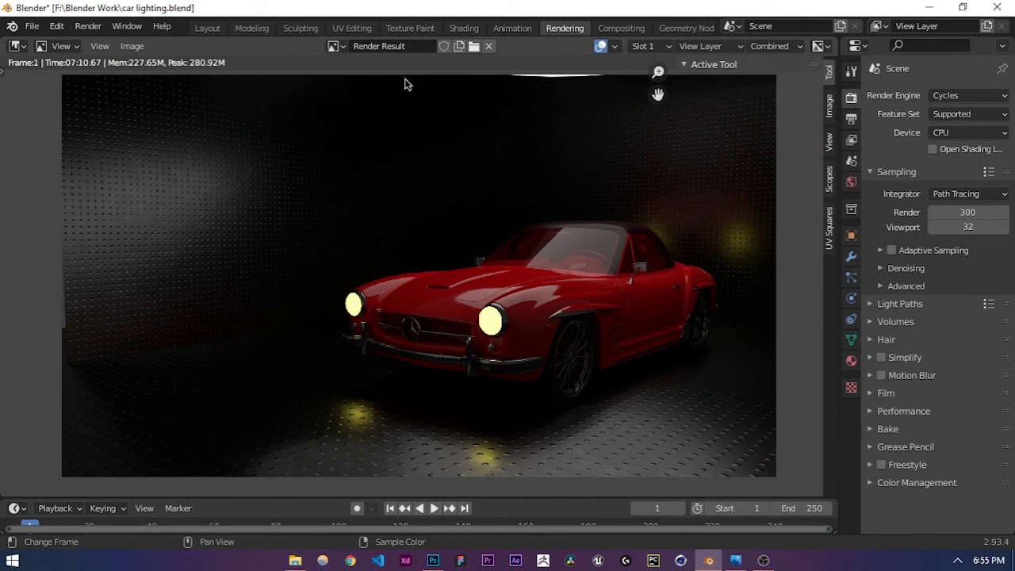
left_click(336, 47)
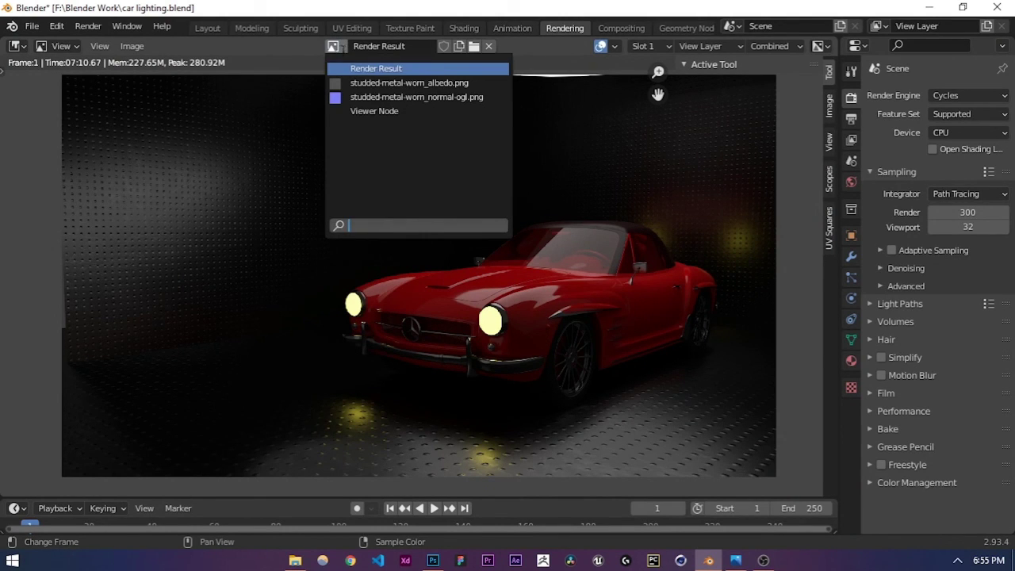
left_click(371, 113)
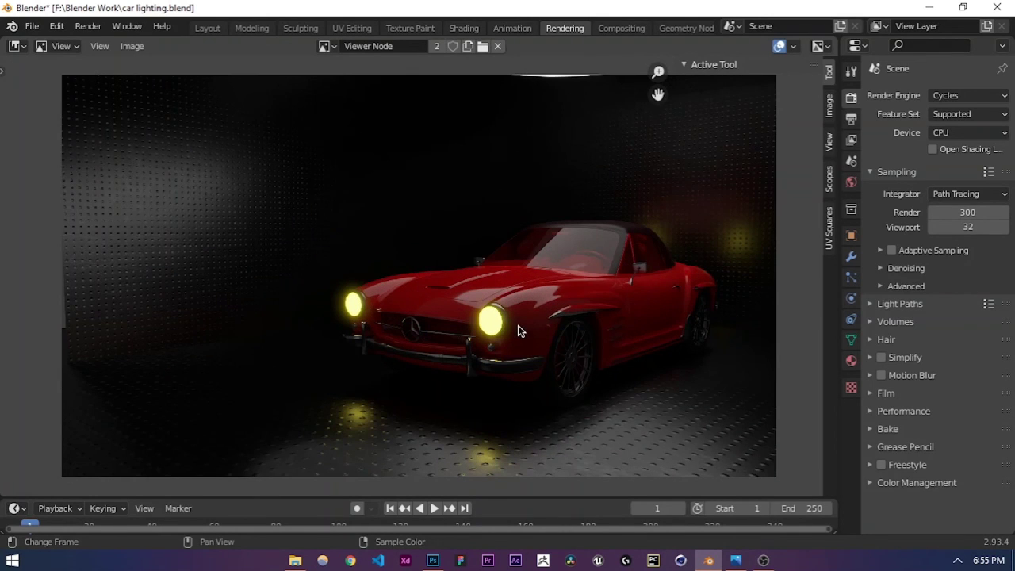
left_click(606, 28)
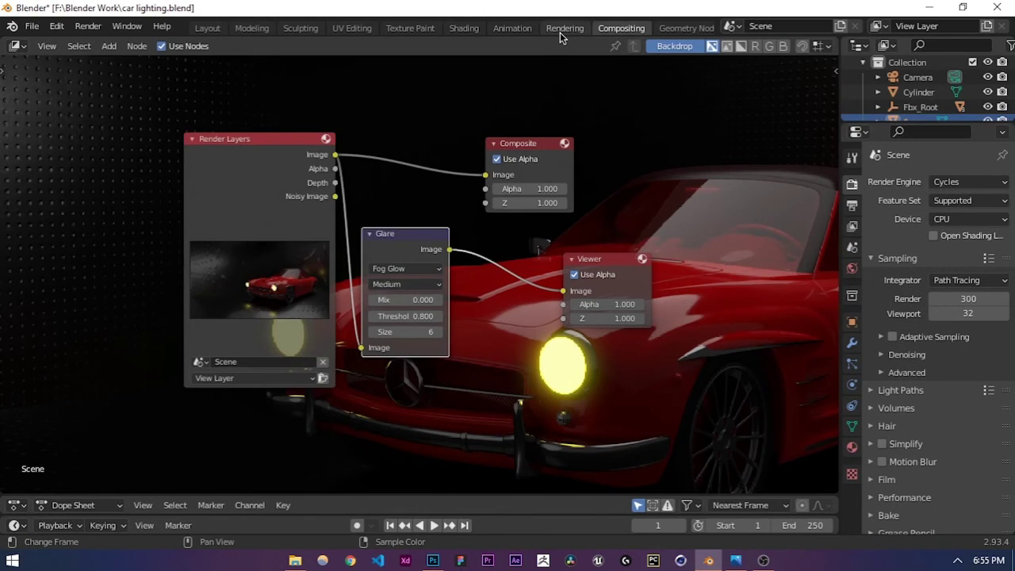
Step: Save the Viewer Node image from the Rendering workspace as car ss.png in the F:\Blender Work folder
left_click(563, 28)
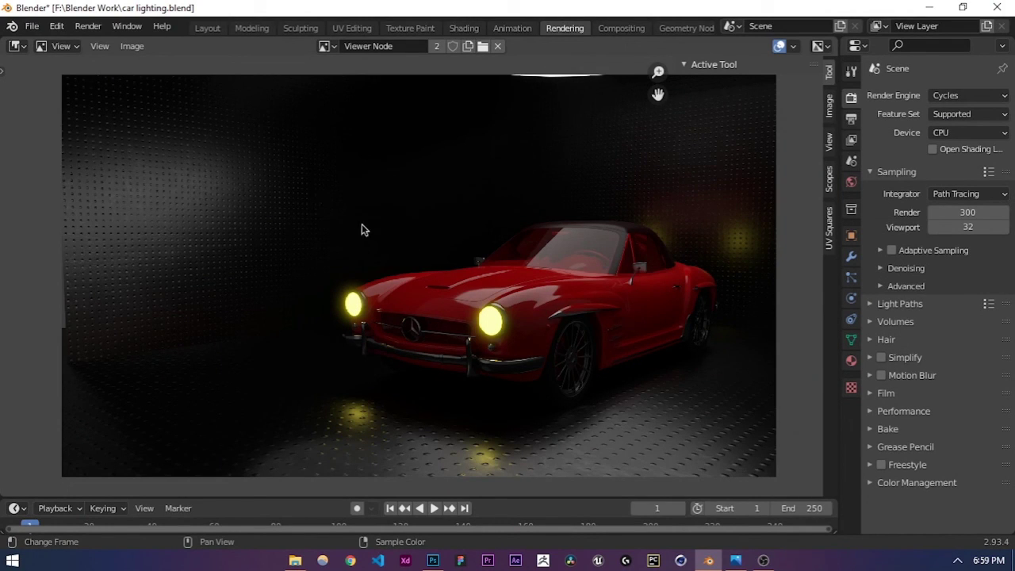
left_click(132, 46)
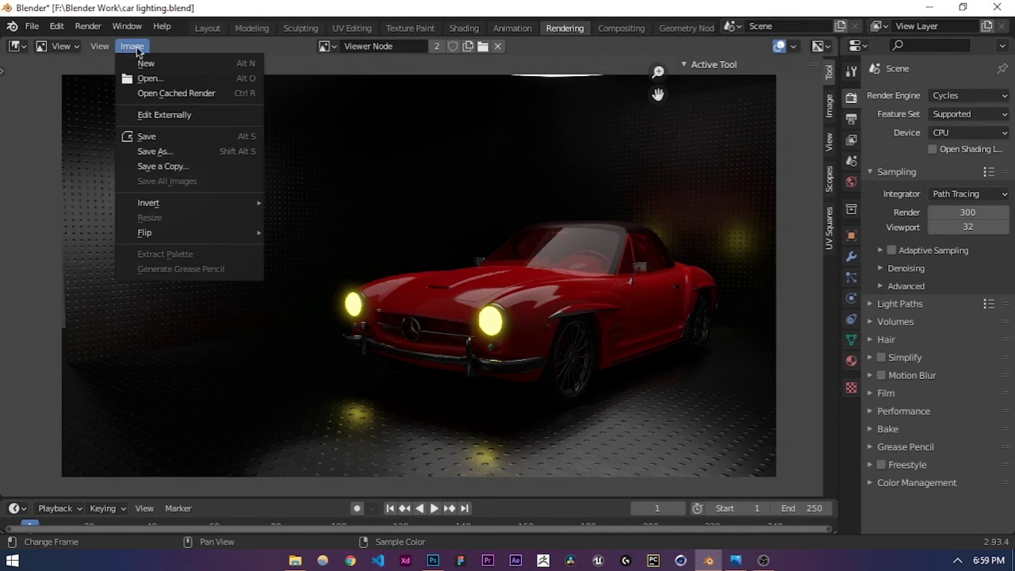
left_click(145, 153)
left_click(149, 216)
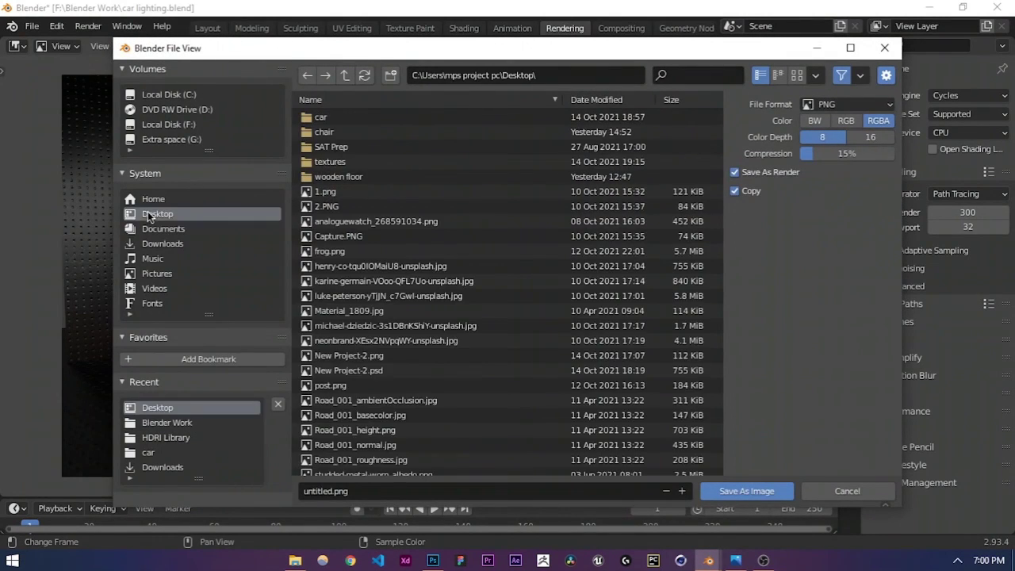
left_click(167, 424)
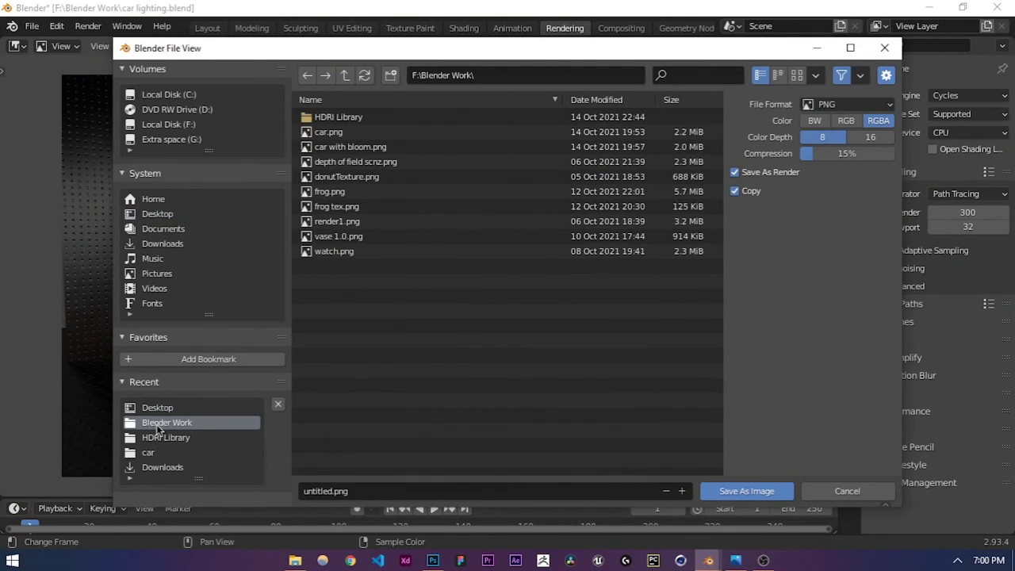
left_click(367, 490)
type("car")
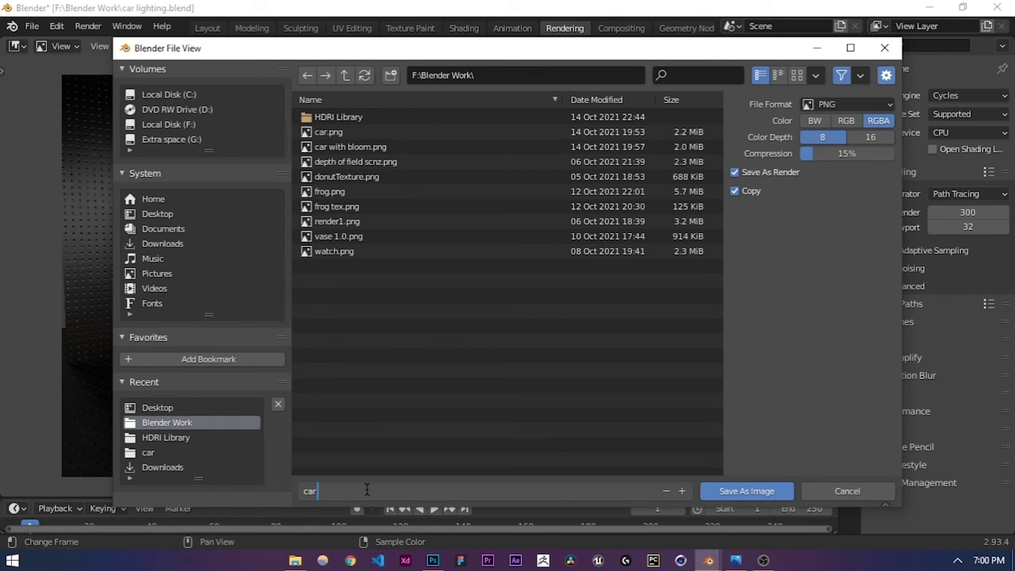
type(" ss.png")
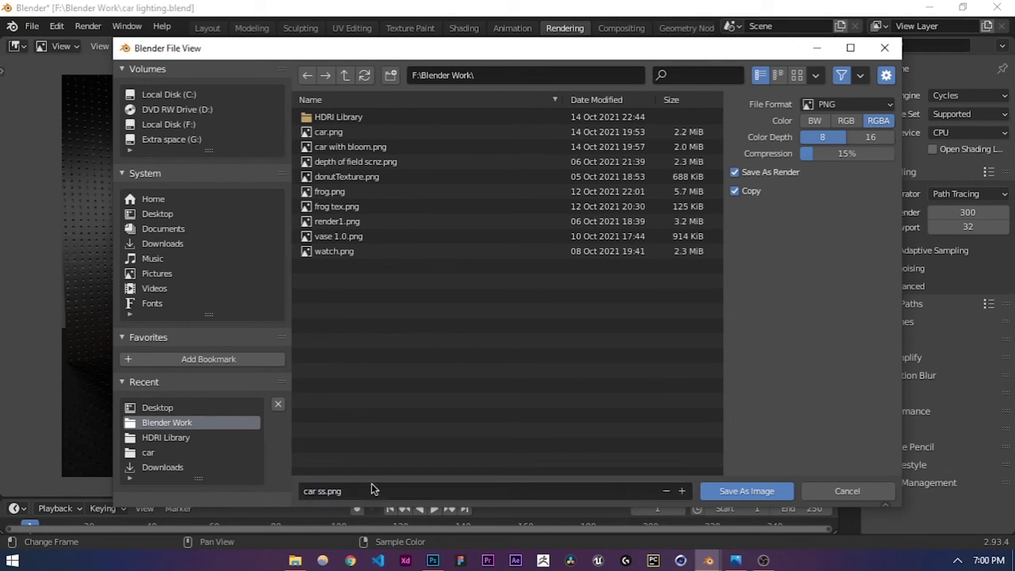
left_click(741, 493)
Step: Switch to File Explorer, open car ss.png in Photos, examine the left wall edge and headlamp glow up close, and close the image
left_click(294, 561)
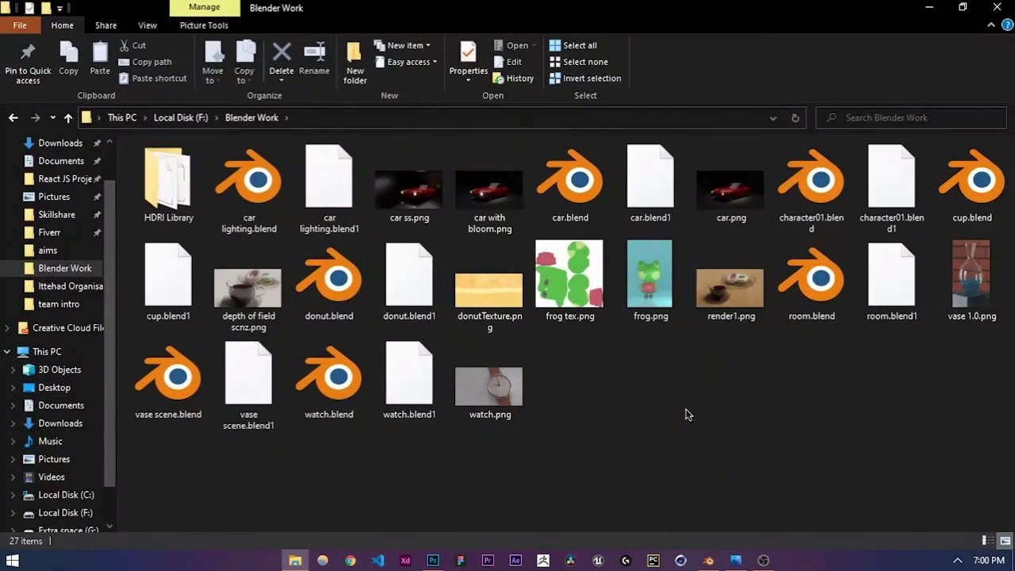
left_click(444, 208)
double_click(445, 210)
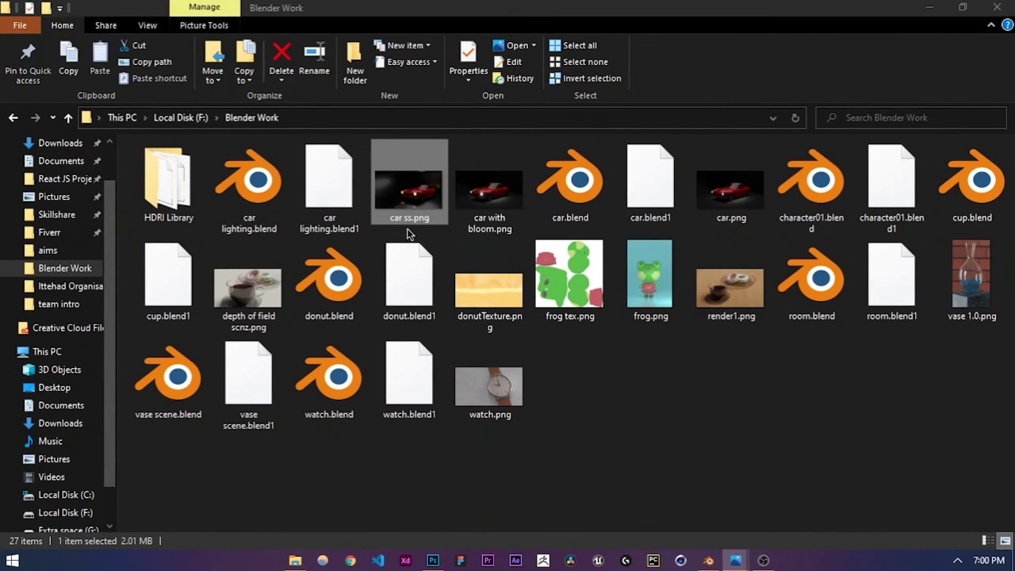
double_click(409, 208)
scroll(560, 338, "up", 3)
scroll(556, 319, "down", 3)
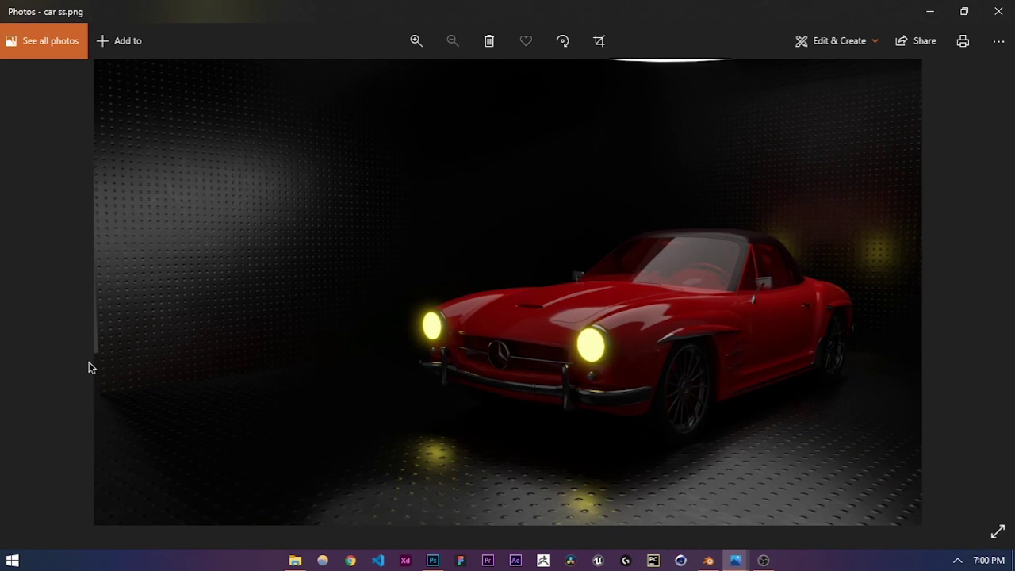
scroll(89, 367, "up", 2)
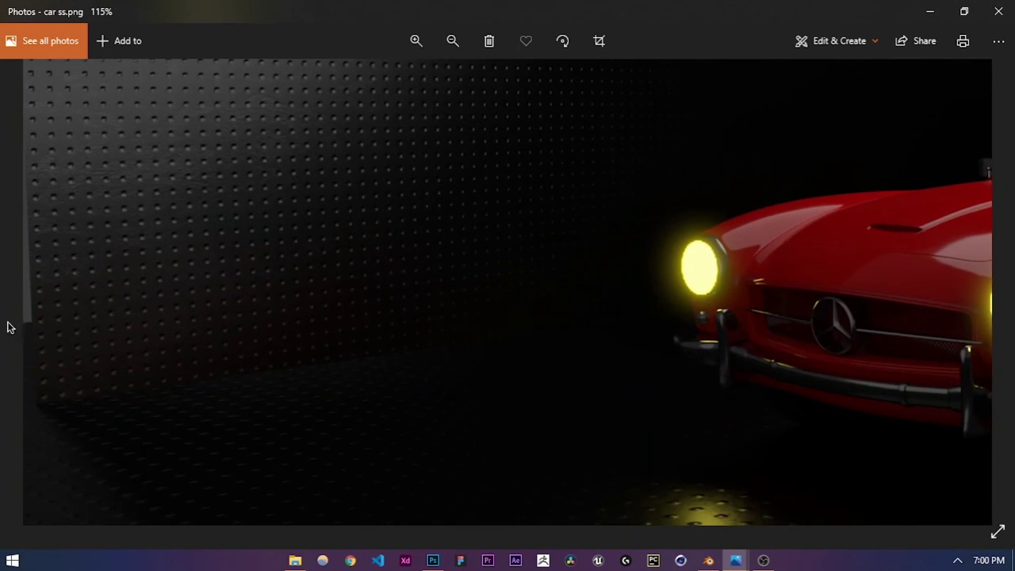
scroll(103, 329, "down", 2)
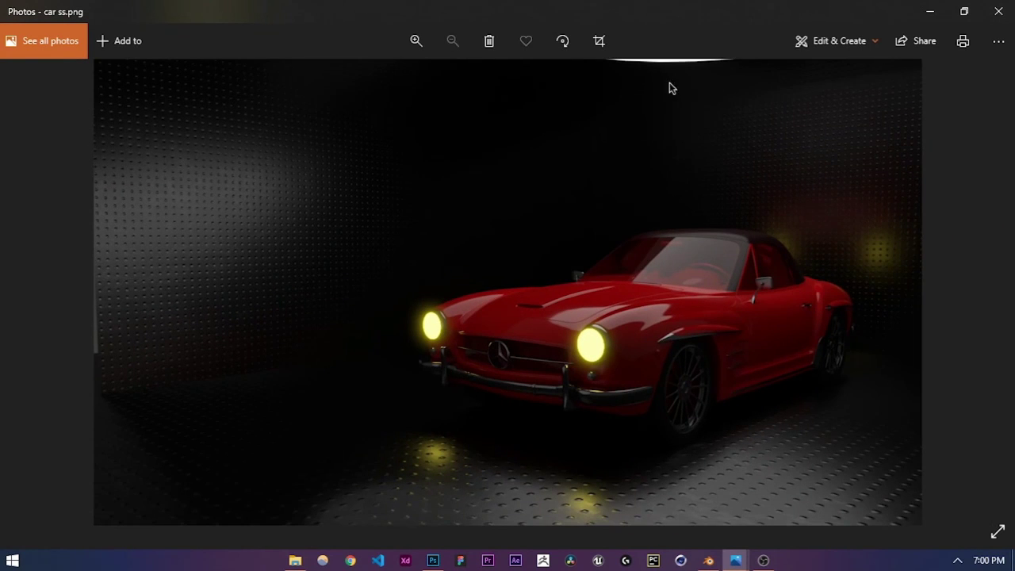
left_click(608, 43)
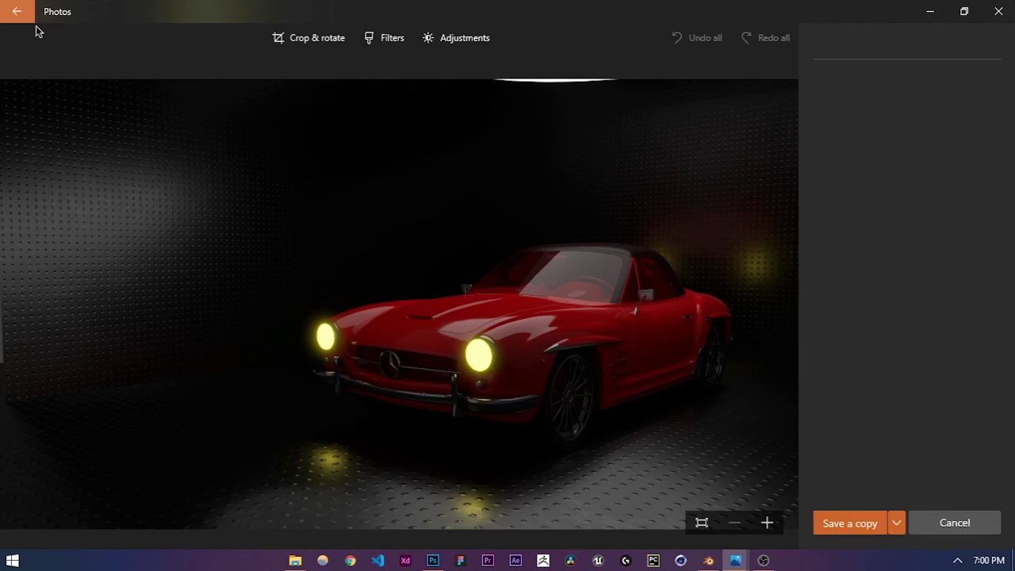
left_click(30, 16)
left_click(1000, 7)
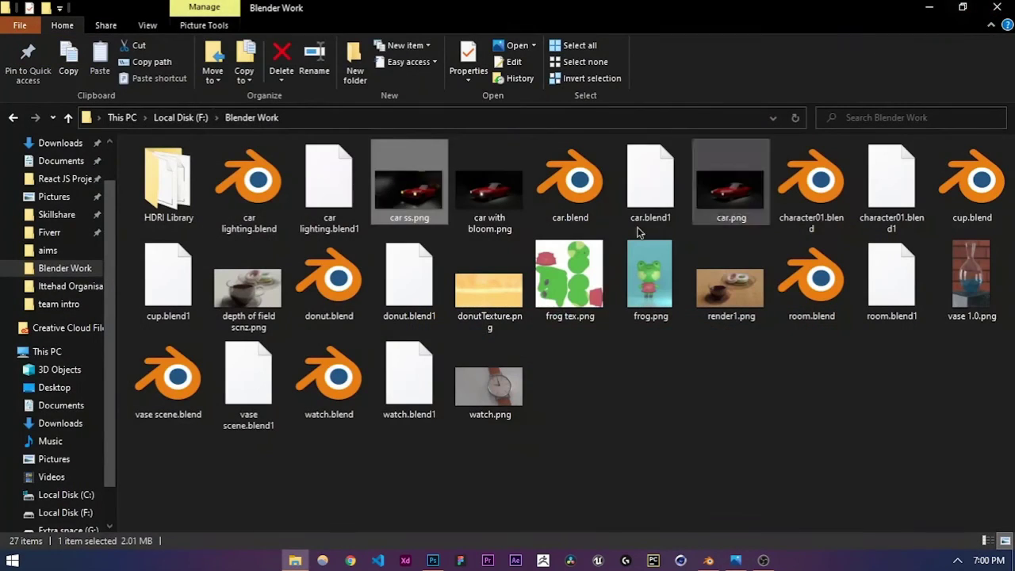
Step: Open car.png in Photos and compare it with the car with bloom.png and car ss.png renders
left_click(720, 187)
double_click(719, 188)
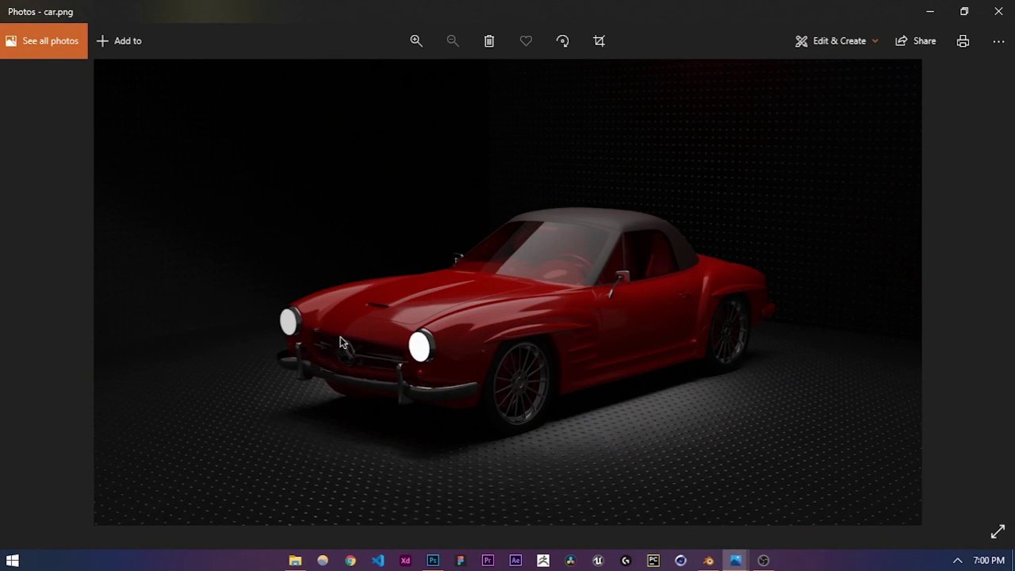
left_click(30, 283)
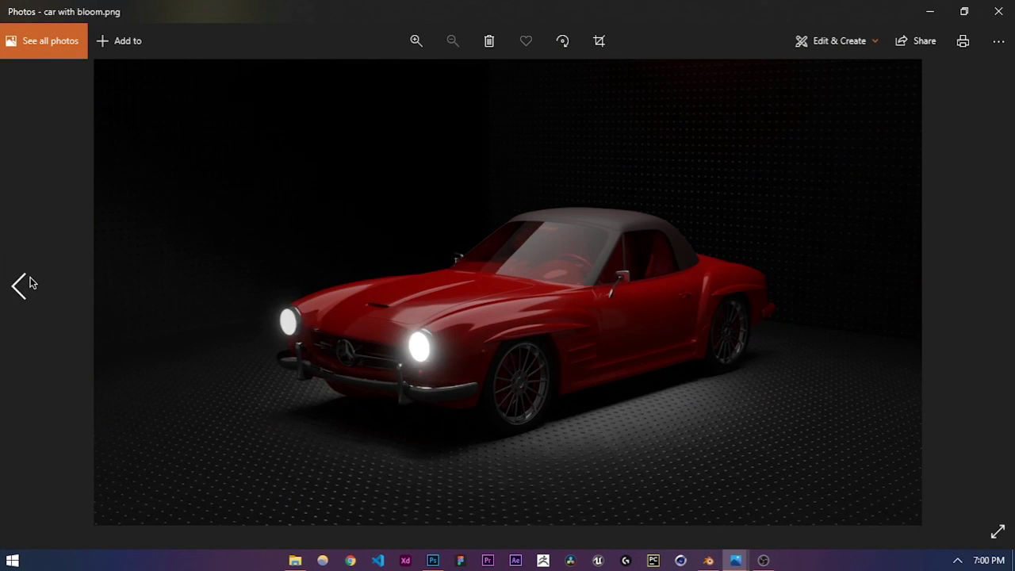
left_click(30, 283)
left_click(986, 263)
left_click(31, 284)
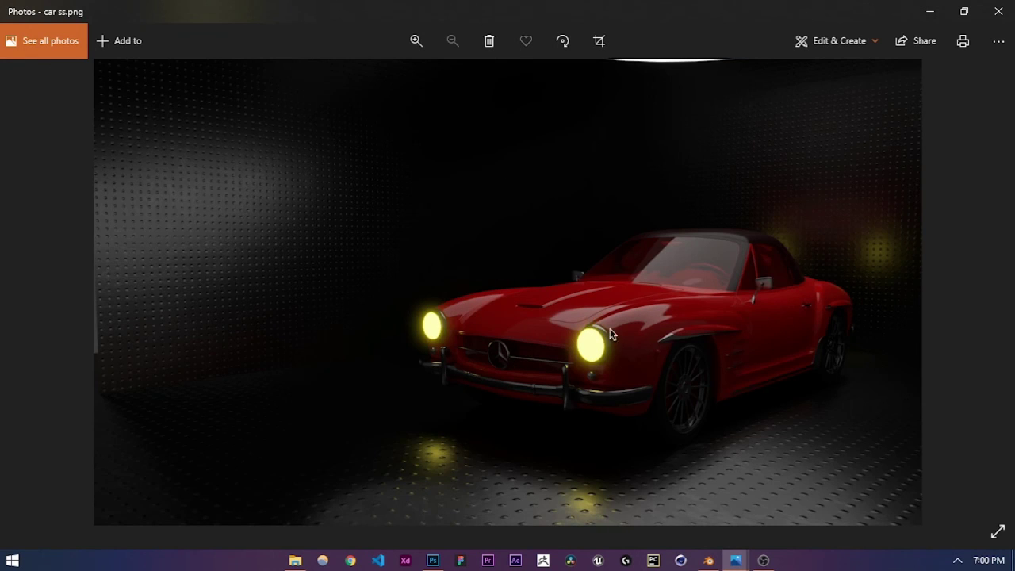
left_click(986, 279)
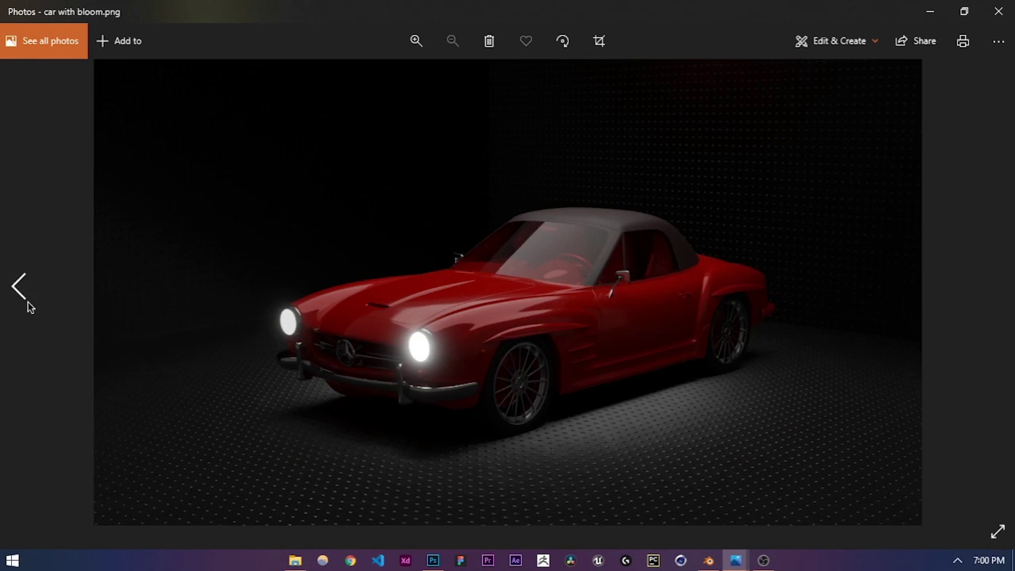
left_click(36, 333)
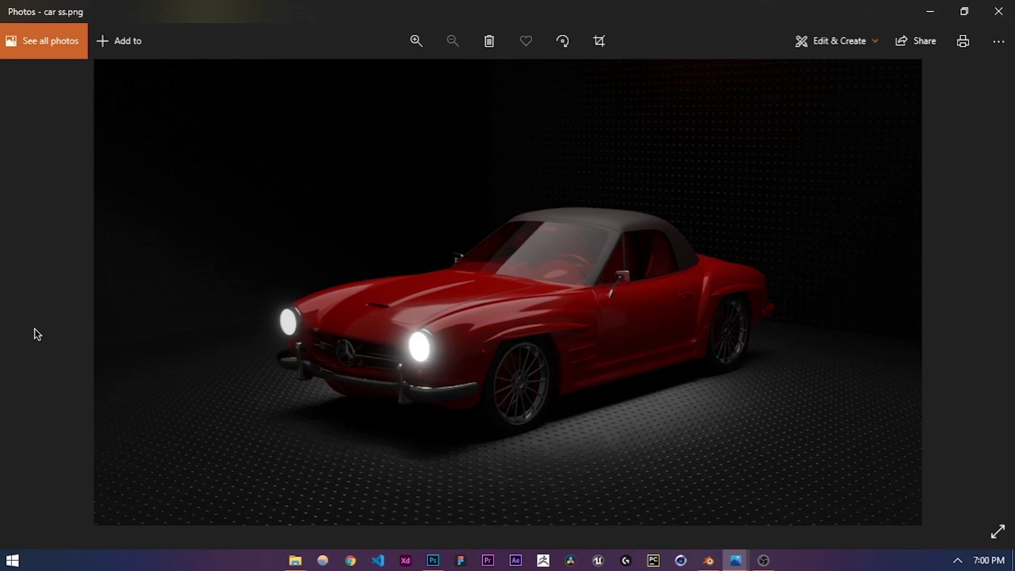
left_click(957, 233)
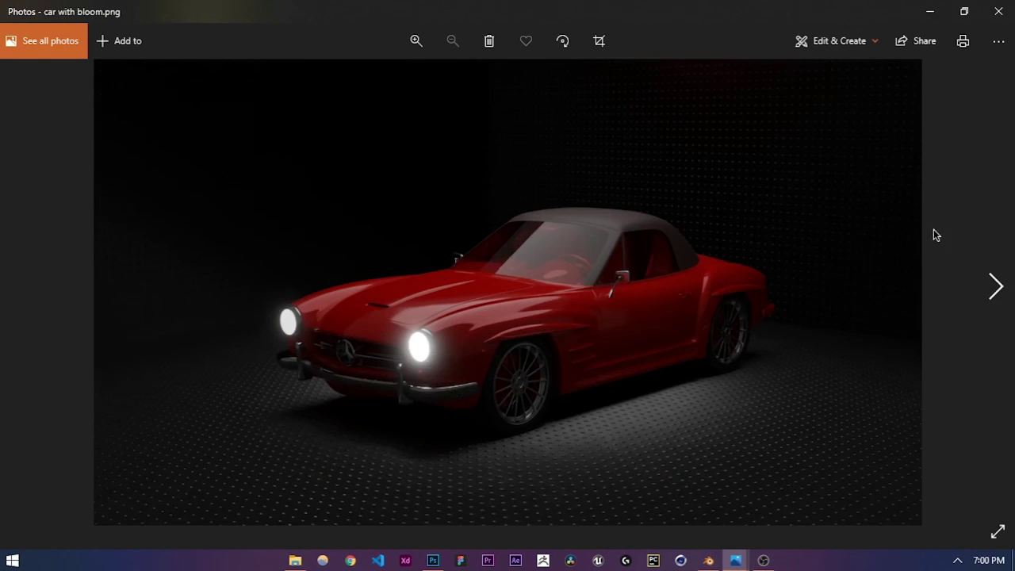
key("Left")
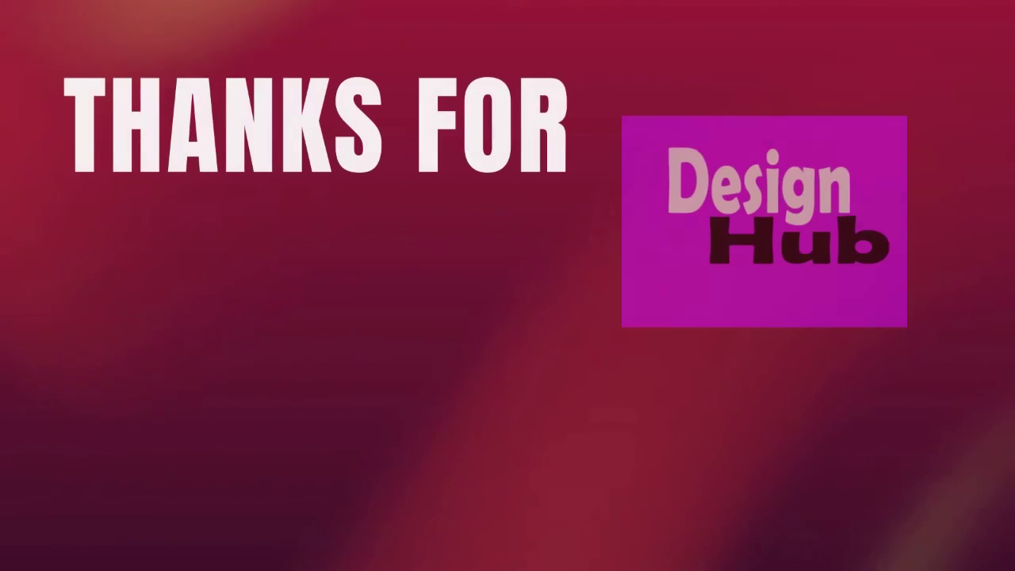